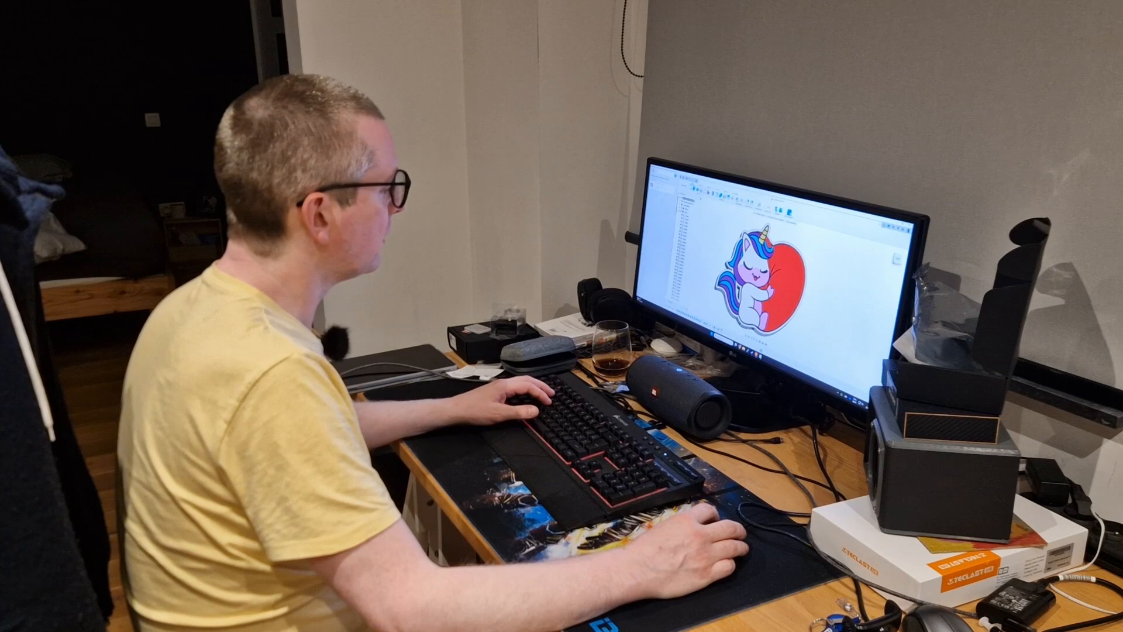
pyautogui.hotkey('alt', 'Tab')
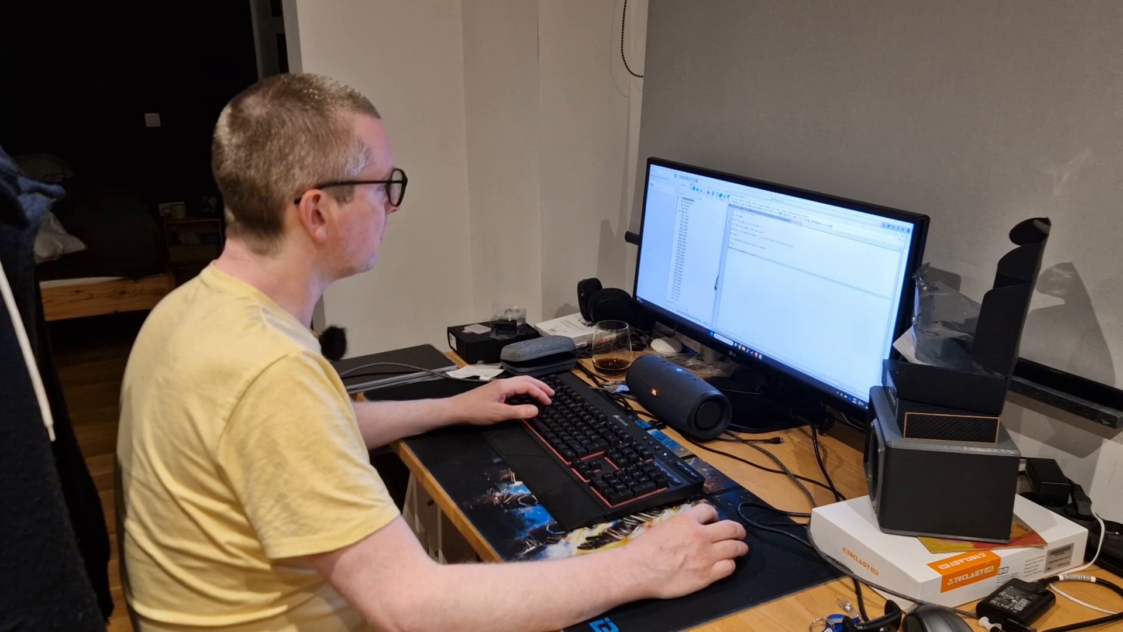
pyautogui.hotkey('alt', 'Tab')
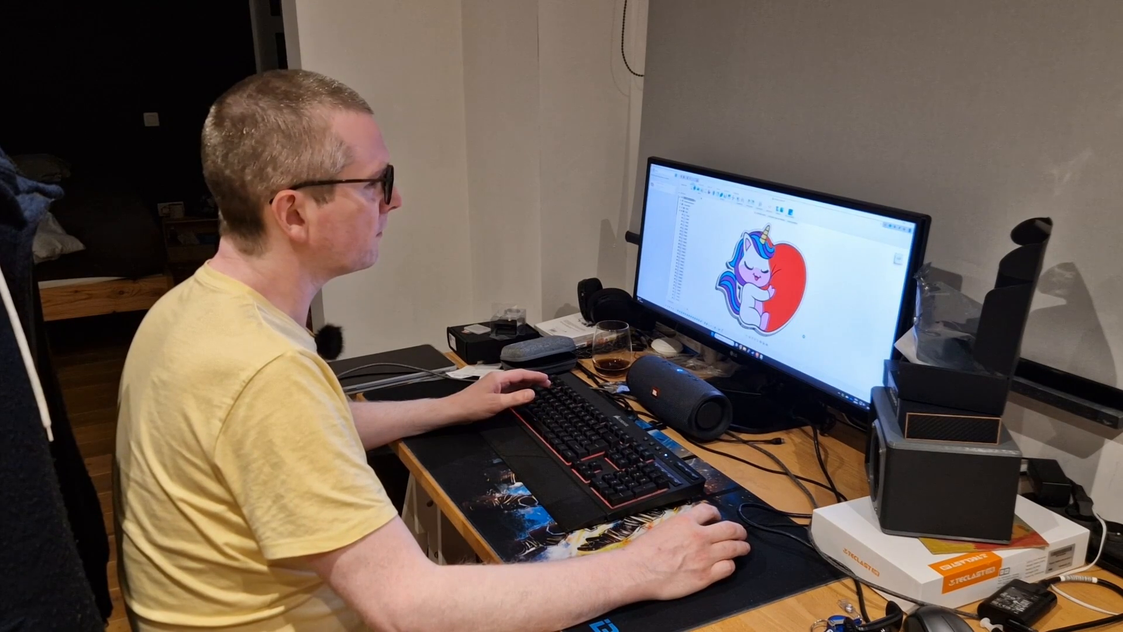
pyautogui.hotkey('alt', 'Tab')
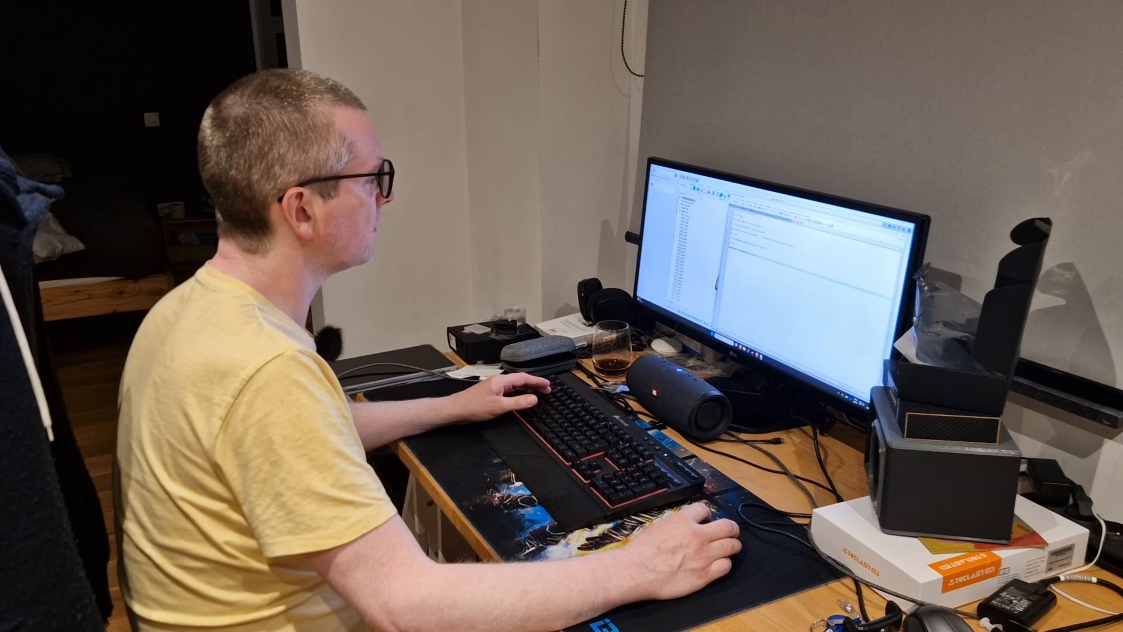
pyautogui.hotkey('alt', 'Tab')
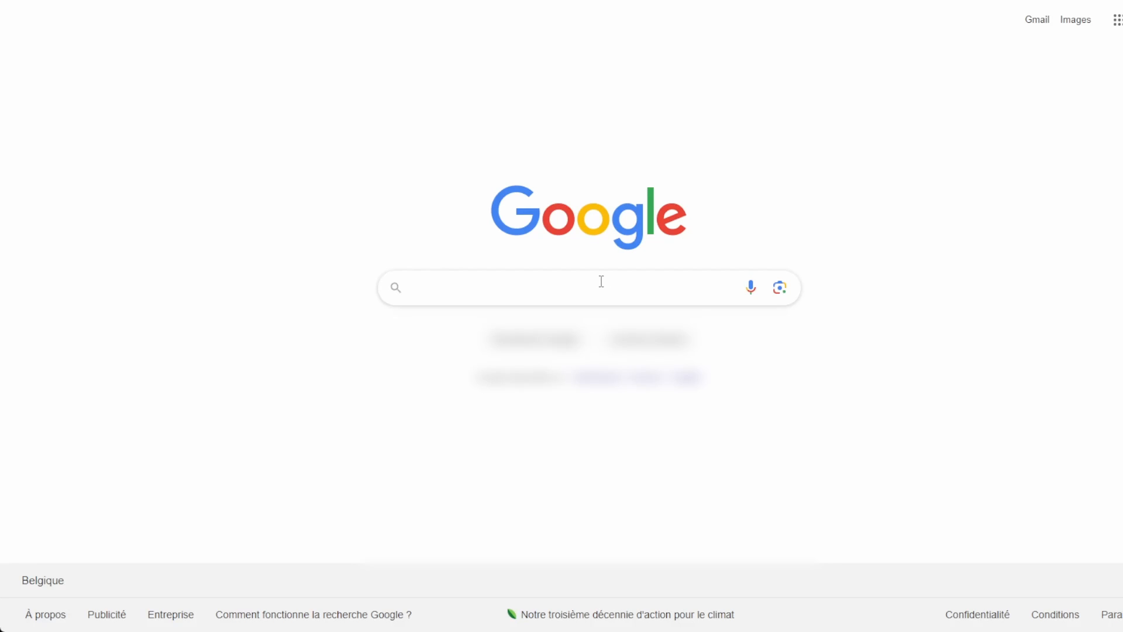
# Step: Search Google for "pikachu svg" and browse the expanded set of image results
pyautogui.click(601, 281)
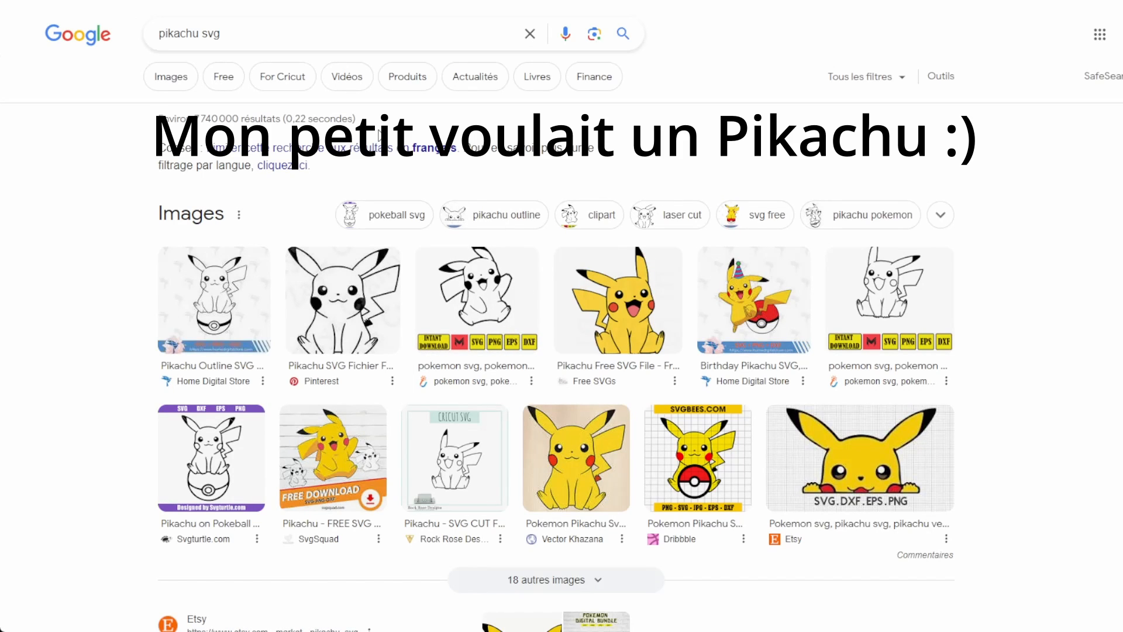
pyautogui.scroll(-3, 547, 214)
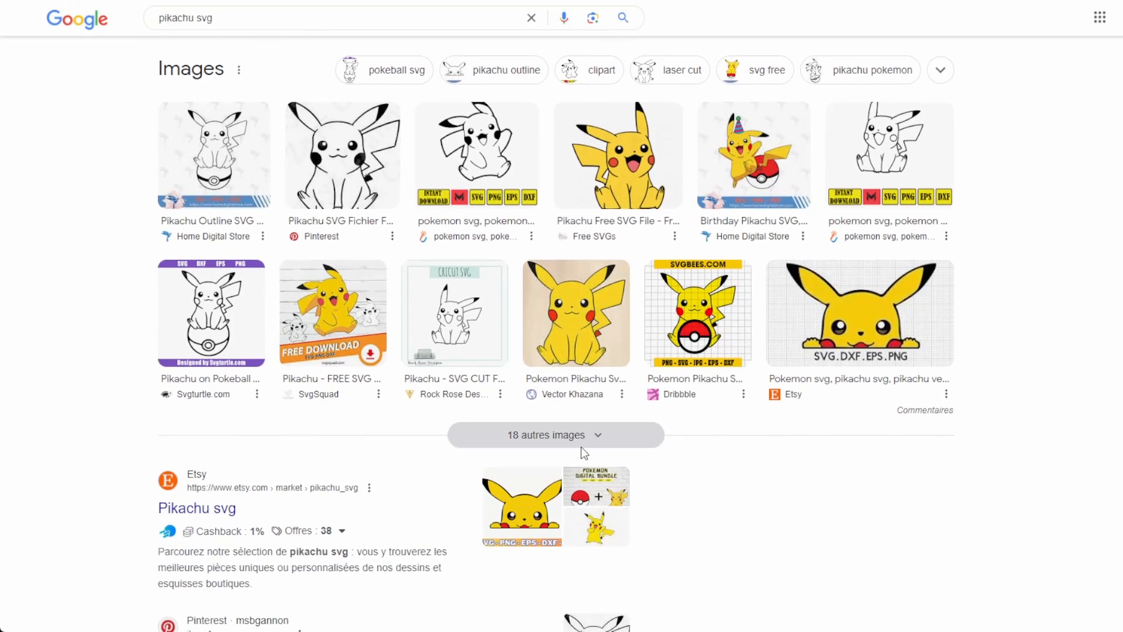
pyautogui.click(582, 444)
pyautogui.scroll(-10, 458, 310)
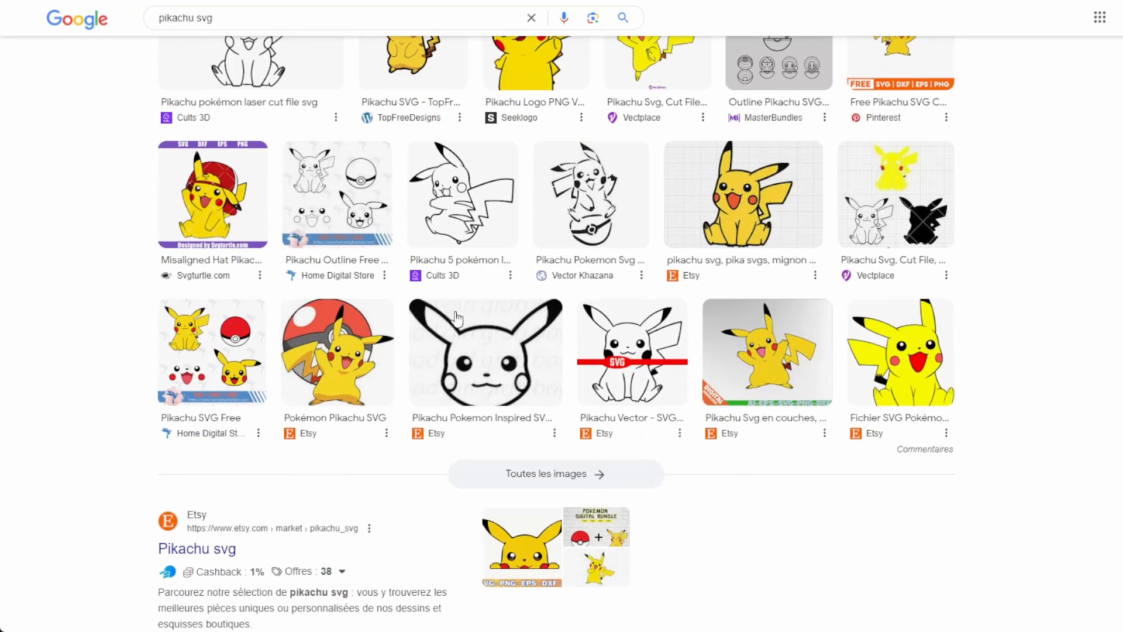
pyautogui.scroll(12, 458, 305)
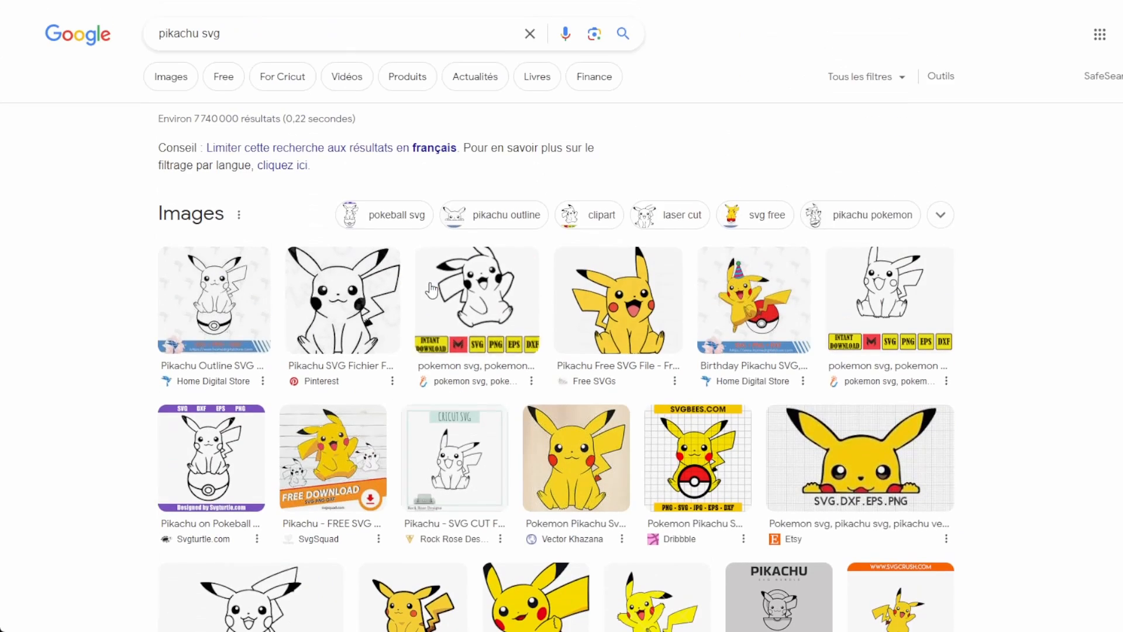
# Step: Go to the full image results and download the vector of Pikachu wearing a red cap from Vecteezy
pyautogui.click(177, 76)
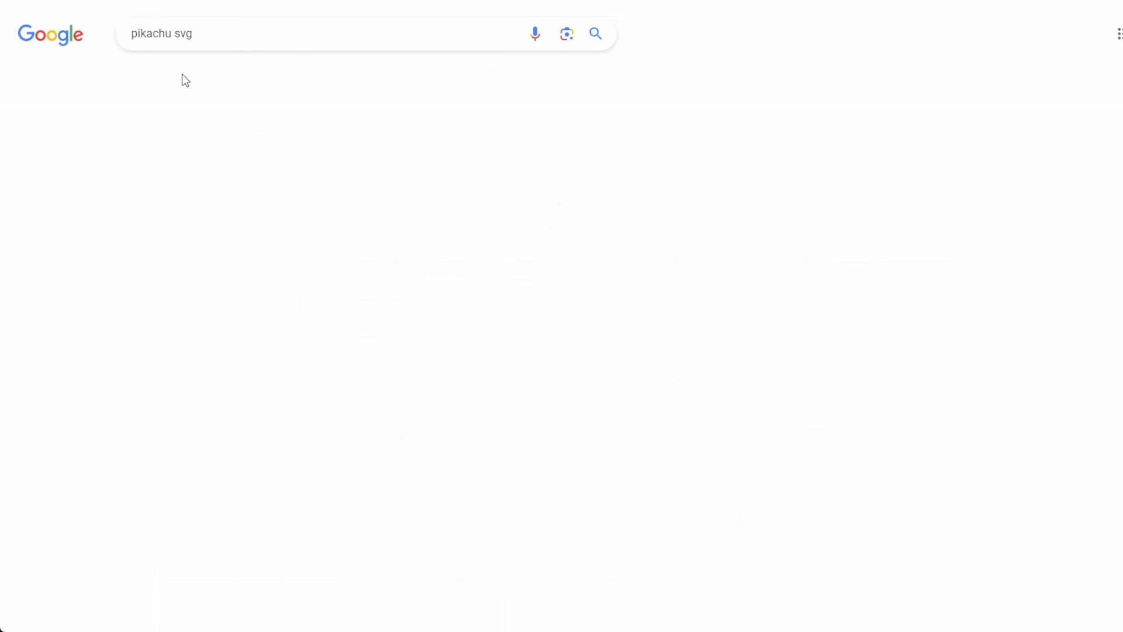
pyautogui.scroll(-1, 412, 134)
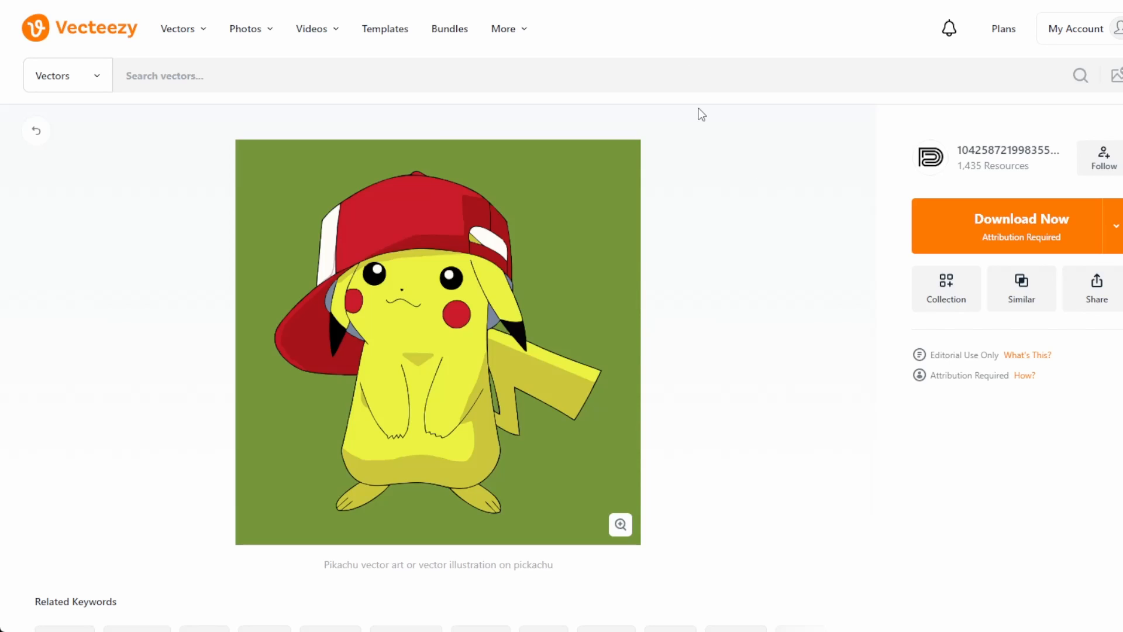
pyautogui.click(1025, 226)
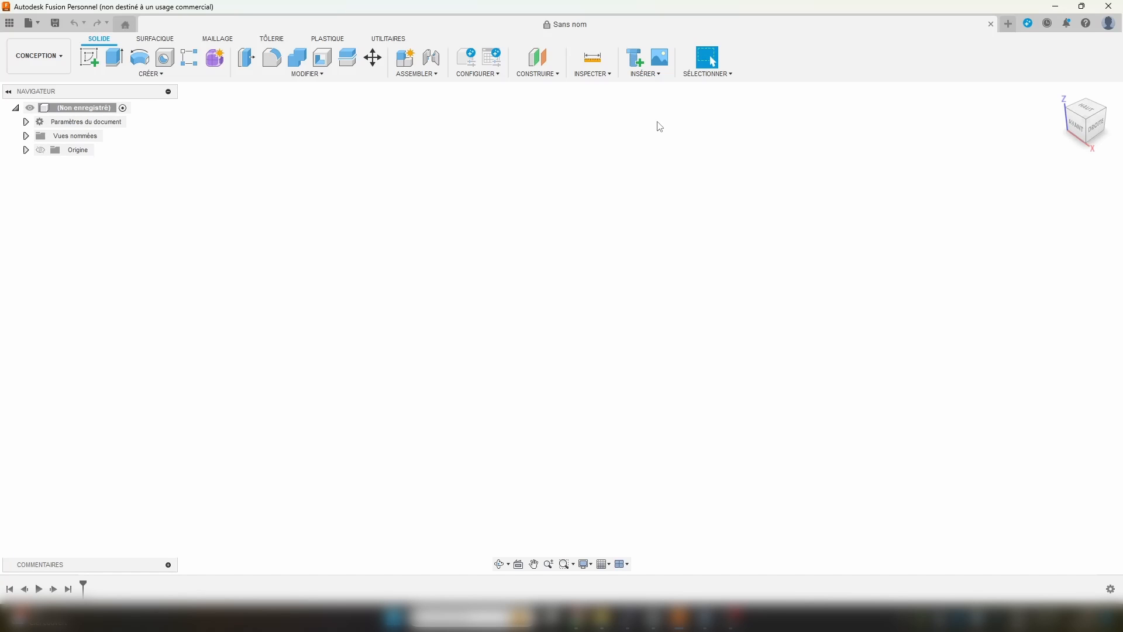
# Step: Switch to Autodesk Fusion and create a sketch on the horizontal XY origin plane
pyautogui.click(93, 66)
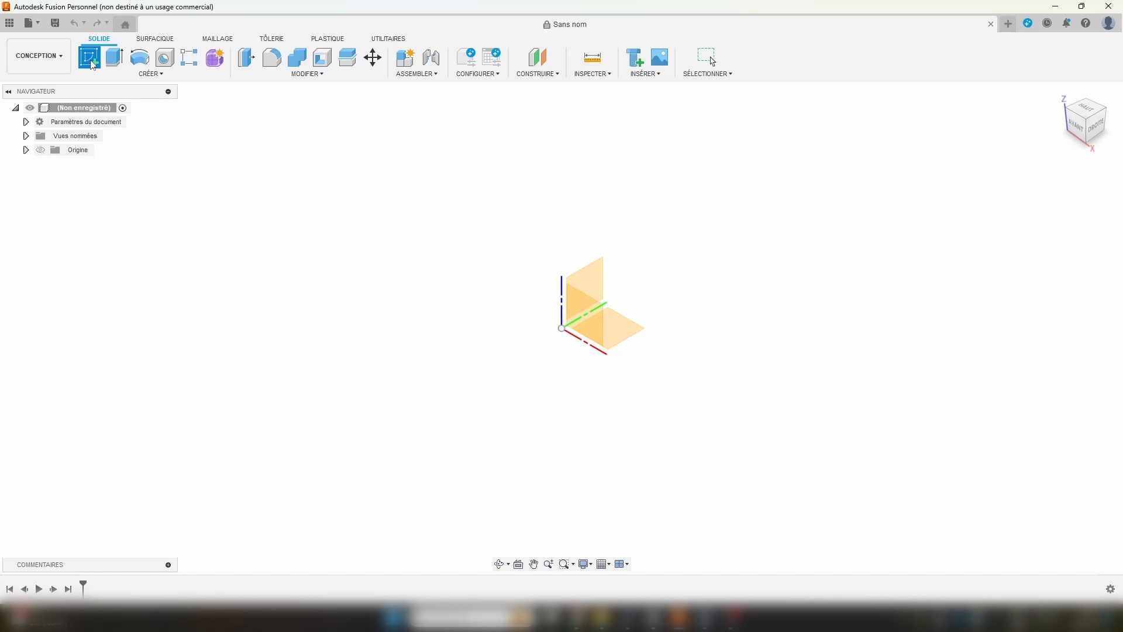
pyautogui.click(632, 332)
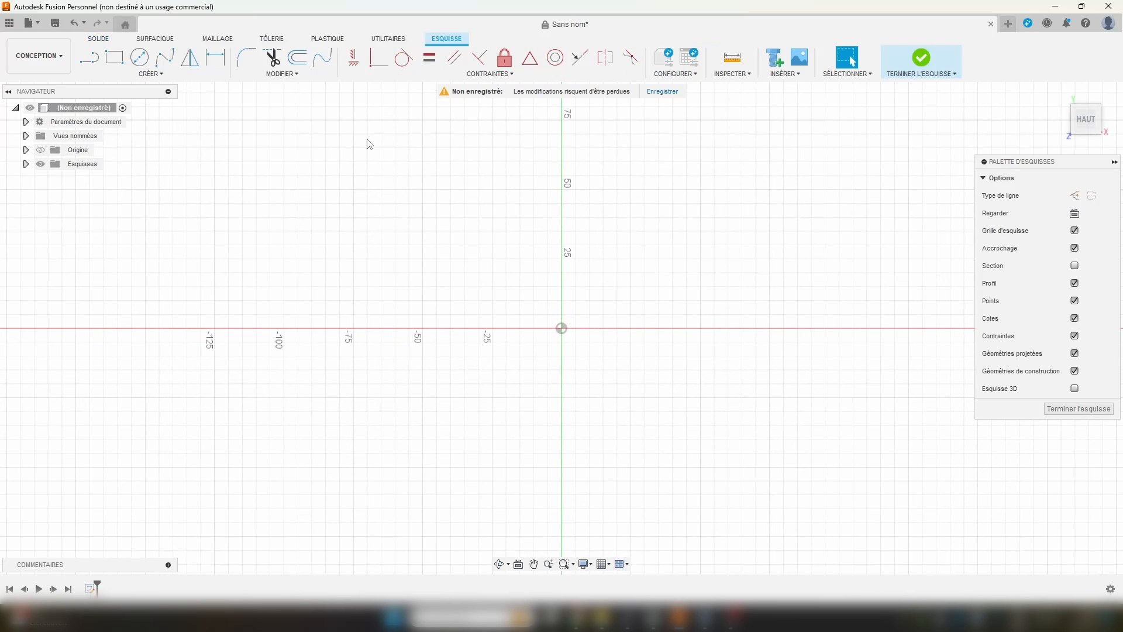
pyautogui.click(791, 75)
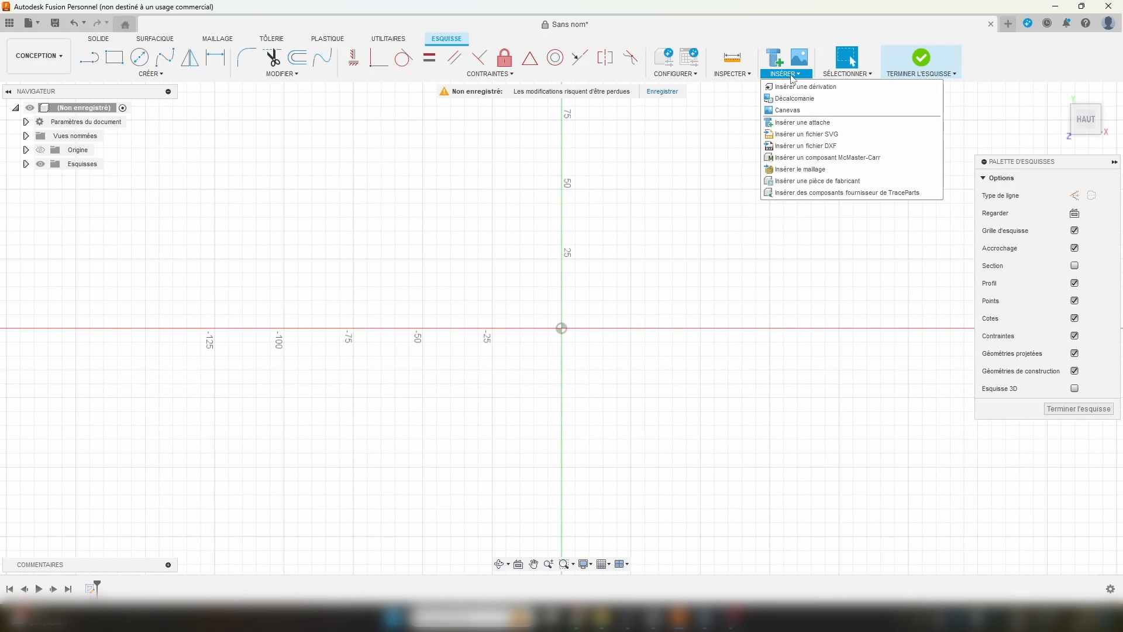
pyautogui.click(837, 134)
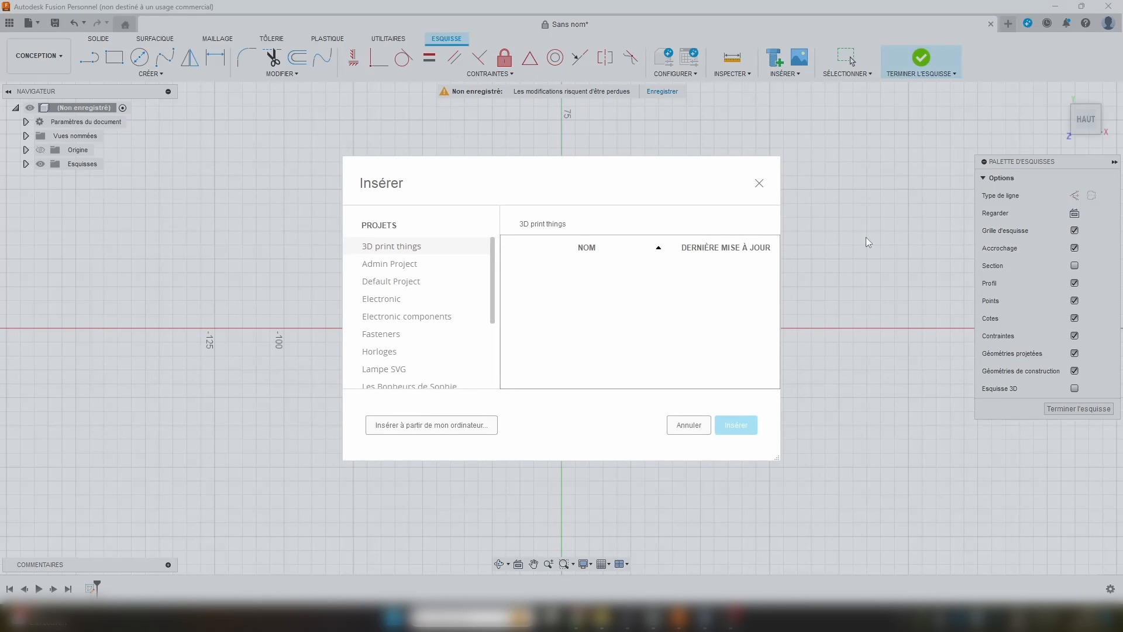
pyautogui.click(430, 425)
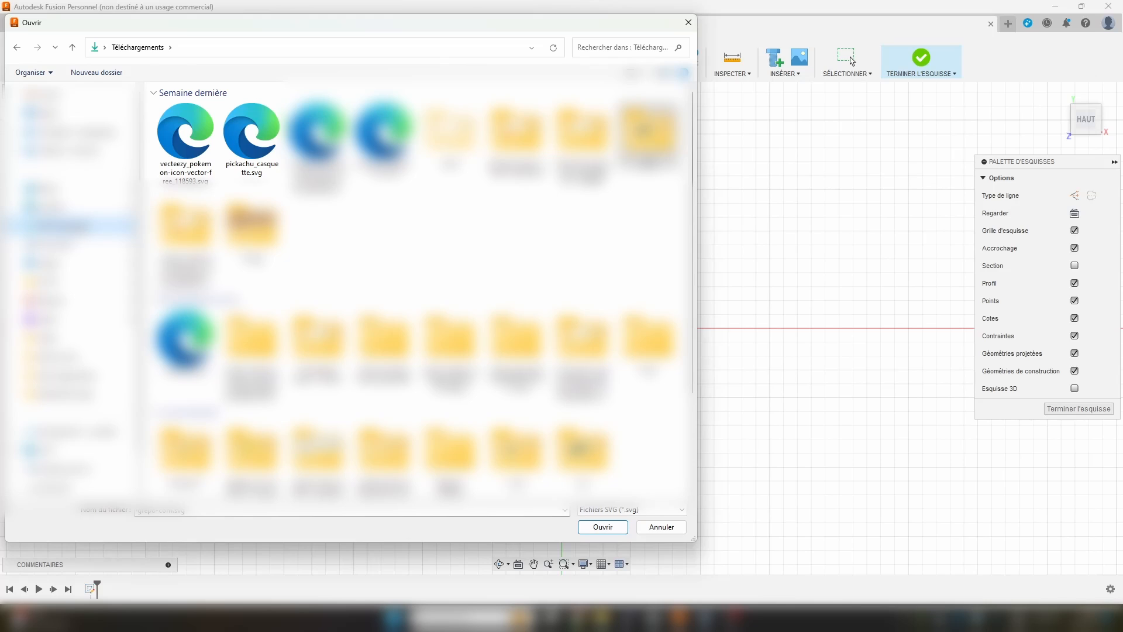
pyautogui.doubleClick(256, 135)
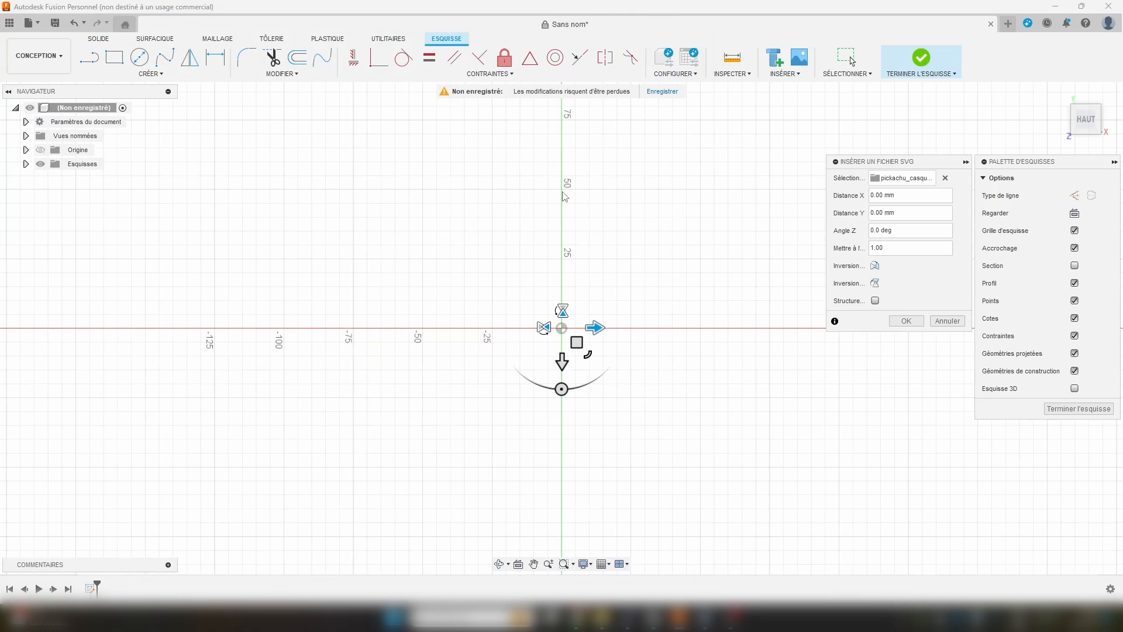
pyautogui.scroll(-5, 564, 301)
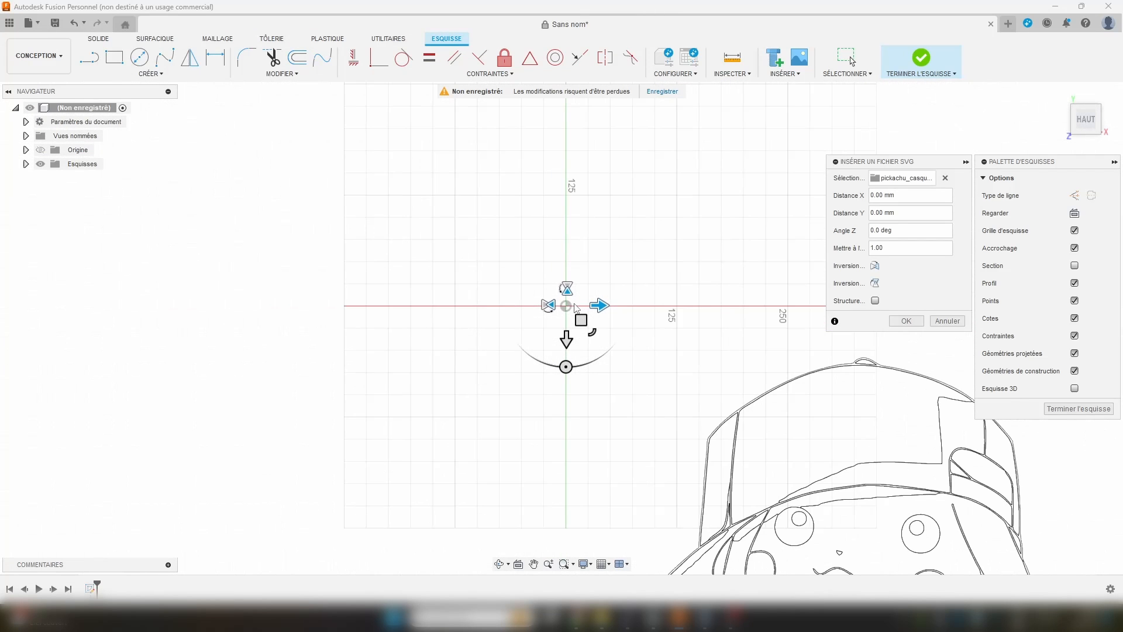
pyautogui.scroll(-3, 576, 308)
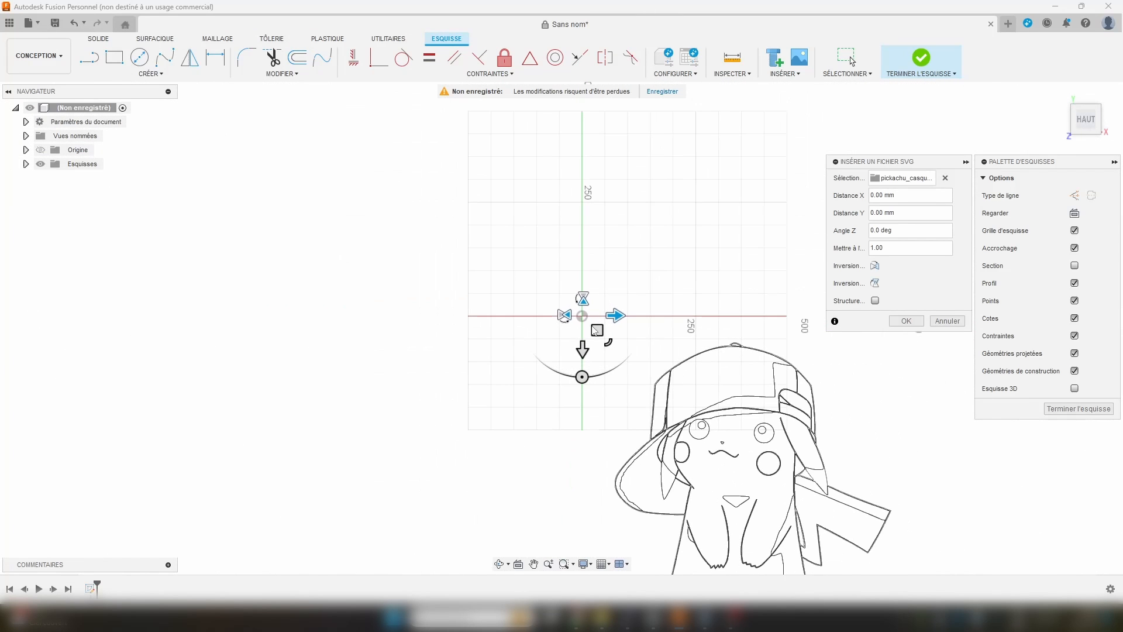
pyautogui.moveTo(651, 339); pyautogui.dragTo(522, 237, button='middle')
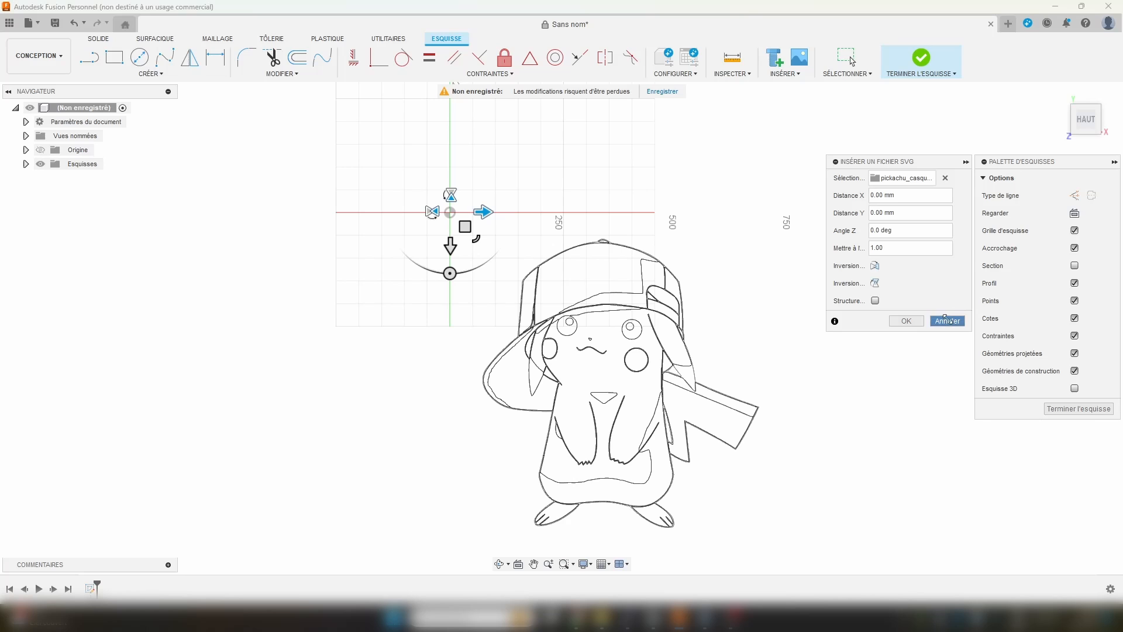
pyautogui.click(941, 318)
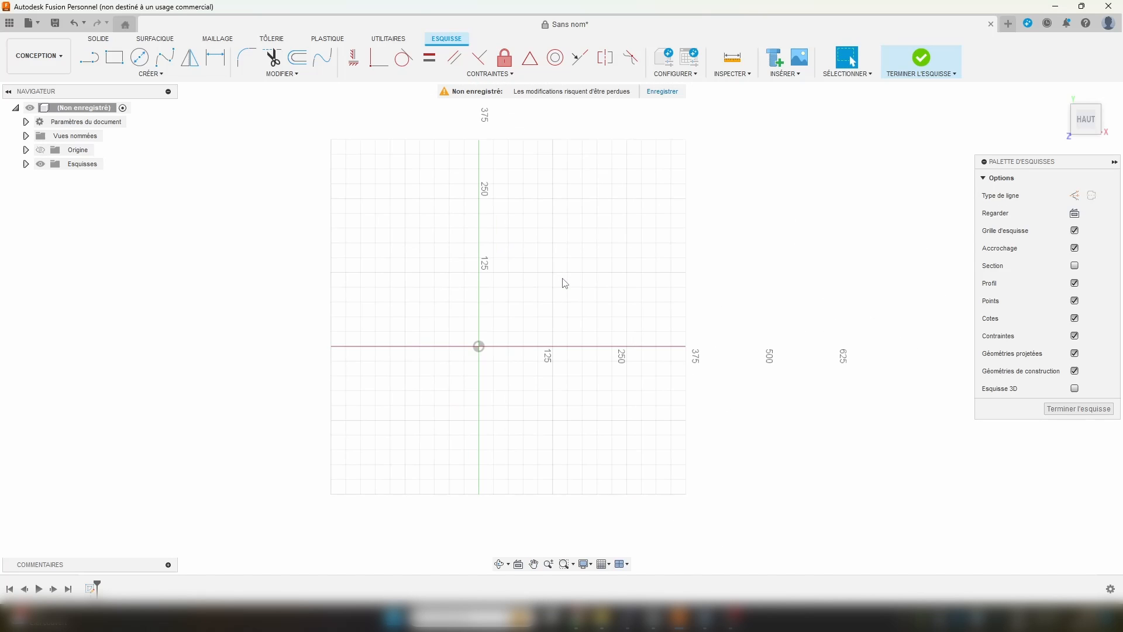
# Step: Sketch a 220 x 220 mm two-point rectangle with its first corner at the origin
pyautogui.press('r')
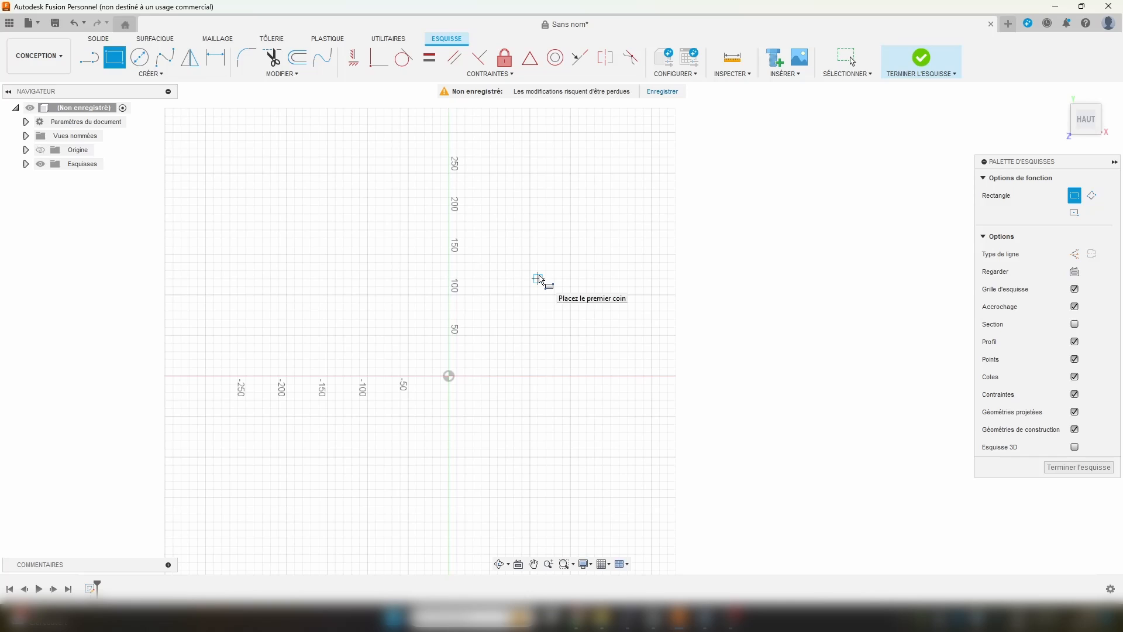
pyautogui.click(448, 375)
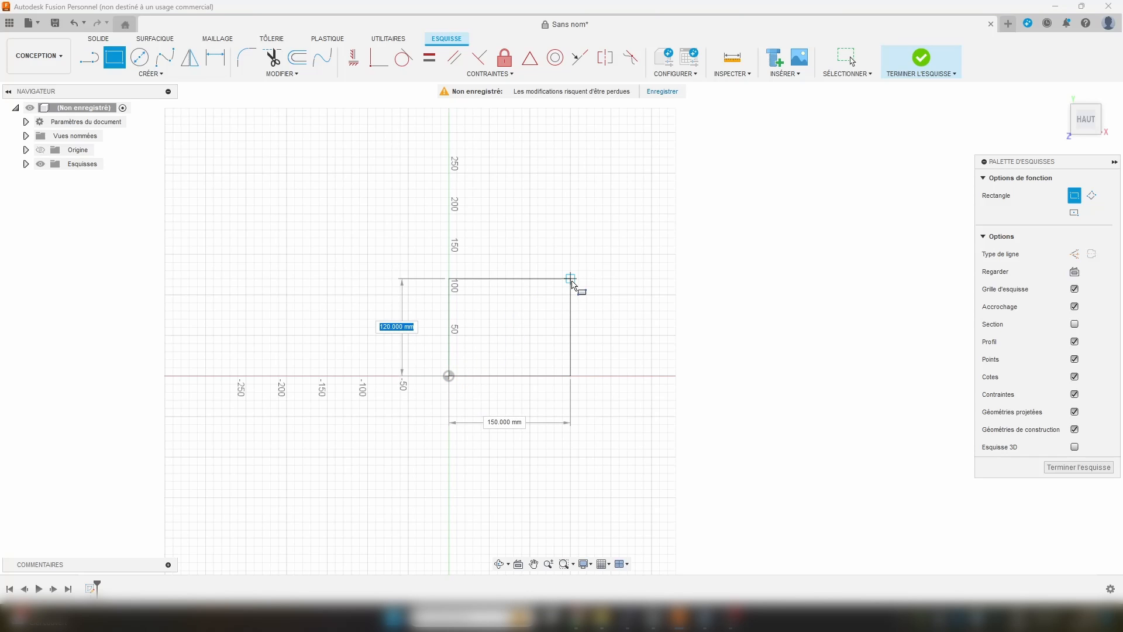
pyautogui.write('220')
pyautogui.press('Tab')
pyautogui.write('200')
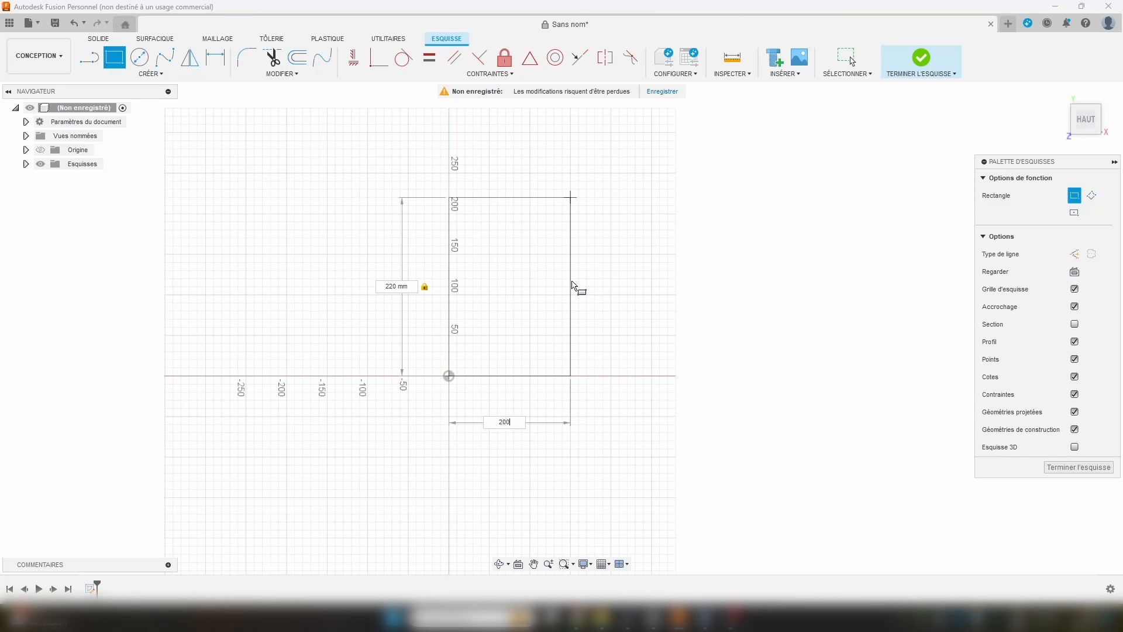
pyautogui.press('Tab')
pyautogui.write('220')
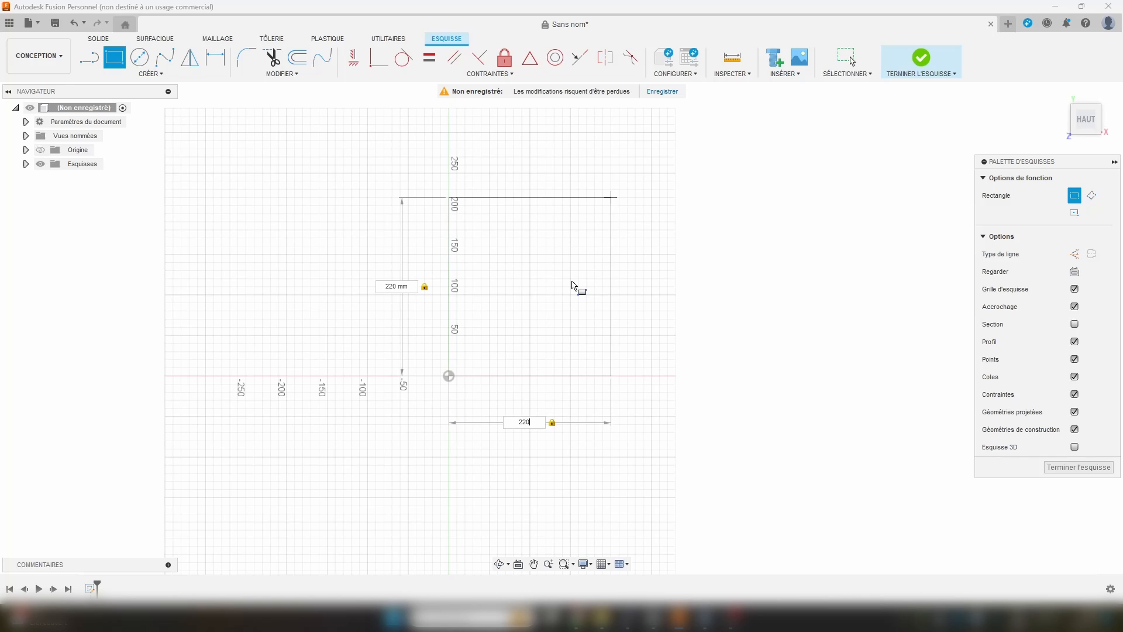
pyautogui.press('Tab')
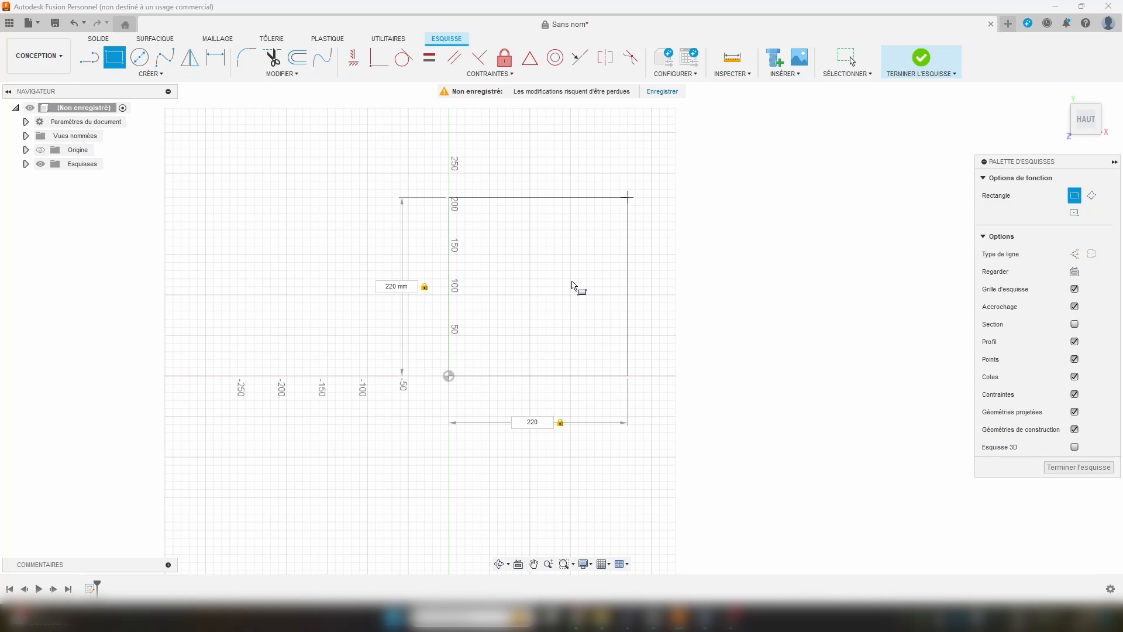
pyautogui.press('Return')
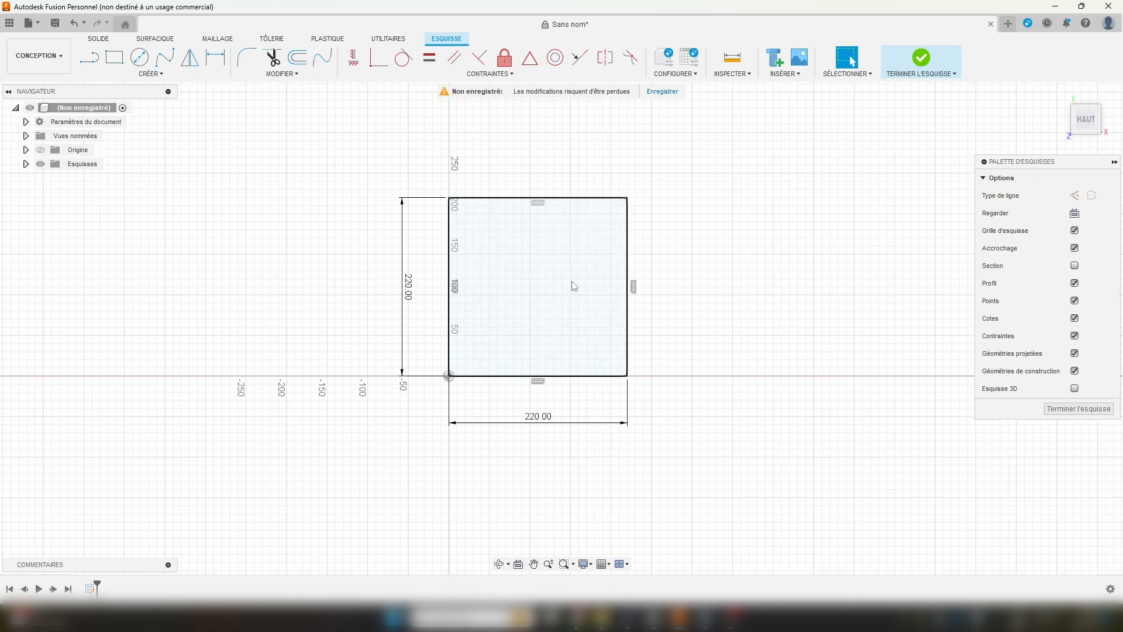
# Step: Insert the SVG file pickachu_casquette.svg from the computer's downloads folder into the sketch
pyautogui.scroll(-2, 585, 263)
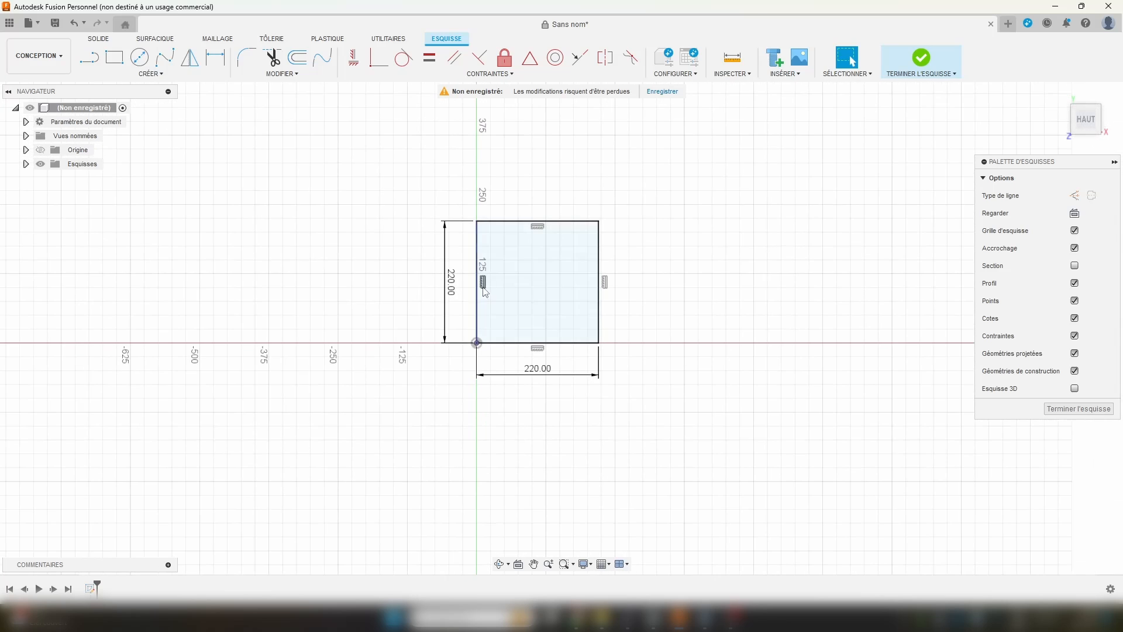
pyautogui.scroll(5, 582, 241)
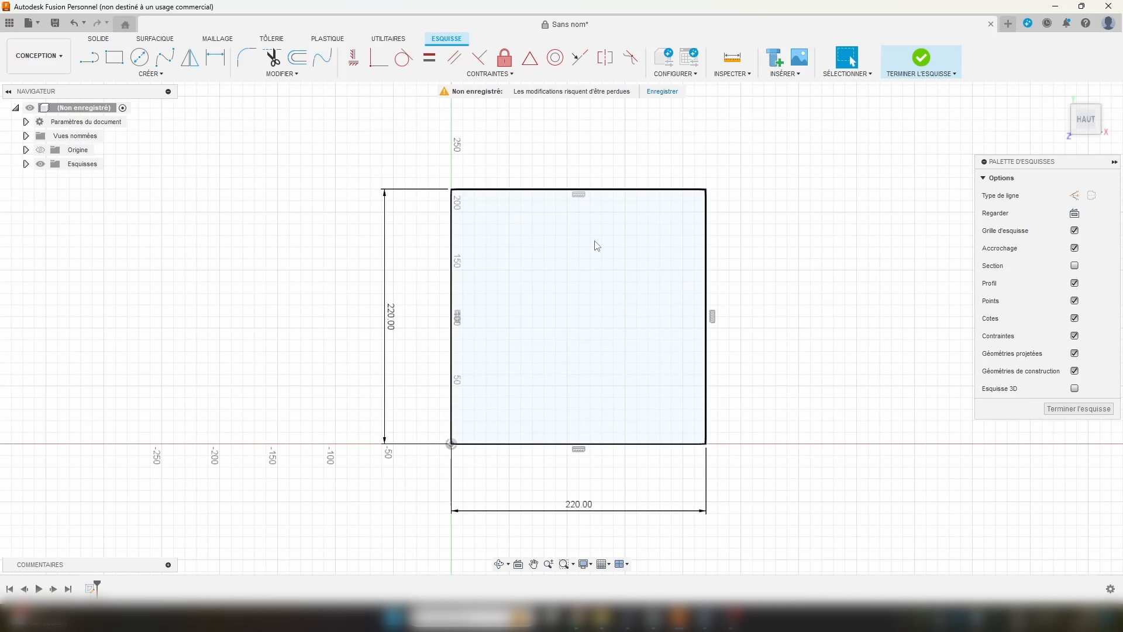
pyautogui.scroll(1, 658, 277)
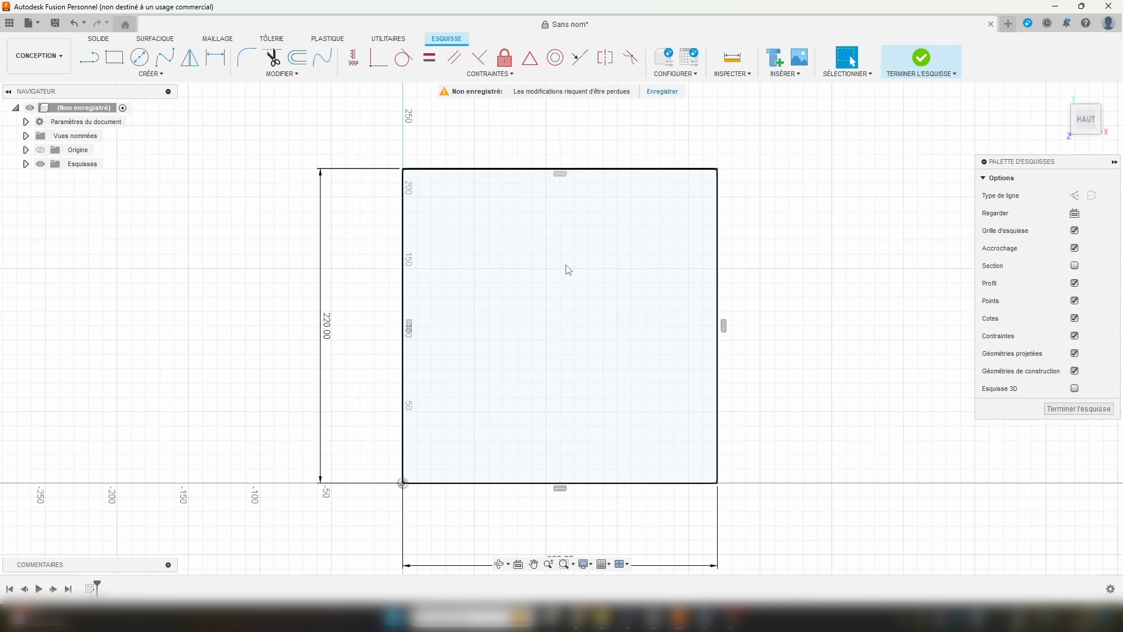
pyautogui.click(785, 73)
pyautogui.click(808, 132)
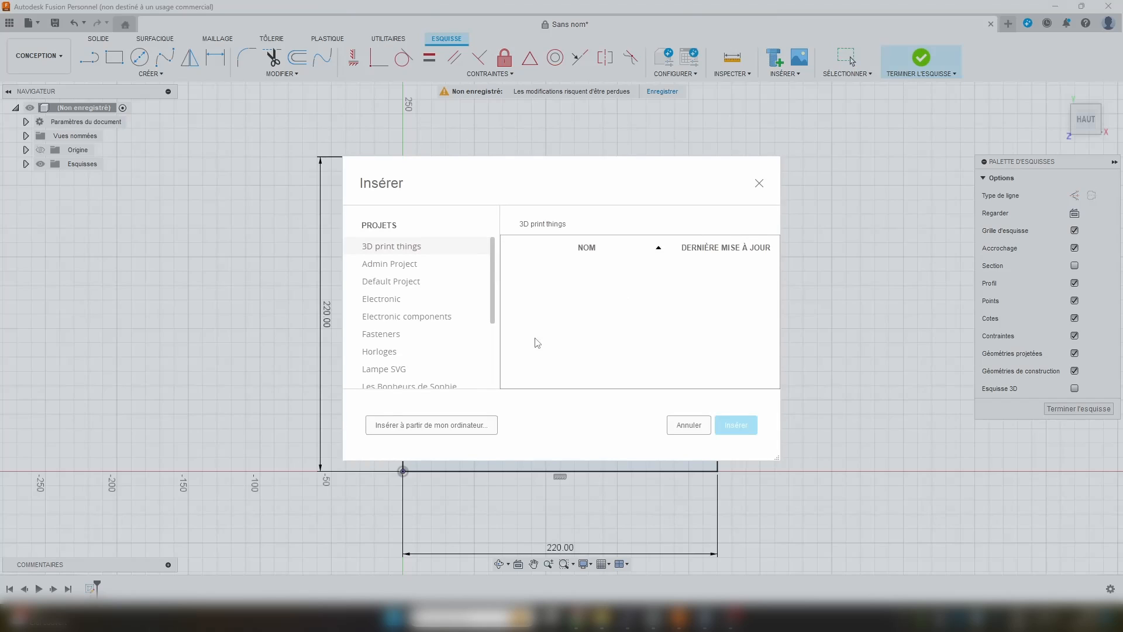
pyautogui.click(462, 430)
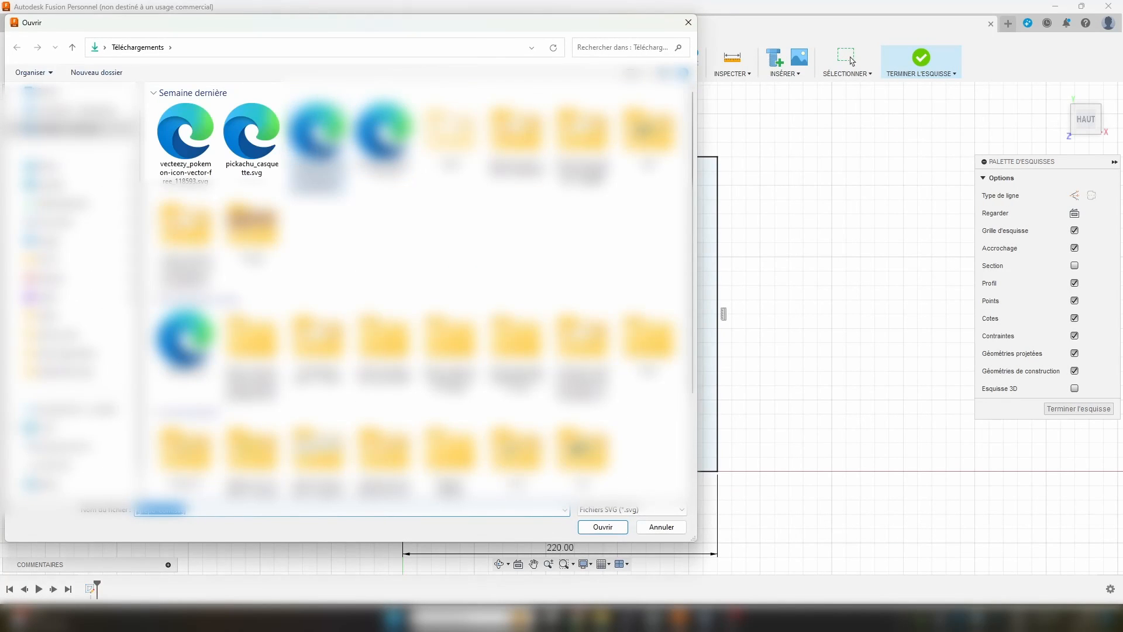
pyautogui.doubleClick(252, 134)
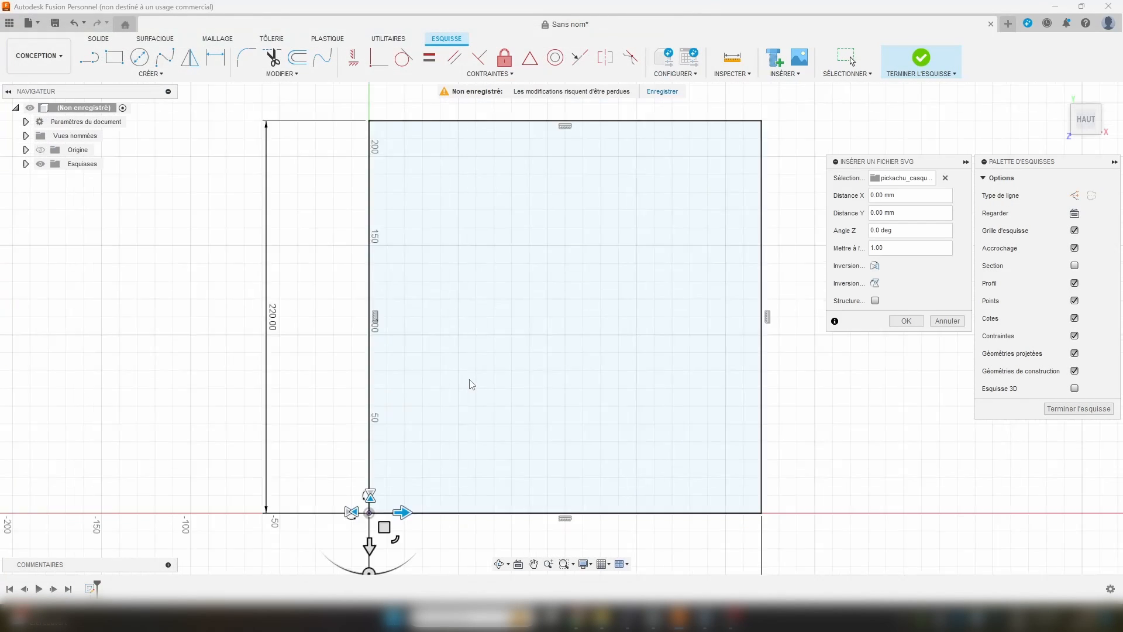
# Step: Position the inserted Pikachu artwork inside the 220 x 220 mm square and finish the insertion at a scale of 0.99
pyautogui.scroll(-5, 471, 384)
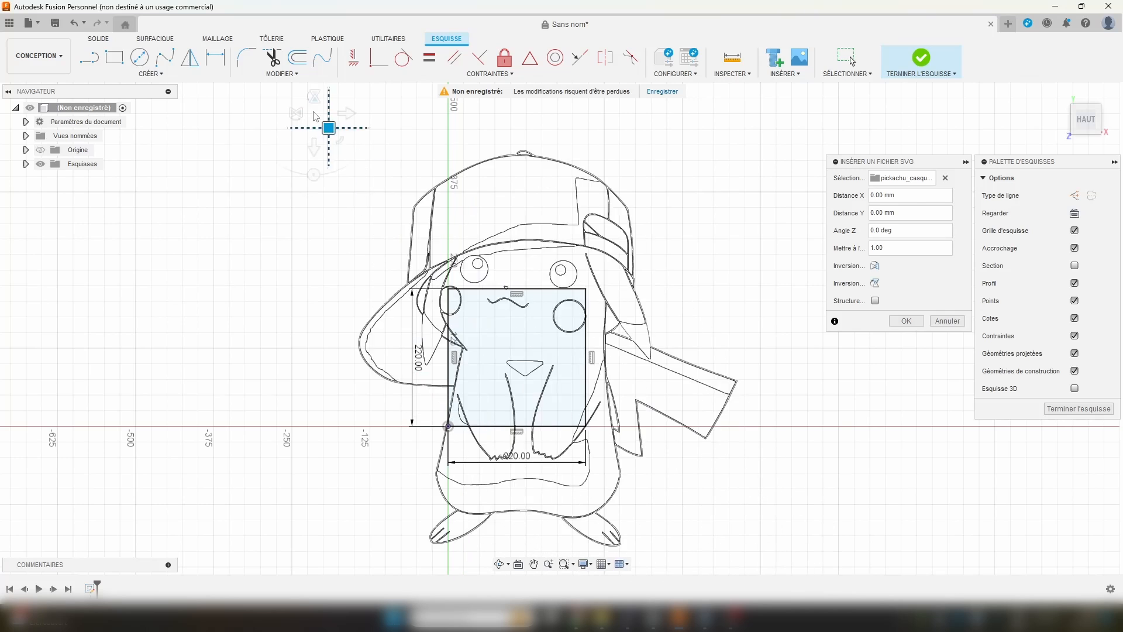
pyautogui.moveTo(312, 112); pyautogui.dragTo(461, 292)
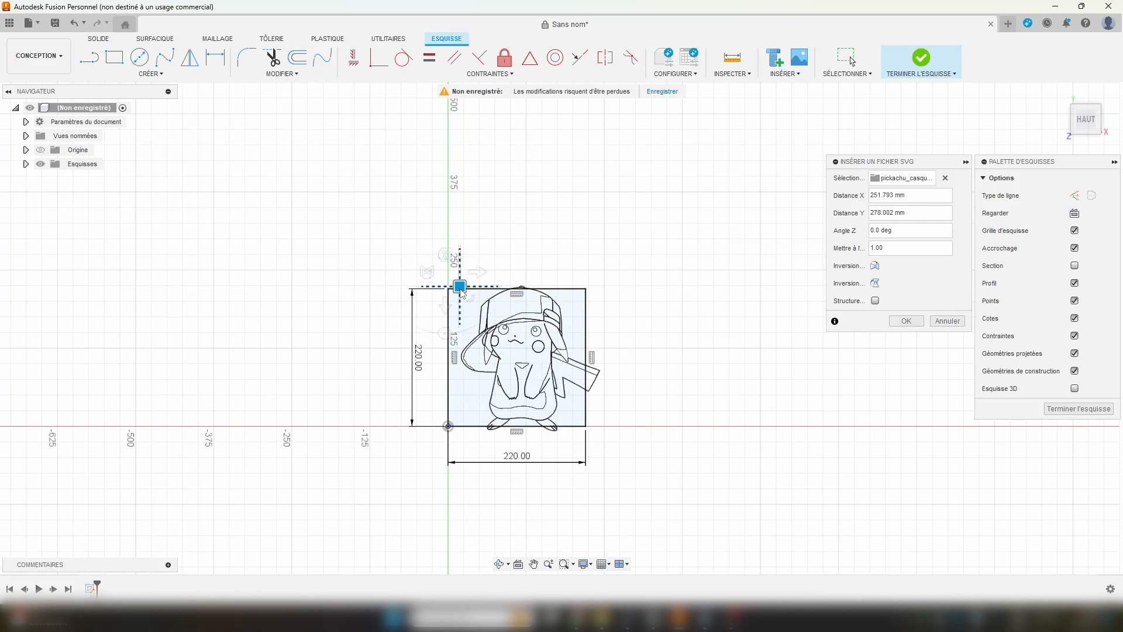
pyautogui.scroll(5, 460, 293)
pyautogui.moveTo(368, 138); pyautogui.dragTo(355, 146)
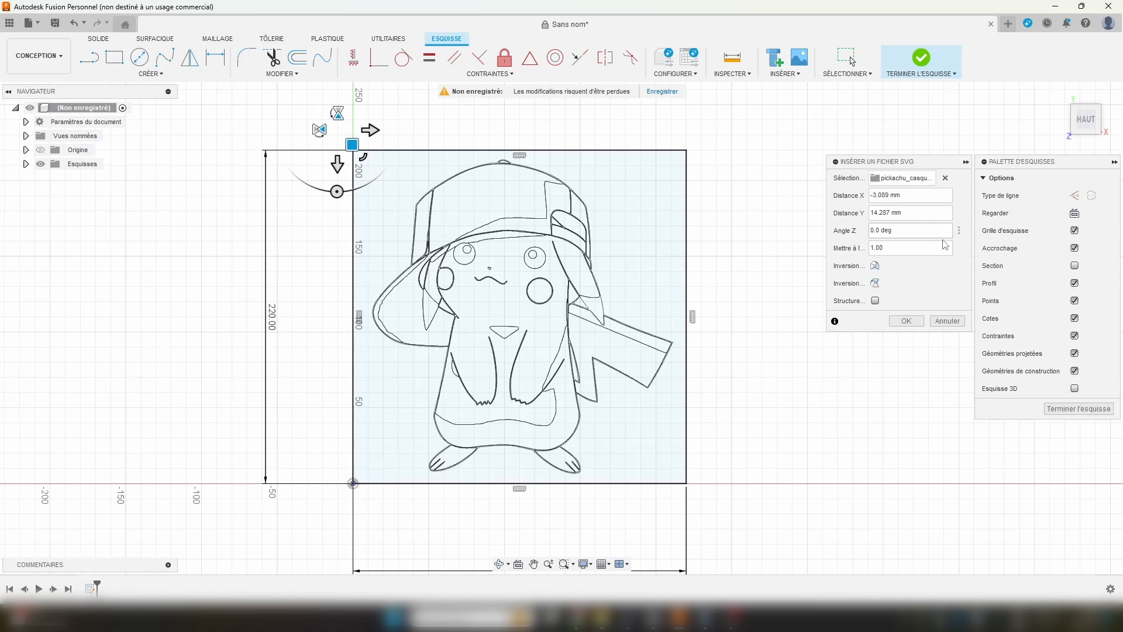
pyautogui.moveTo(894, 250); pyautogui.dragTo(823, 248)
pyautogui.write('0.99')
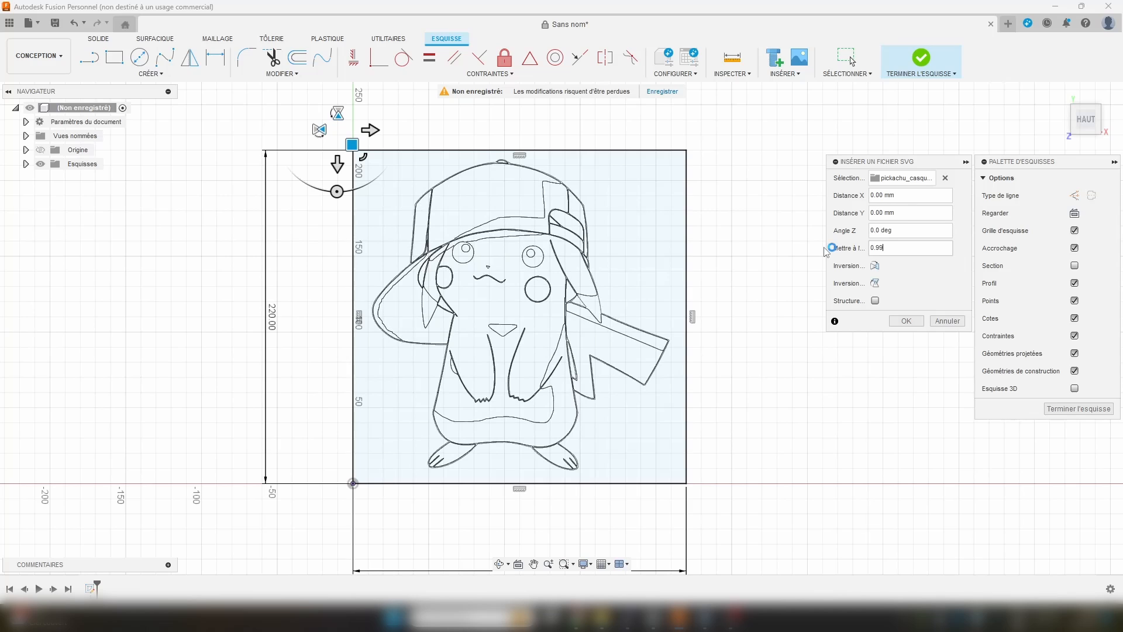
pyautogui.press('Return')
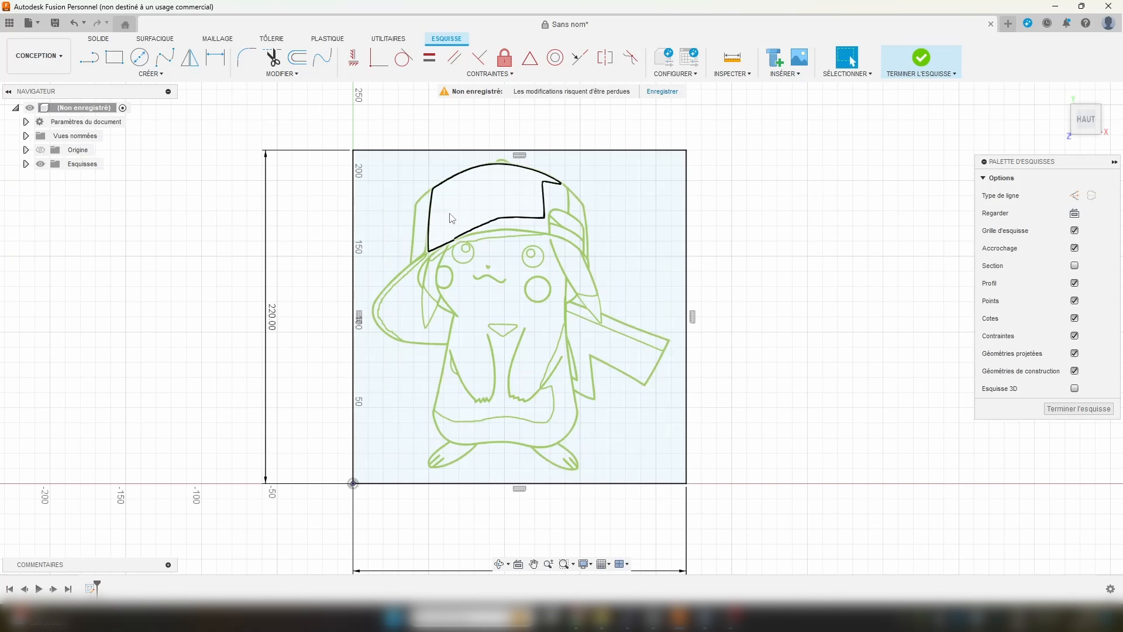
# Step: Delete all four lines of the 220 x 220 mm square around the Pikachu outline
pyautogui.doubleClick(534, 152)
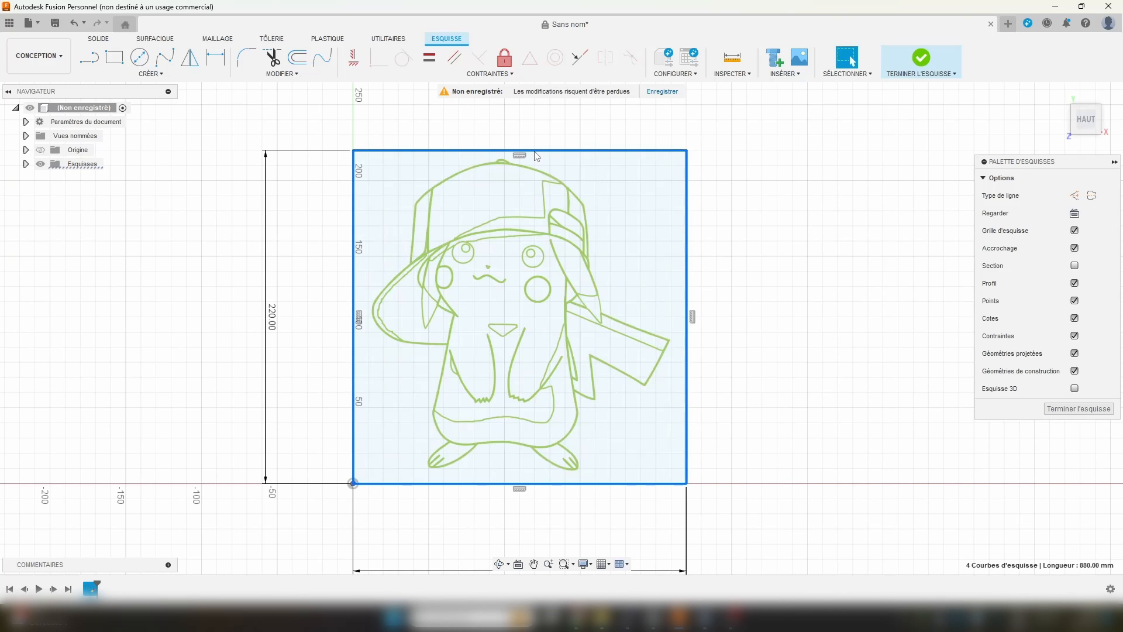
pyautogui.press('Delete')
pyautogui.moveTo(552, 157); pyautogui.dragTo(597, 158, button='middle')
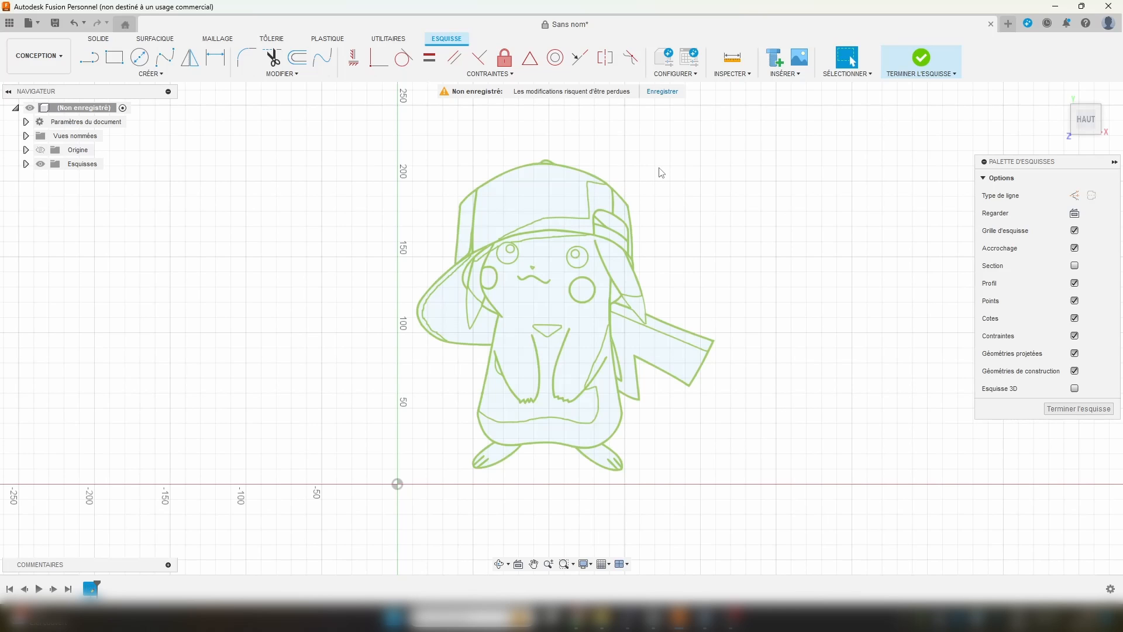
# Step: Apply the Fix constraint to all curves of the Pikachu outline
pyautogui.scroll(3, 566, 205)
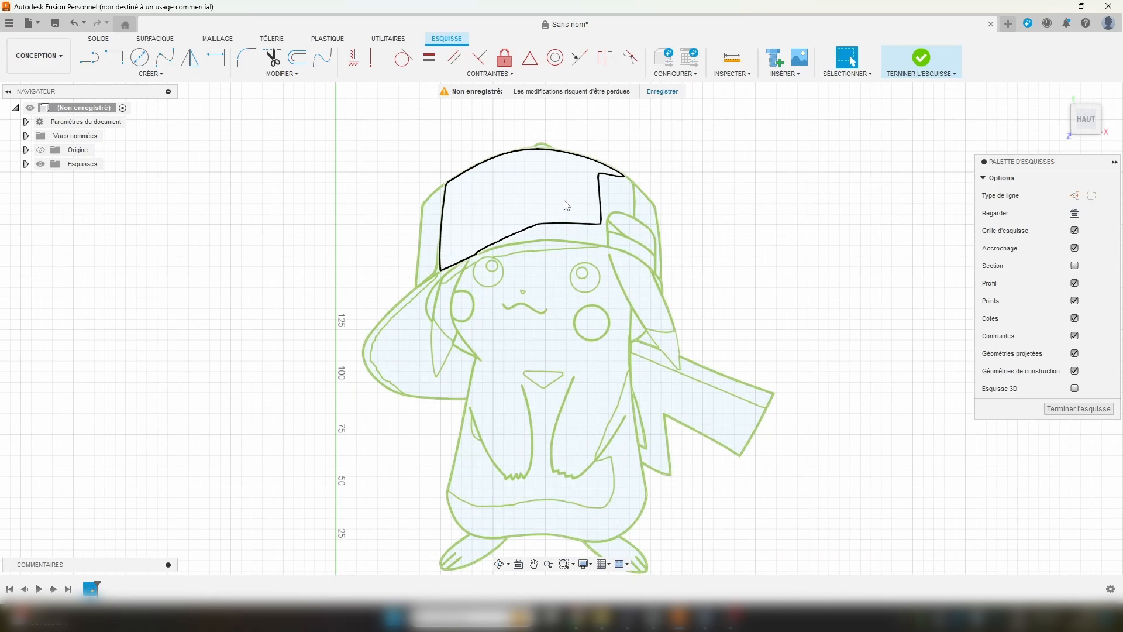
pyautogui.moveTo(687, 189); pyautogui.dragTo(685, 161, button='middle')
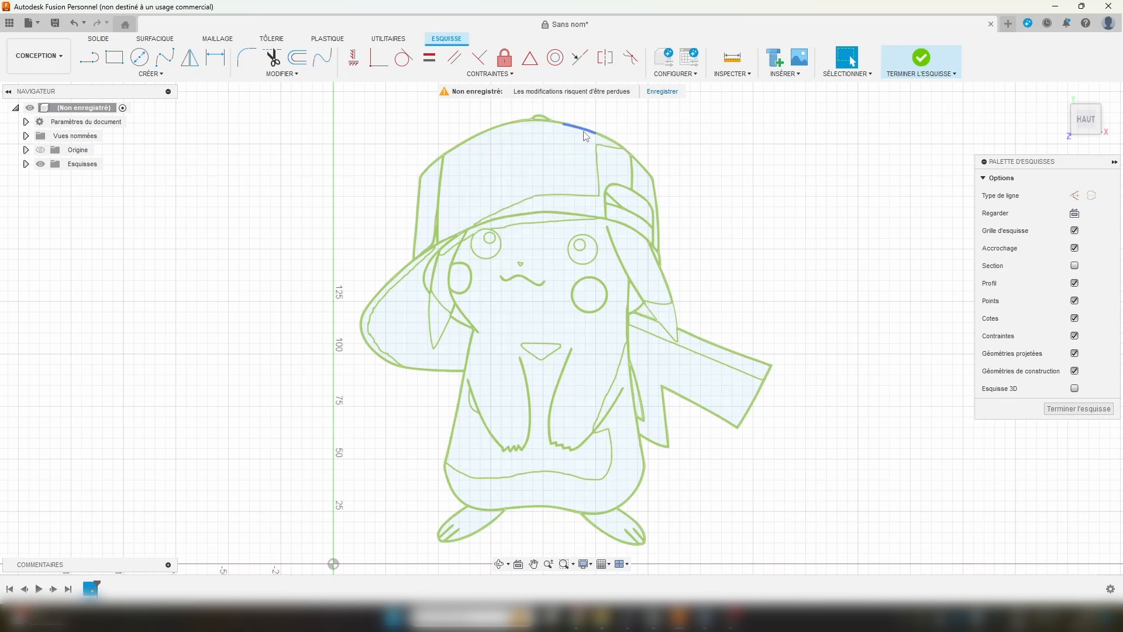
pyautogui.scroll(-2, 638, 152)
pyautogui.moveTo(695, 142); pyautogui.dragTo(692, 171, button='middle')
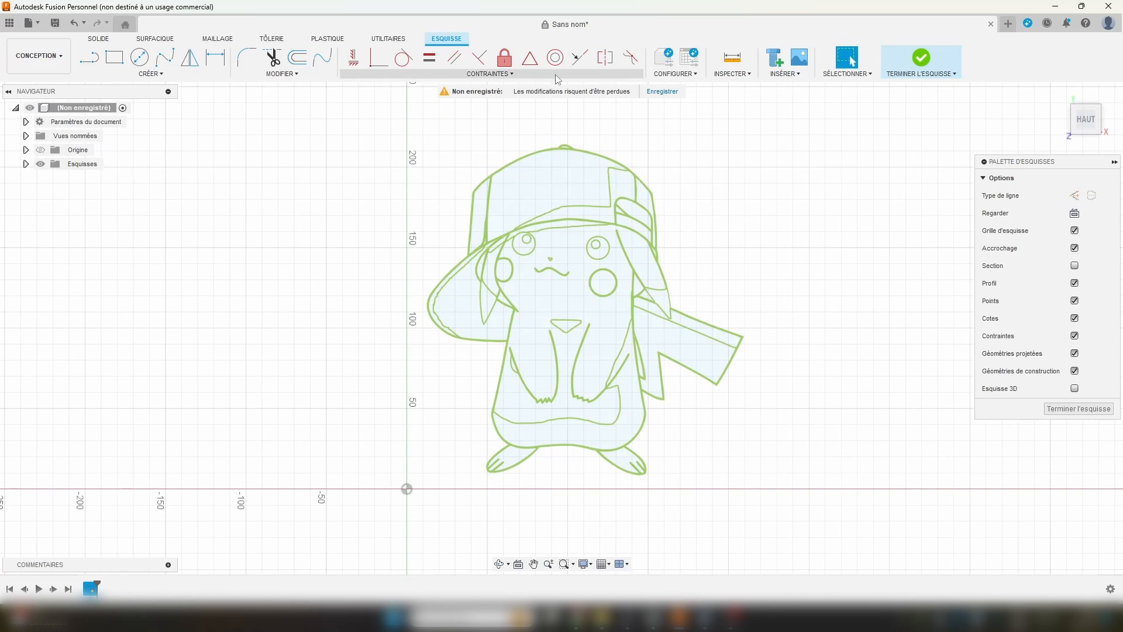
pyautogui.click(504, 57)
pyautogui.moveTo(353, 118); pyautogui.dragTo(820, 510)
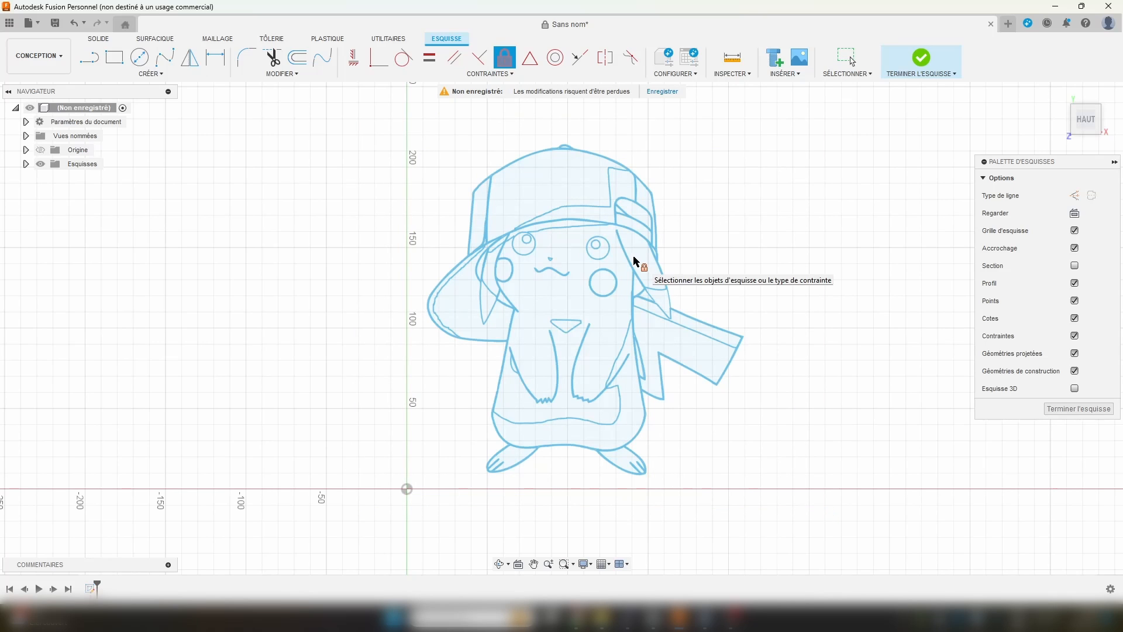
pyautogui.press('Escape')
# Step: Trim a gap in the upright shading line inside the cap's main panel to open the shading contour
pyautogui.scroll(3, 616, 183)
pyautogui.scroll(2, 616, 183)
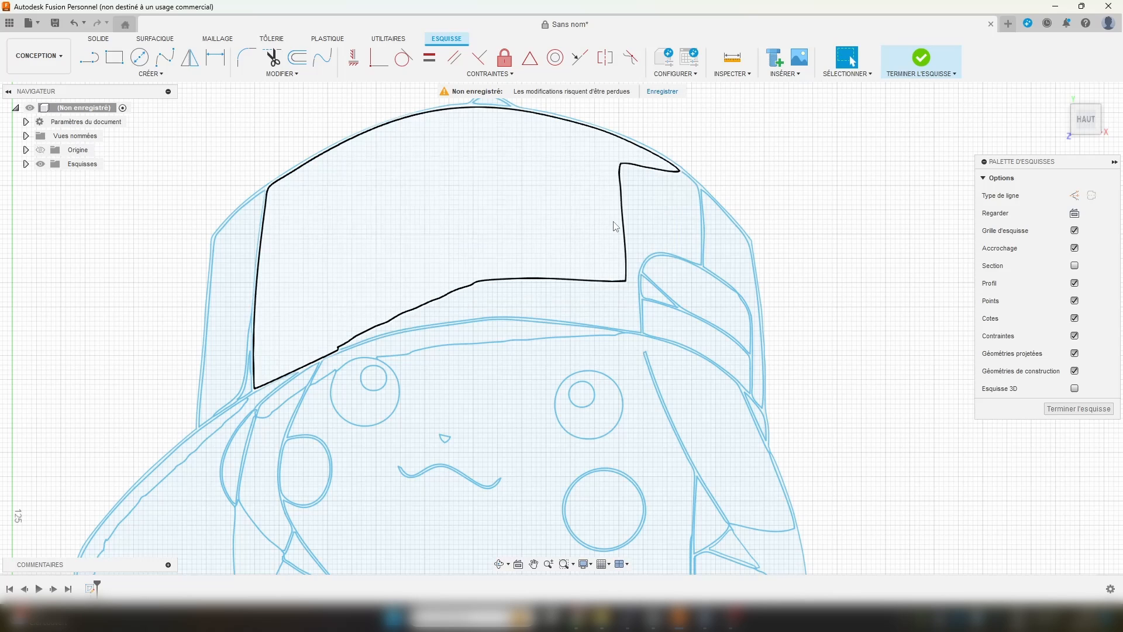
pyautogui.click(274, 60)
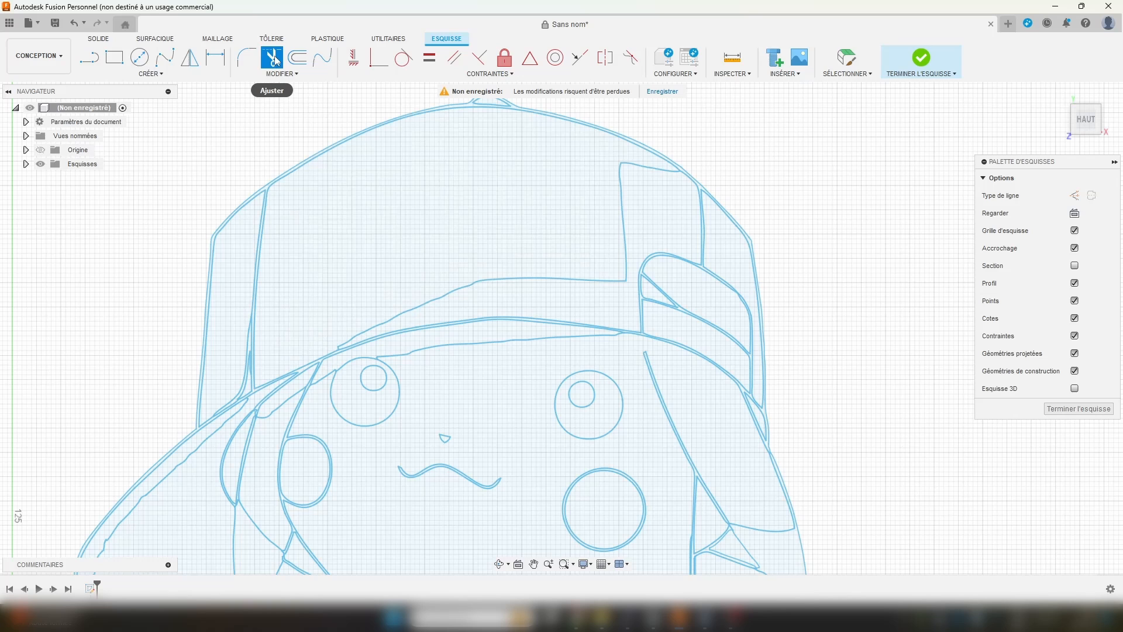
pyautogui.scroll(8, 623, 186)
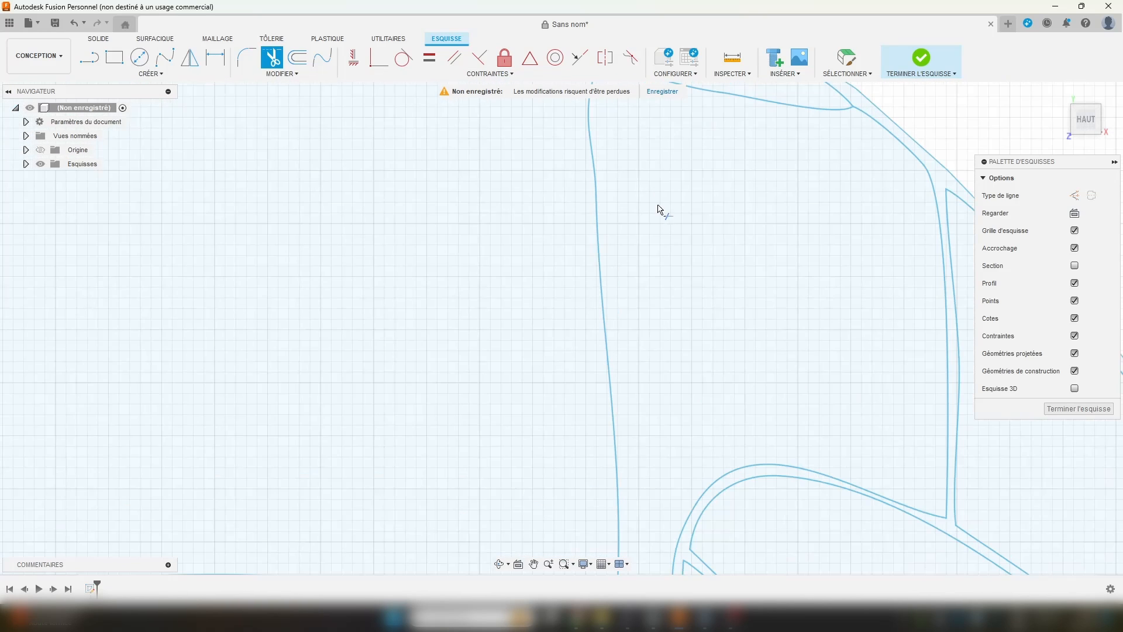
pyautogui.click(606, 243)
pyautogui.click(602, 248)
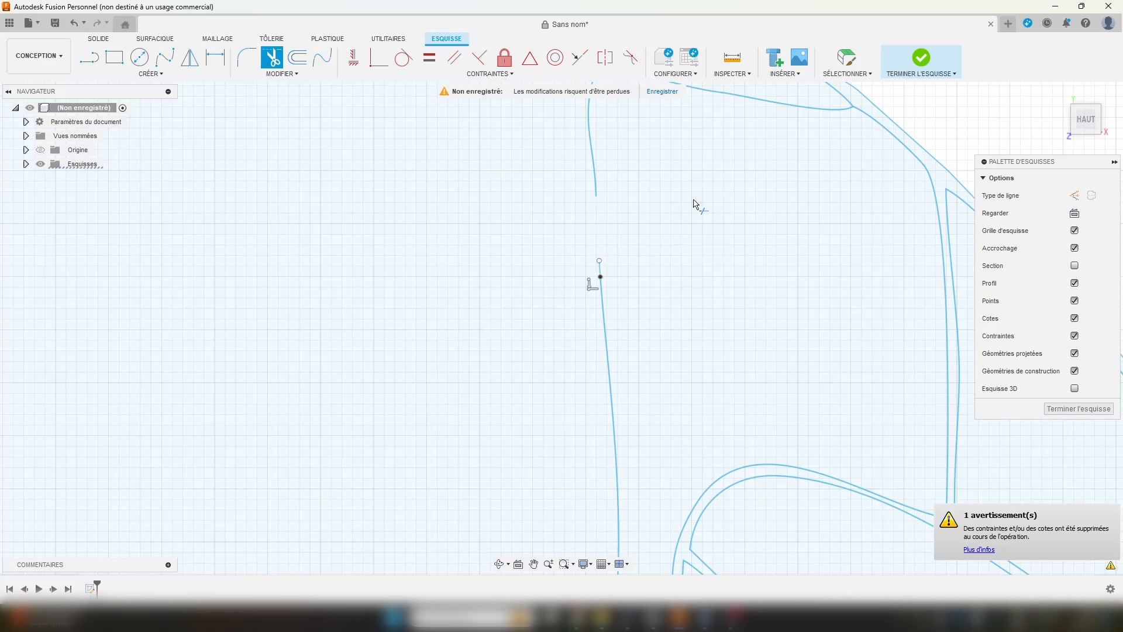
pyautogui.press('Escape')
# Step: Select the cap's main profile to check that its shading area belongs to one region, and clear the selection
pyautogui.scroll(-6, 667, 237)
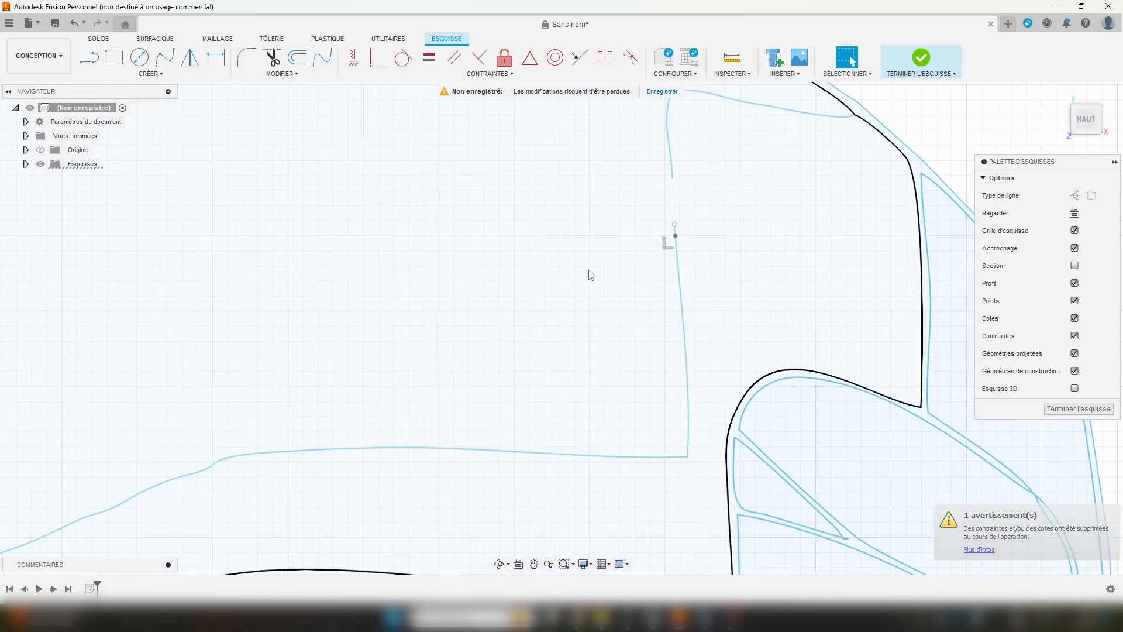
pyautogui.scroll(3, 511, 240)
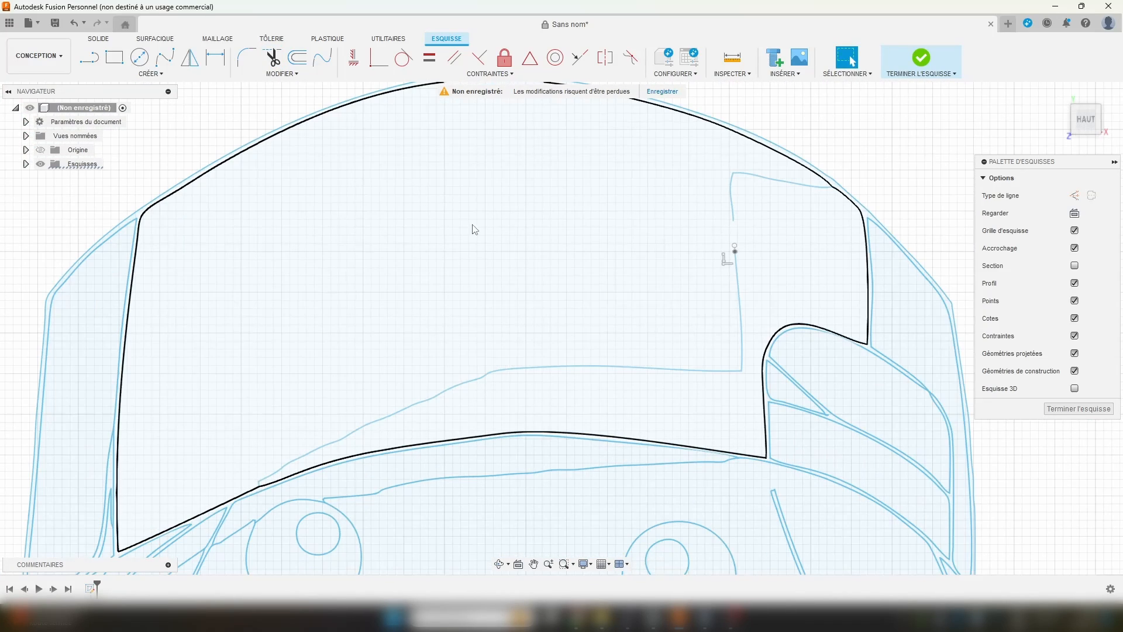
pyautogui.click(530, 225)
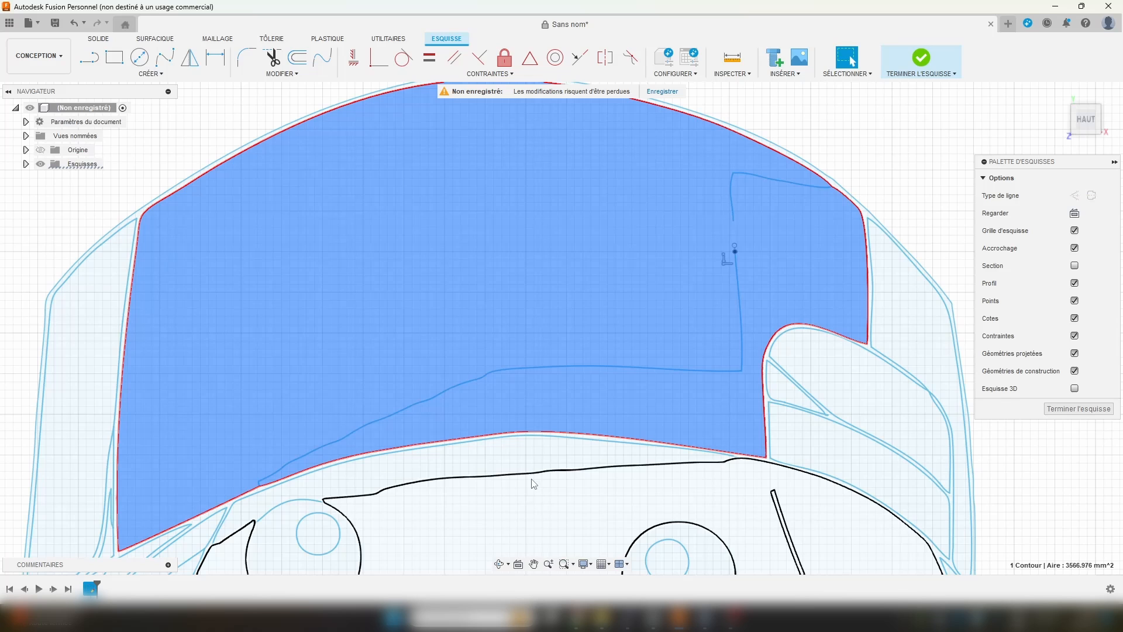
pyautogui.scroll(-5, 533, 483)
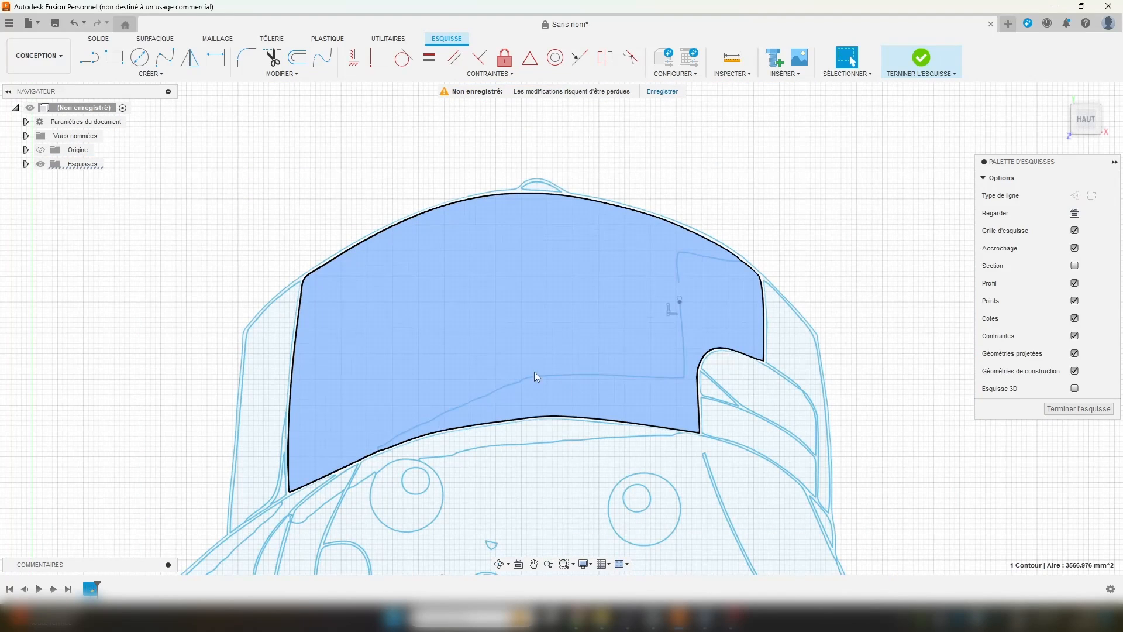
pyautogui.moveTo(533, 401); pyautogui.dragTo(553, 260, button='middle')
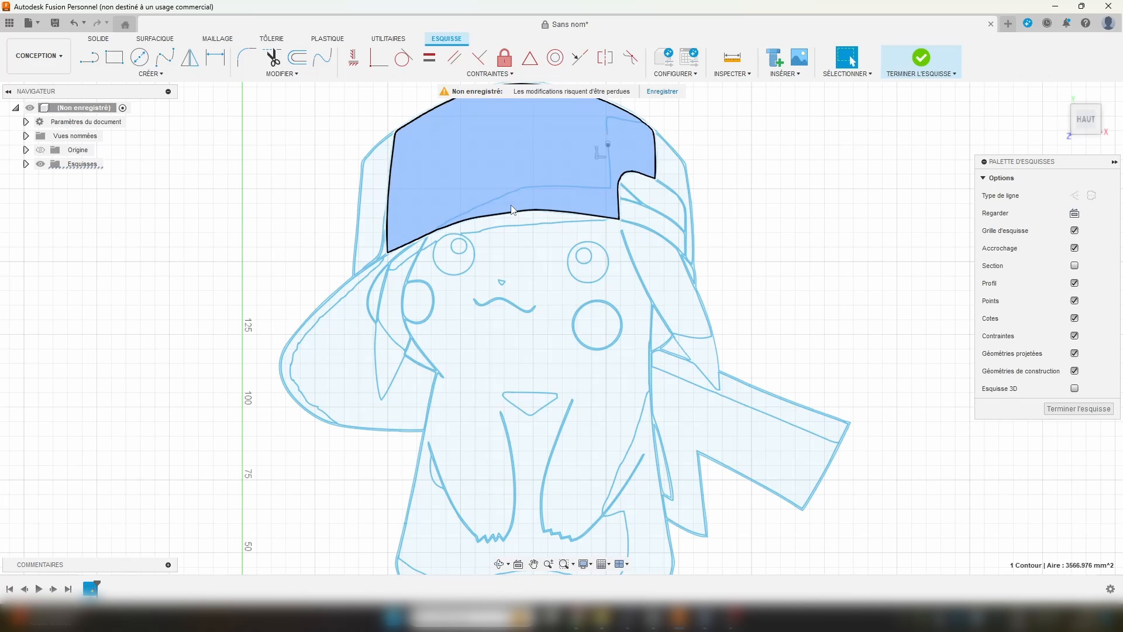
pyautogui.click(323, 208)
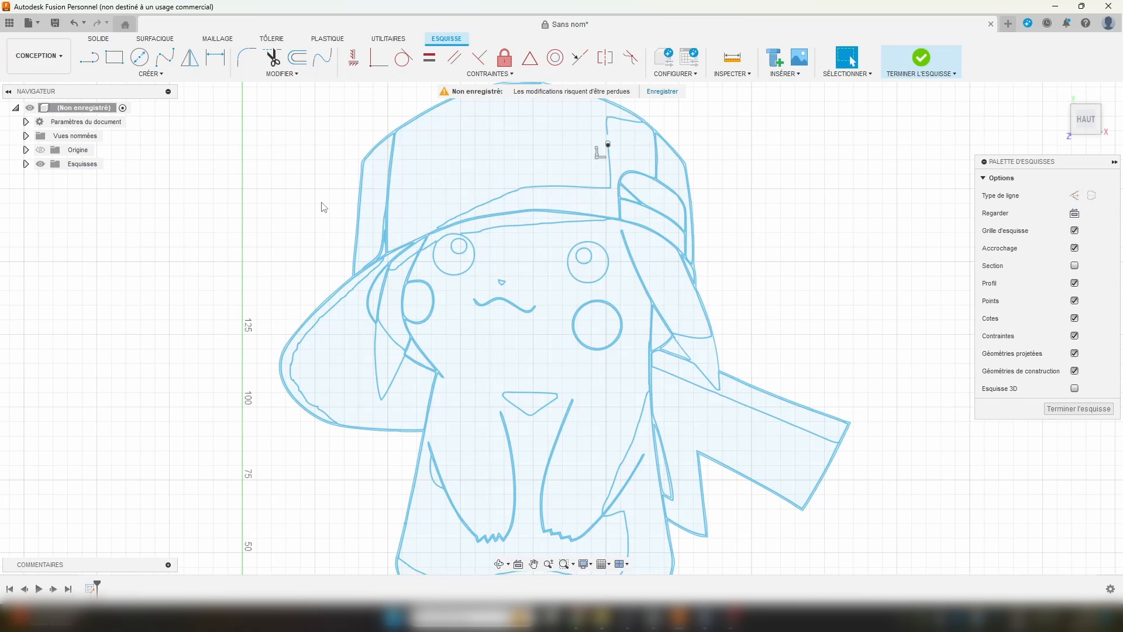
# Step: Trim gaps in the forehead shading line below the cap and in the inner shading line of the brim
pyautogui.click(273, 57)
pyautogui.scroll(5, 518, 212)
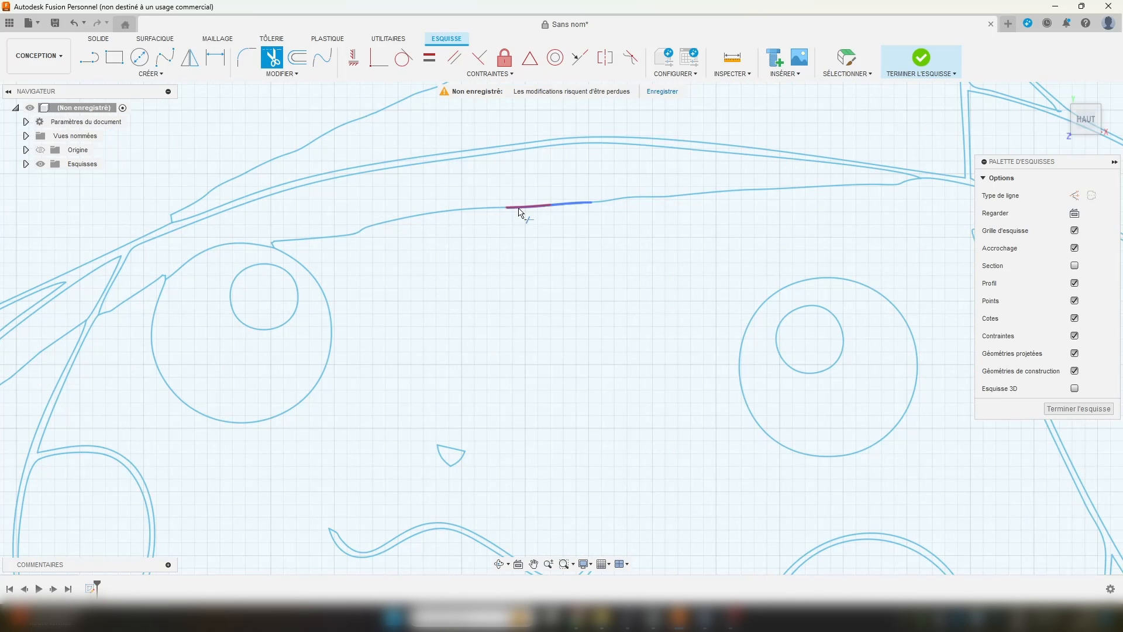
pyautogui.click(518, 209)
pyautogui.scroll(3, 445, 196)
pyautogui.click(210, 274)
pyautogui.scroll(1, 220, 356)
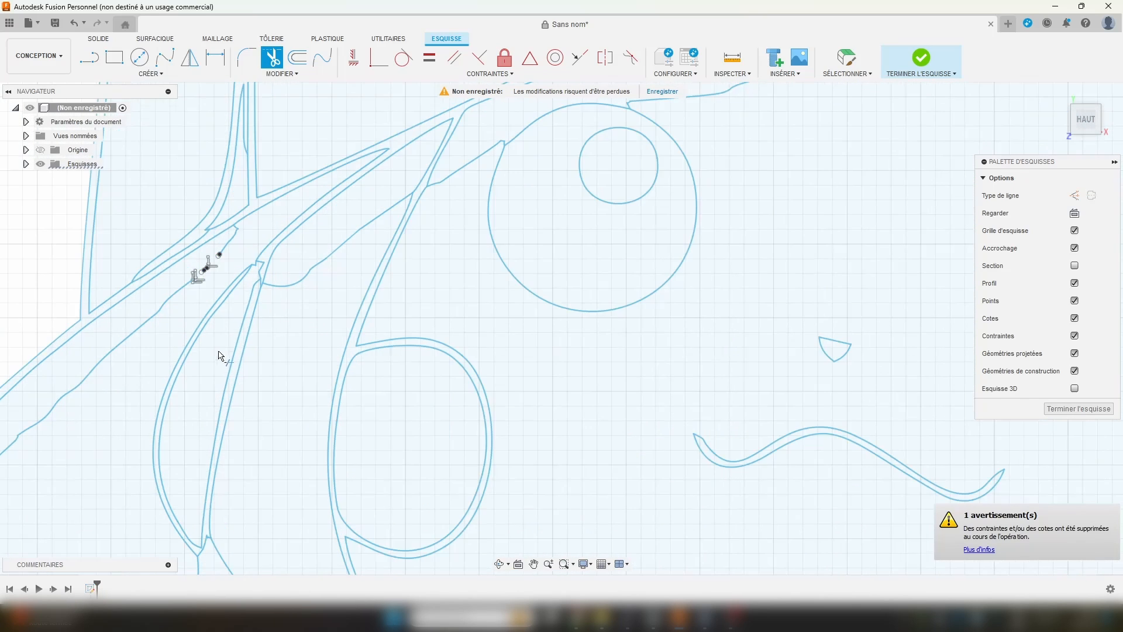
# Step: Trim gaps in the shading lines on Pikachu's lower body near the tail
pyautogui.scroll(-6, 220, 357)
pyautogui.scroll(4, 550, 310)
pyautogui.click(532, 240)
pyautogui.scroll(-4, 534, 411)
pyautogui.scroll(4, 520, 486)
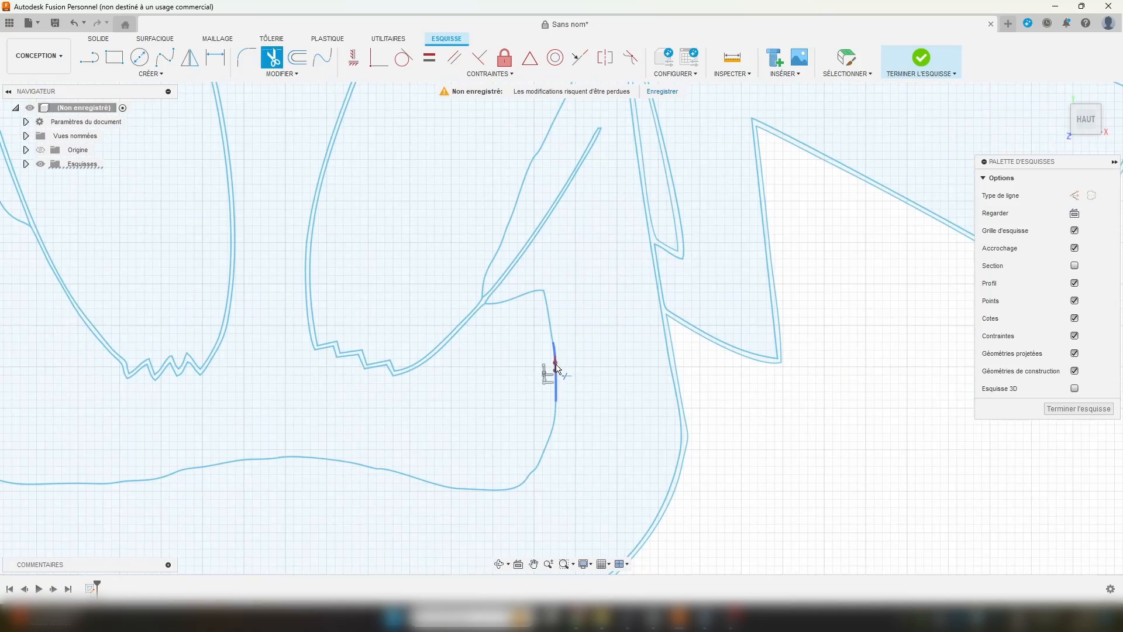
pyautogui.click(551, 366)
# Step: Trim the shading line that runs from the ear beside the cap brim to the adjacent eye
pyautogui.scroll(4, 553, 366)
pyautogui.scroll(-6, 566, 367)
pyautogui.scroll(3, 389, 326)
pyautogui.scroll(4, 403, 345)
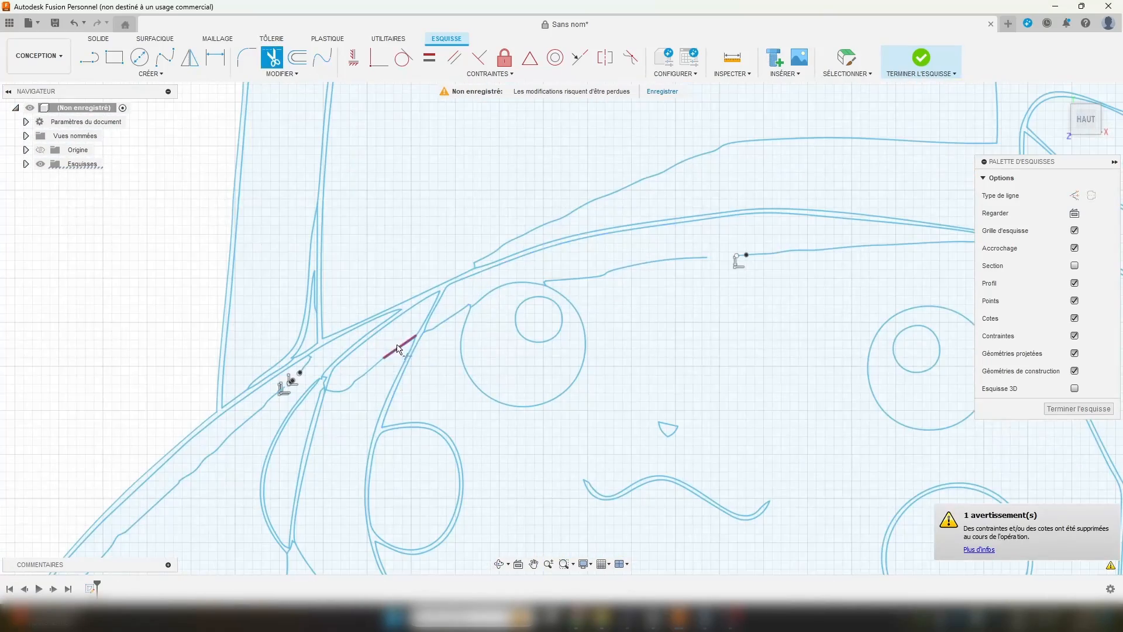
pyautogui.click(455, 318)
pyautogui.scroll(3, 447, 321)
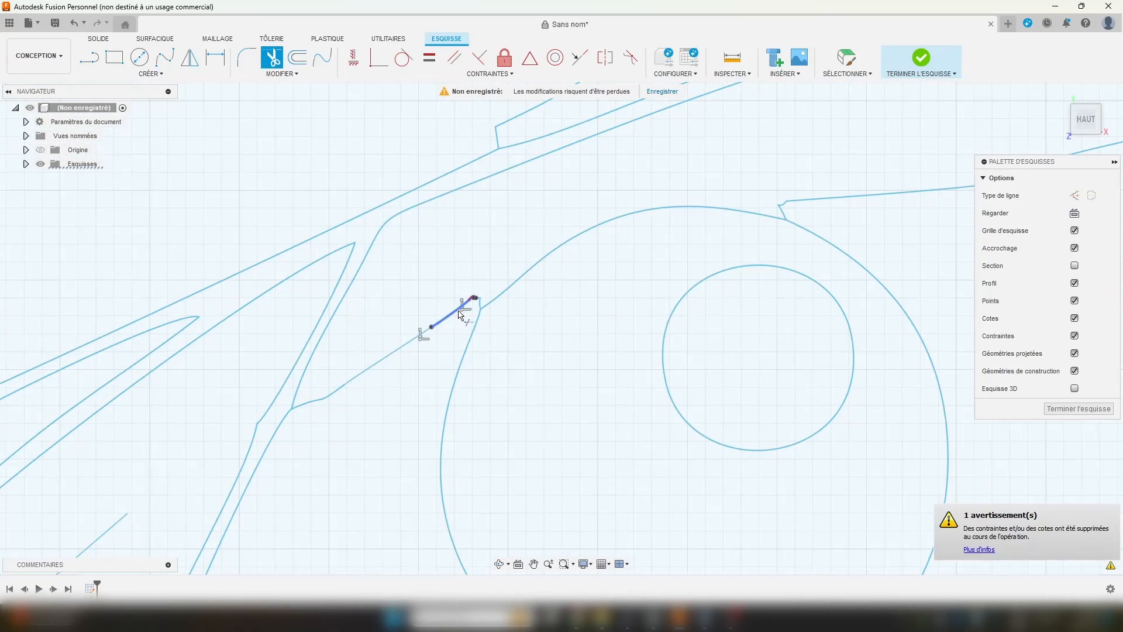
pyautogui.scroll(-6, 374, 280)
pyautogui.press('Escape')
# Step: Select the face and the neighbouring ear and brim regions in turn to check whether their trimmed profiles are merged
pyautogui.click(578, 325)
pyautogui.scroll(-1, 577, 324)
pyautogui.moveTo(578, 325); pyautogui.dragTo(602, 173, button='middle')
pyautogui.click(374, 258)
pyautogui.scroll(2, 331, 197)
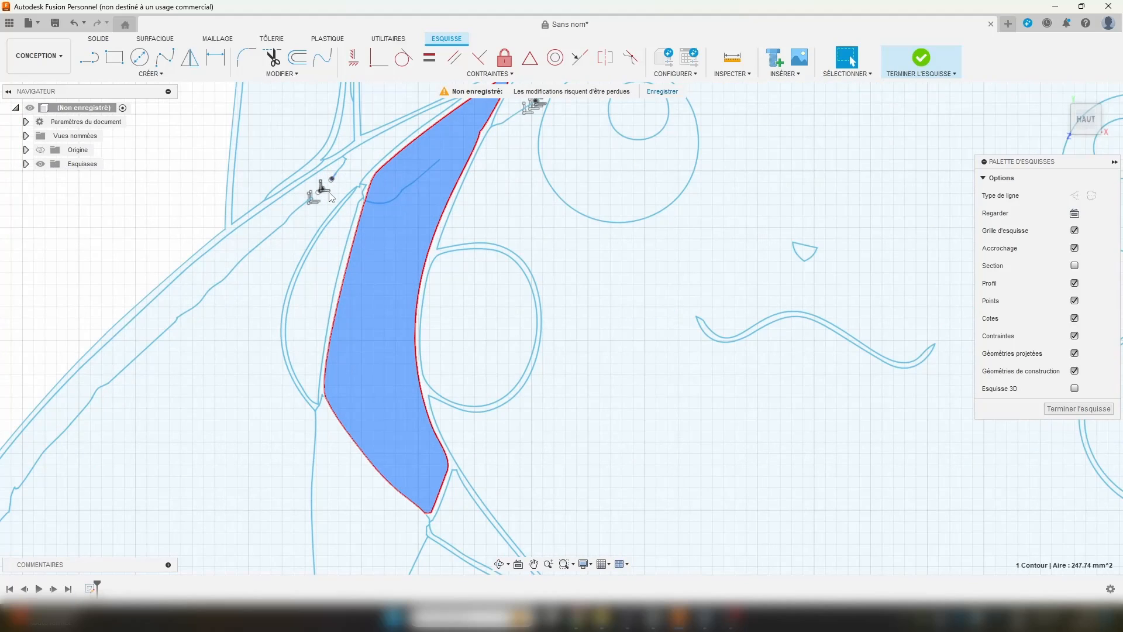
pyautogui.click(336, 237)
pyautogui.click(376, 240)
pyautogui.click(367, 169)
pyautogui.click(505, 213)
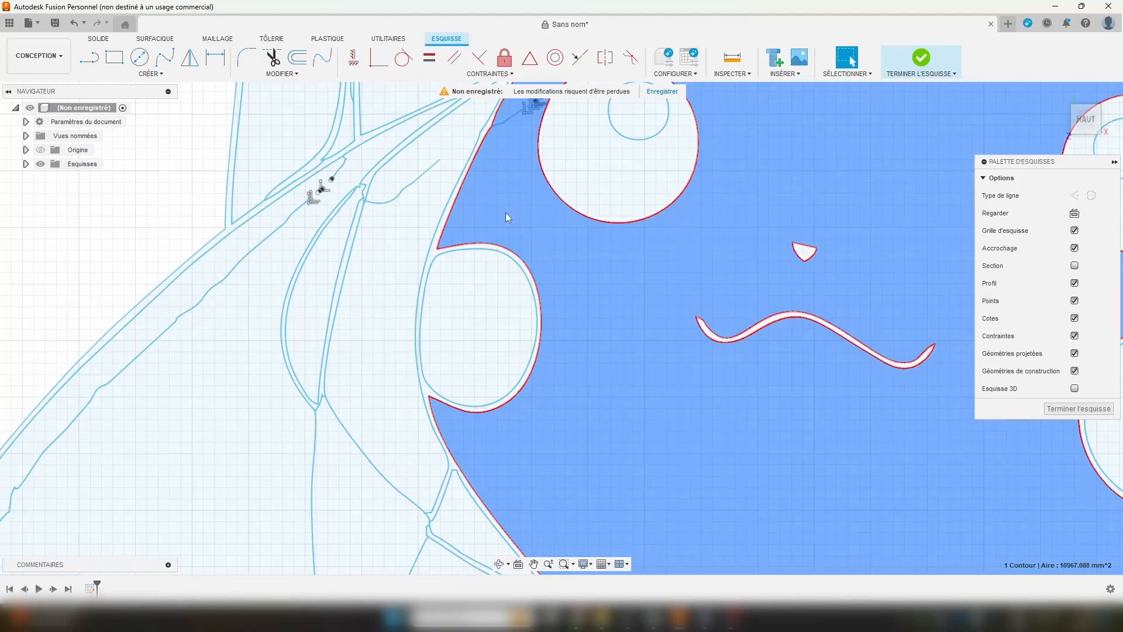
pyautogui.click(190, 201)
pyautogui.scroll(6, 305, 201)
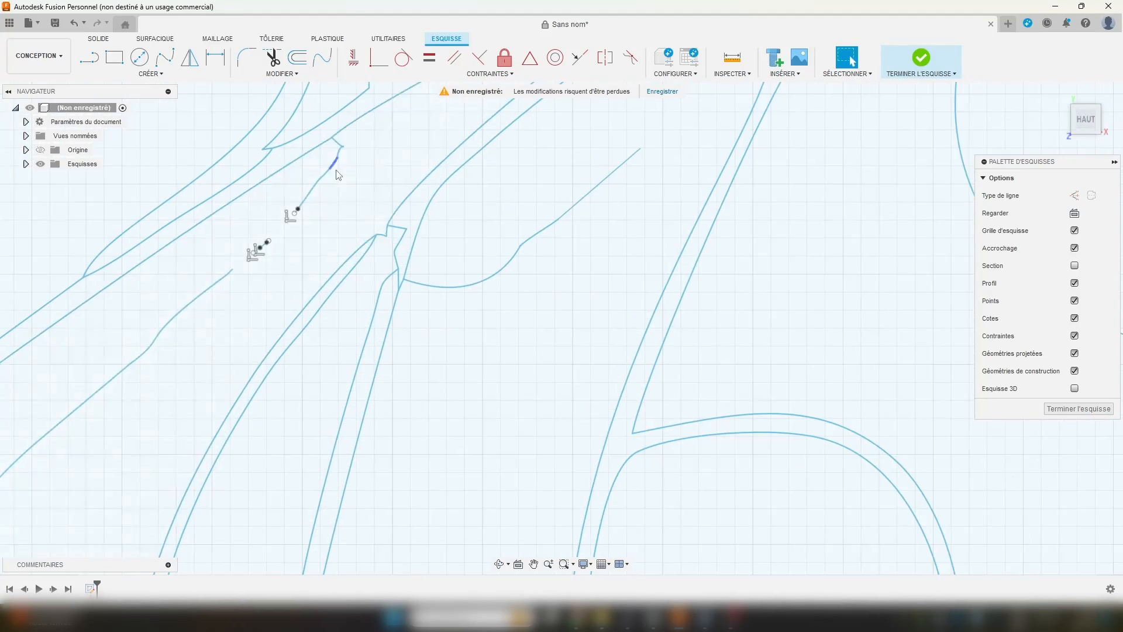
# Step: Select the thin outline profile near the base of the left ear to check which contours it connects
pyautogui.scroll(-5, 391, 321)
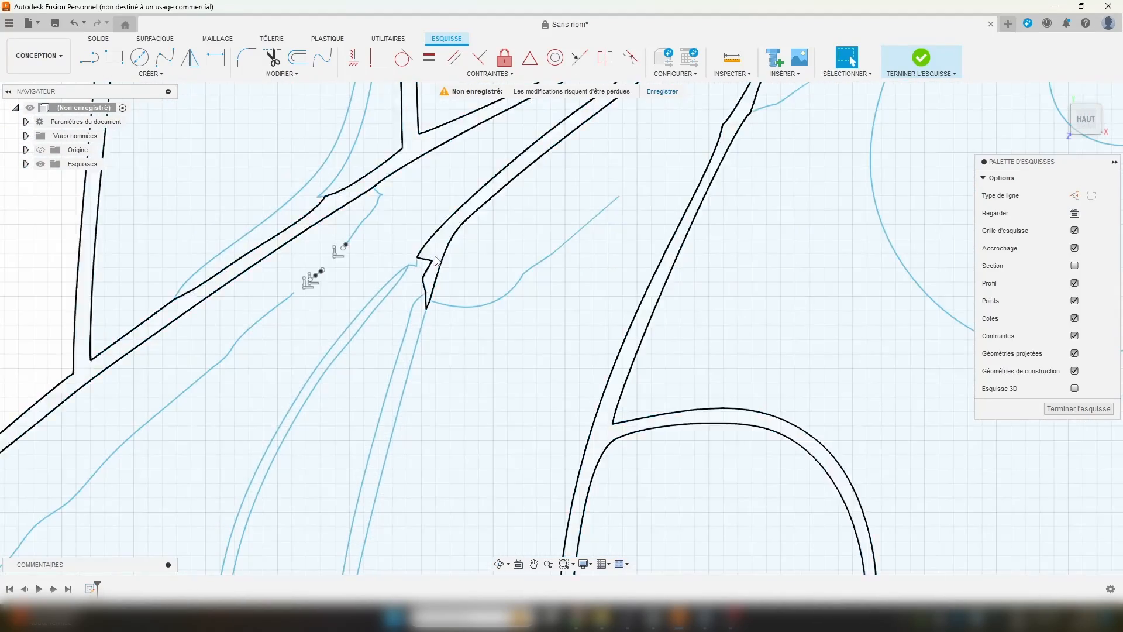
pyautogui.scroll(3, 381, 382)
pyautogui.scroll(-3, 382, 381)
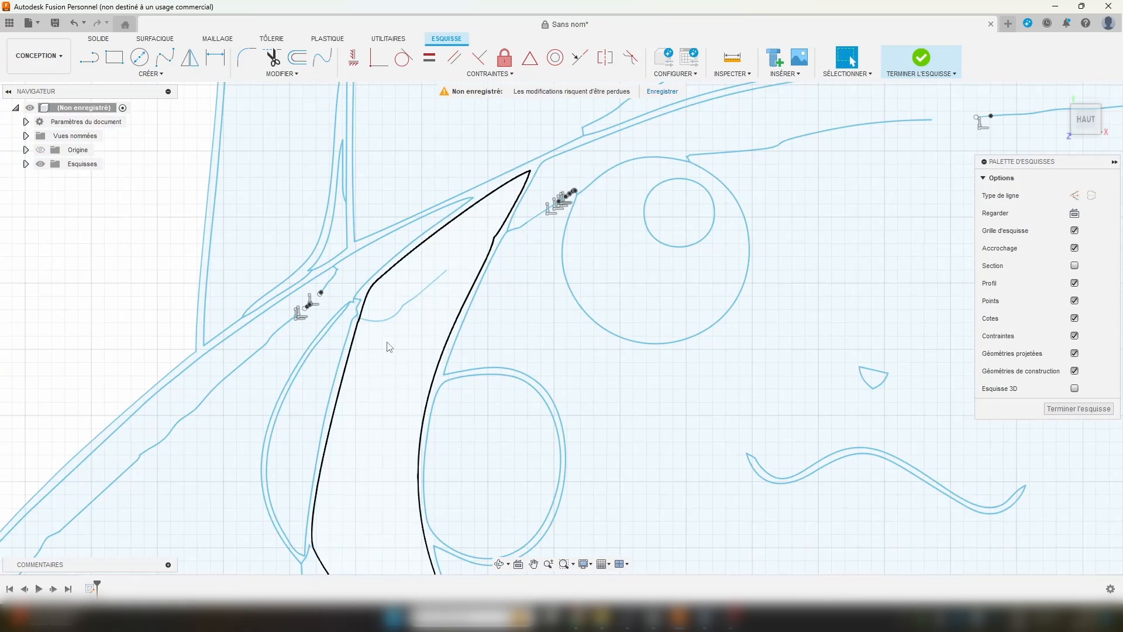
pyautogui.moveTo(388, 368); pyautogui.dragTo(422, 279, button='middle')
pyautogui.click(431, 176)
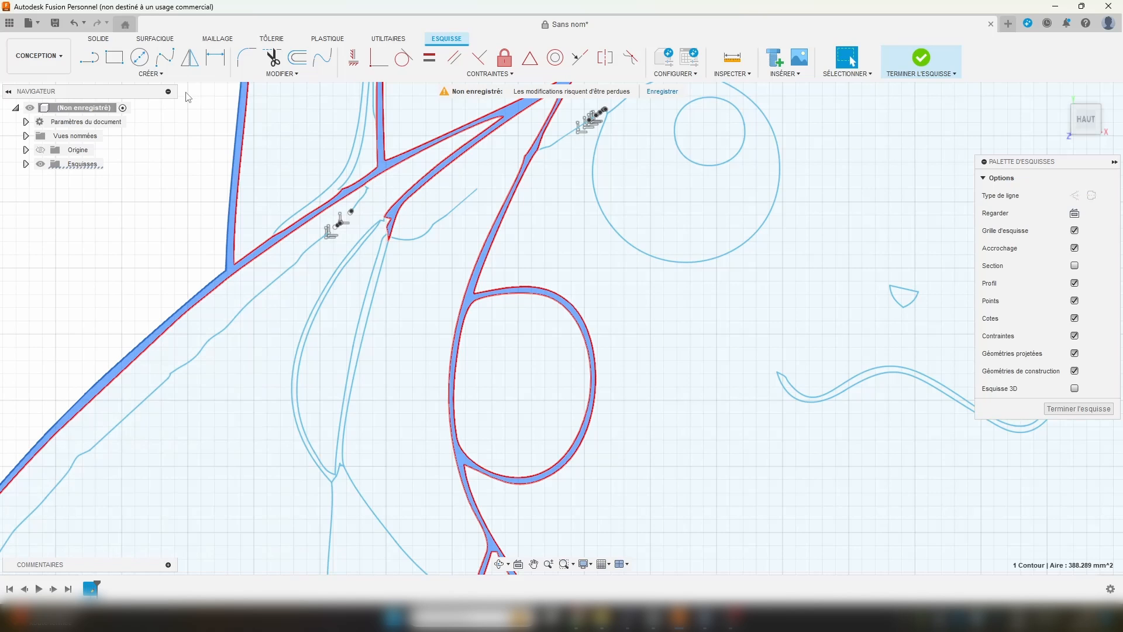
# Step: Draw a four-point fit-point spline linking the left ear's outer edge to the outline running under the cap brim
pyautogui.scroll(5, 391, 220)
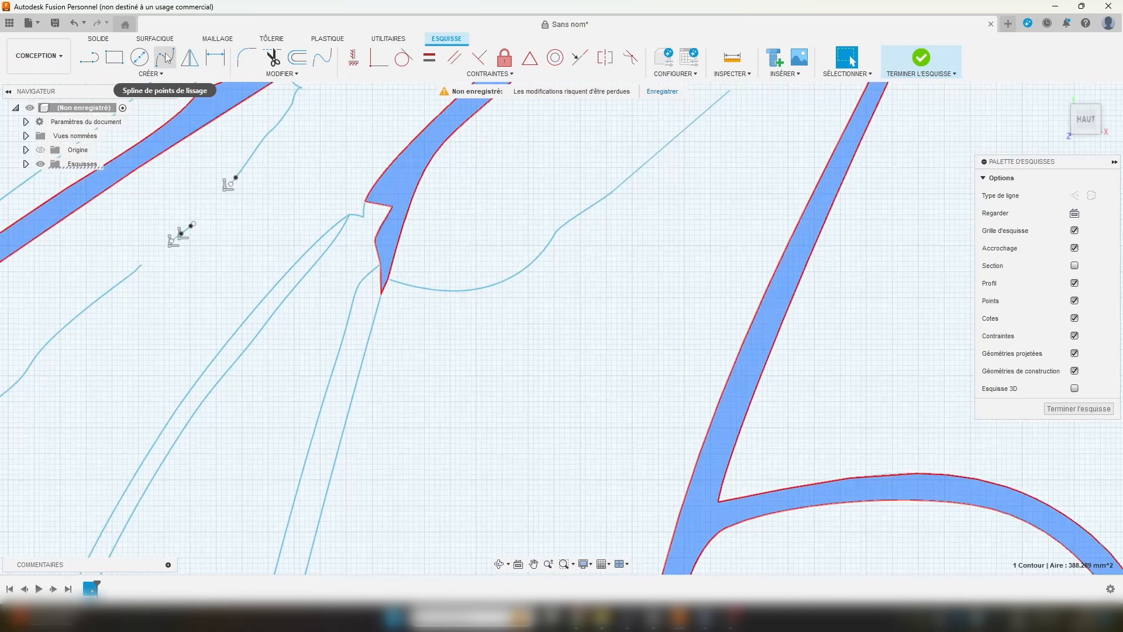
pyautogui.click(164, 62)
pyautogui.moveTo(275, 284); pyautogui.dragTo(291, 358, button='middle')
pyautogui.click(270, 387)
pyautogui.click(303, 348)
pyautogui.click(436, 209)
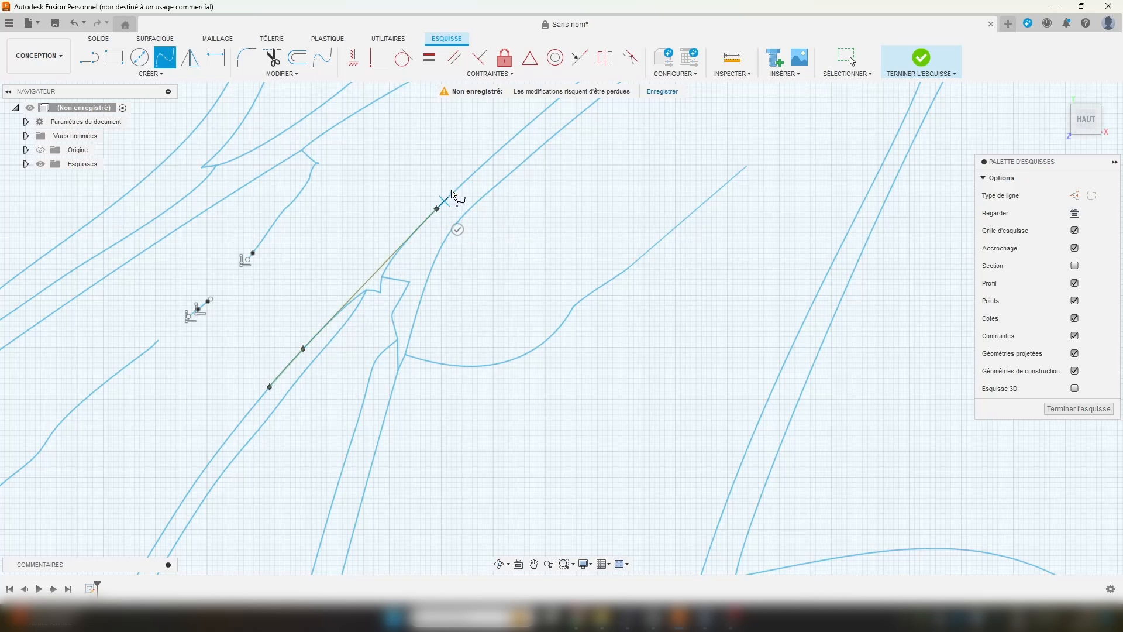
pyautogui.click(501, 148)
pyautogui.click(519, 173)
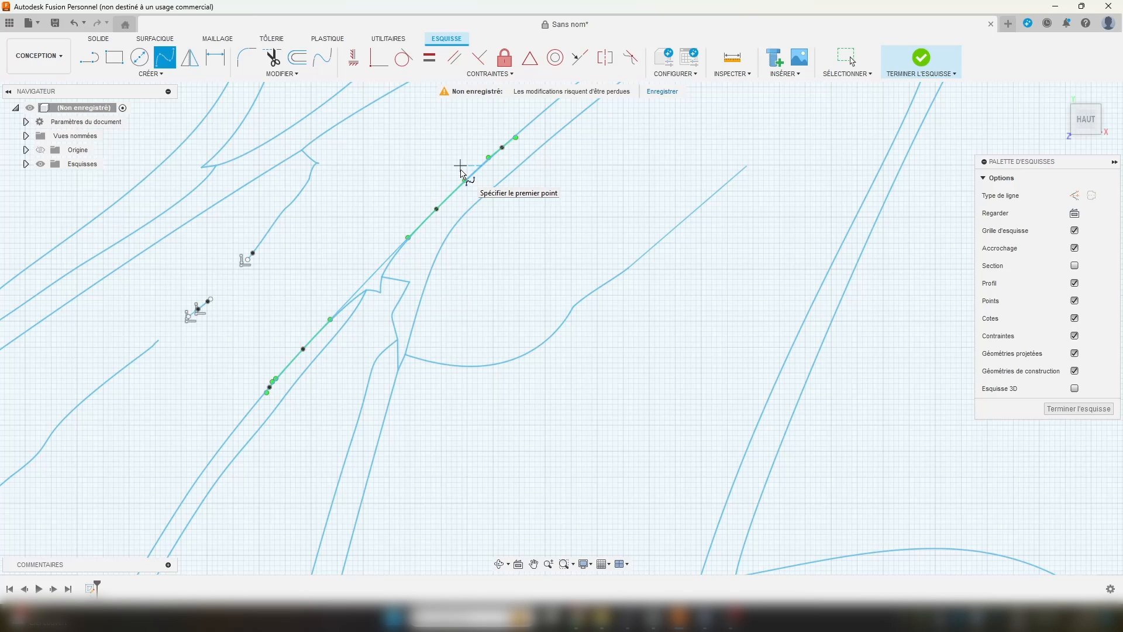
# Step: Draw a seven-point spline rounding the inner contour at the left ear's base, from one ear strip over to the other
pyautogui.click(263, 424)
pyautogui.click(304, 372)
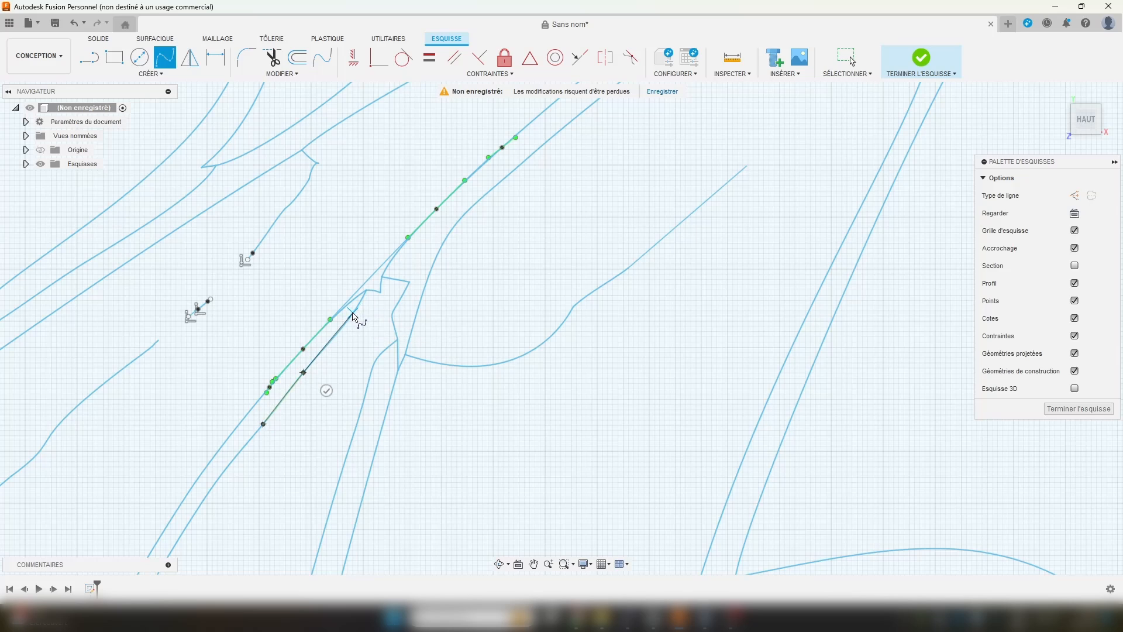
pyautogui.click(353, 314)
pyautogui.click(396, 290)
pyautogui.click(375, 361)
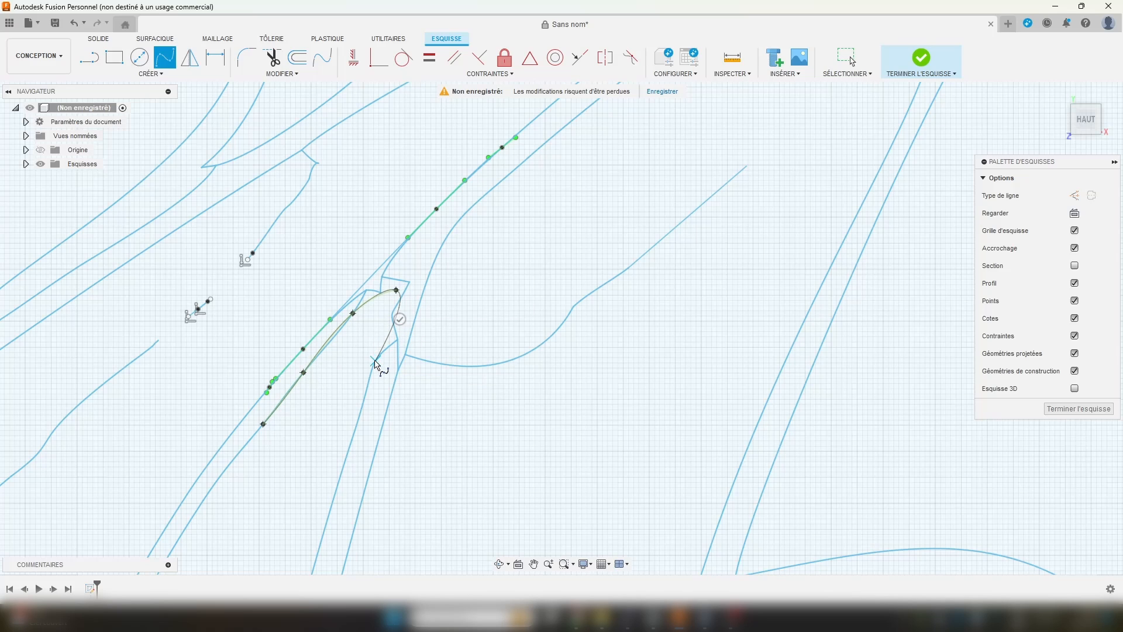
pyautogui.click(359, 417)
pyautogui.click(343, 469)
pyautogui.click(314, 457)
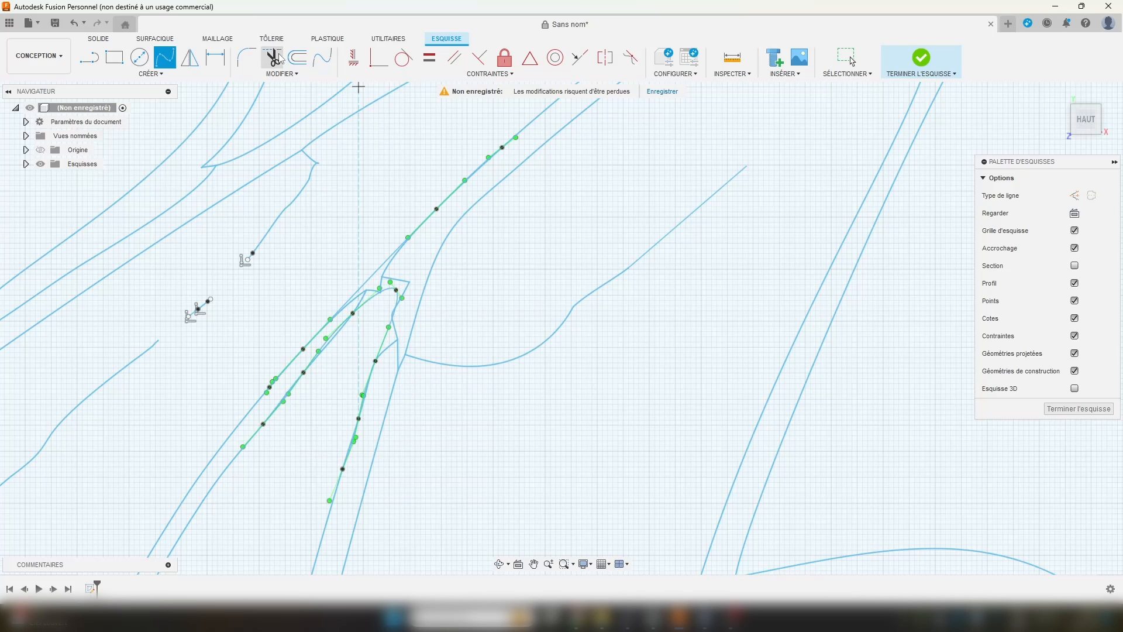
# Step: Trim the leftover jagged segments between the ear strips and the outline at the left ear's base
pyautogui.click(272, 59)
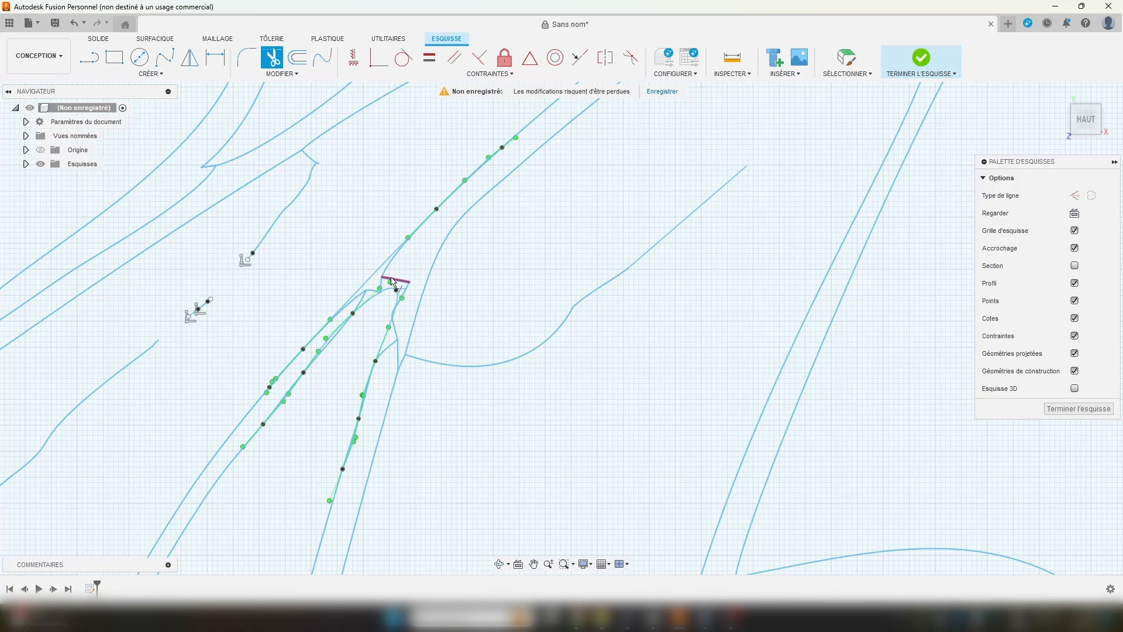
pyautogui.scroll(2, 389, 287)
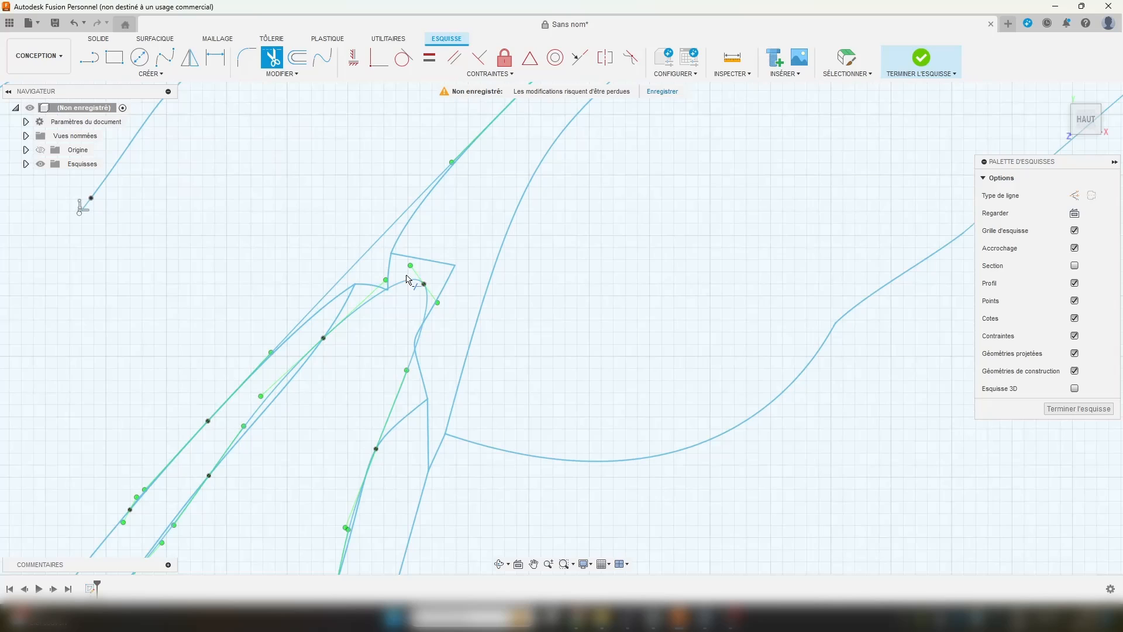
pyautogui.click(433, 259)
pyautogui.click(393, 249)
pyautogui.click(345, 291)
pyautogui.click(349, 295)
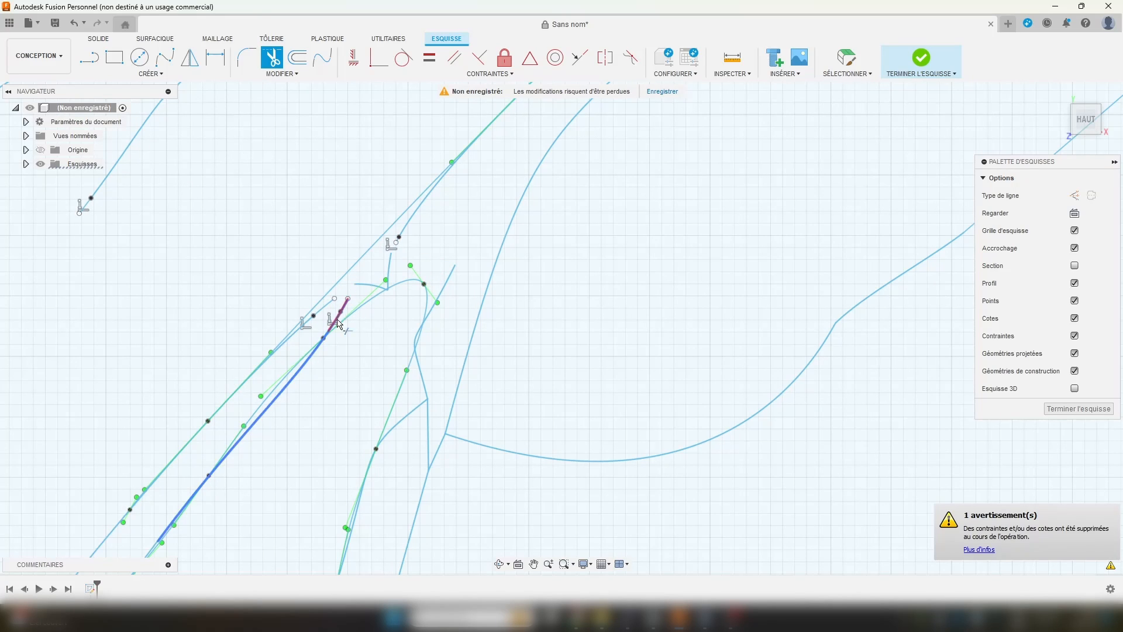
pyautogui.click(411, 343)
pyautogui.scroll(4, 408, 340)
pyautogui.scroll(-1, 570, 519)
pyautogui.click(496, 467)
pyautogui.scroll(-6, 367, 242)
pyautogui.scroll(4, 383, 290)
pyautogui.click(380, 282)
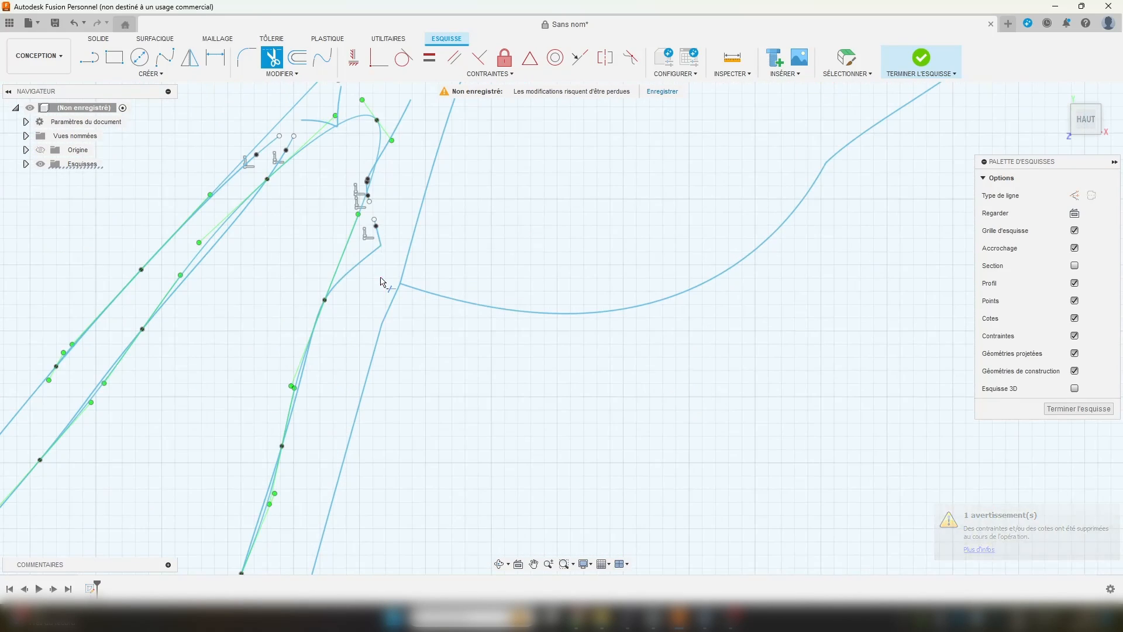
pyautogui.press('Escape')
# Step: Select the outline profile at the left ear's base to check that the ear contours are merged
pyautogui.scroll(-4, 382, 283)
pyautogui.click(398, 230)
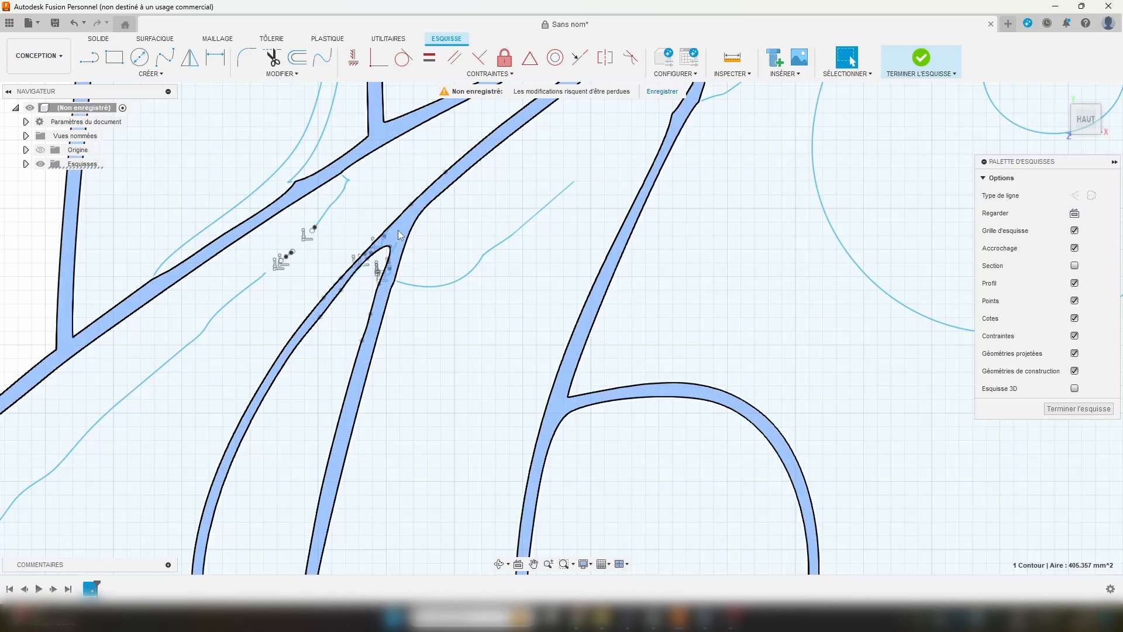
pyautogui.scroll(4, 335, 285)
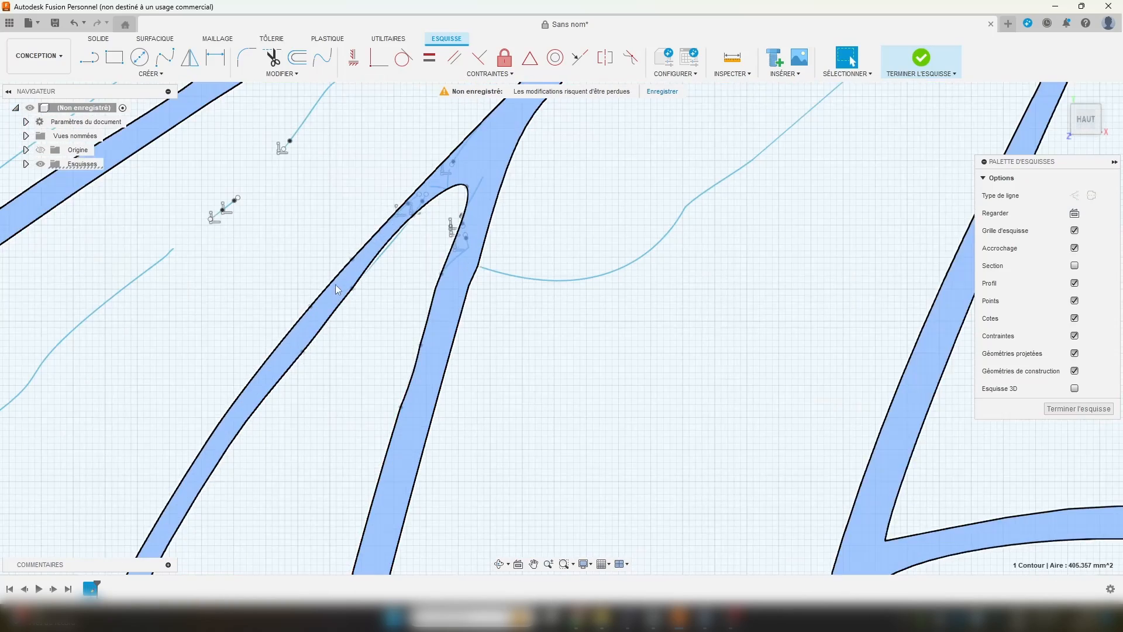
# Step: Select the face region beside the right ear and examine how the outlines meet there
pyautogui.scroll(-4, 335, 284)
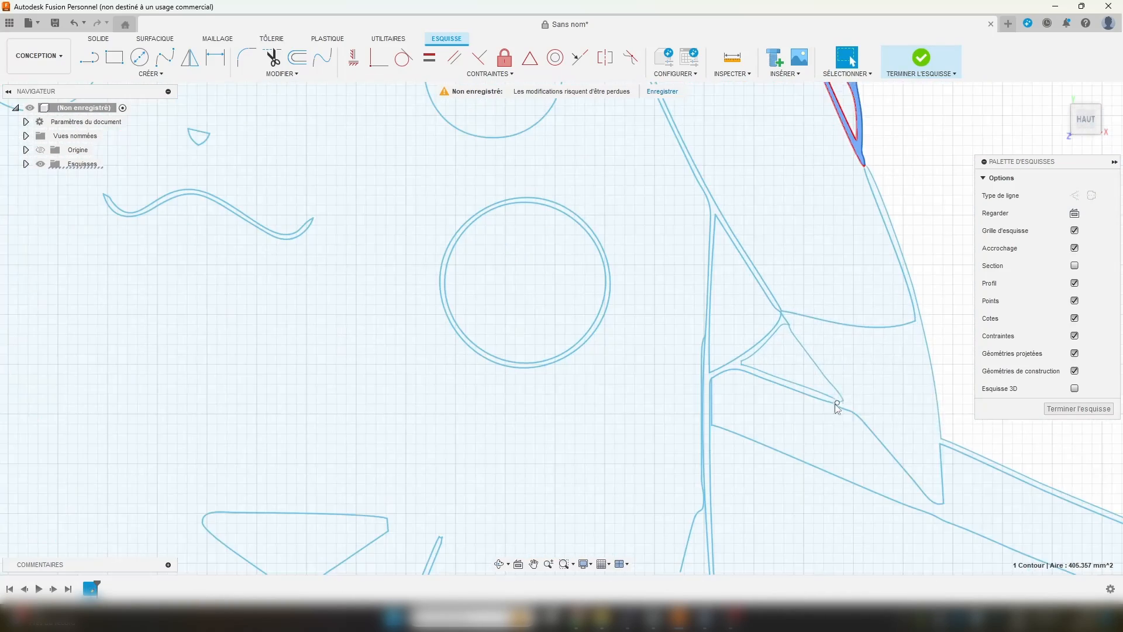
pyautogui.scroll(3, 853, 364)
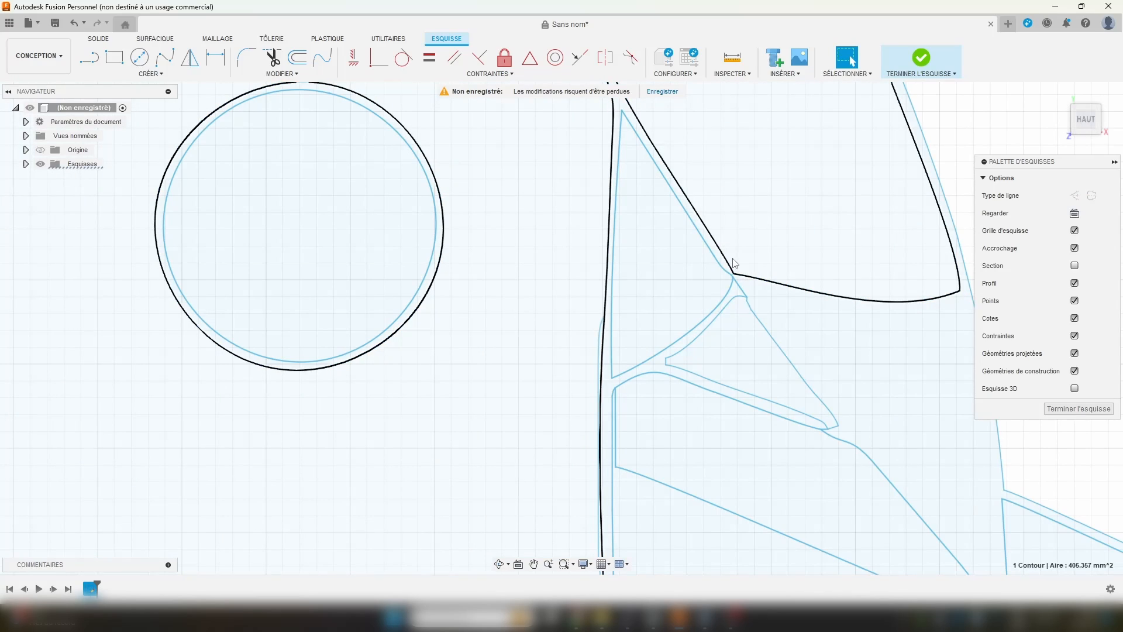
pyautogui.scroll(-3, 733, 366)
pyautogui.moveTo(716, 386); pyautogui.dragTo(534, 336, button='middle')
pyautogui.scroll(4, 521, 332)
pyautogui.click(433, 335)
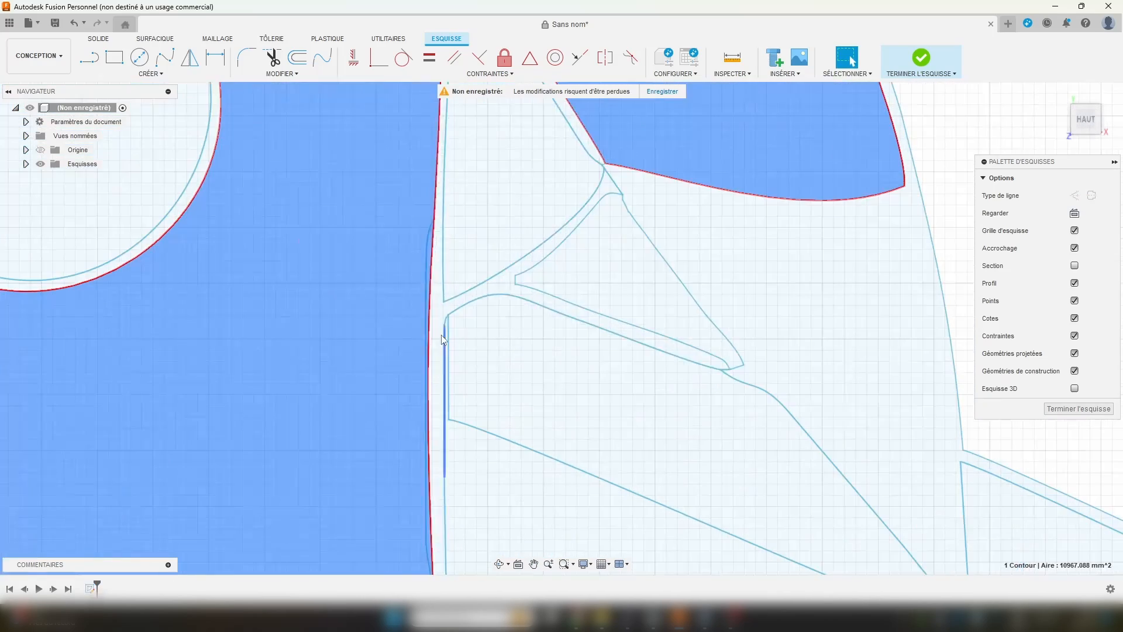
# Step: Draw a seven-point spline smoothing the inner corner of the small triangular area between the face and the right ear
pyautogui.click(154, 63)
pyautogui.moveTo(676, 212); pyautogui.dragTo(626, 309, button='middle')
pyautogui.scroll(2, 582, 250)
pyautogui.moveTo(581, 250); pyautogui.dragTo(619, 267, button='middle')
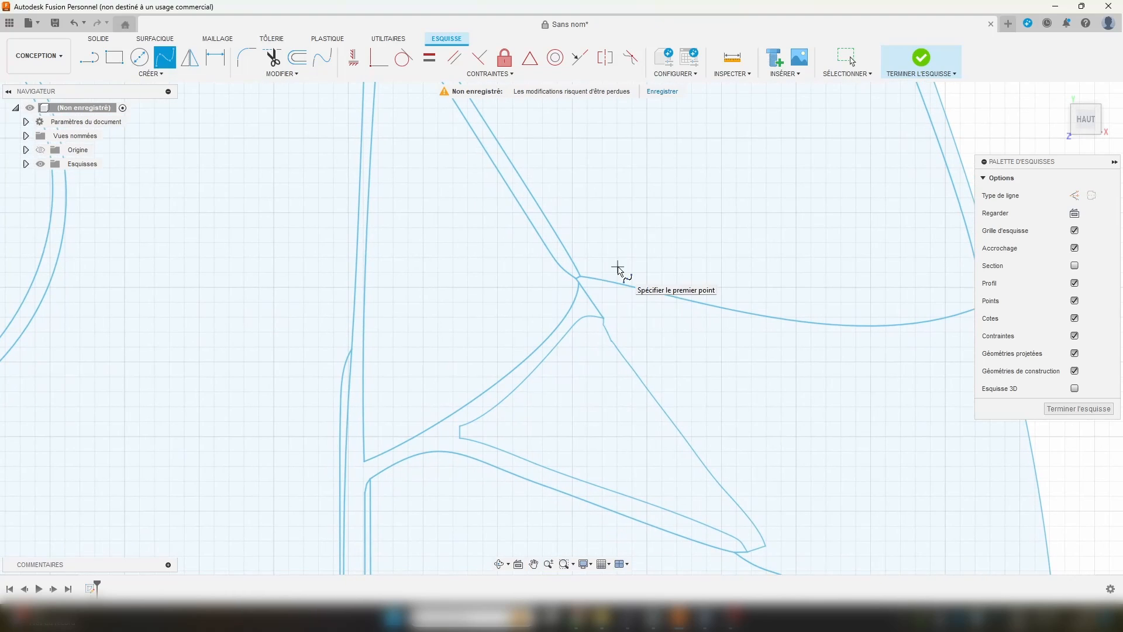
pyautogui.click(507, 183)
pyautogui.click(545, 245)
pyautogui.click(565, 276)
pyautogui.click(572, 305)
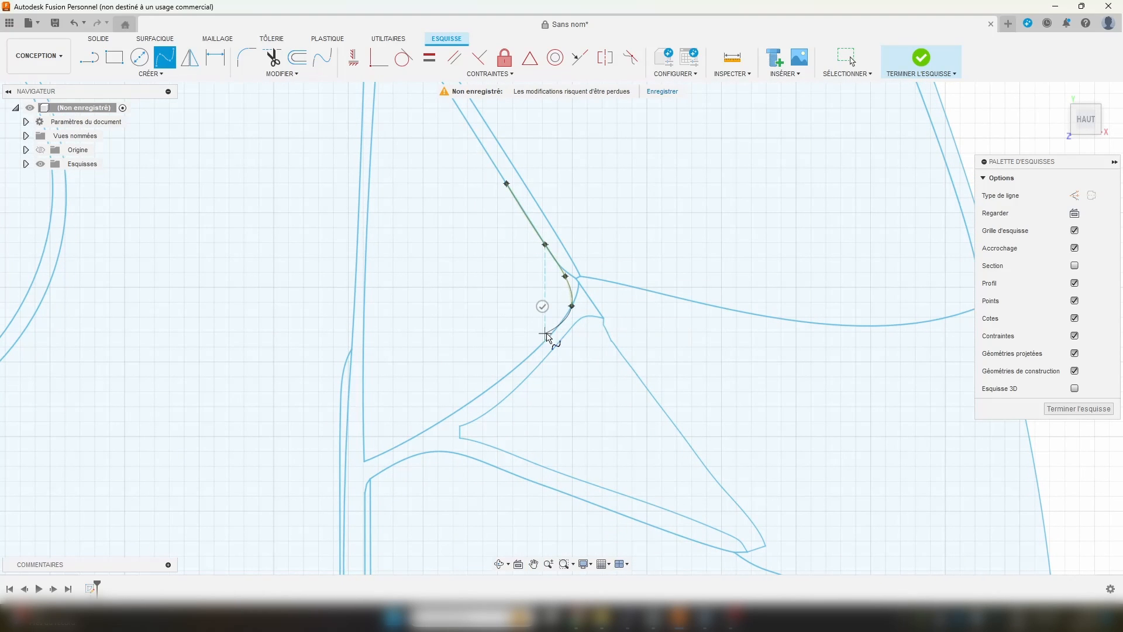
pyautogui.click(545, 340)
pyautogui.click(507, 375)
pyautogui.click(454, 413)
pyautogui.click(436, 389)
pyautogui.scroll(-1, 619, 316)
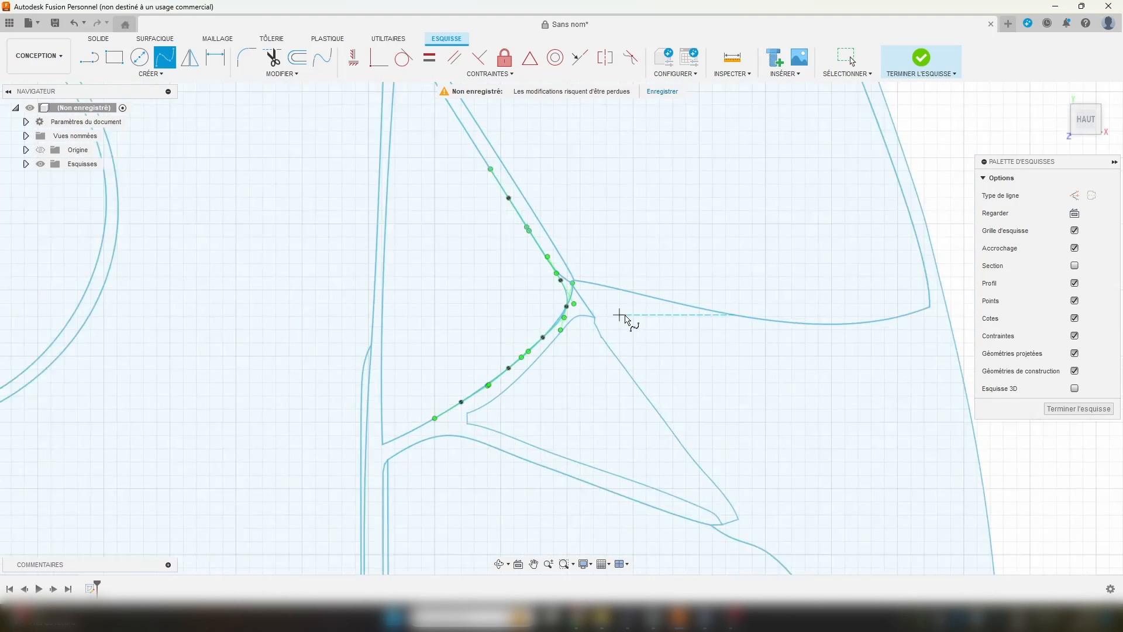
# Step: Draw a three-point spline extending the curved line below the triangular area to the right ear's edge
pyautogui.scroll(4, 619, 316)
pyautogui.scroll(-4, 639, 331)
pyautogui.click(551, 377)
pyautogui.click(583, 339)
pyautogui.click(600, 317)
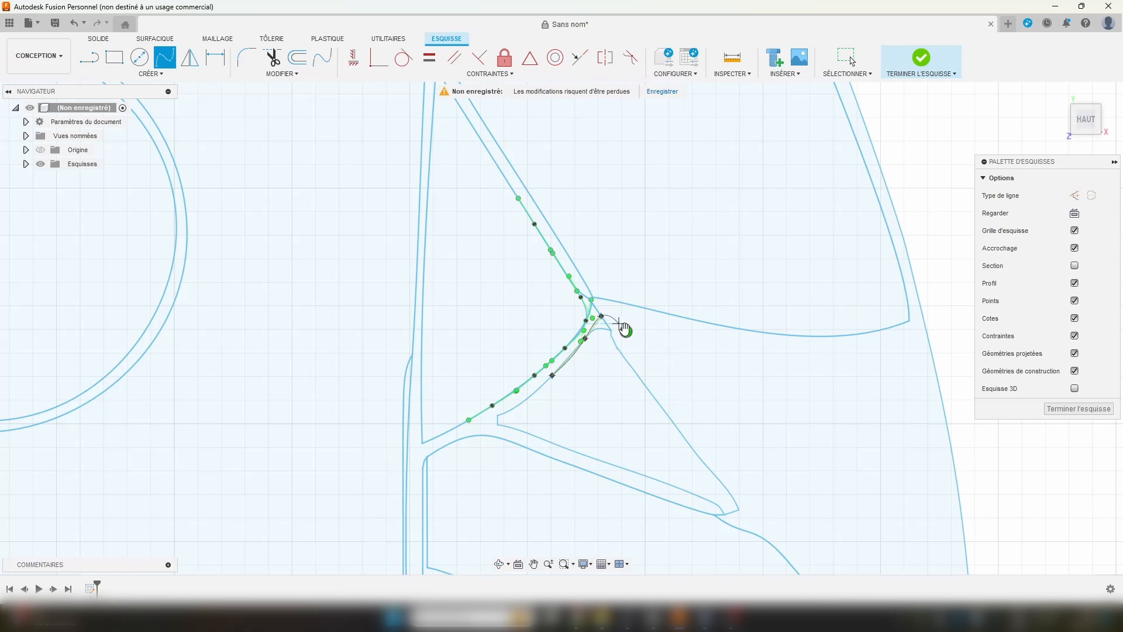
pyautogui.click(623, 329)
# Step: Draw a three-point spline along the right ear's inner edge, bypassing the kink below the junction
pyautogui.scroll(4, 610, 335)
pyautogui.click(599, 299)
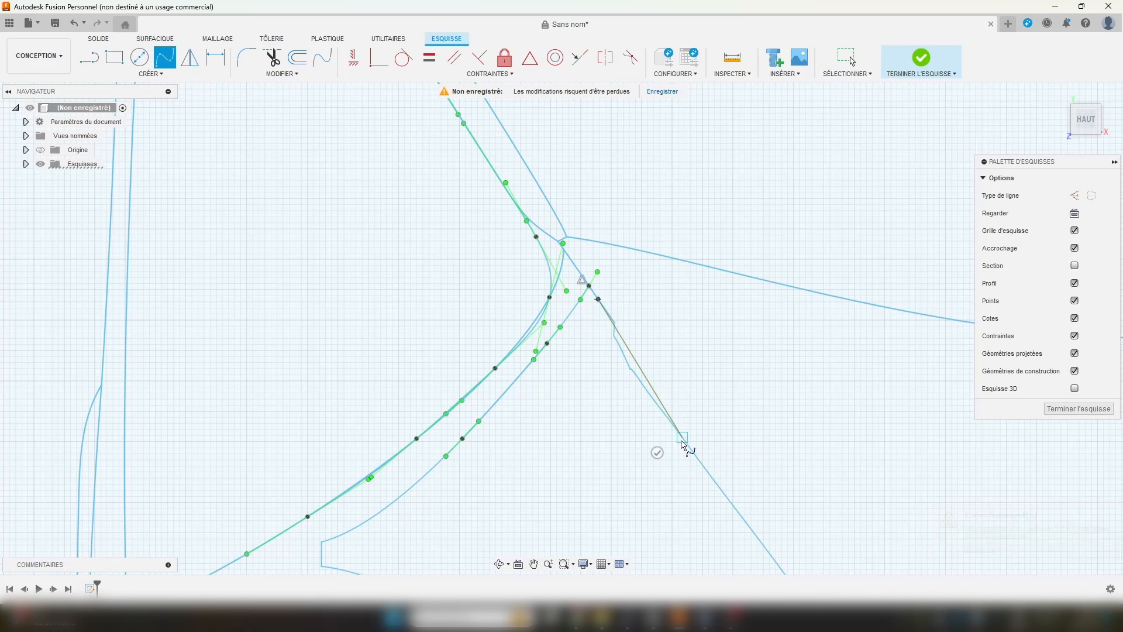
pyautogui.click(682, 437)
pyautogui.click(740, 514)
pyautogui.click(716, 535)
# Step: Trim the old kinked segments beside the new spline on the right ear's inner edge
pyautogui.press('t')
pyautogui.scroll(4, 626, 365)
pyautogui.click(630, 364)
pyautogui.click(607, 252)
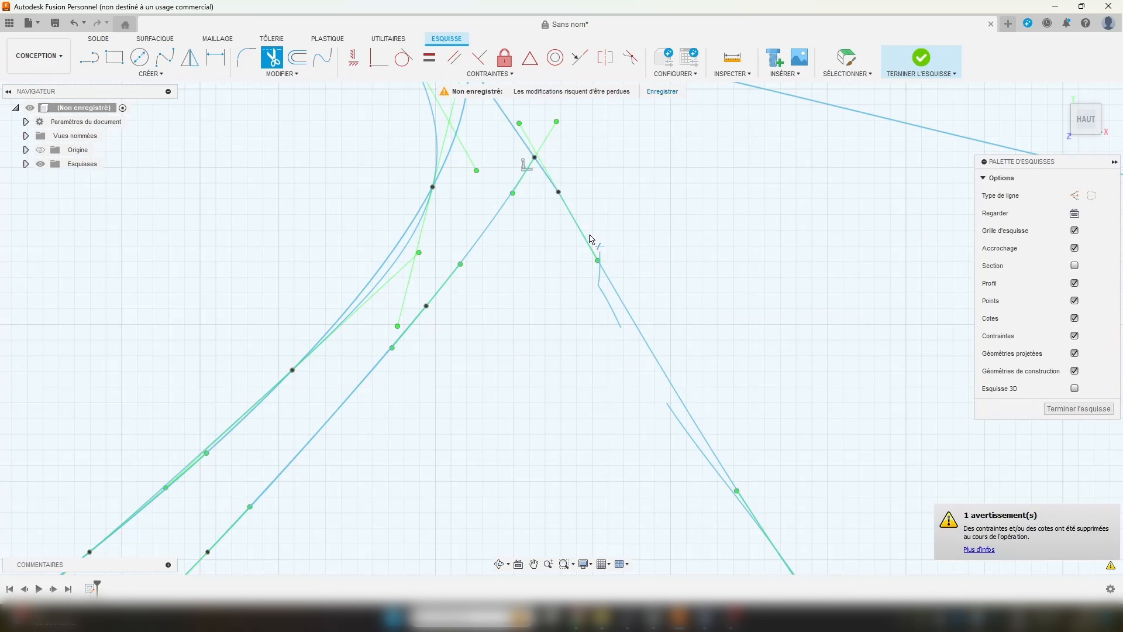
# Step: Bridge the upper junction of the right ear with a three-point spline and trim the old segment beside it
pyautogui.scroll(-7, 579, 288)
pyautogui.scroll(4, 550, 264)
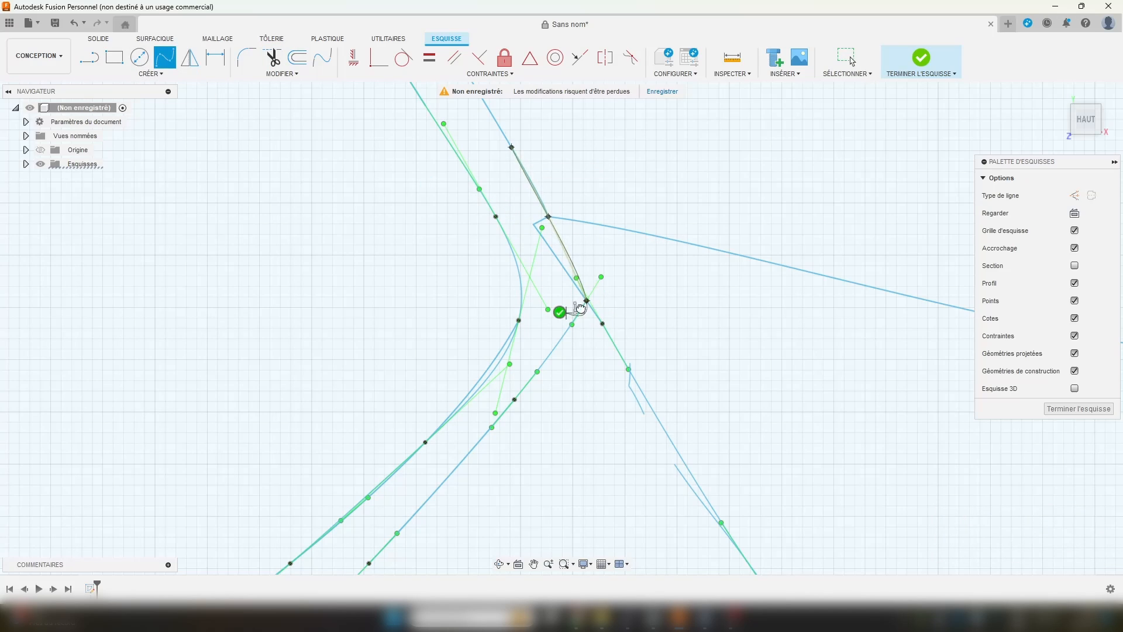
pyautogui.click(560, 264)
pyautogui.scroll(-5, 570, 275)
pyautogui.press('Escape')
# Step: Draw a four-point spline continuing the right ear's inner edge past the strip's open end to the lower ear line
pyautogui.scroll(3, 666, 438)
pyautogui.moveTo(666, 437); pyautogui.dragTo(491, 376, button='middle')
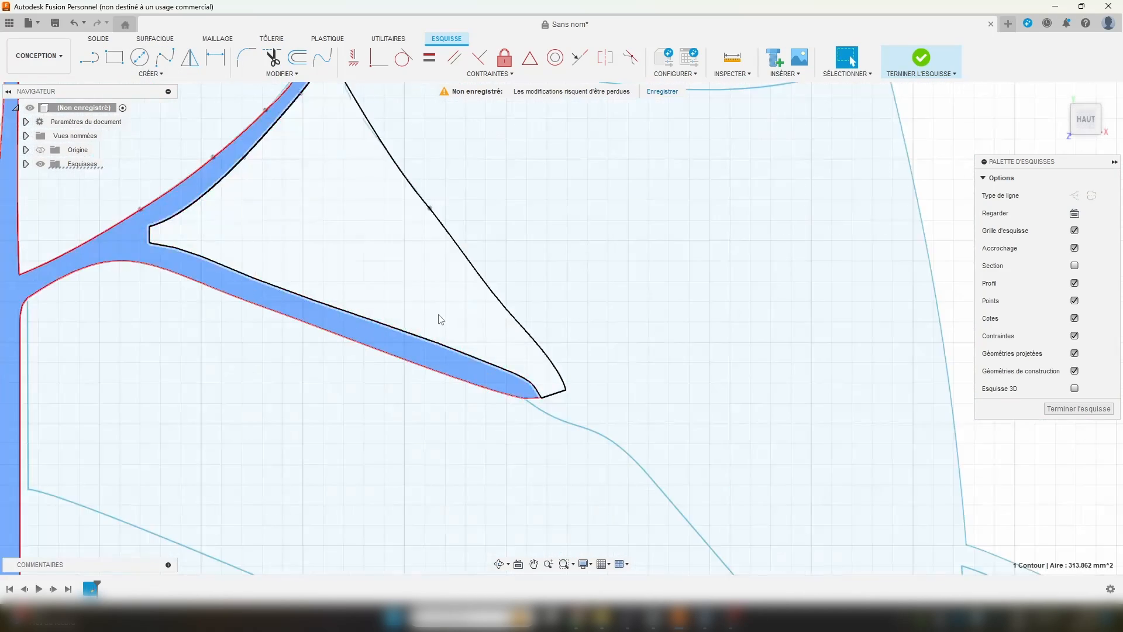
pyautogui.scroll(2, 520, 336)
pyautogui.press('s')
pyautogui.click(496, 307)
pyautogui.click(550, 373)
pyautogui.click(647, 486)
pyautogui.click(703, 549)
pyautogui.click(679, 566)
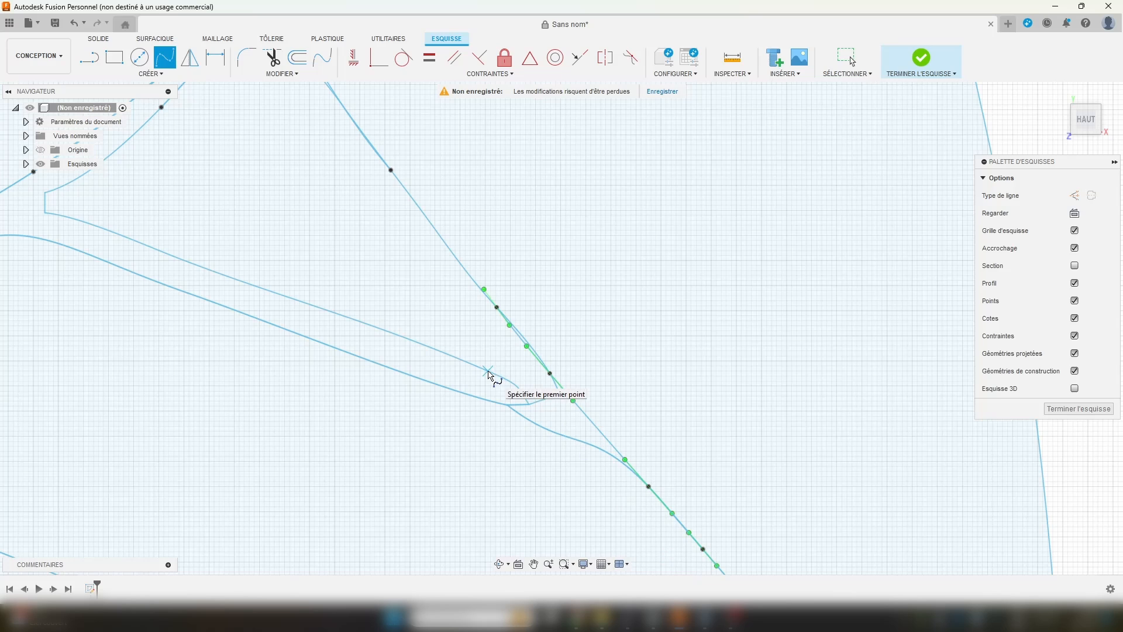
# Step: Extend both edges of the slanted strip to the right ear line with a two-point and a four-point spline
pyautogui.click(488, 371)
pyautogui.click(584, 412)
pyautogui.click(571, 438)
pyautogui.click(383, 366)
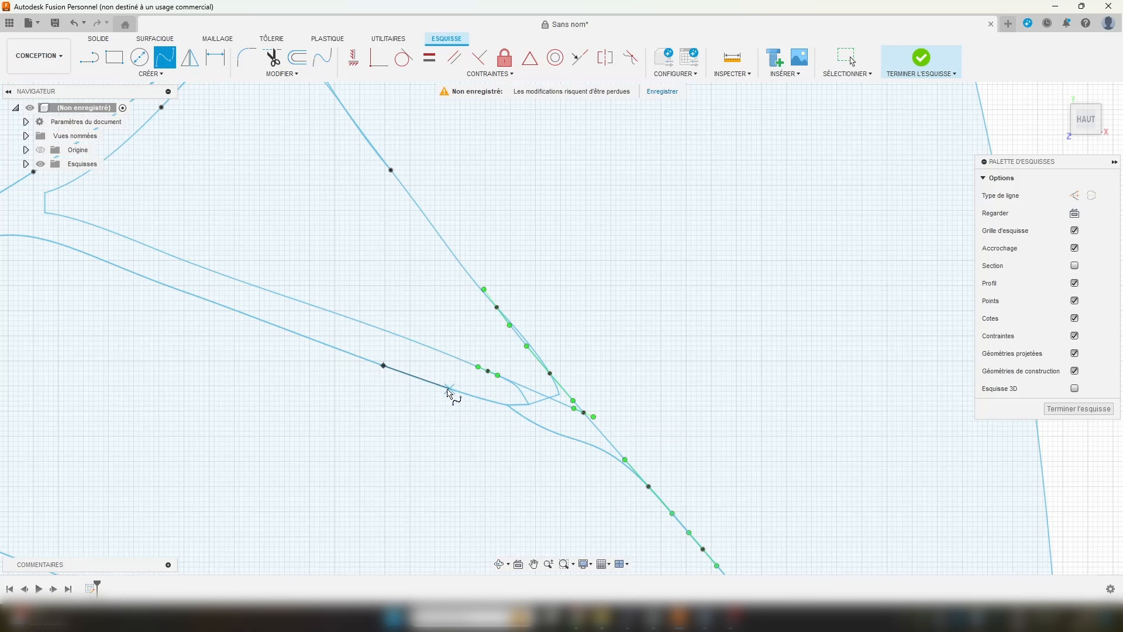
pyautogui.click(442, 386)
pyautogui.click(560, 434)
pyautogui.click(589, 445)
pyautogui.click(616, 441)
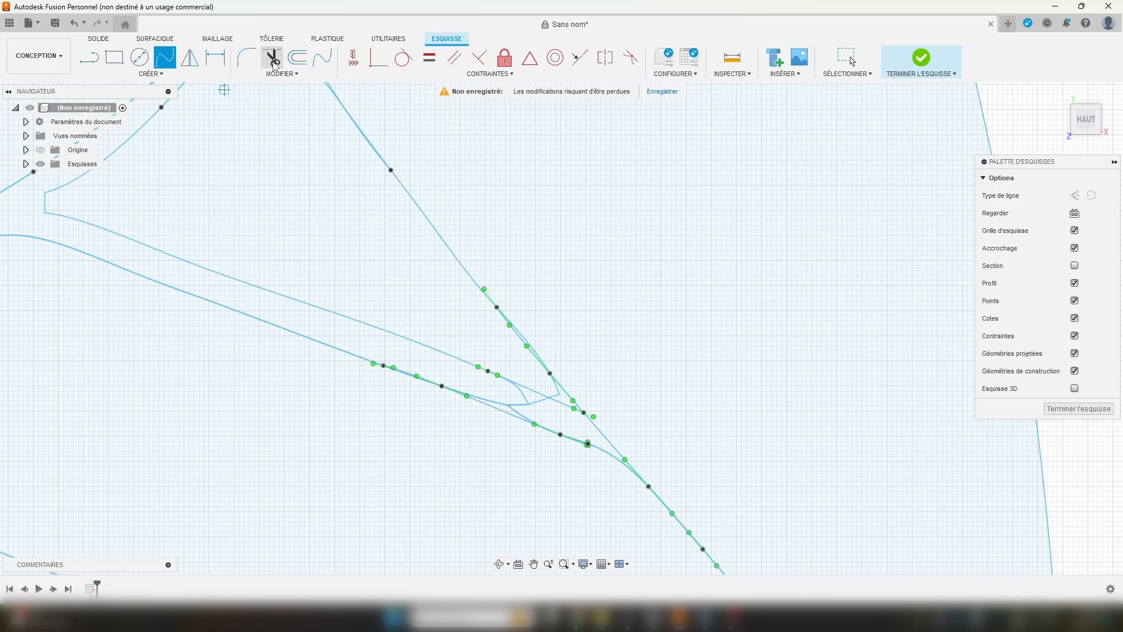
# Step: Trim the old end segments where the slanted strip meets the right ear's edge
pyautogui.click(272, 57)
pyautogui.scroll(3, 532, 415)
pyautogui.click(590, 341)
pyautogui.click(549, 380)
pyautogui.click(514, 374)
pyautogui.scroll(-7, 466, 393)
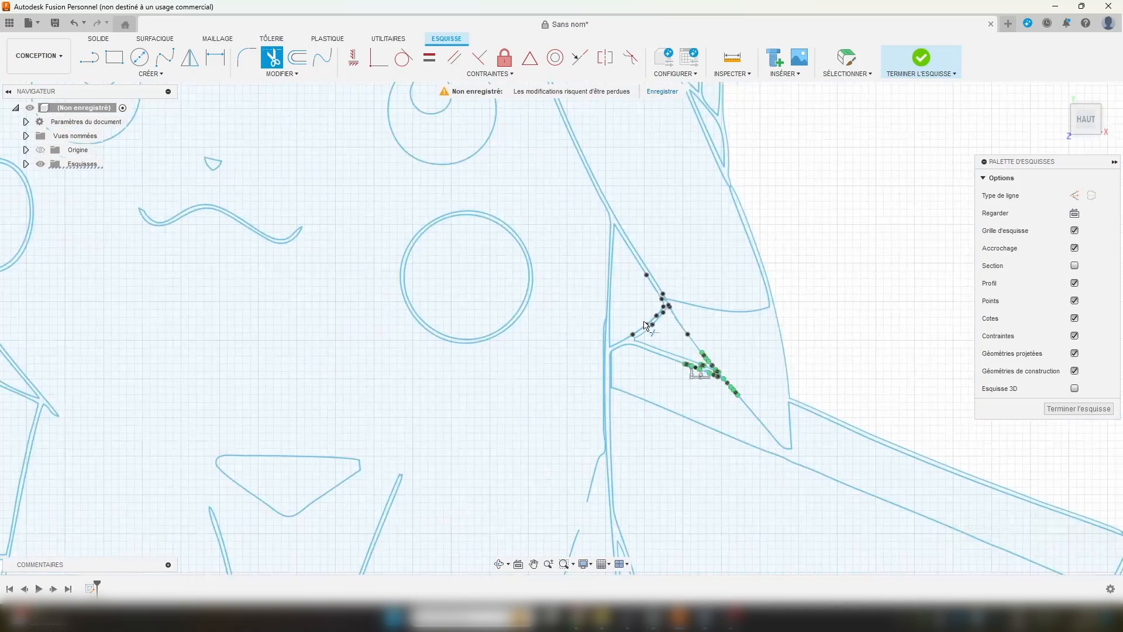
pyautogui.scroll(3, 667, 339)
pyautogui.press('Escape')
# Step: Select the outline profile beside the right ear and examine its contours and the junctions under the cap brim
pyautogui.click(594, 345)
pyautogui.scroll(-6, 619, 345)
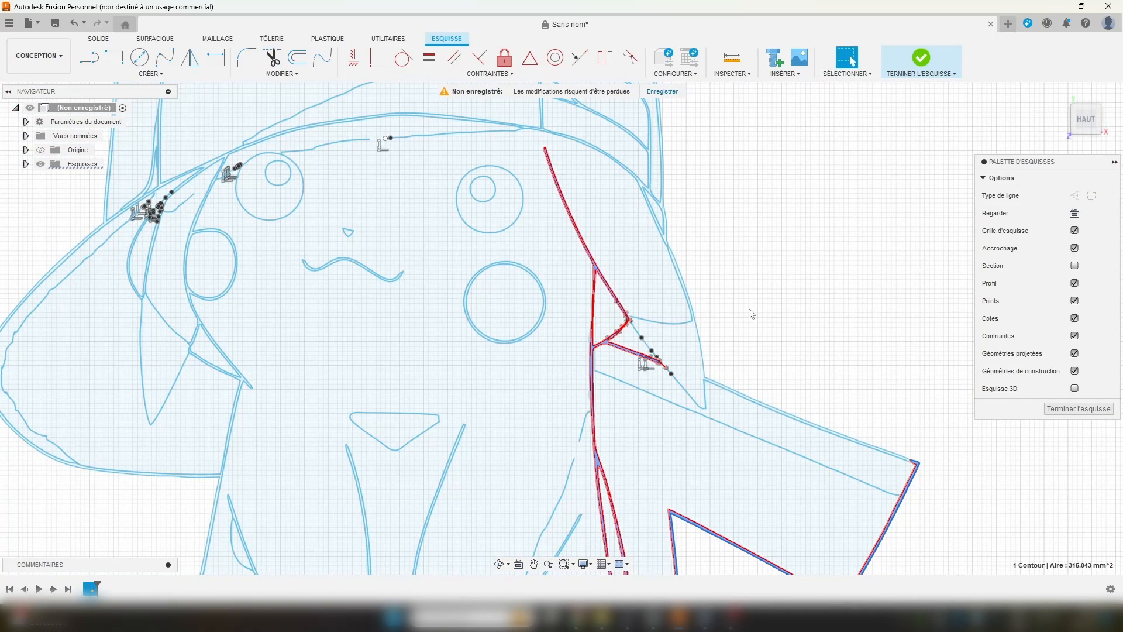
pyautogui.scroll(8, 676, 310)
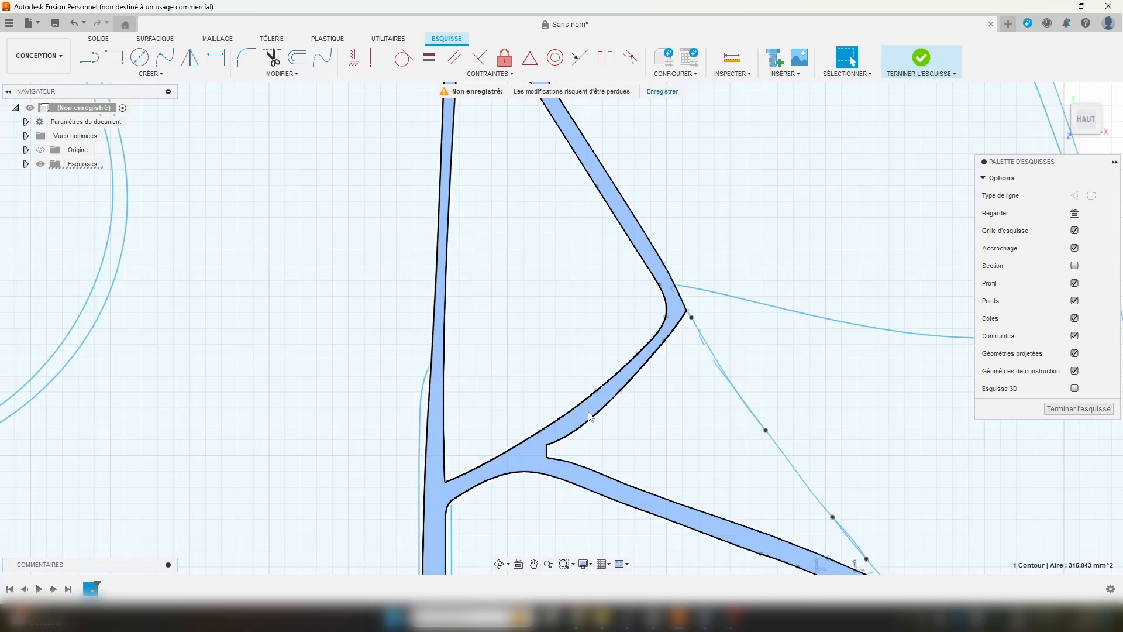
pyautogui.scroll(-6, 585, 417)
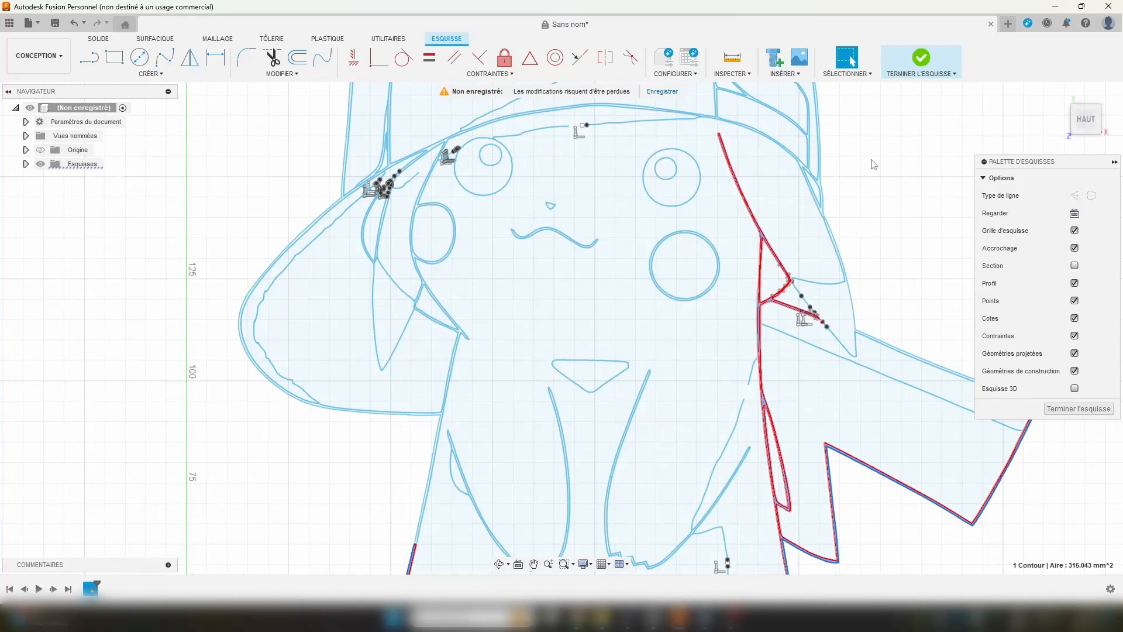
pyautogui.moveTo(872, 167); pyautogui.dragTo(871, 224, button='middle')
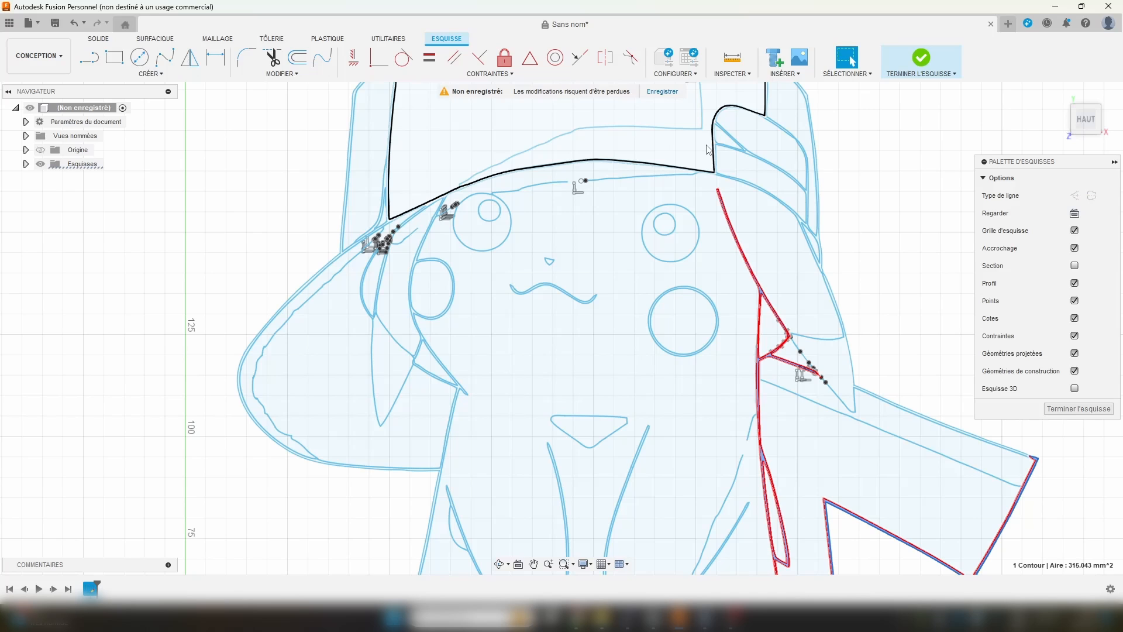
pyautogui.scroll(7, 357, 172)
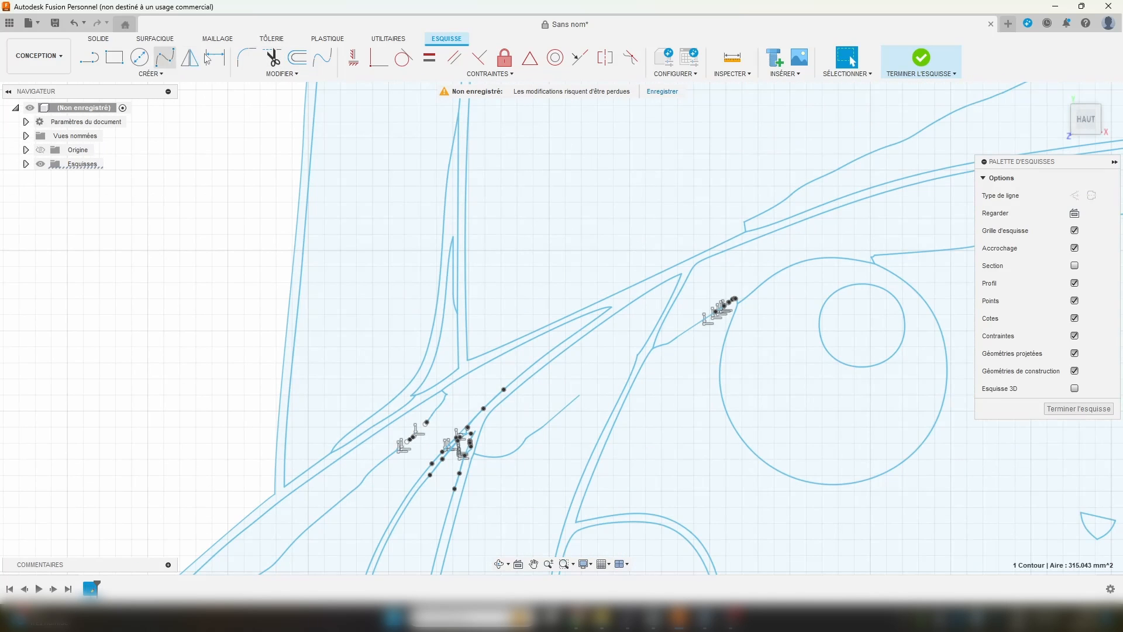
# Step: Trim the shading line segments beside the cap's left seam and where they meet the brim's upper edge
pyautogui.click(272, 57)
pyautogui.click(446, 209)
pyautogui.scroll(5, 443, 337)
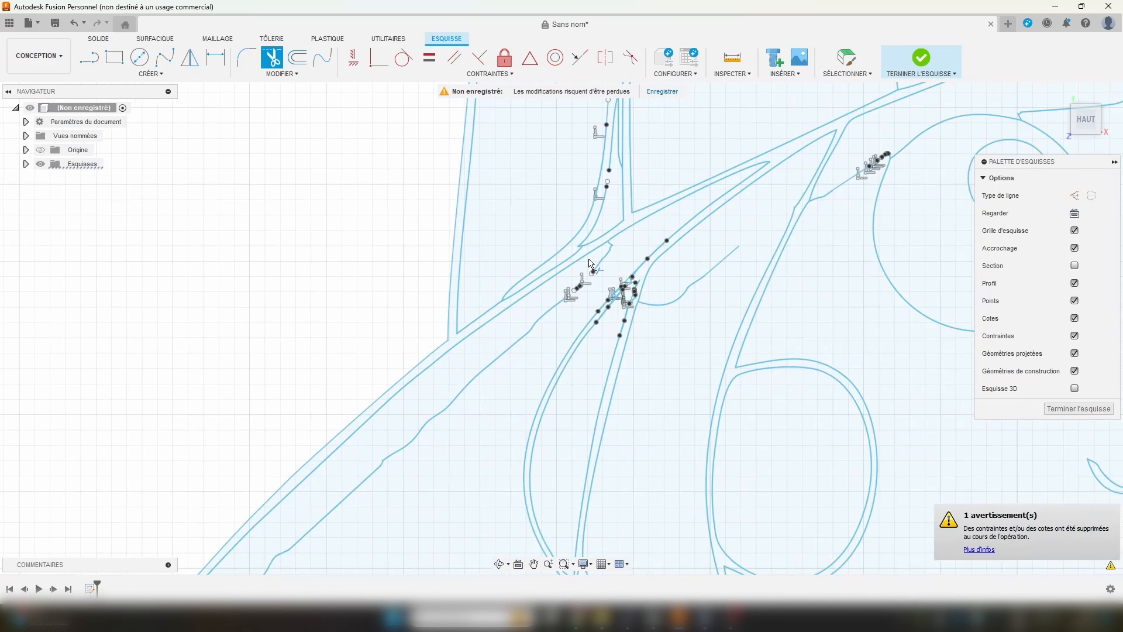
pyautogui.click(504, 305)
pyautogui.scroll(5, 500, 308)
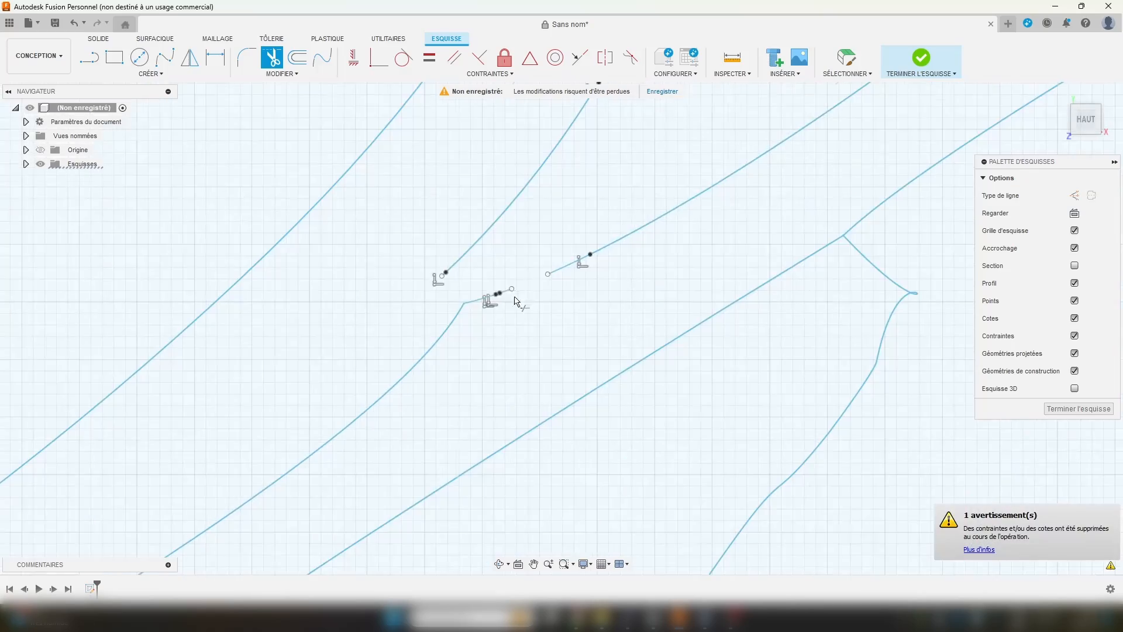
# Step: Bridge the gap in the brim's upper edge left of the cap seam with a four-point spline
pyautogui.scroll(-3, 486, 351)
pyautogui.press('s')
pyautogui.click(354, 435)
pyautogui.click(435, 380)
pyautogui.click(560, 297)
pyautogui.click(623, 255)
pyautogui.click(639, 279)
pyautogui.scroll(-8, 615, 275)
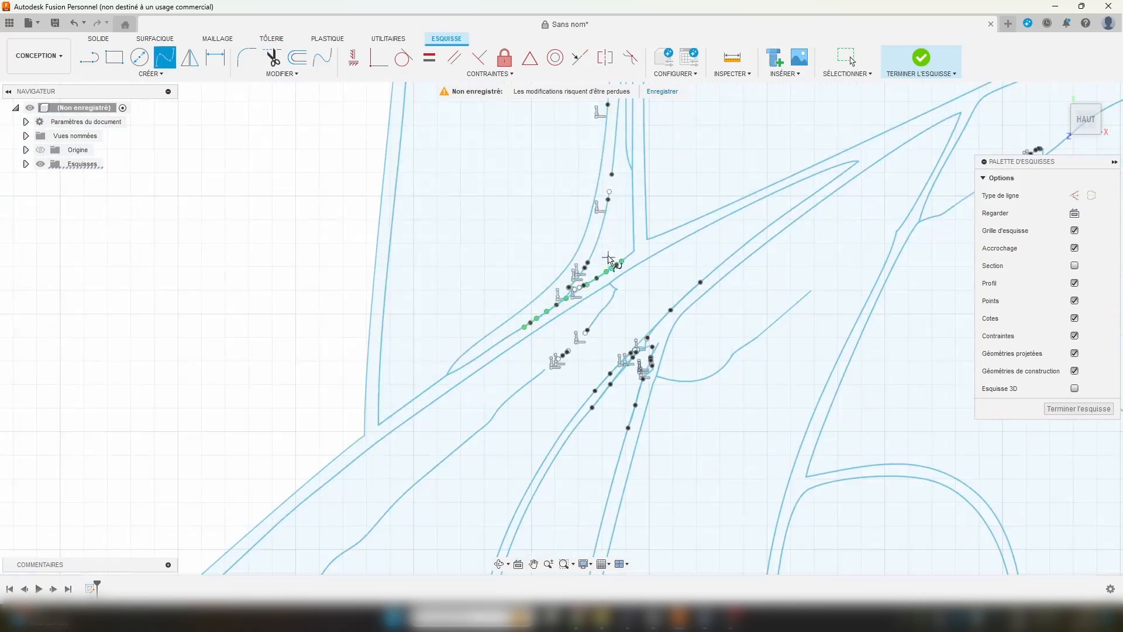
# Step: Trim the small hooked end that overshoots the line junction at the cap's strap opening
pyautogui.press('Escape')
pyautogui.click(778, 205)
pyautogui.moveTo(913, 210); pyautogui.dragTo(567, 328, button='middle')
pyautogui.scroll(10, 650, 329)
pyautogui.press('t')
pyautogui.scroll(7, 562, 291)
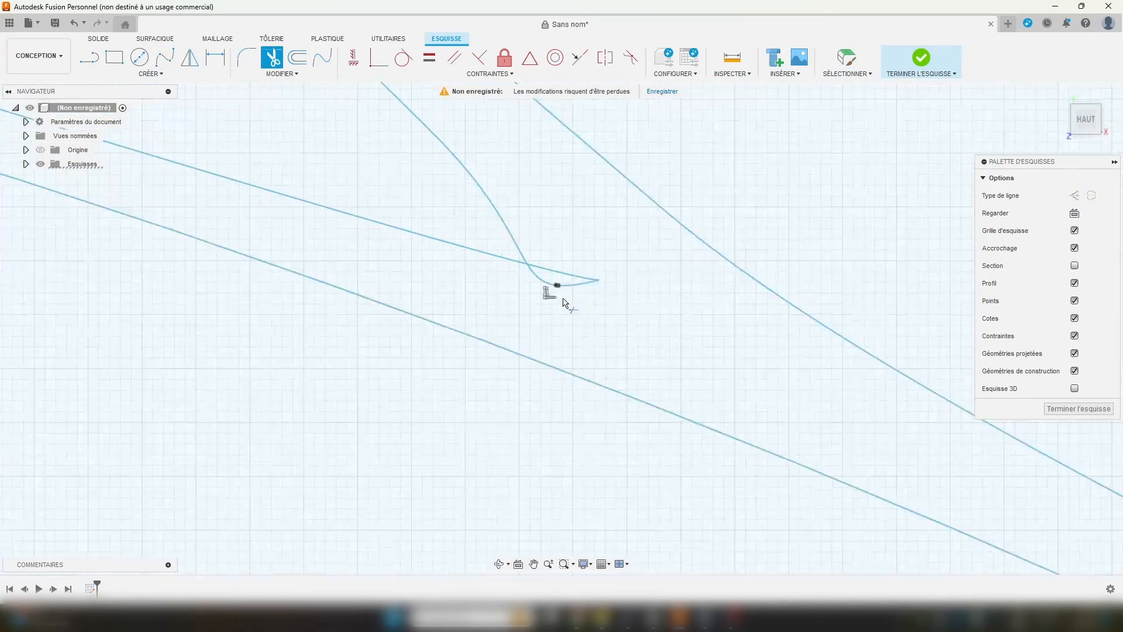
pyautogui.click(564, 296)
pyautogui.scroll(-9, 614, 357)
pyautogui.press('Escape')
pyautogui.click(605, 355)
pyautogui.moveTo(959, 263); pyautogui.dragTo(844, 234, button='middle')
pyautogui.scroll(5, 929, 232)
pyautogui.press('s')
pyautogui.click(507, 193)
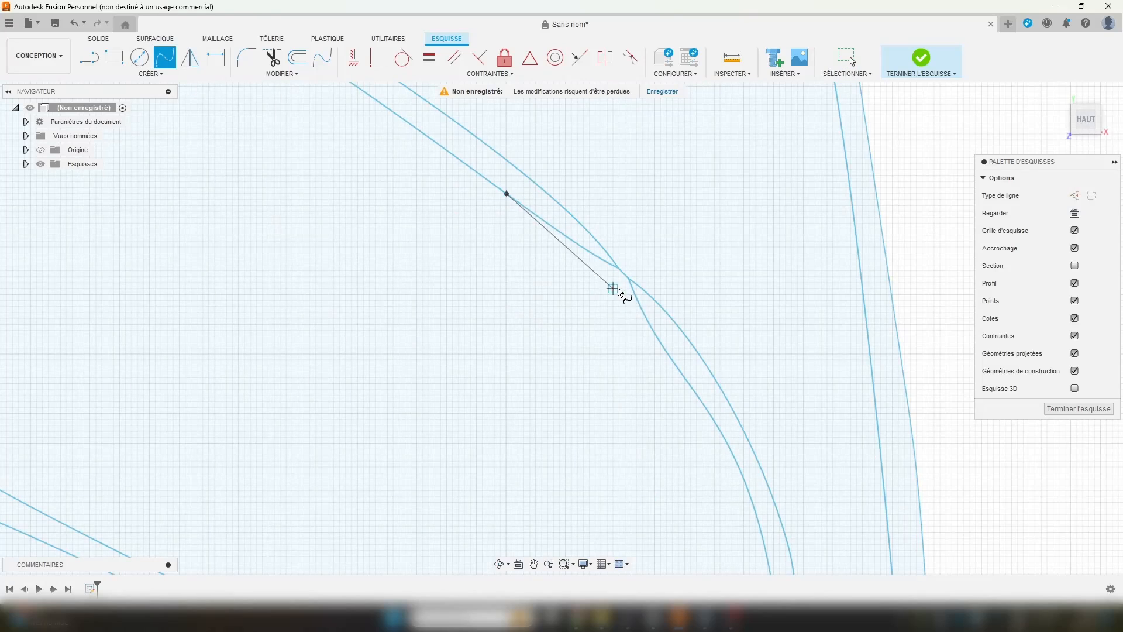
pyautogui.press('Escape')
# Step: Draw a six-point spline along the inner edge of the pinched arc above the cap's strap opening
pyautogui.press('s')
pyautogui.click(394, 112)
pyautogui.click(482, 176)
pyautogui.click(551, 225)
pyautogui.click(667, 354)
pyautogui.click(741, 473)
pyautogui.click(713, 483)
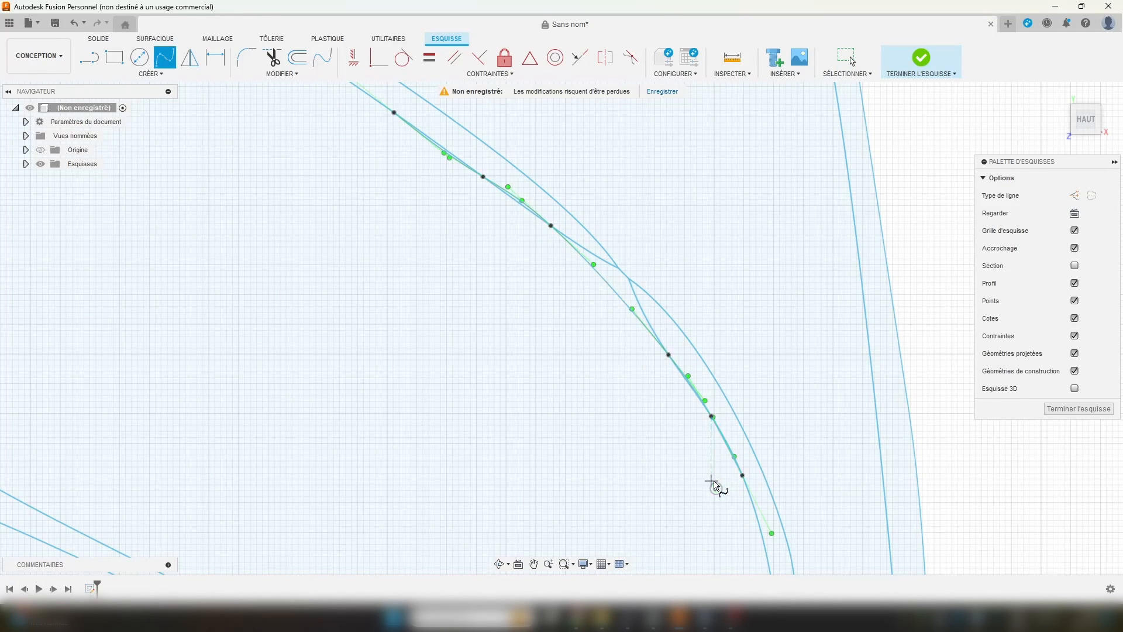
# Step: Draw a six-point spline along the outer edge of the pinched arc above the cap's strap opening
pyautogui.moveTo(711, 482); pyautogui.dragTo(606, 551, button='middle')
pyautogui.click(301, 155)
pyautogui.click(389, 219)
pyautogui.click(468, 285)
pyautogui.click(593, 421)
pyautogui.click(646, 514)
pyautogui.doubleClick(665, 538)
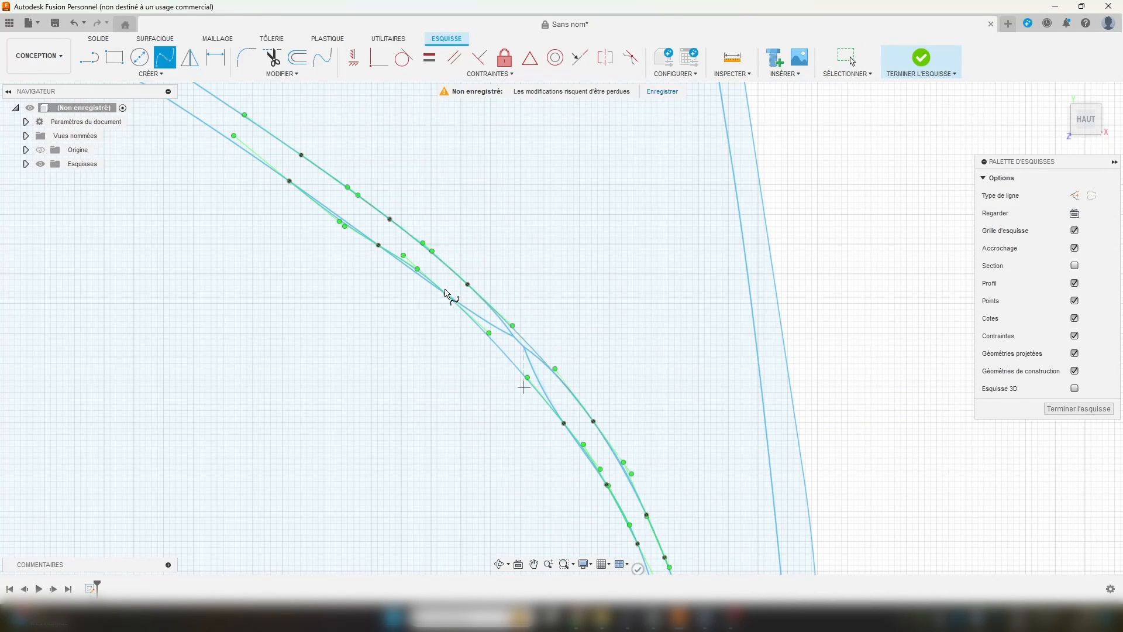
# Step: Trim the old crossing segments at the pinched point between the two new arc splines
pyautogui.press('t')
pyautogui.scroll(4, 526, 354)
pyautogui.click(531, 353)
pyautogui.click(490, 310)
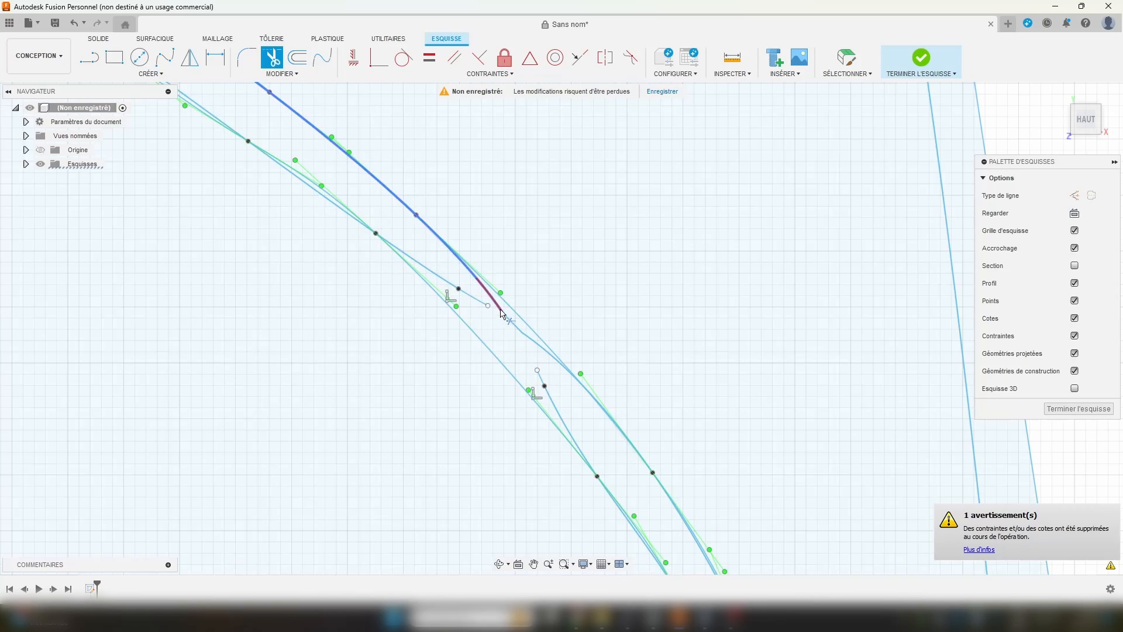
pyautogui.click(498, 305)
# Step: Trim the old line overlapping the inner arc spline near the pinched point
pyautogui.scroll(-3, 496, 327)
pyautogui.press('Escape')
pyautogui.scroll(5, 413, 248)
pyautogui.click(413, 253)
pyautogui.press('t')
pyautogui.click(437, 292)
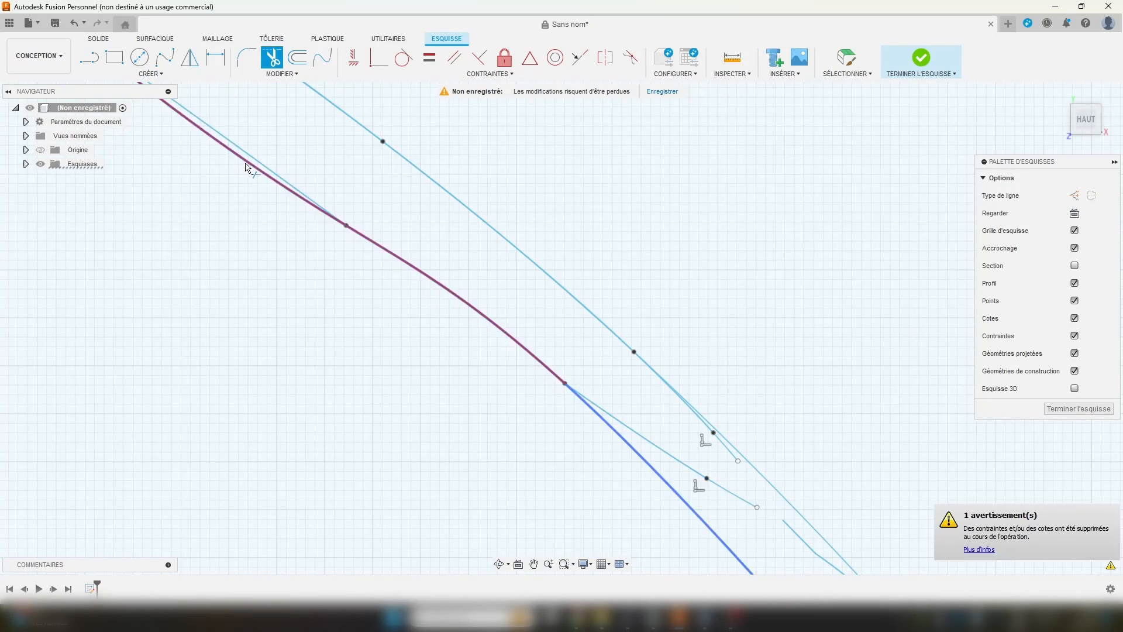
pyautogui.moveTo(509, 365); pyautogui.dragTo(492, 238, button='middle')
# Step: Trim the redundant line doubling the inner edge at the inner arc spline's upper end
pyautogui.scroll(-4, 492, 238)
pyautogui.press('Escape')
pyautogui.moveTo(335, 133); pyautogui.dragTo(341, 256, button='middle')
pyautogui.click(340, 256)
pyautogui.scroll(5, 330, 238)
pyautogui.press('t')
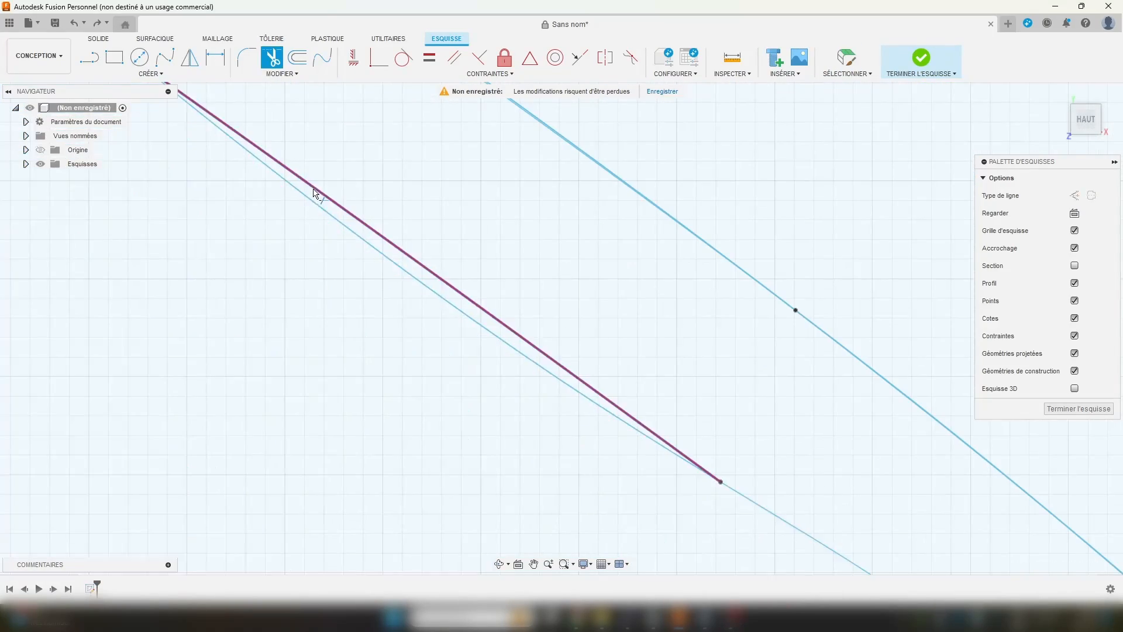
pyautogui.scroll(-3, 433, 285)
pyautogui.click(453, 297)
pyautogui.press('Escape')
# Step: Select the outline profile and examine the contours around the ears, tail and body for open or unwanted regions
pyautogui.scroll(-8, 445, 153)
pyautogui.click(88, 375)
pyautogui.moveTo(164, 446); pyautogui.dragTo(651, 102, button='middle')
pyautogui.scroll(-5, 651, 103)
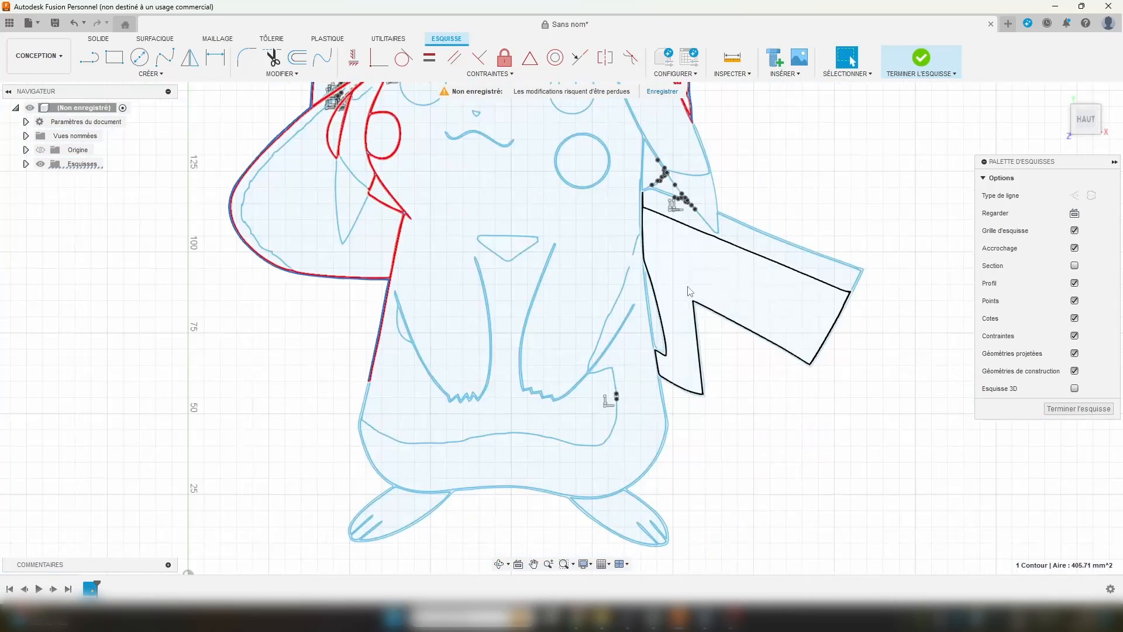
pyautogui.click(620, 271)
pyautogui.click(697, 264)
pyautogui.scroll(6, 652, 219)
pyautogui.click(576, 248)
pyautogui.scroll(-7, 889, 237)
pyautogui.click(902, 228)
pyautogui.moveTo(902, 228); pyautogui.dragTo(649, 270, button='middle')
pyautogui.scroll(1, 650, 271)
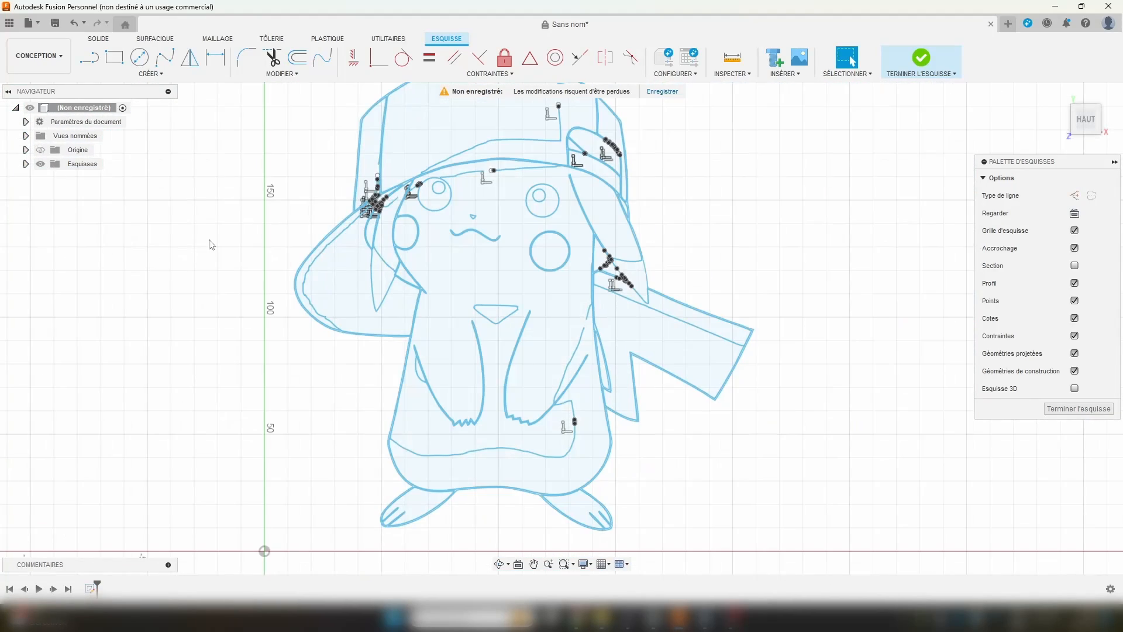
# Step: Select the main outline profile at the cap brim and add the thin line profile along the drooping ear
pyautogui.moveTo(263, 249); pyautogui.dragTo(309, 266, button='middle')
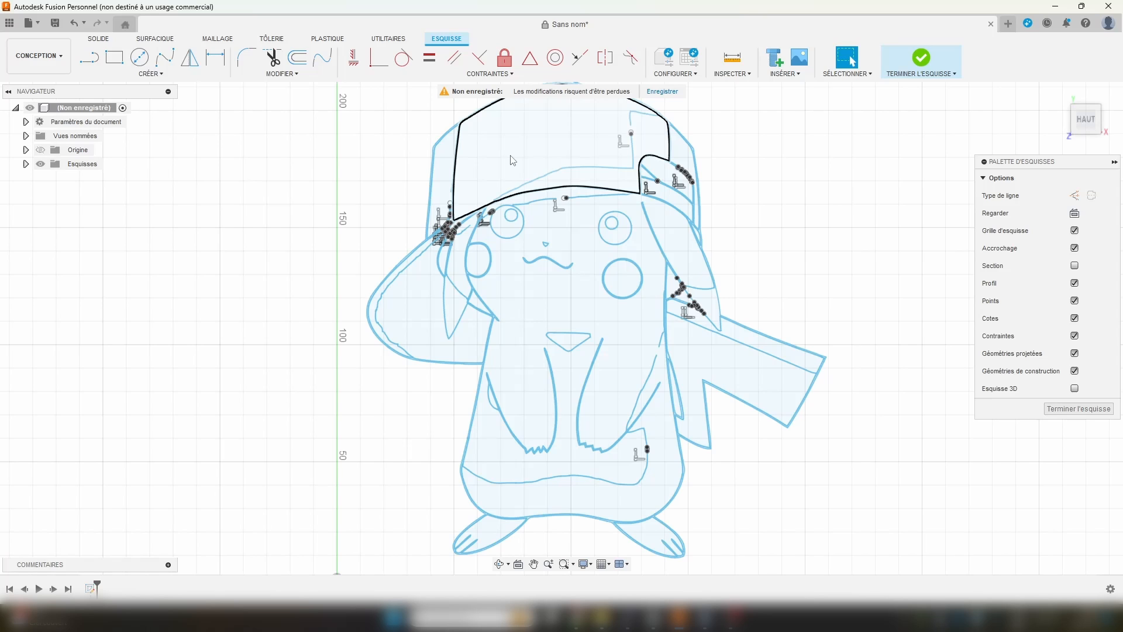
pyautogui.moveTo(567, 154); pyautogui.dragTo(571, 187, button='middle')
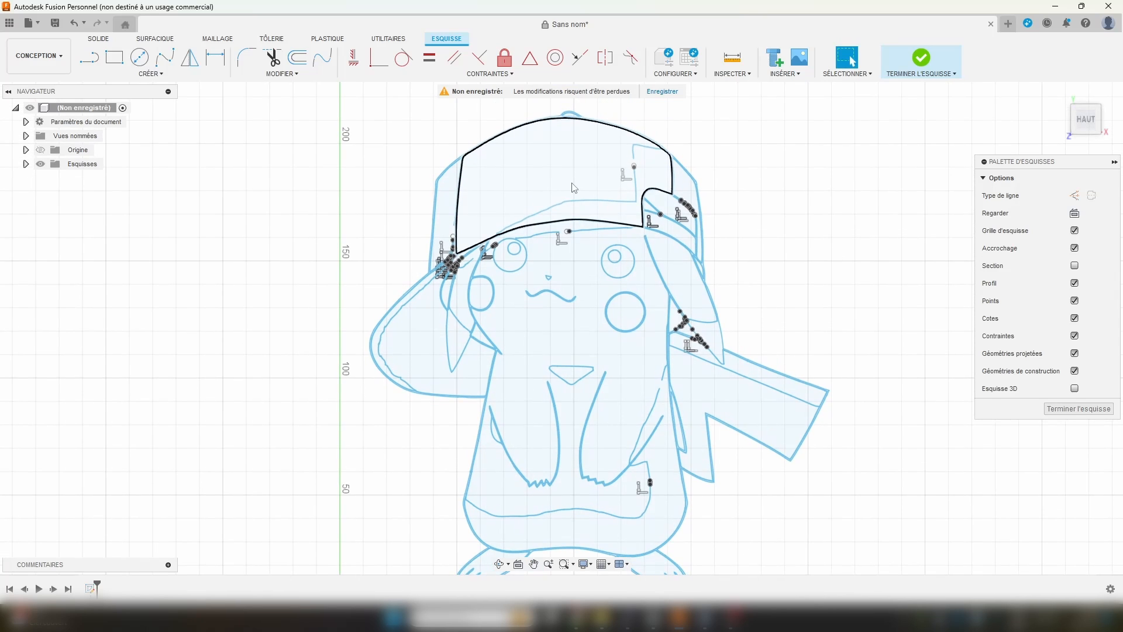
pyautogui.scroll(-2, 626, 151)
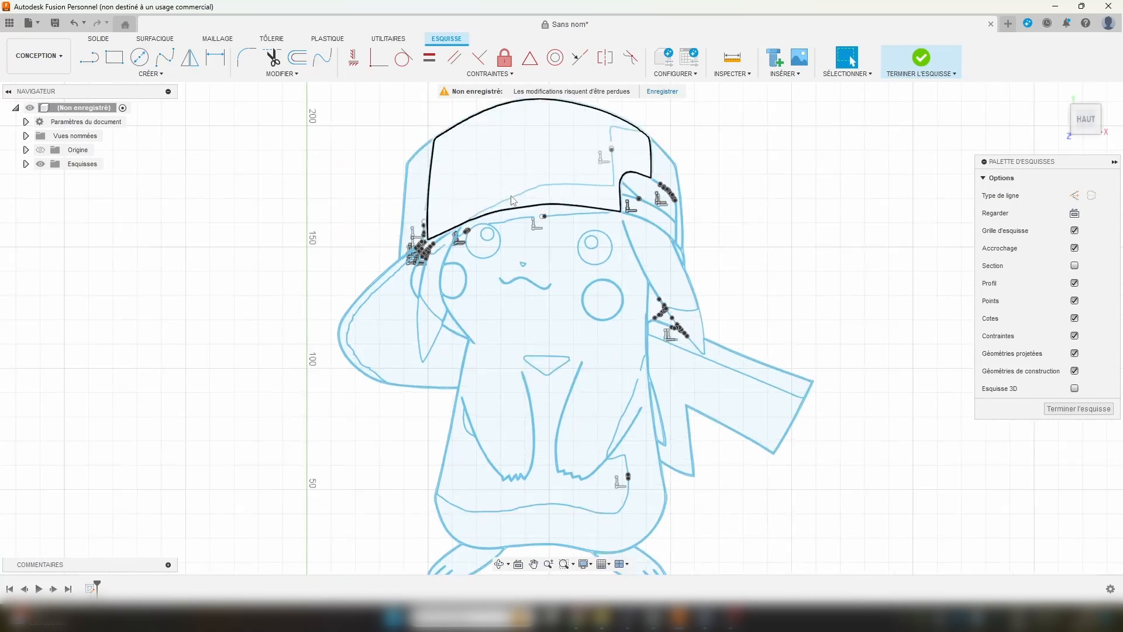
pyautogui.scroll(8, 527, 223)
pyautogui.click(536, 212)
pyautogui.scroll(-5, 534, 208)
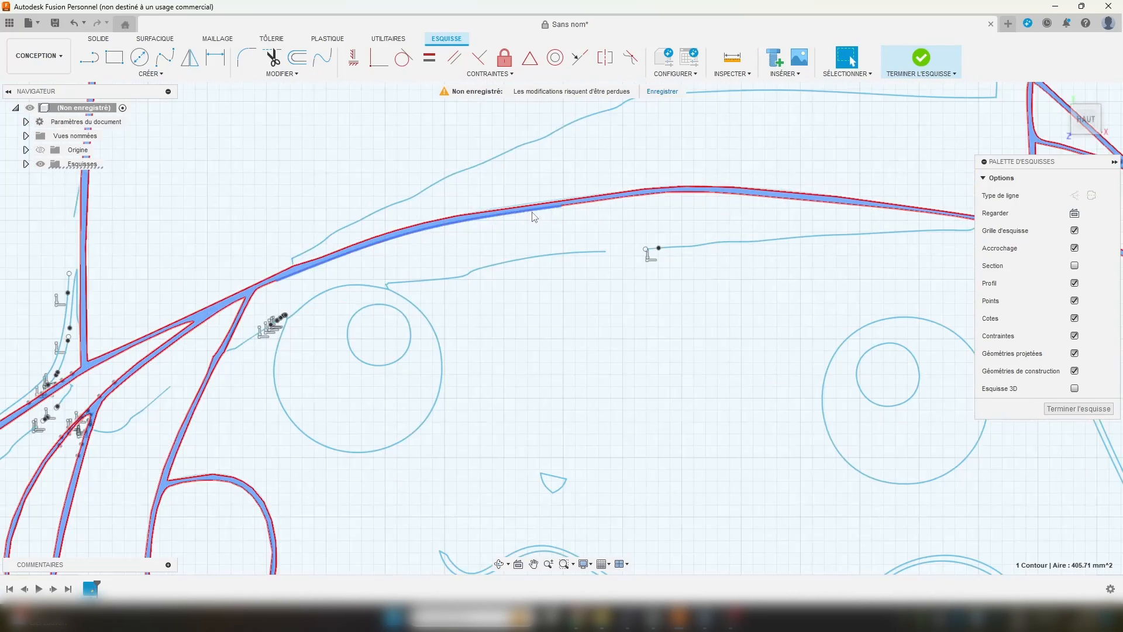
pyautogui.scroll(10, 523, 202)
pyautogui.scroll(-2, 527, 175)
pyautogui.scroll(-6, 535, 170)
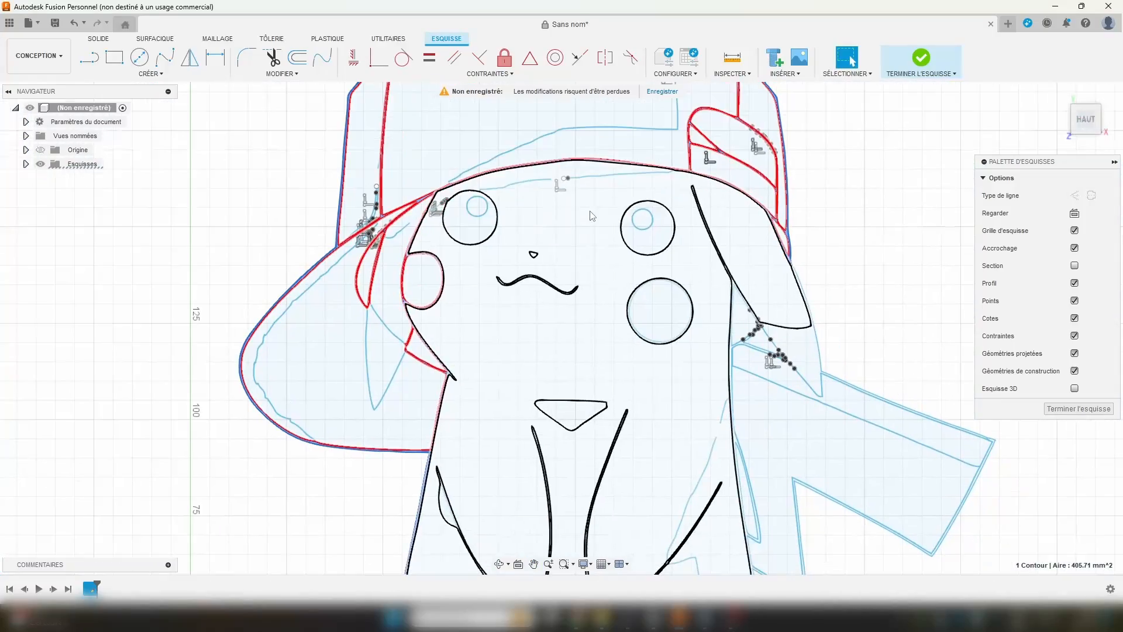
pyautogui.scroll(4, 451, 174)
pyautogui.scroll(3, 449, 169)
pyautogui.click(524, 281)
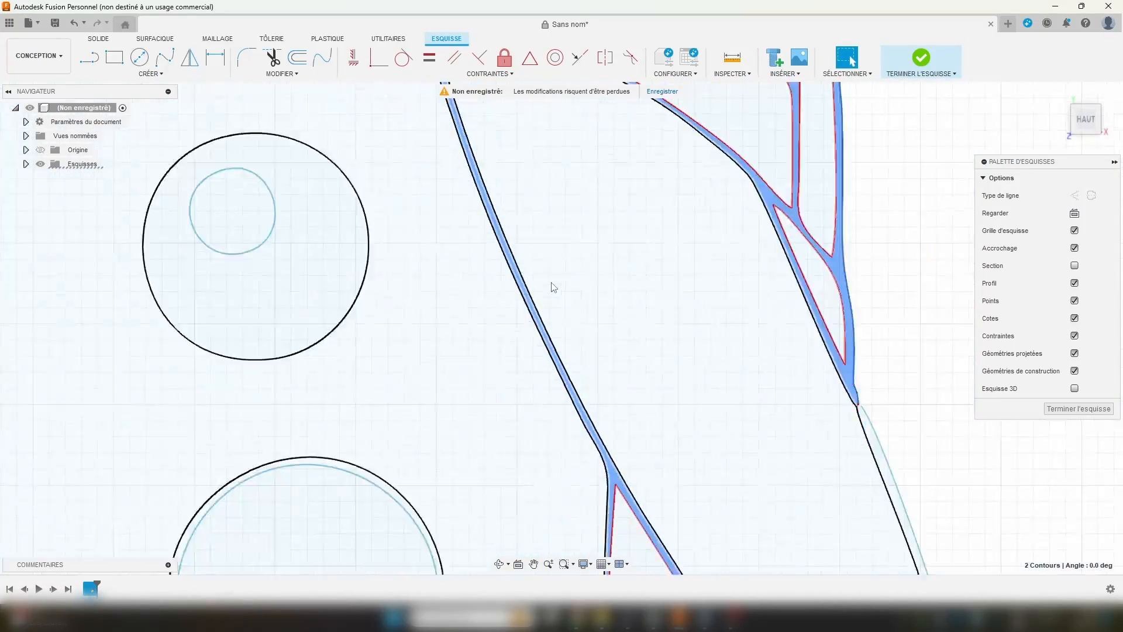
# Step: Add both ear tips, the arm line profiles and the triangle on the chest to the selection
pyautogui.scroll(-4, 551, 283)
pyautogui.click(596, 165)
pyautogui.moveTo(731, 555); pyautogui.dragTo(758, 301, button='middle')
pyautogui.scroll(-4, 597, 165)
pyautogui.click(304, 281)
pyautogui.scroll(8, 483, 345)
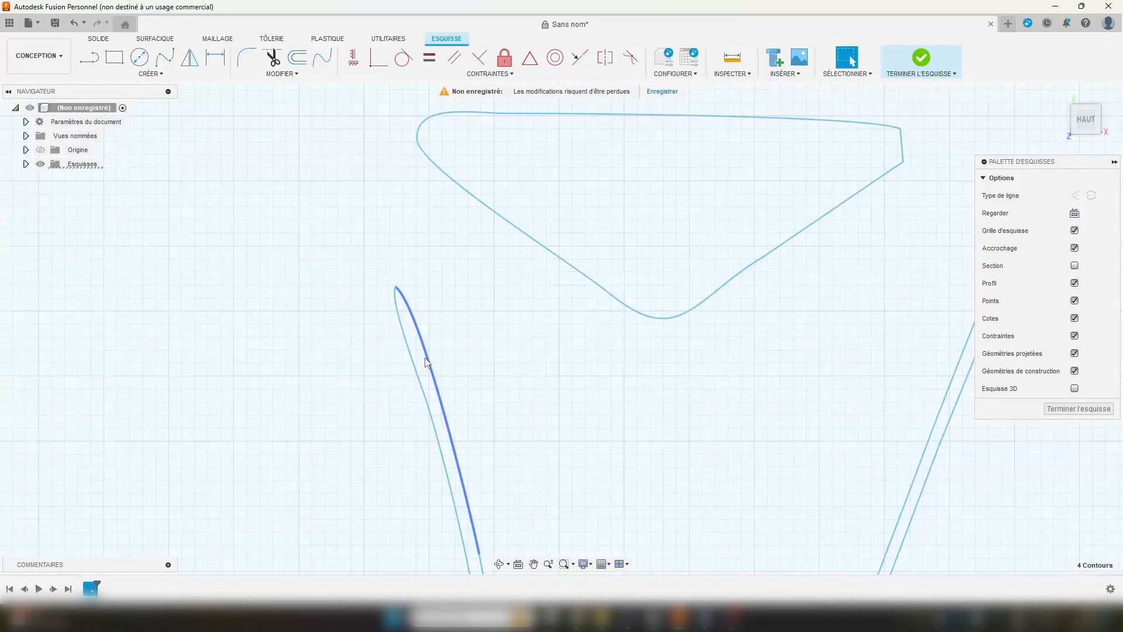
pyautogui.click(705, 244)
pyautogui.scroll(-7, 730, 312)
# Step: Start an extrusion of the selected profiles and add the mouth, nose and round cheek ring
pyautogui.press('e')
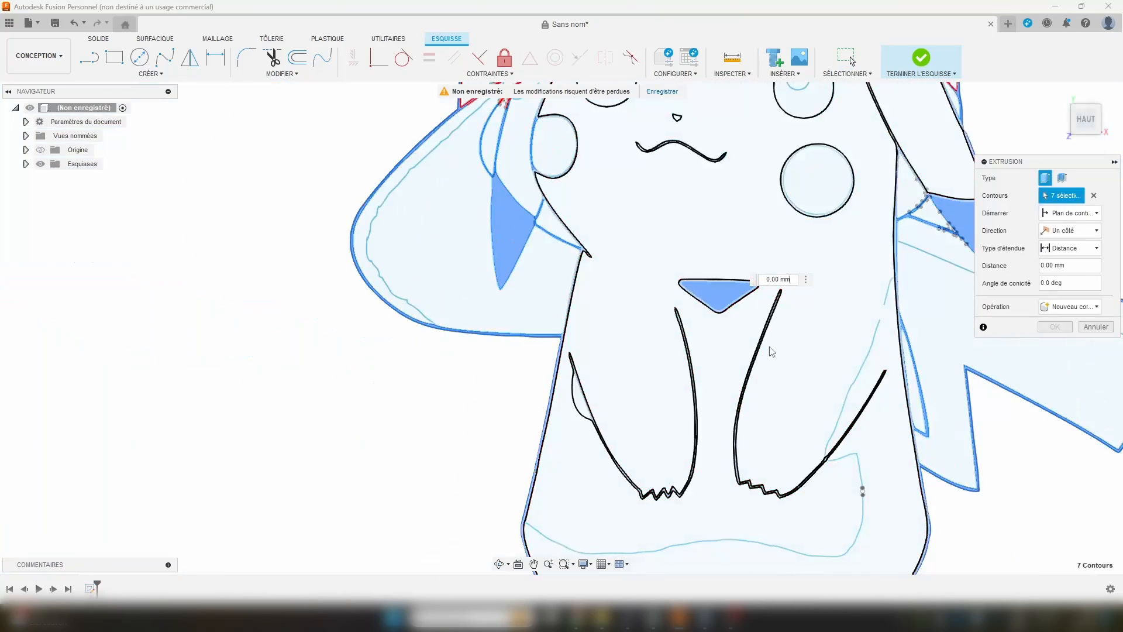
pyautogui.scroll(5, 727, 155)
pyautogui.moveTo(727, 155); pyautogui.dragTo(609, 223, button='middle')
pyautogui.scroll(1, 606, 217)
pyautogui.click(603, 255)
pyautogui.click(430, 108)
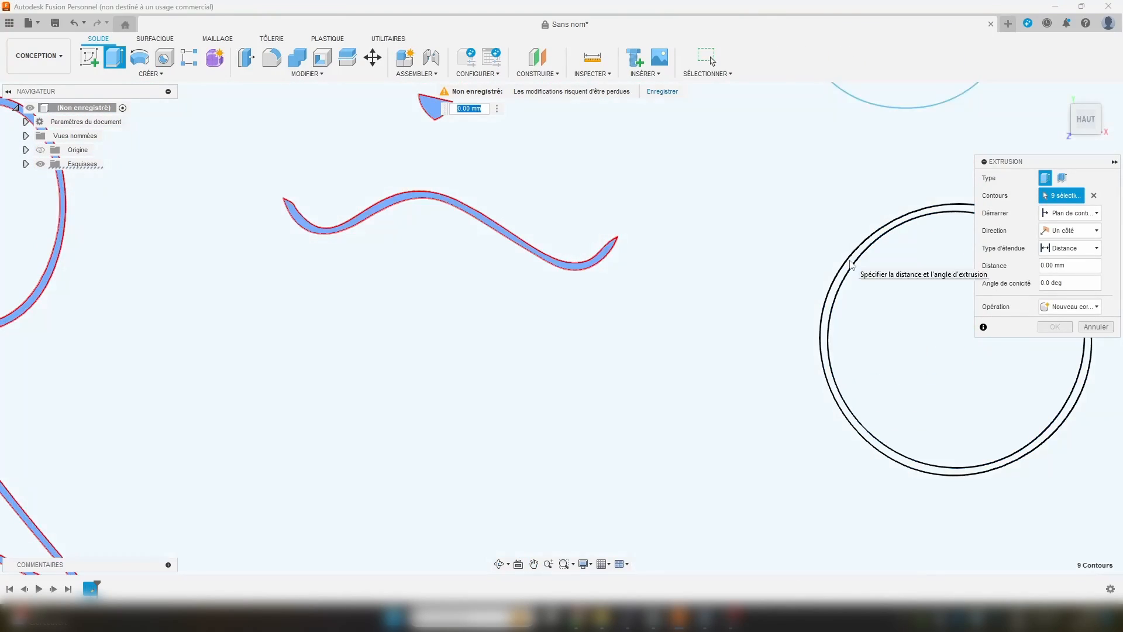
pyautogui.click(851, 261)
# Step: Add both eye profiles to the extrusion, leaving out their small highlight circles
pyautogui.moveTo(784, 138); pyautogui.dragTo(752, 394, button='middle')
pyautogui.scroll(-3, 753, 359)
pyautogui.click(784, 324)
pyautogui.click(451, 310)
pyautogui.scroll(-4, 451, 311)
pyautogui.moveTo(450, 311); pyautogui.dragTo(377, 33, button='middle')
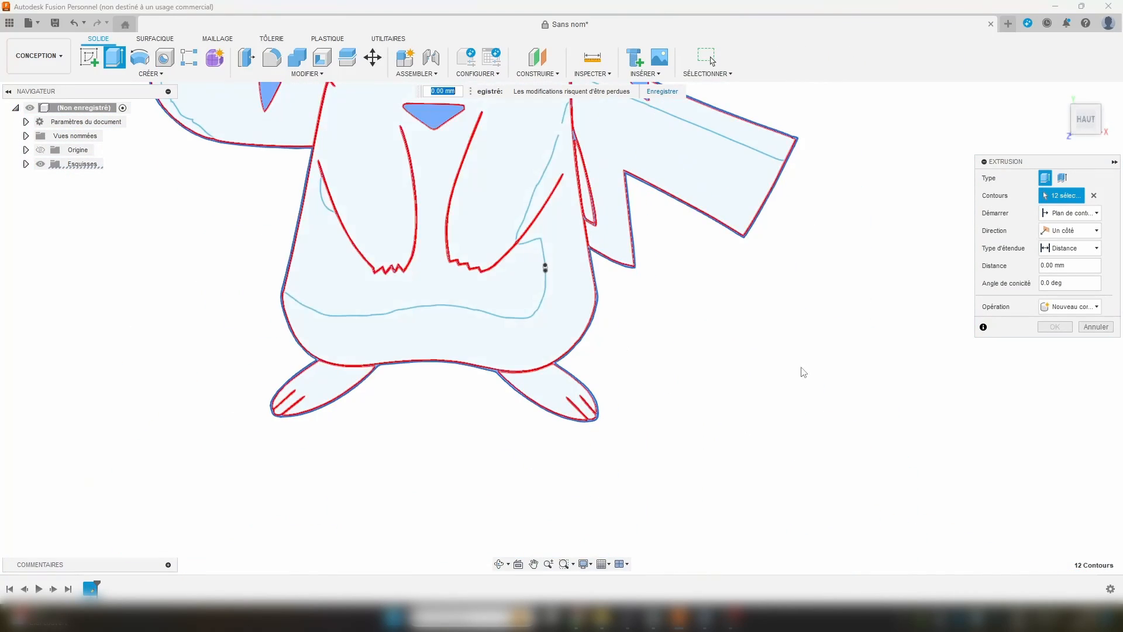
# Step: Extrude the selected contours 0.4 mm to one side as new bodies
pyautogui.moveTo(655, 343); pyautogui.dragTo(805, 526, button='middle')
pyautogui.scroll(3, 773, 394)
pyautogui.scroll(-3, 814, 276)
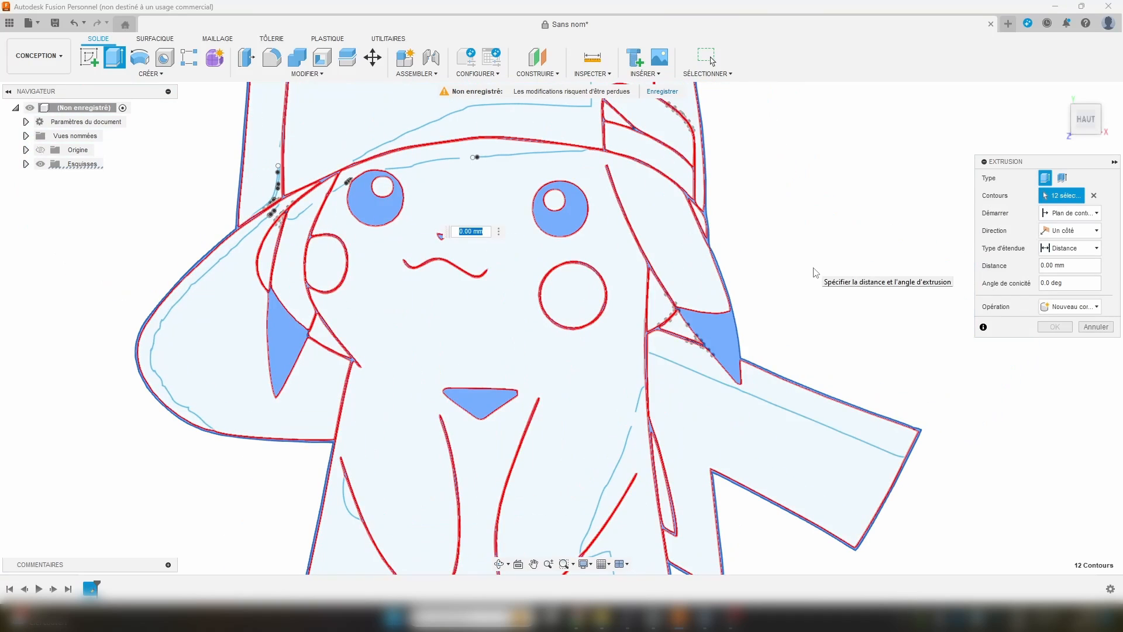
pyautogui.moveTo(835, 226); pyautogui.dragTo(897, 213, button='middle')
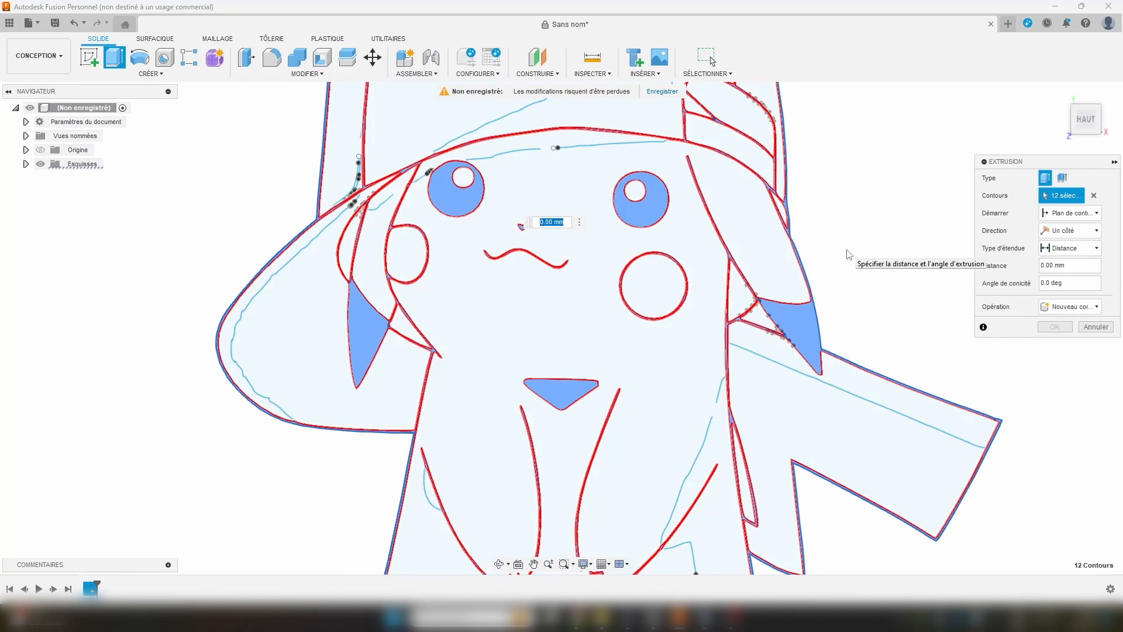
pyautogui.scroll(-3, 849, 254)
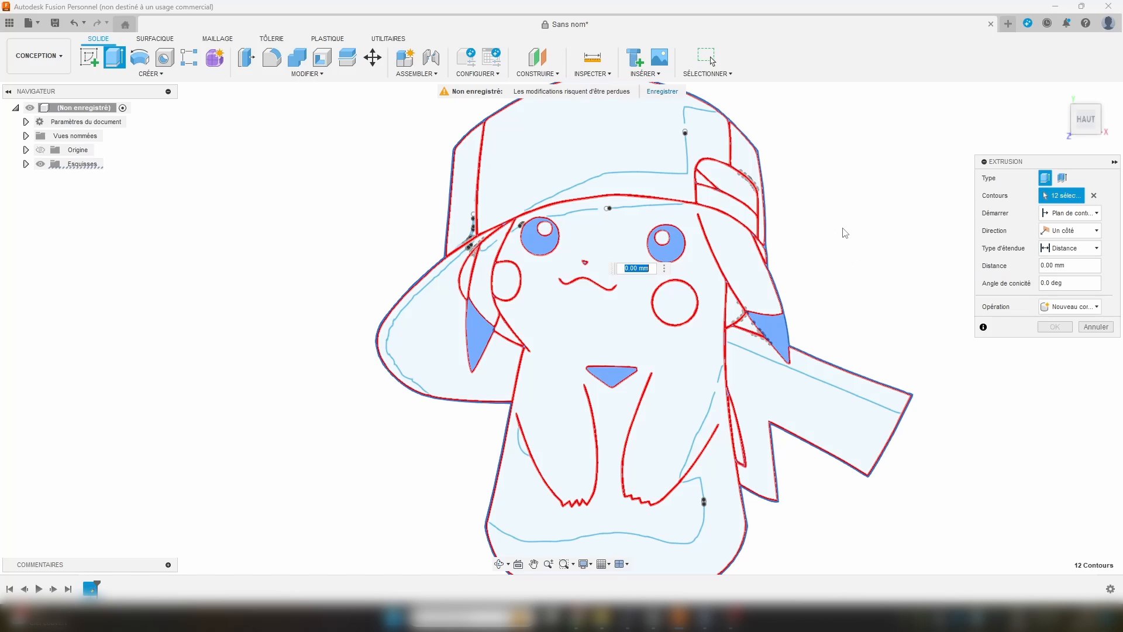
pyautogui.write('0.4')
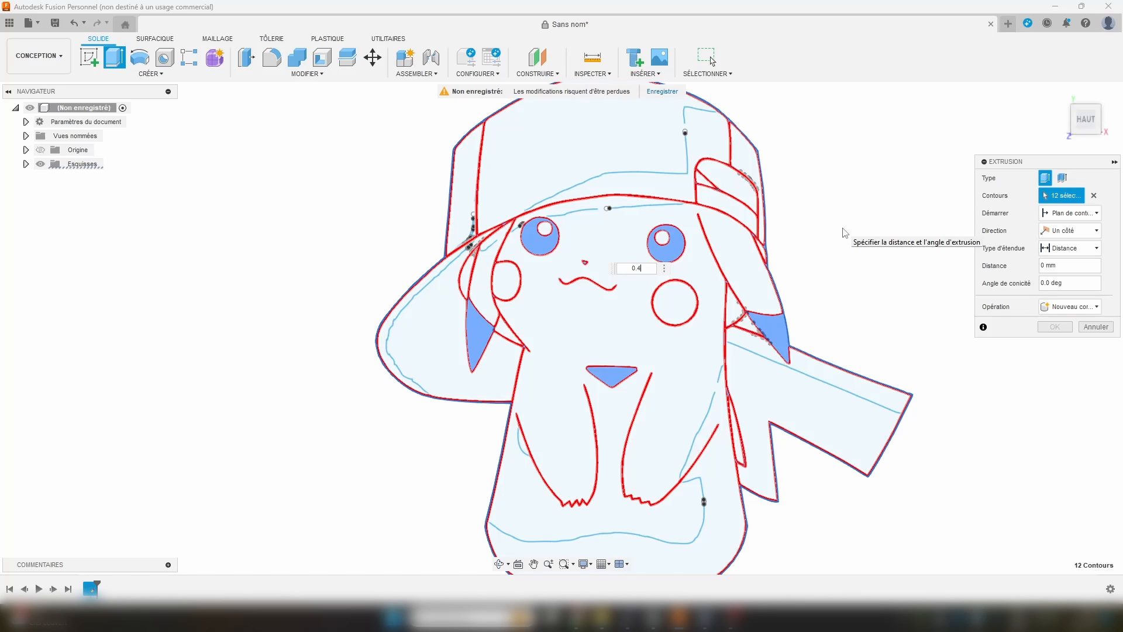
pyautogui.press('Return')
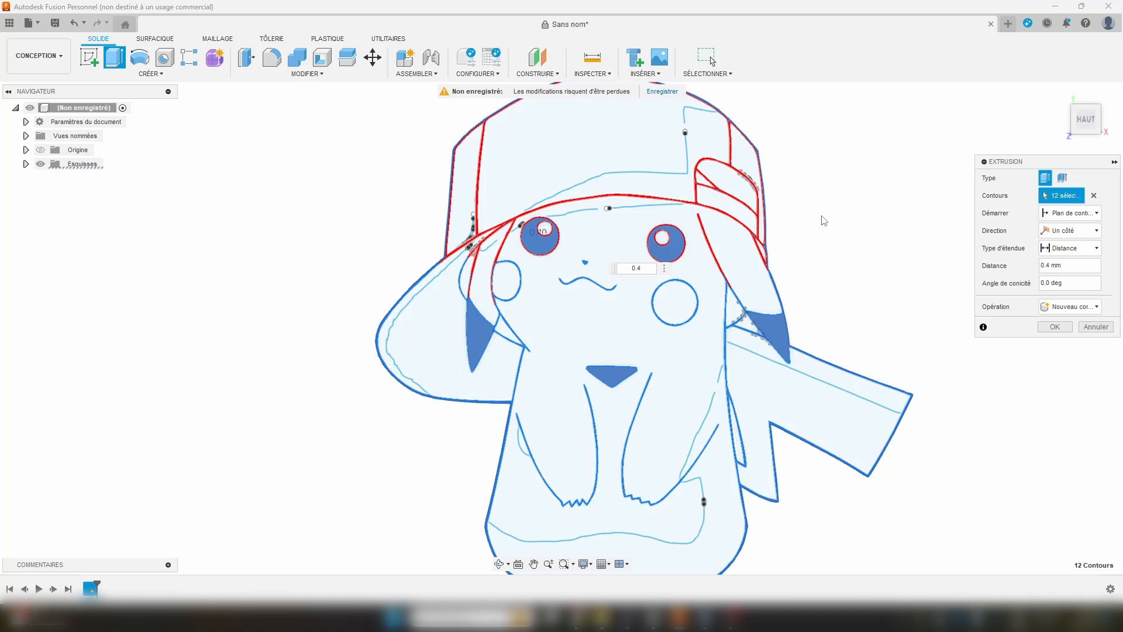
pyautogui.press('Return')
pyautogui.scroll(-4, 845, 202)
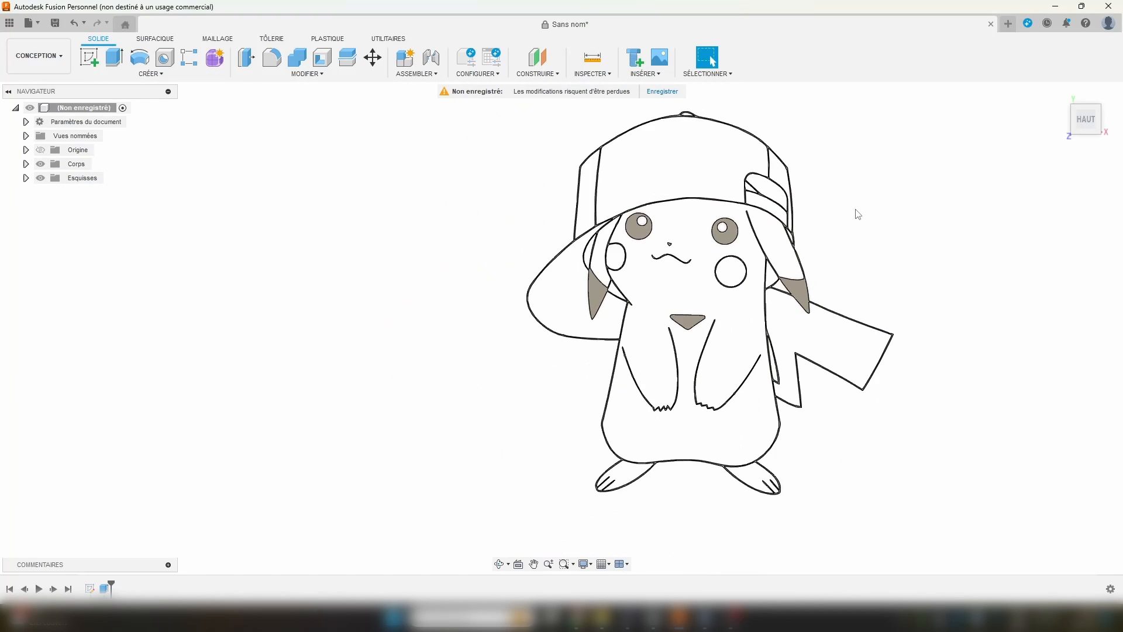
# Step: Expand the list of bodies and rename Corps1 as n
pyautogui.scroll(1, 772, 233)
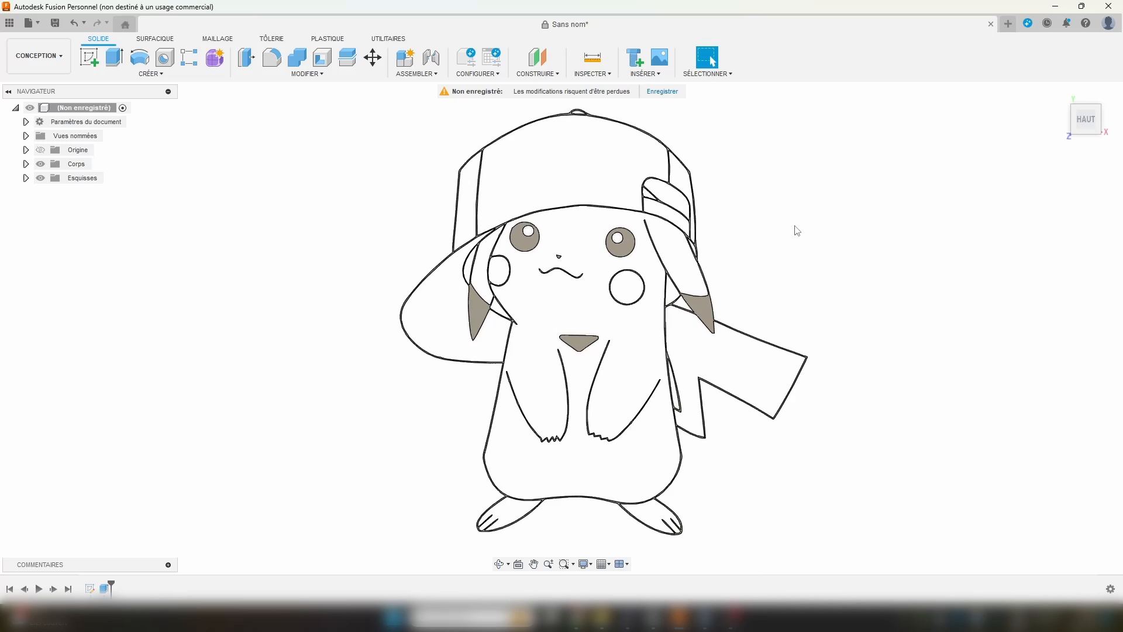
pyautogui.click(25, 164)
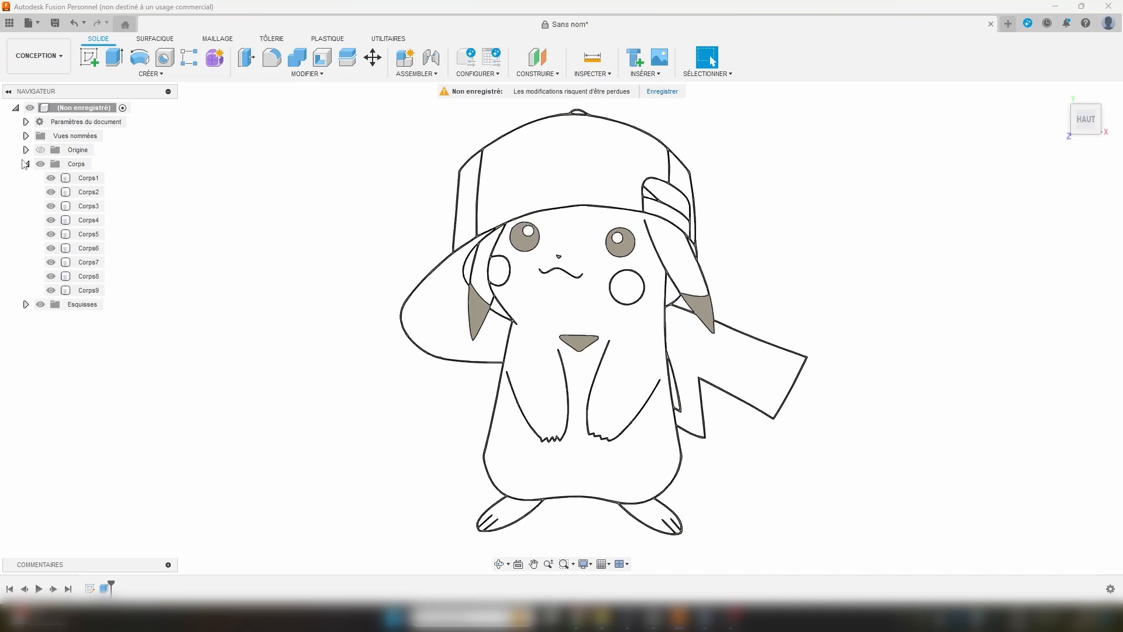
pyautogui.click(94, 181)
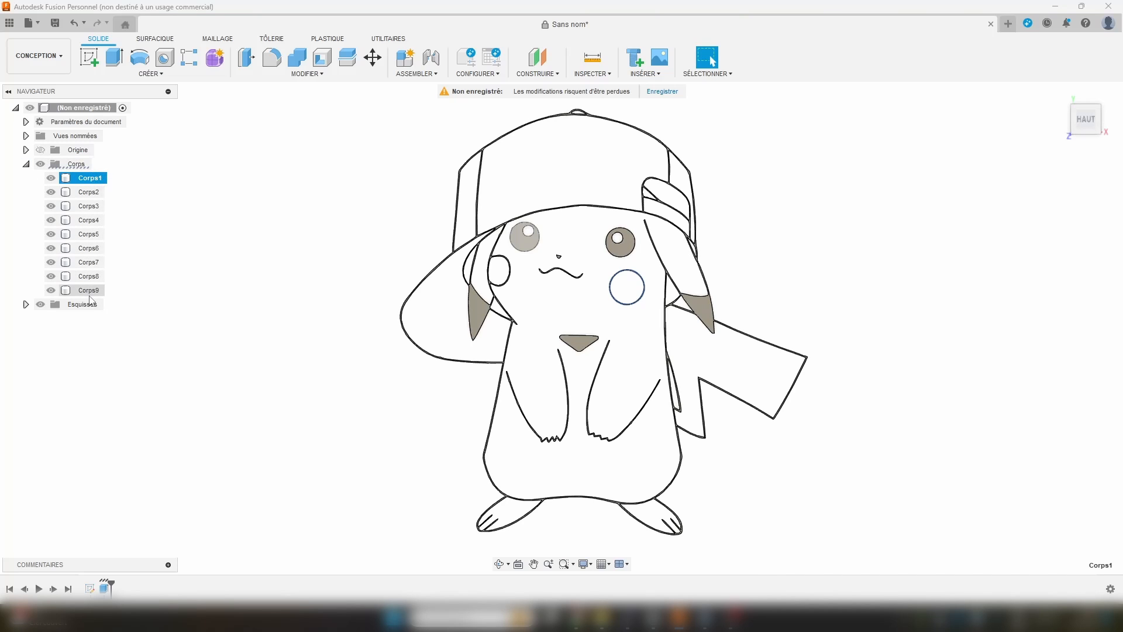
pyautogui.doubleClick(88, 177)
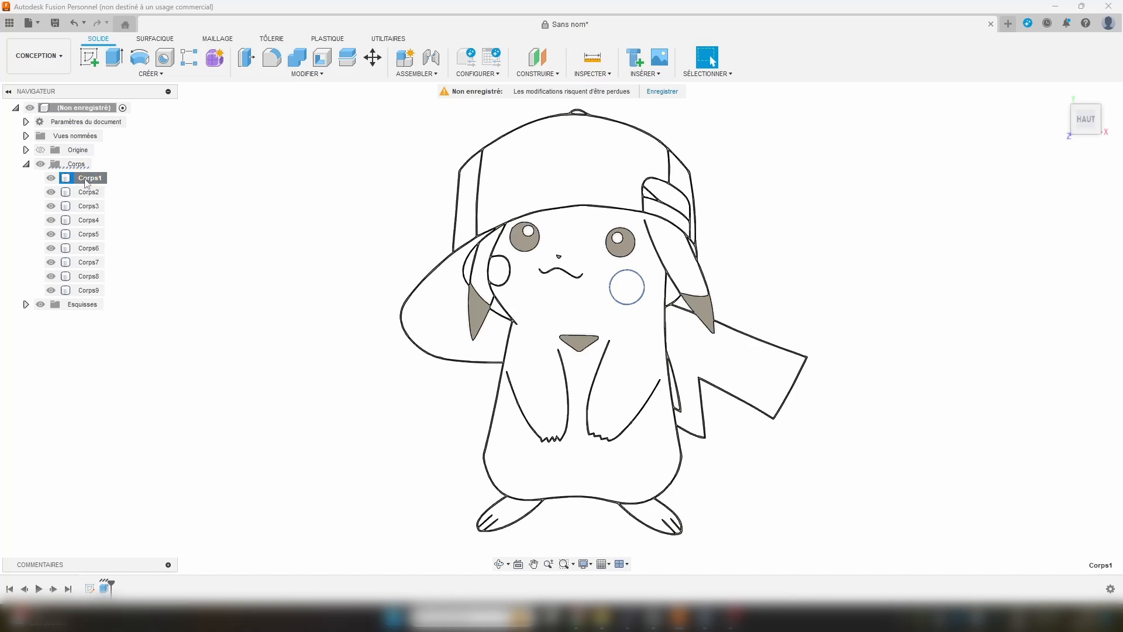
pyautogui.write('n')
pyautogui.click(94, 193)
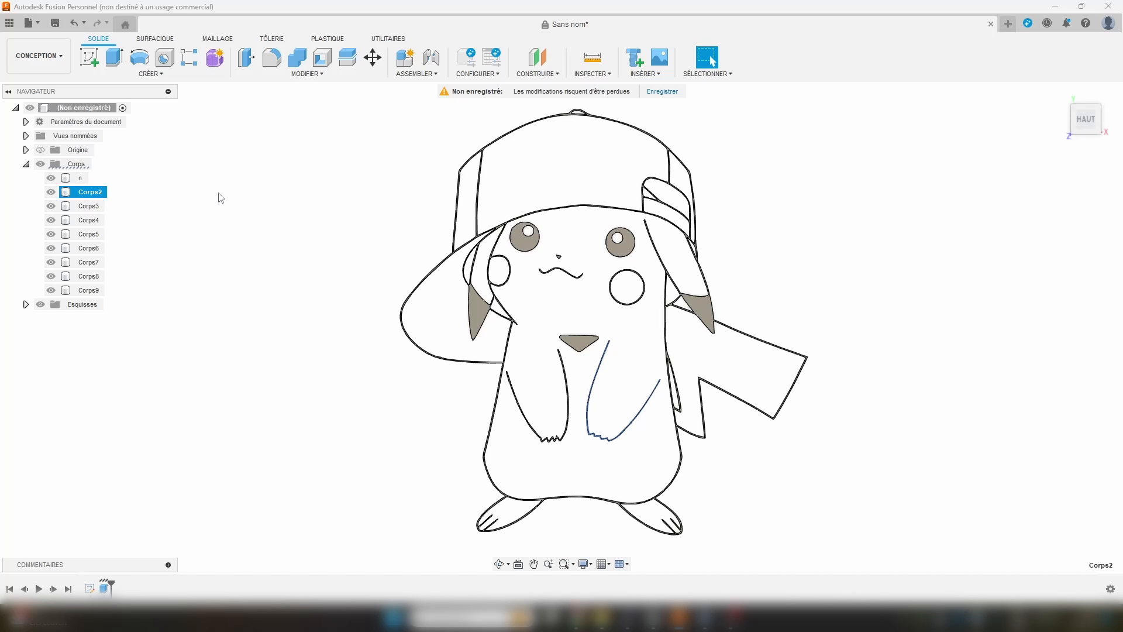
pyautogui.press('Escape')
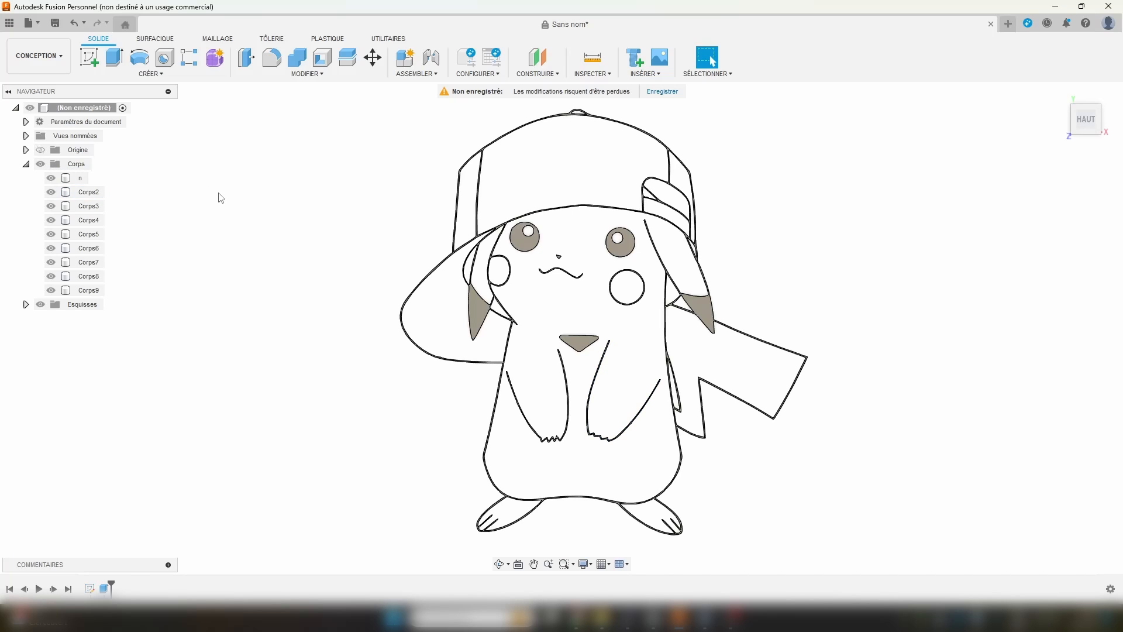
# Step: Rename the bodies Corps2 through Corps8 as n
pyautogui.doubleClick(88, 192)
pyautogui.write('n')
pyautogui.doubleClick(89, 206)
pyautogui.write('n')
pyautogui.doubleClick(89, 220)
pyautogui.write('n')
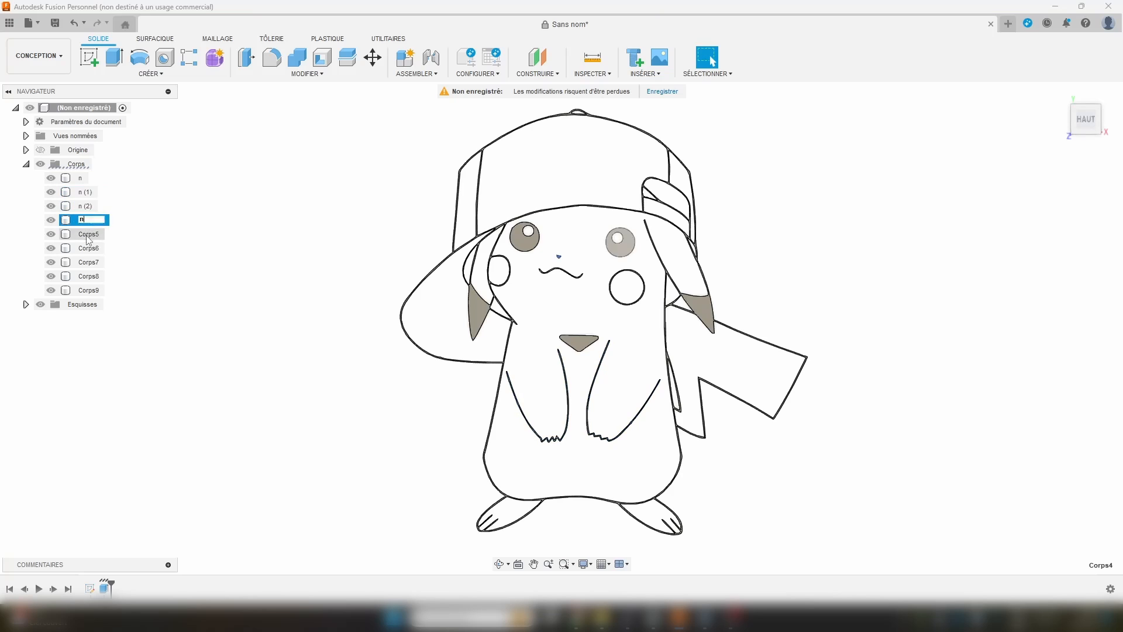
pyautogui.doubleClick(87, 234)
pyautogui.write('n')
pyautogui.doubleClick(88, 248)
pyautogui.write('n')
pyautogui.doubleClick(89, 262)
pyautogui.write('n')
pyautogui.doubleClick(89, 276)
pyautogui.write('n')
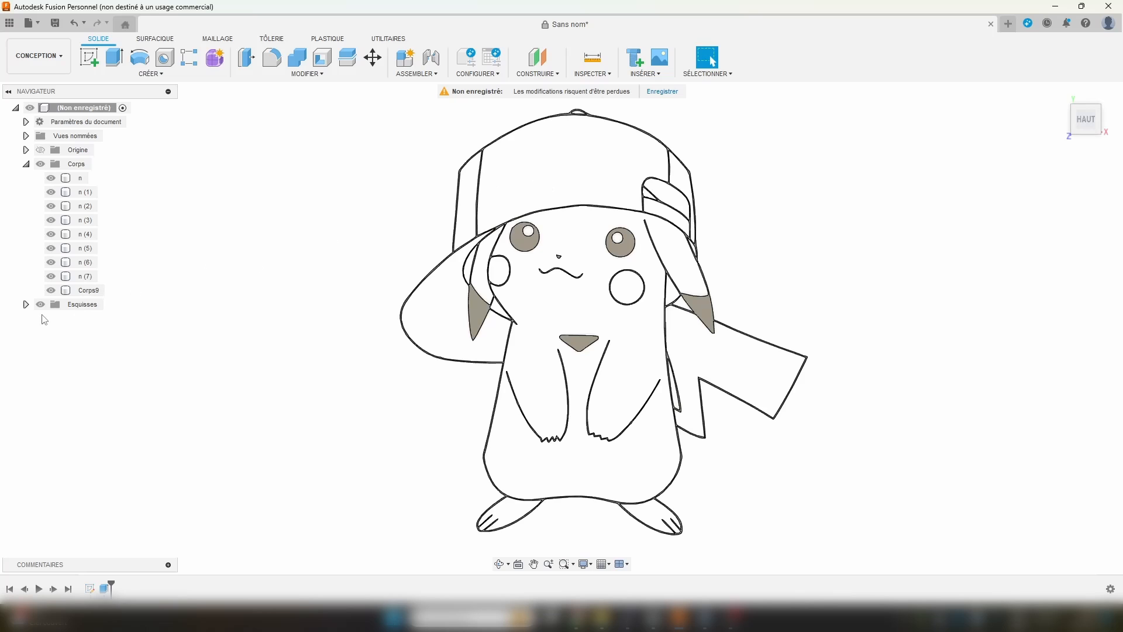
# Step: Show Esquisse1 and start an extrusion with the cap's red crown, side panel and lower band profiles
pyautogui.click(26, 304)
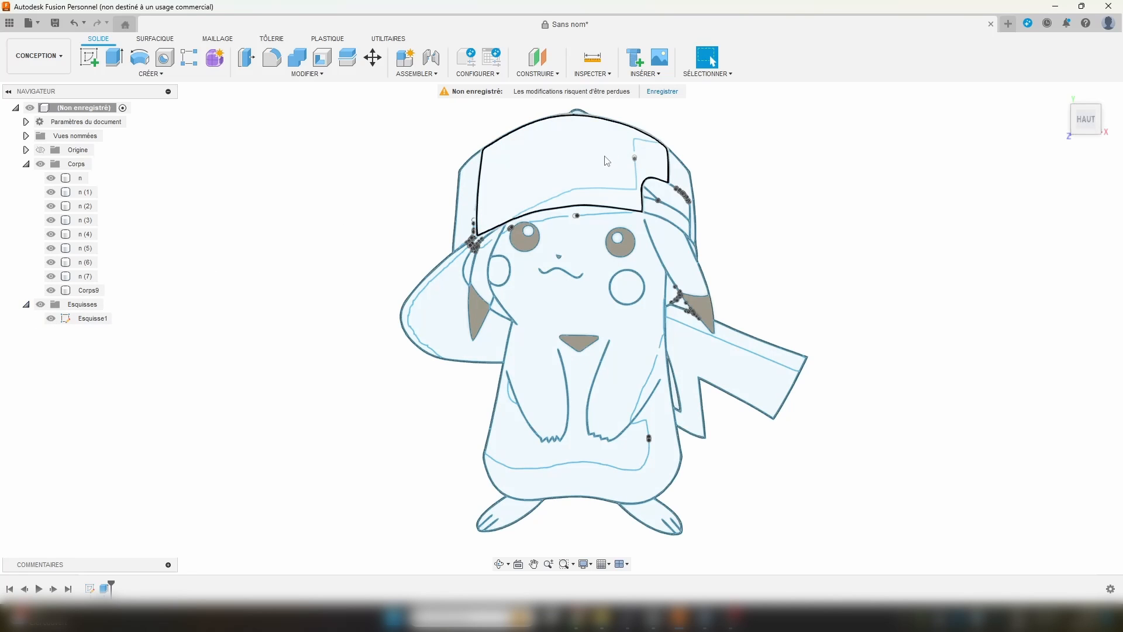
pyautogui.press('e')
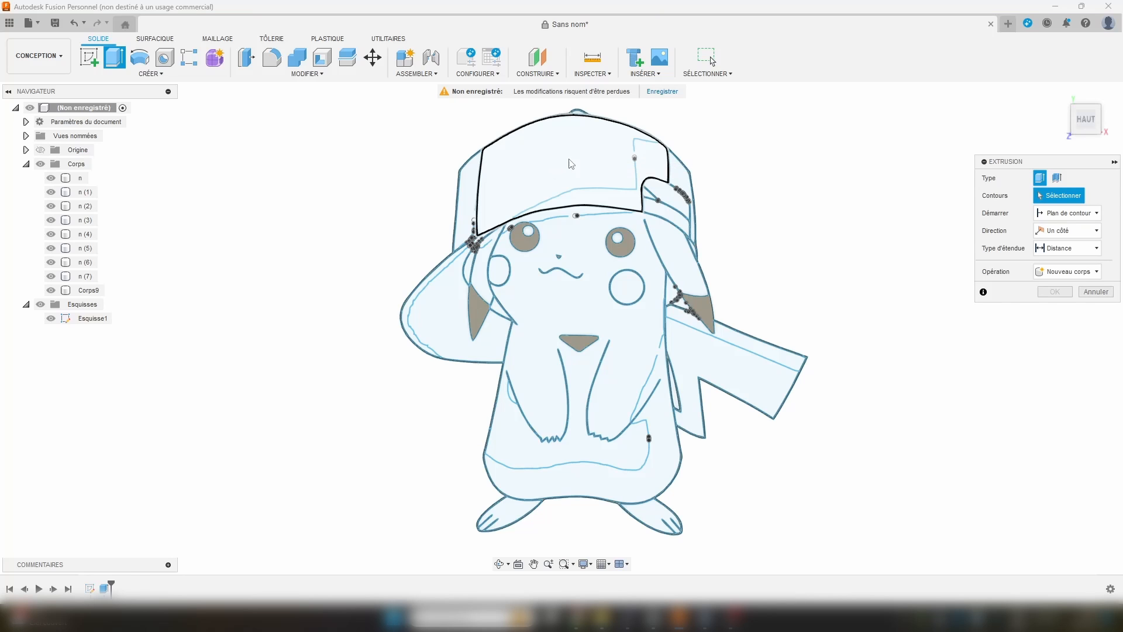
pyautogui.click(569, 157)
pyautogui.scroll(5, 576, 117)
pyautogui.click(606, 176)
pyautogui.moveTo(872, 355); pyautogui.dragTo(662, 183, button='middle')
pyautogui.click(661, 184)
pyautogui.click(593, 249)
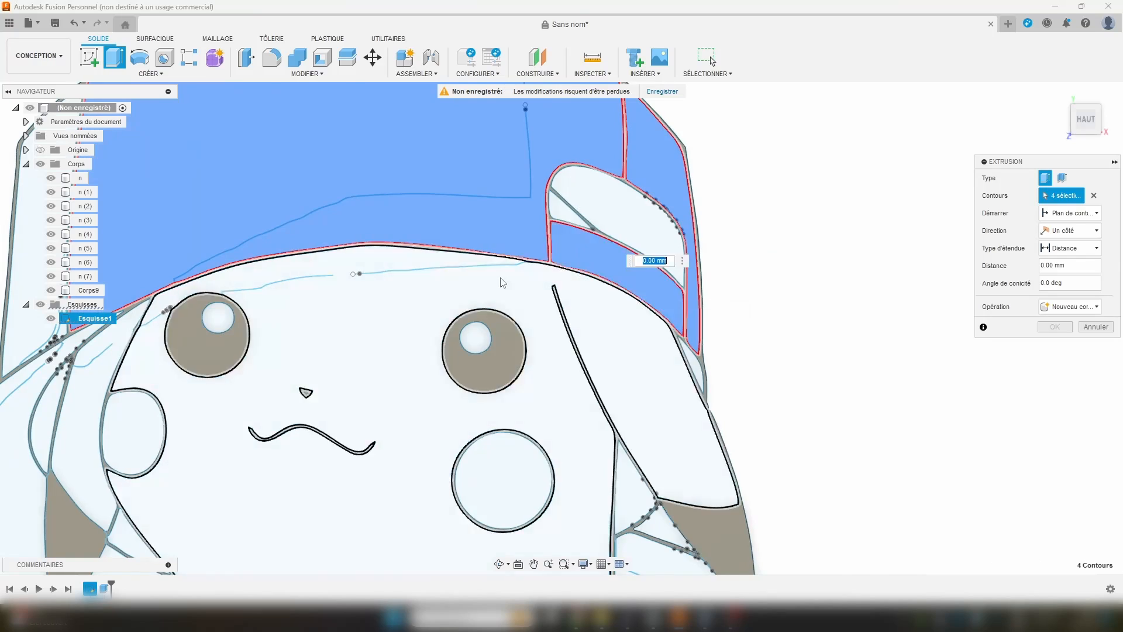
# Step: Add both cheek profiles to the extrusion
pyautogui.scroll(-5, 501, 283)
pyautogui.click(592, 202)
pyautogui.click(426, 189)
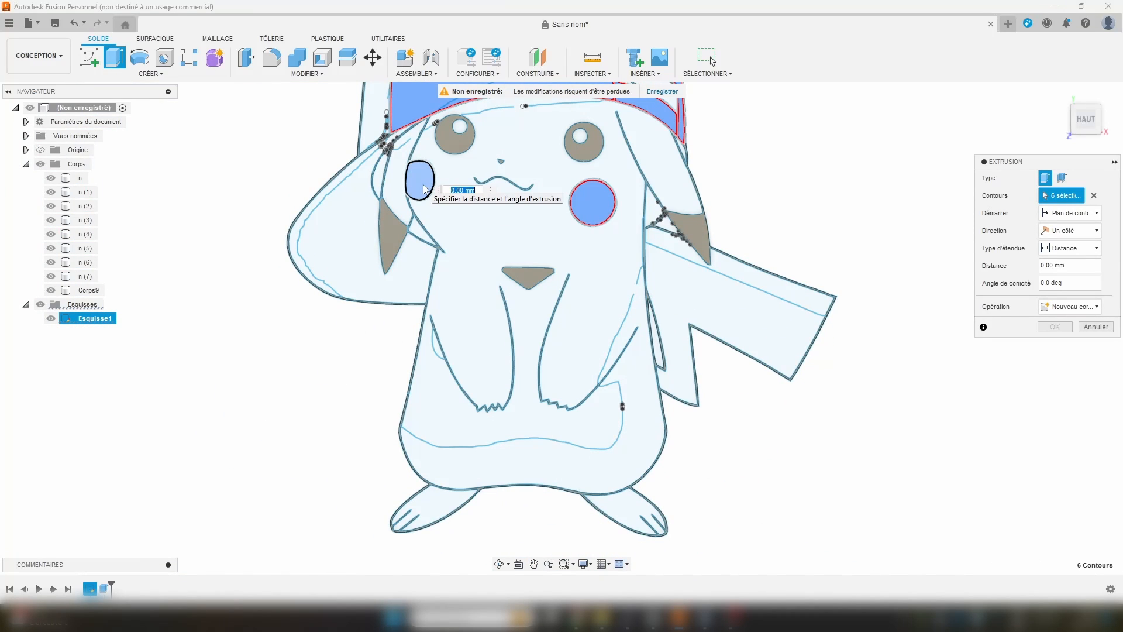
pyautogui.moveTo(488, 148); pyautogui.dragTo(532, 235, button='middle')
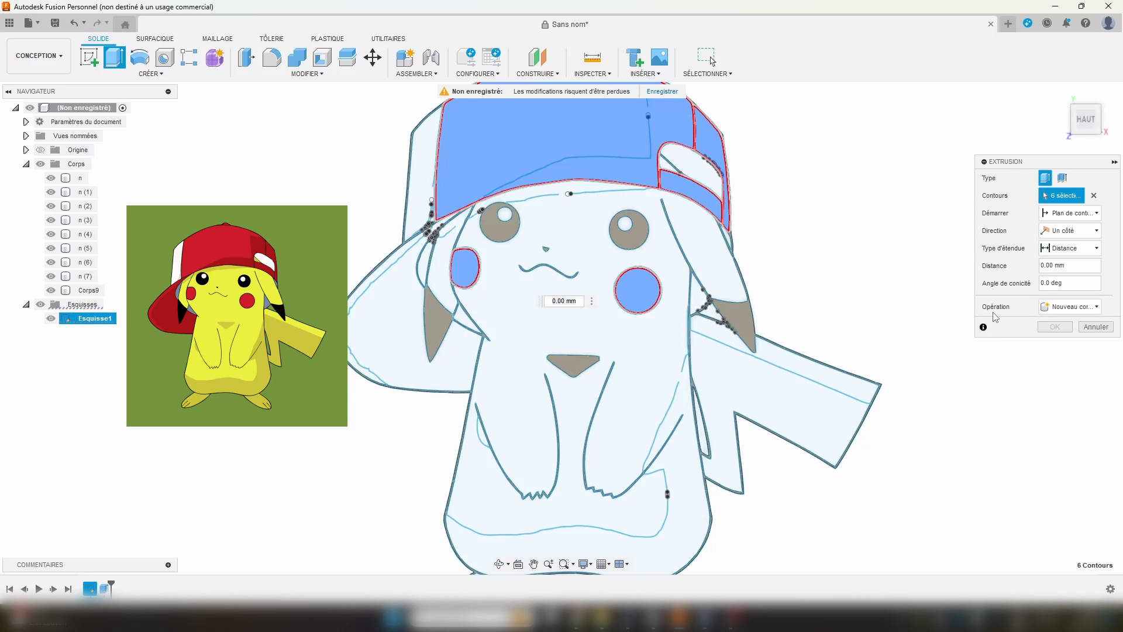
# Step: Extrude the selected cap and cheek contours 0.4 mm as new bodies
pyautogui.click(1072, 265)
pyautogui.write('0.4')
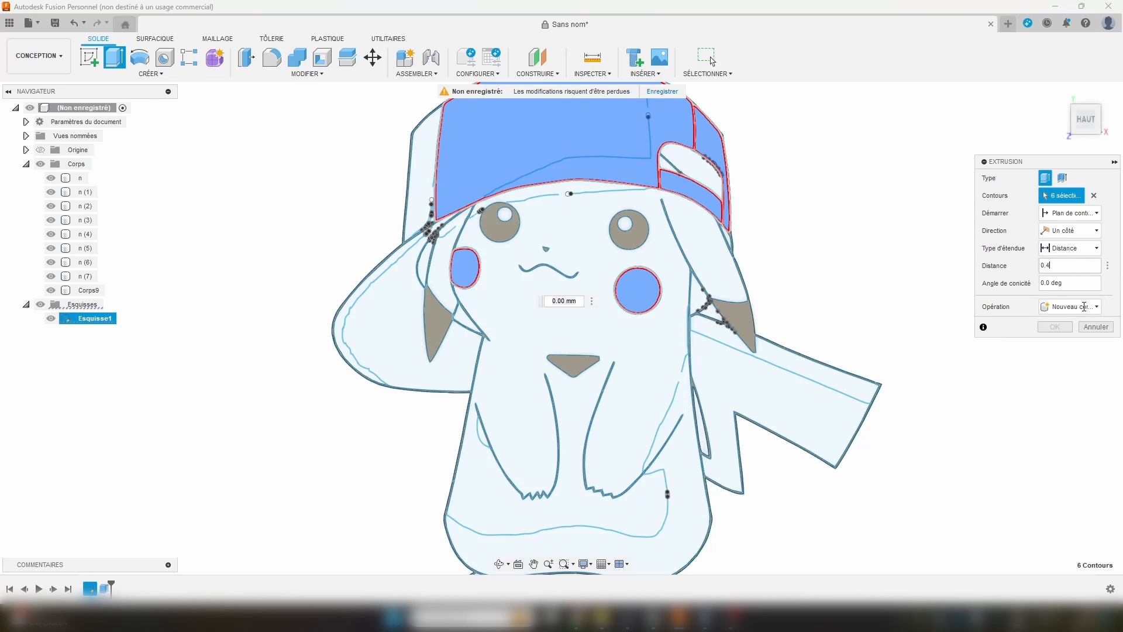
pyautogui.click(1083, 307)
pyautogui.click(1069, 316)
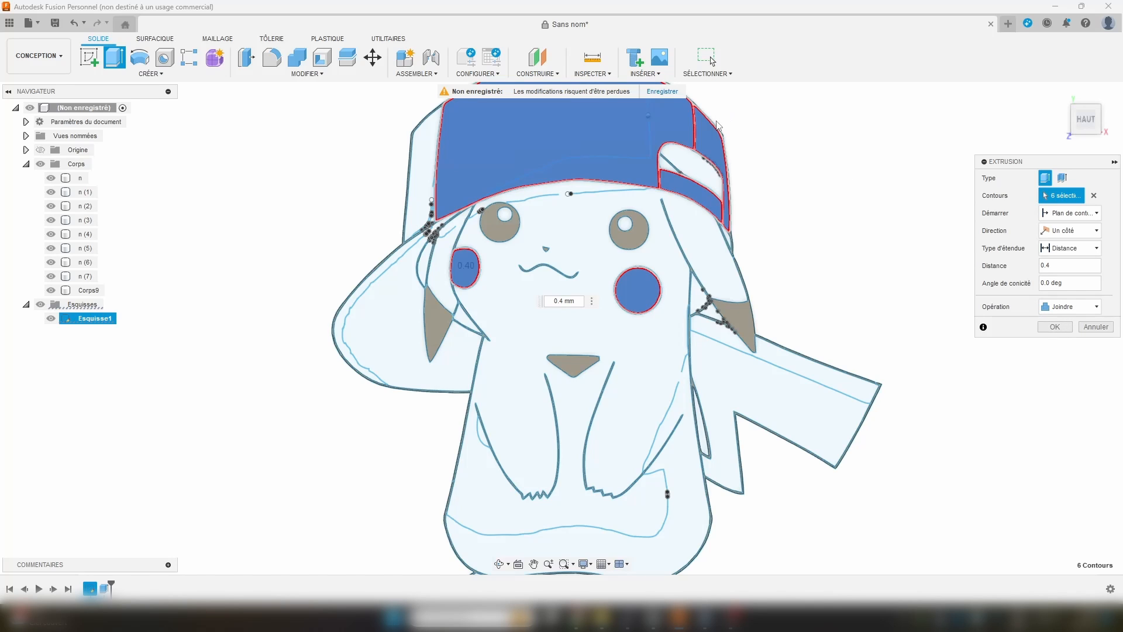
pyautogui.click(1070, 306)
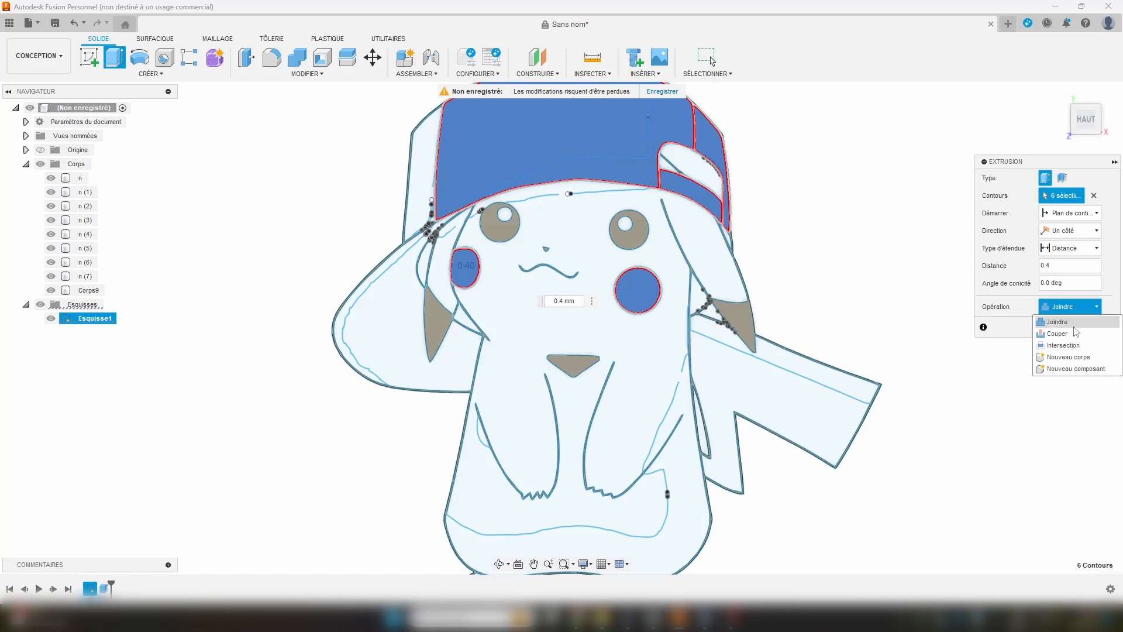
pyautogui.click(1076, 358)
pyautogui.click(1054, 327)
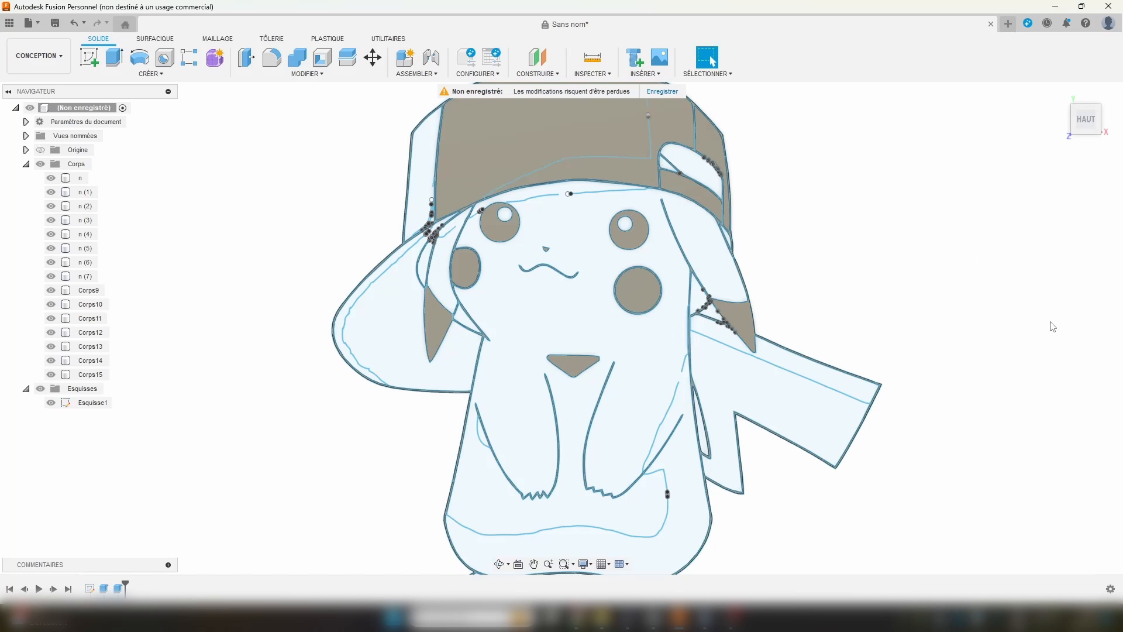
# Step: Rename the bodies Corps9 through Corps14 as r
pyautogui.click(82, 290)
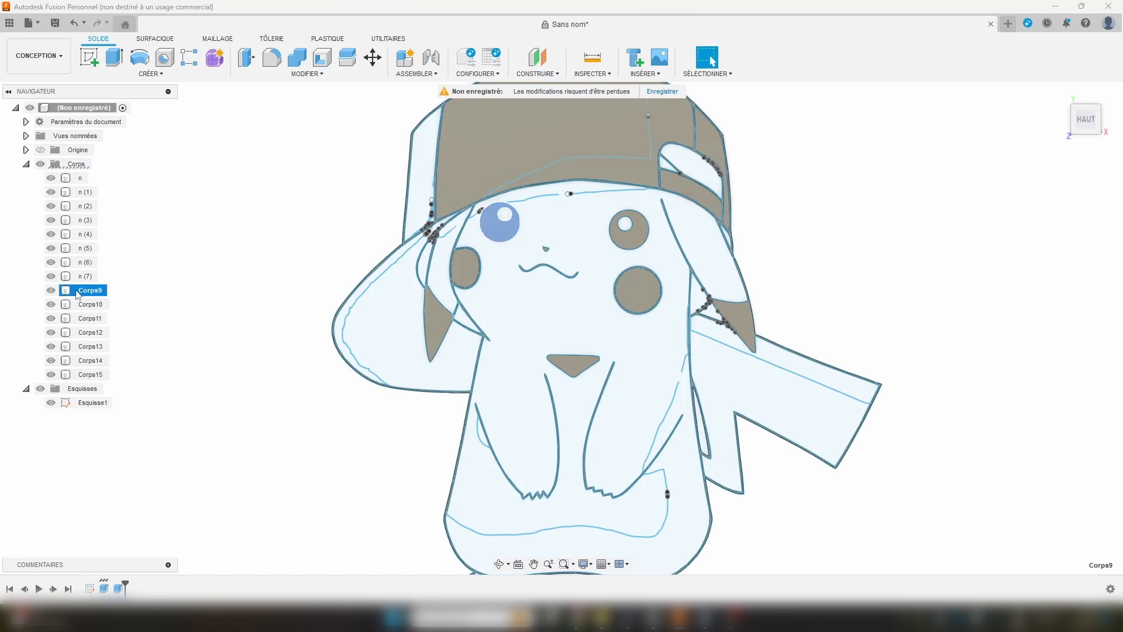
pyautogui.click(92, 294)
pyautogui.write('r')
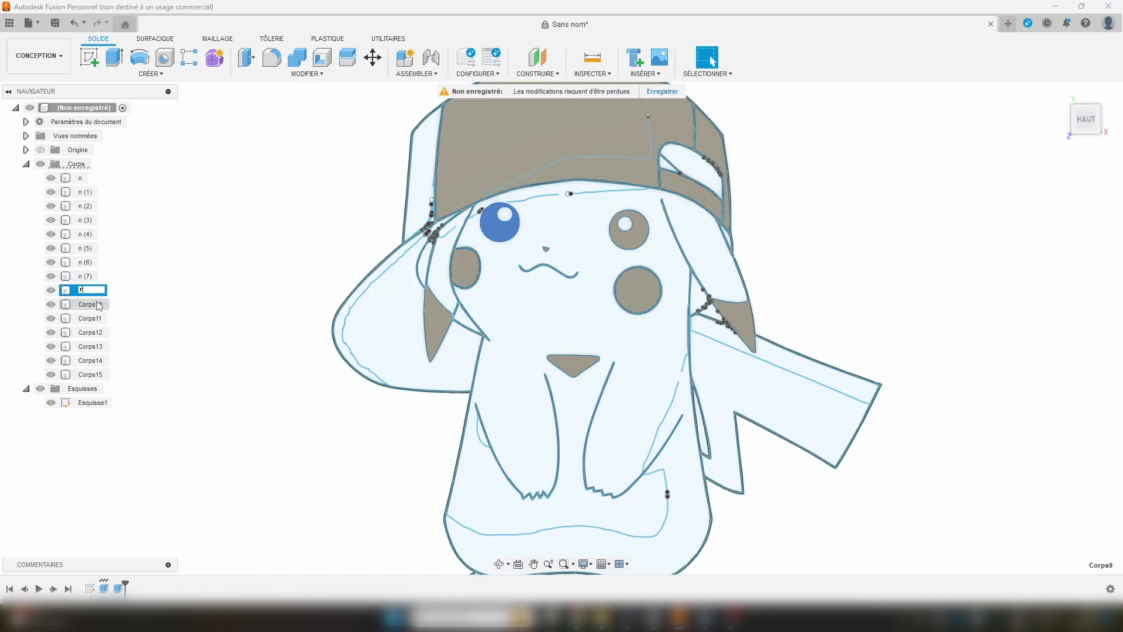
pyautogui.click(91, 305)
pyautogui.click(89, 305)
pyautogui.write('r')
pyautogui.doubleClick(89, 319)
pyautogui.write('r')
pyautogui.doubleClick(87, 333)
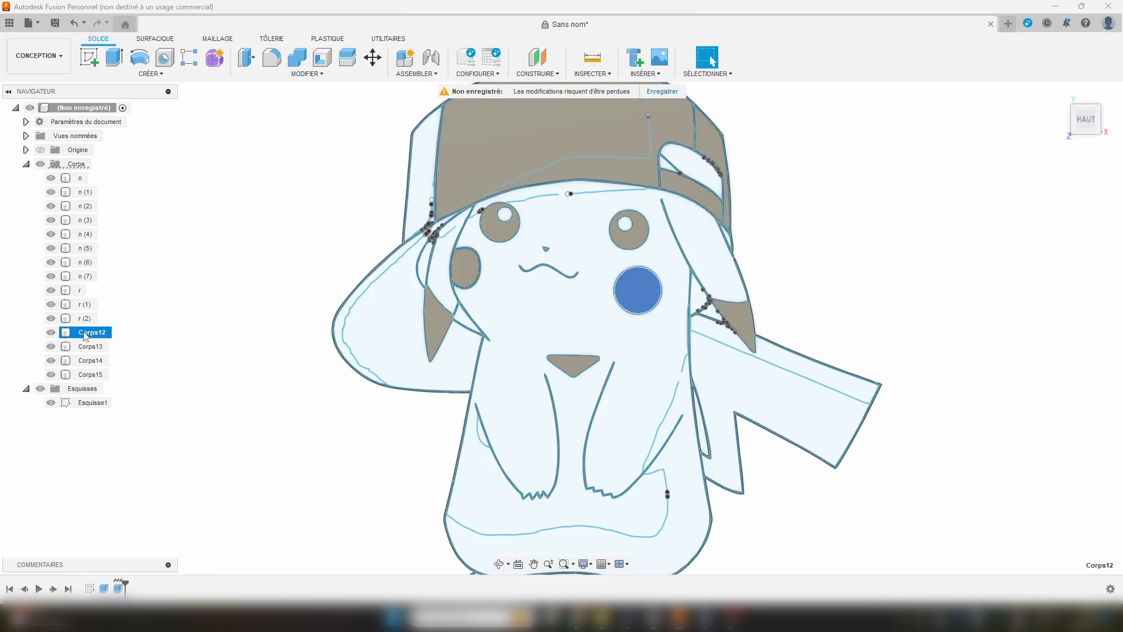
pyautogui.write('r')
pyautogui.doubleClick(88, 346)
pyautogui.write('r')
pyautogui.click(138, 335)
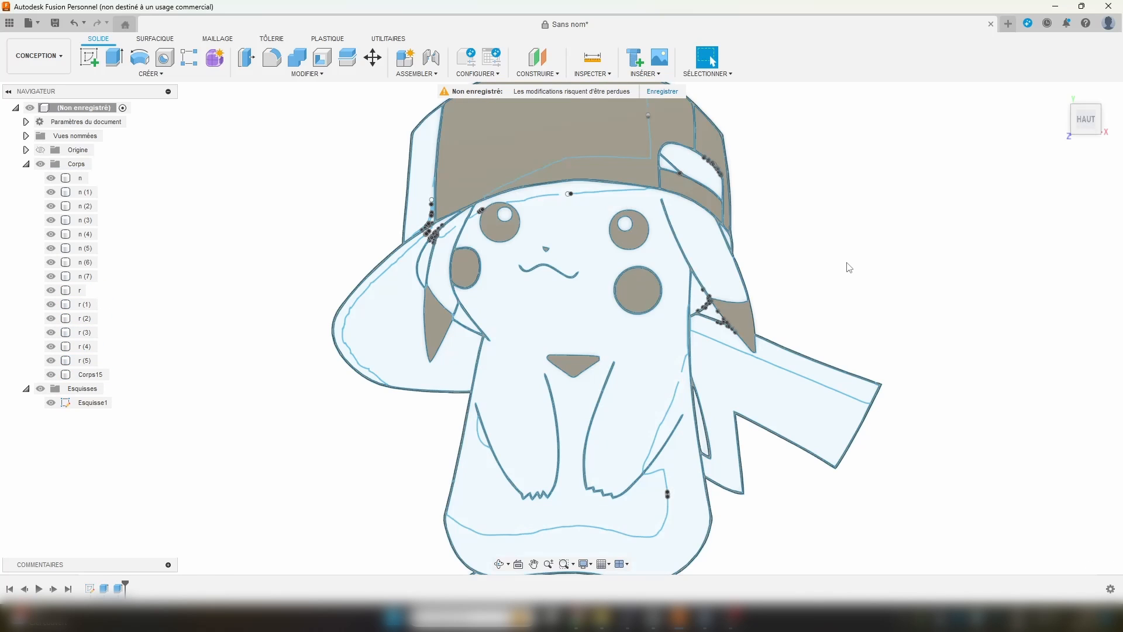
# Step: Edit the first extrusion to remove the triangle on the chest from its contours
pyautogui.click(576, 365)
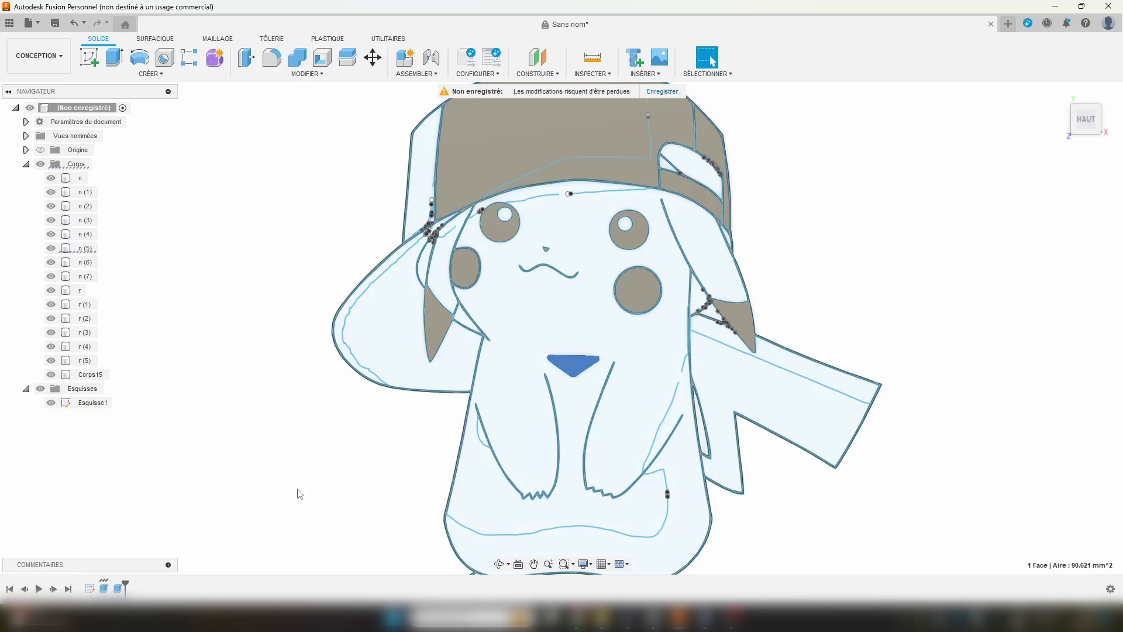
pyautogui.rightClick(104, 589)
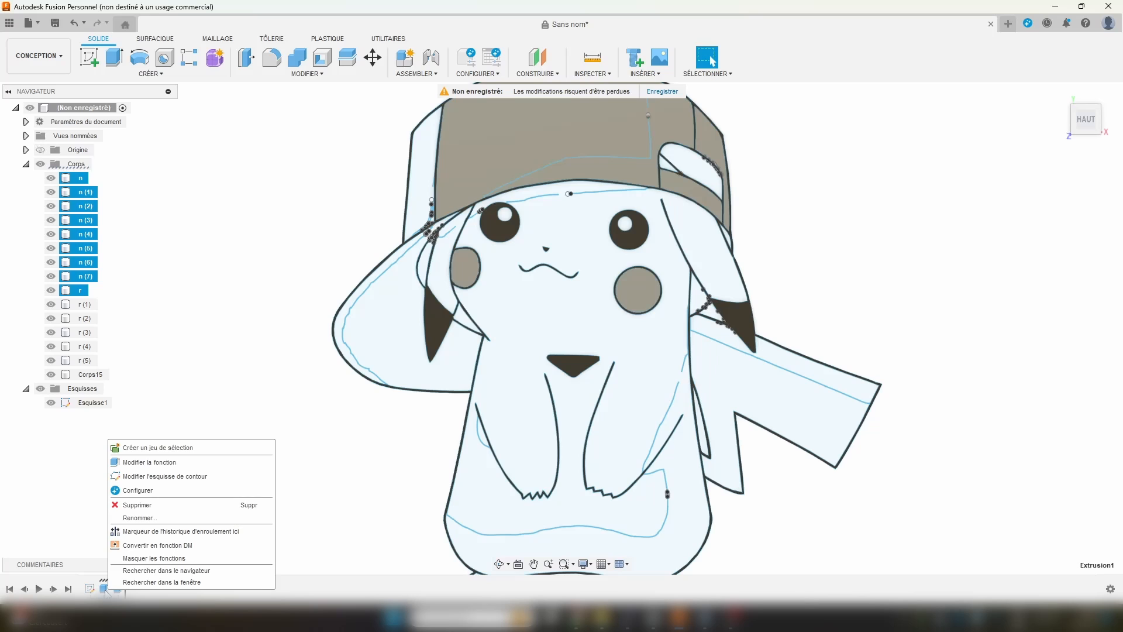
pyautogui.click(165, 464)
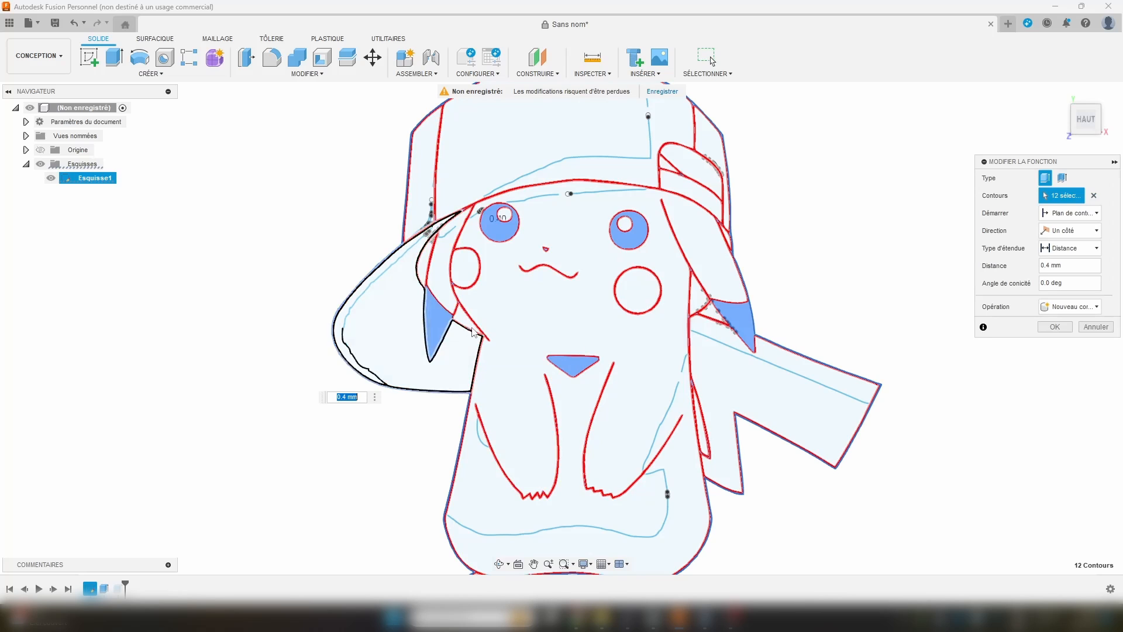
pyautogui.click(573, 368)
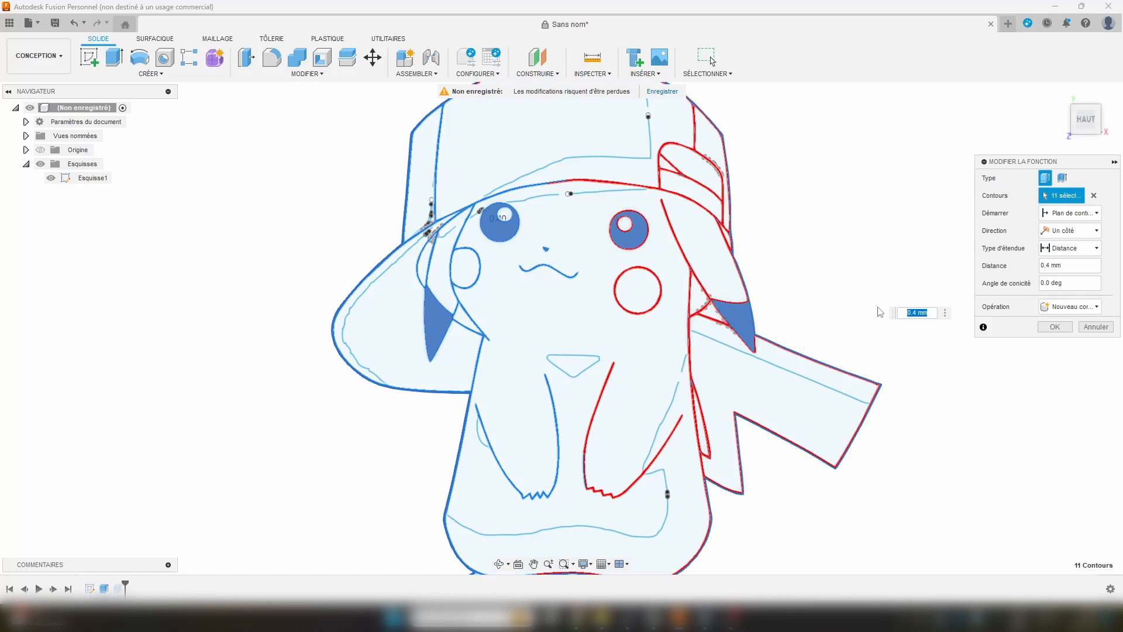
pyautogui.click(1043, 327)
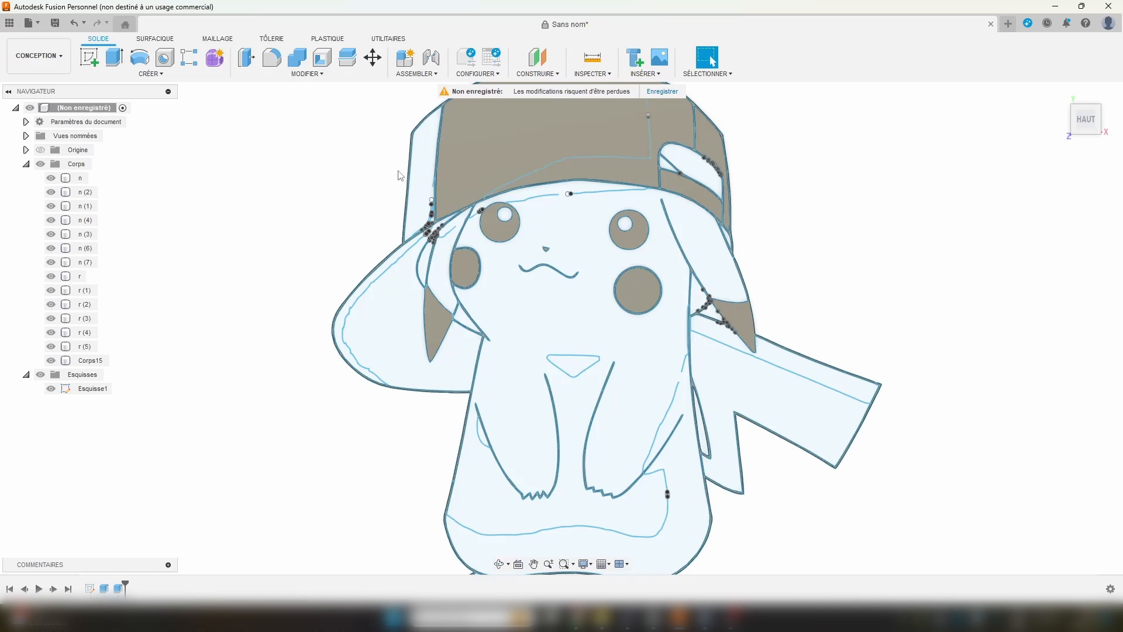
# Step: Start an extrusion with the cap's white side panel, its white patch and both eye highlight circles
pyautogui.press('e')
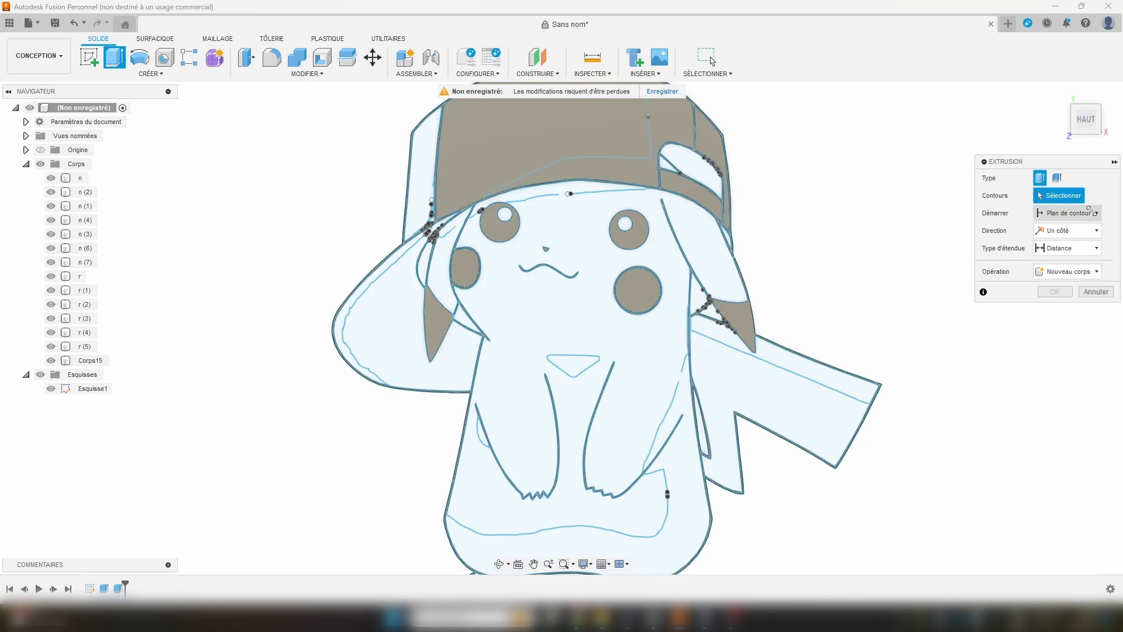
pyautogui.click(420, 164)
pyautogui.click(692, 168)
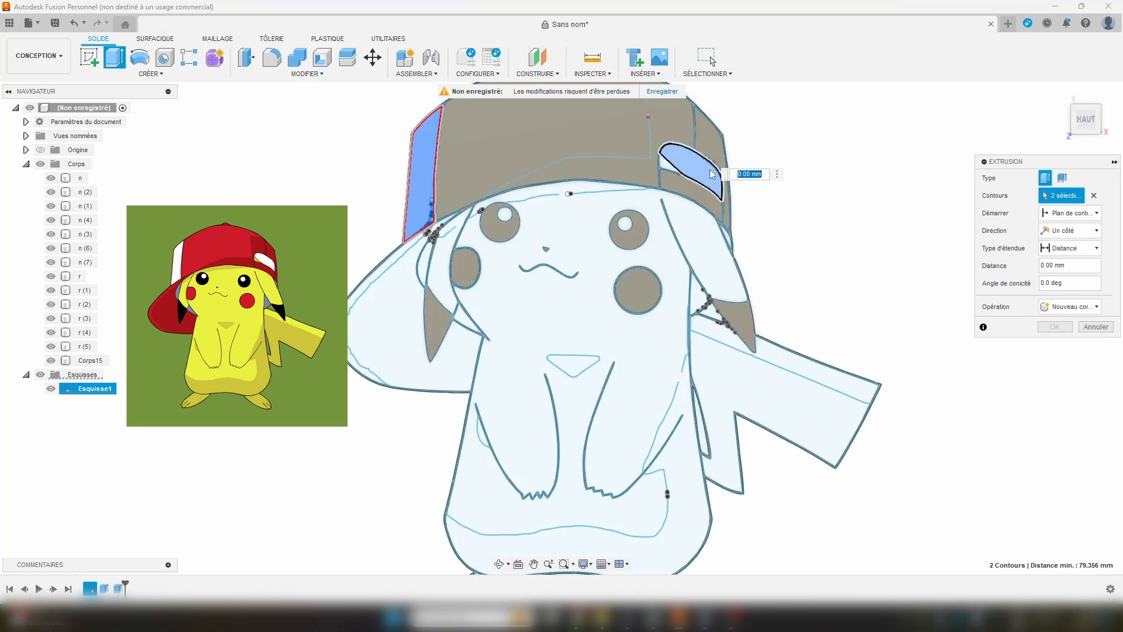
pyautogui.click(624, 224)
pyautogui.click(505, 215)
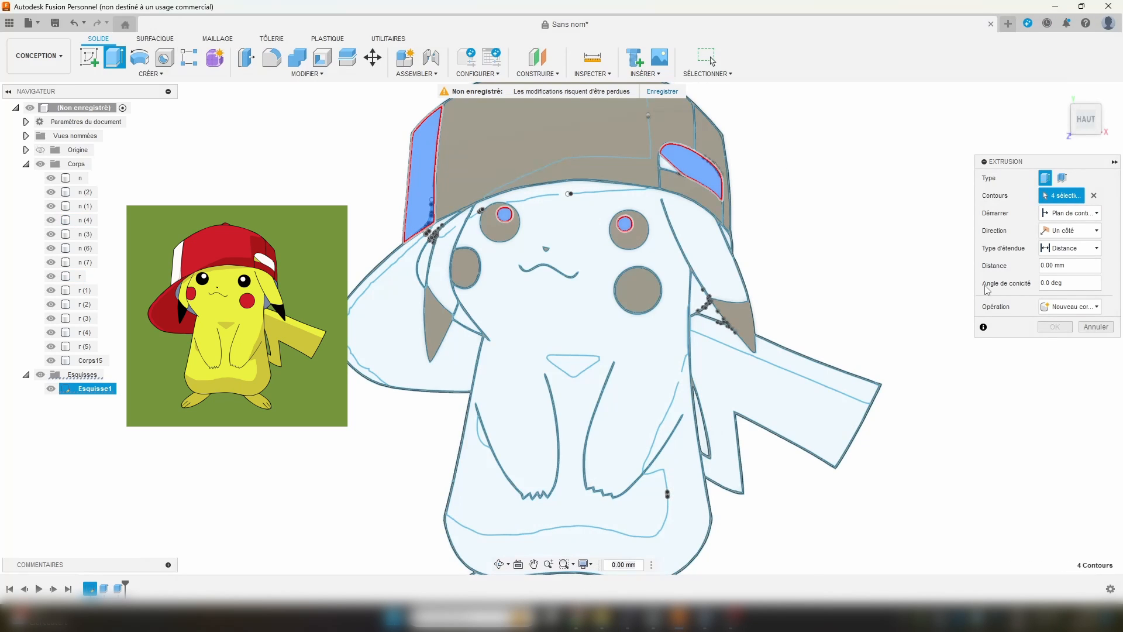
# Step: Extrude the selected white cap and eye highlight contours 0.4 mm as new bodies
pyautogui.click(1062, 265)
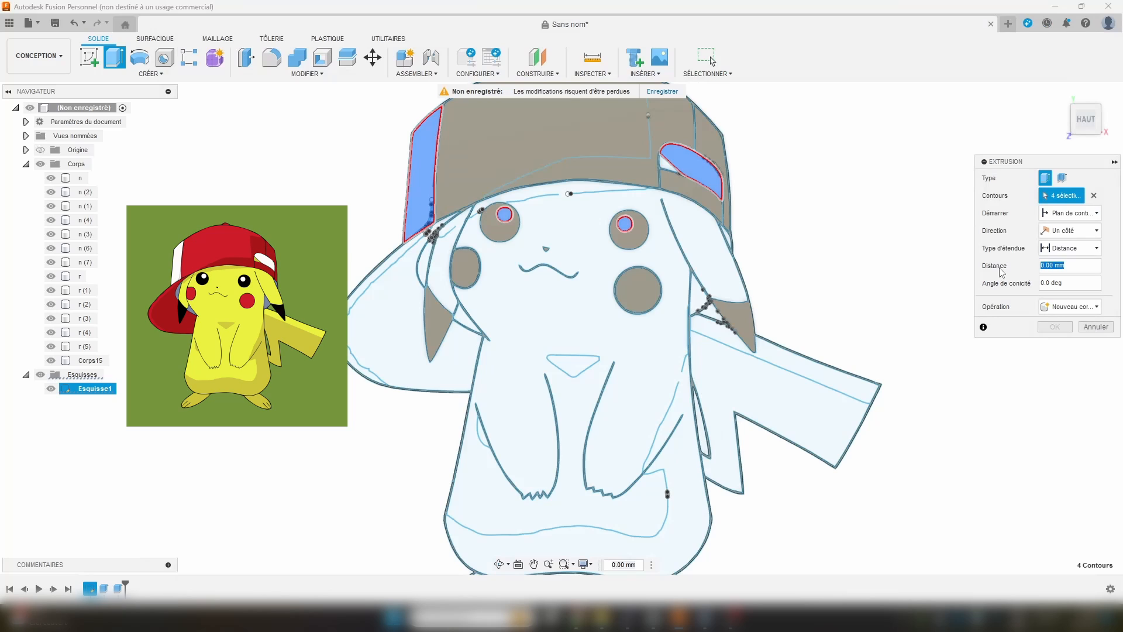
pyautogui.click(1067, 306)
pyautogui.click(1069, 357)
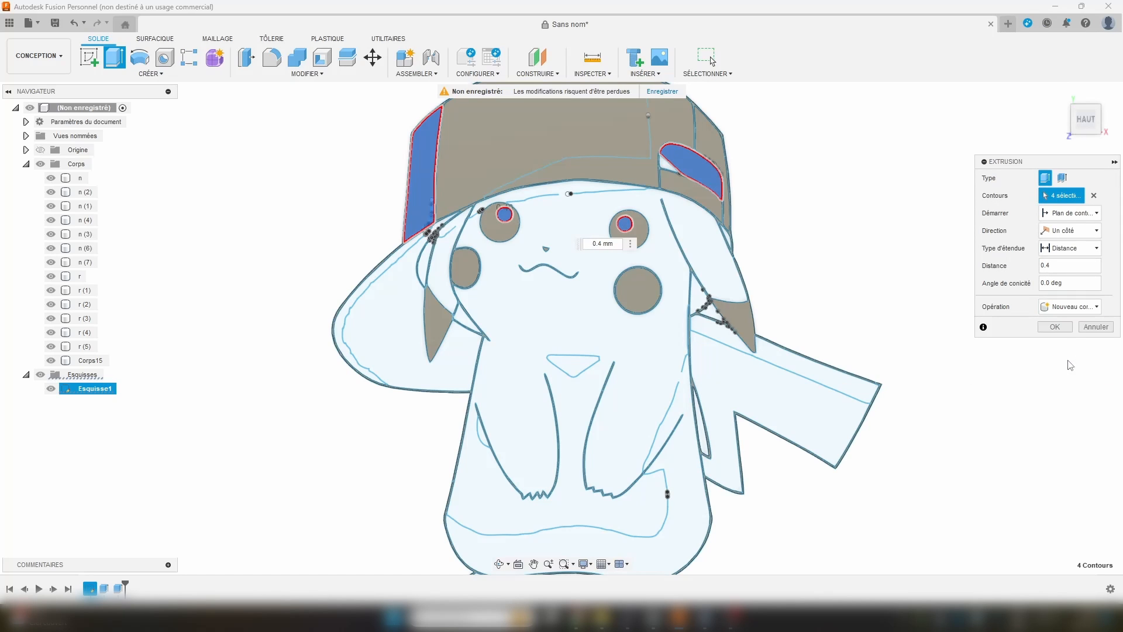
pyautogui.click(1055, 328)
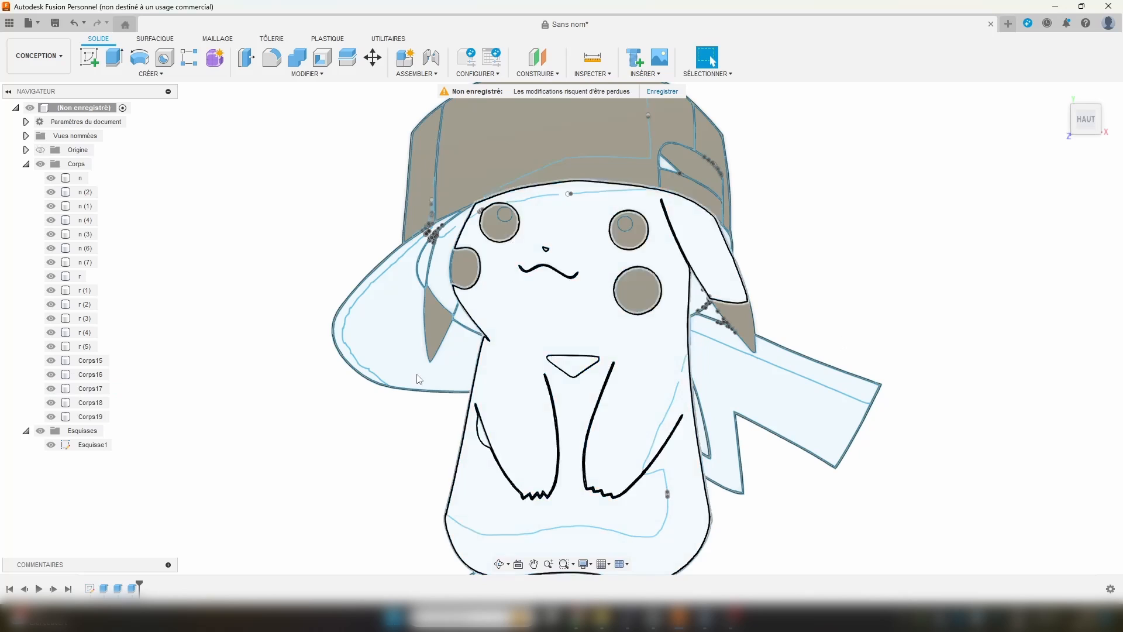
# Step: Rename the body Corps15 as r
pyautogui.click(163, 361)
pyautogui.click(163, 364)
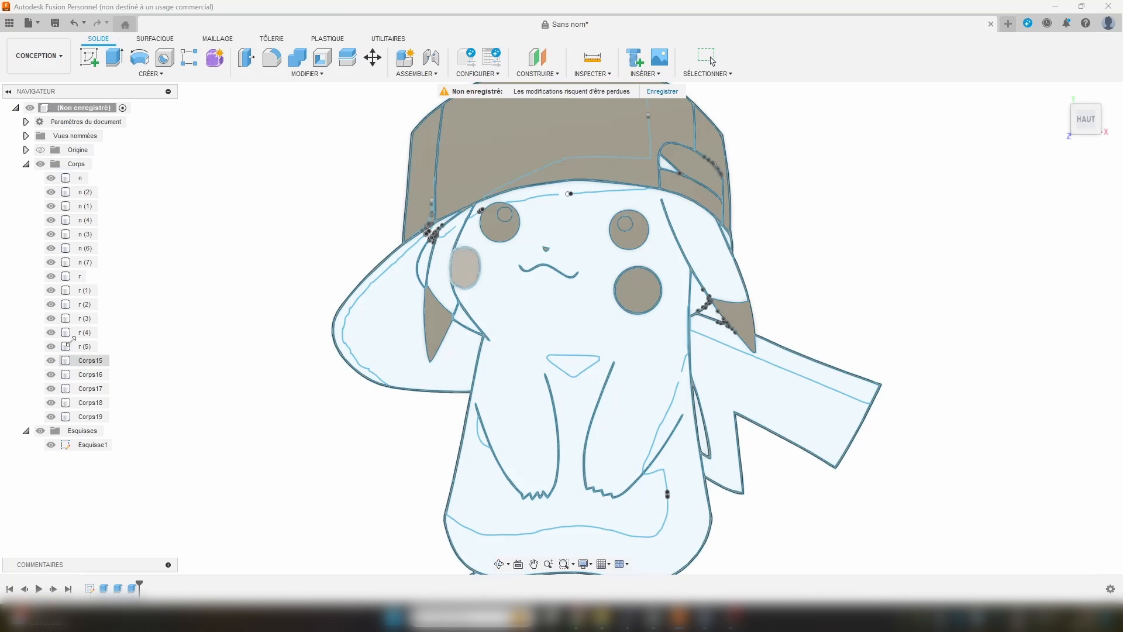
pyautogui.click(96, 361)
pyautogui.click(101, 373)
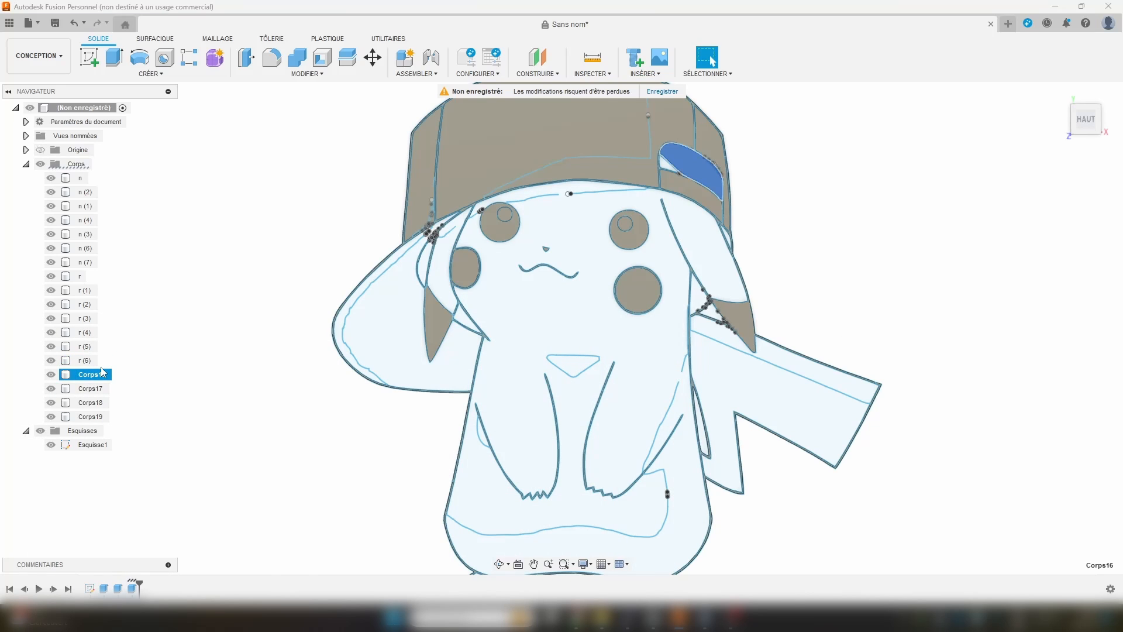
# Step: Rename the bodies Corps16 through Corps19 as b
pyautogui.doubleClick(92, 374)
pyautogui.write('b')
pyautogui.doubleClick(93, 389)
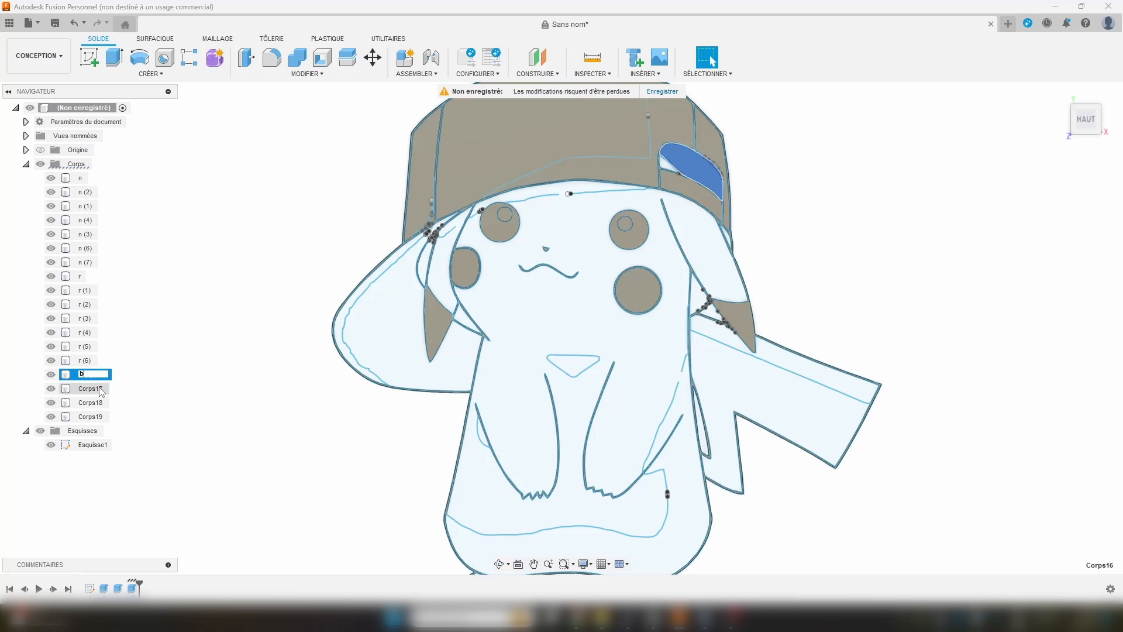
pyautogui.write('b')
pyautogui.doubleClick(92, 402)
pyautogui.write('b')
pyautogui.doubleClick(93, 416)
pyautogui.write('b')
pyautogui.click(124, 417)
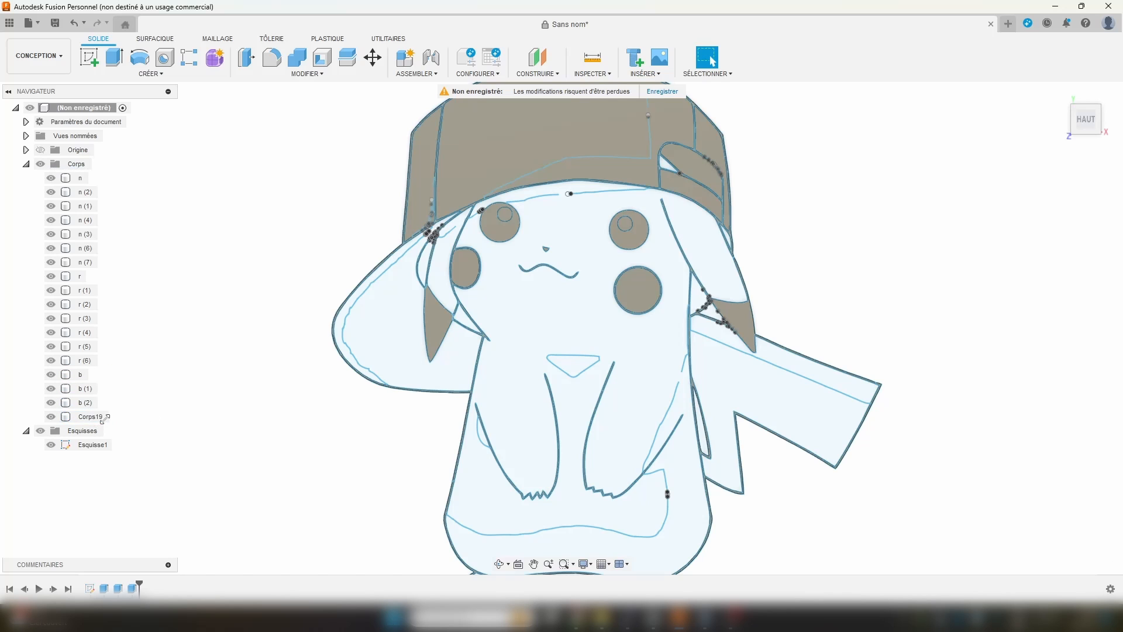
pyautogui.click(100, 417)
# Step: Start an extrusion with the yellow areas: main body, tail, unselected ear, chest triangle, small arm sliver and wedge beside the cap's white patch
pyautogui.press('e')
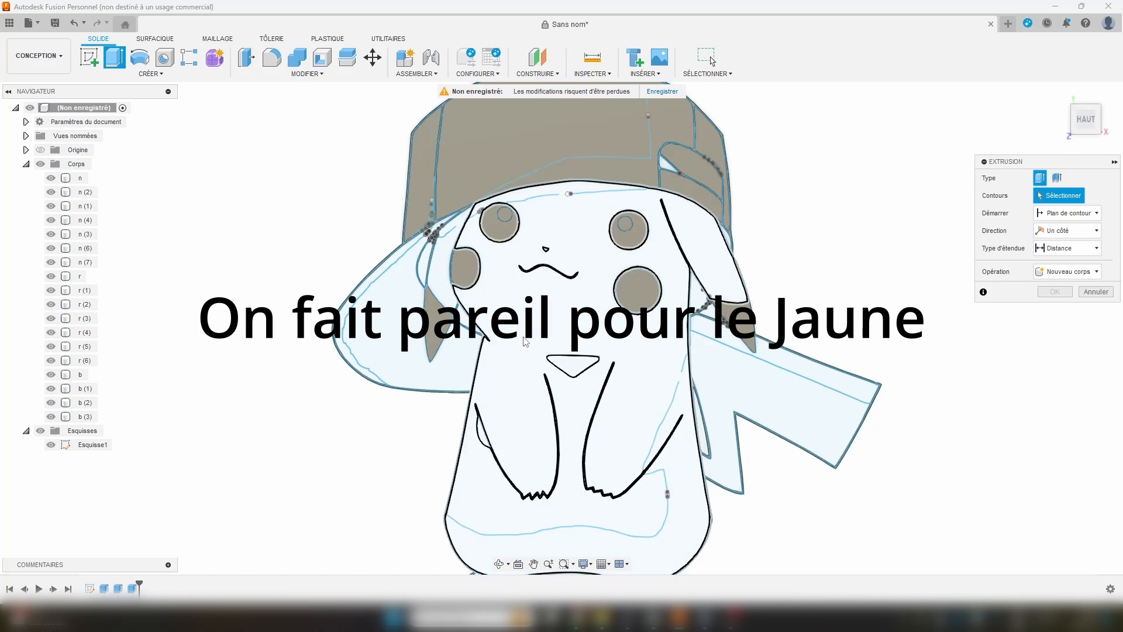
pyautogui.click(525, 344)
pyautogui.click(663, 162)
pyautogui.click(797, 394)
pyautogui.click(822, 372)
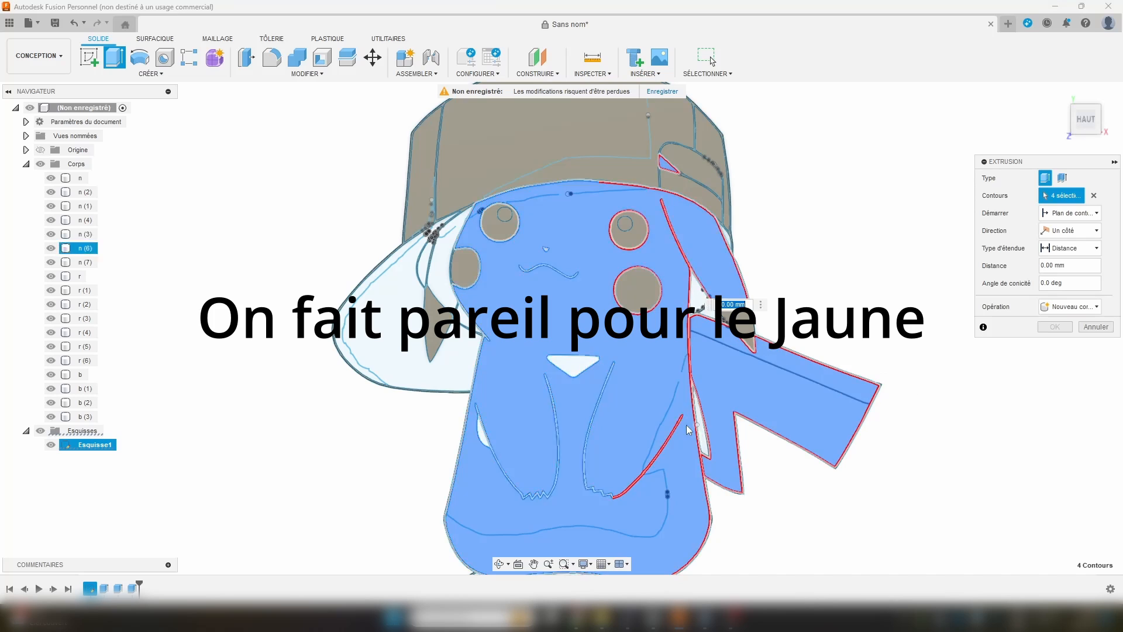
pyautogui.click(573, 363)
pyautogui.click(481, 433)
pyautogui.click(444, 283)
# Step: Extrude the selected yellow contours to one side as new bodies
pyautogui.click(1071, 306)
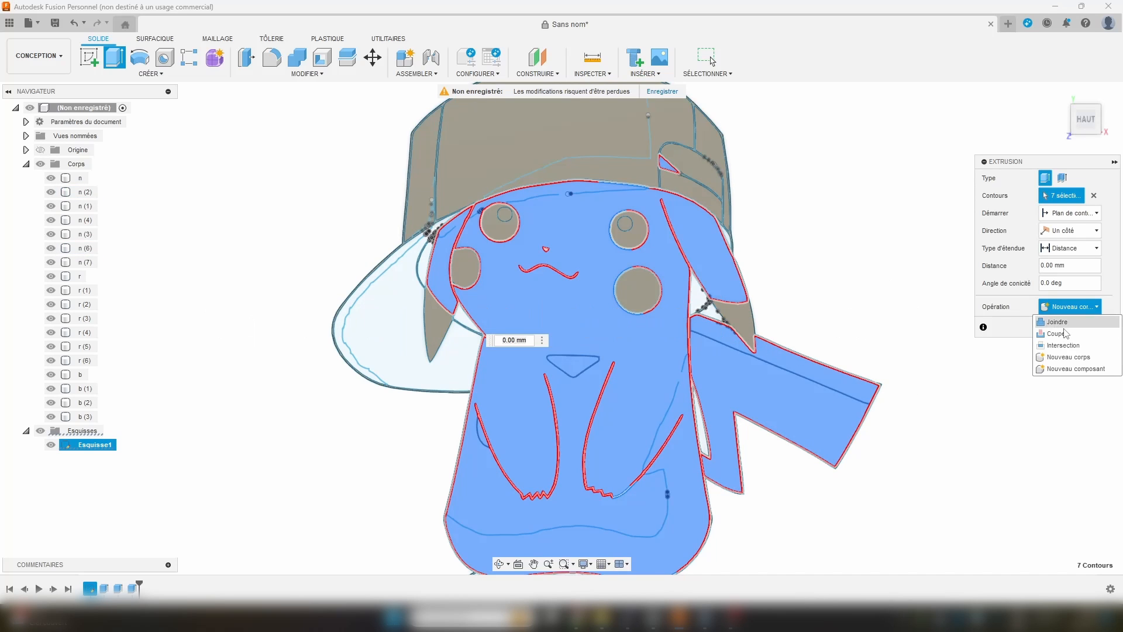
pyautogui.click(1068, 359)
pyautogui.click(1070, 264)
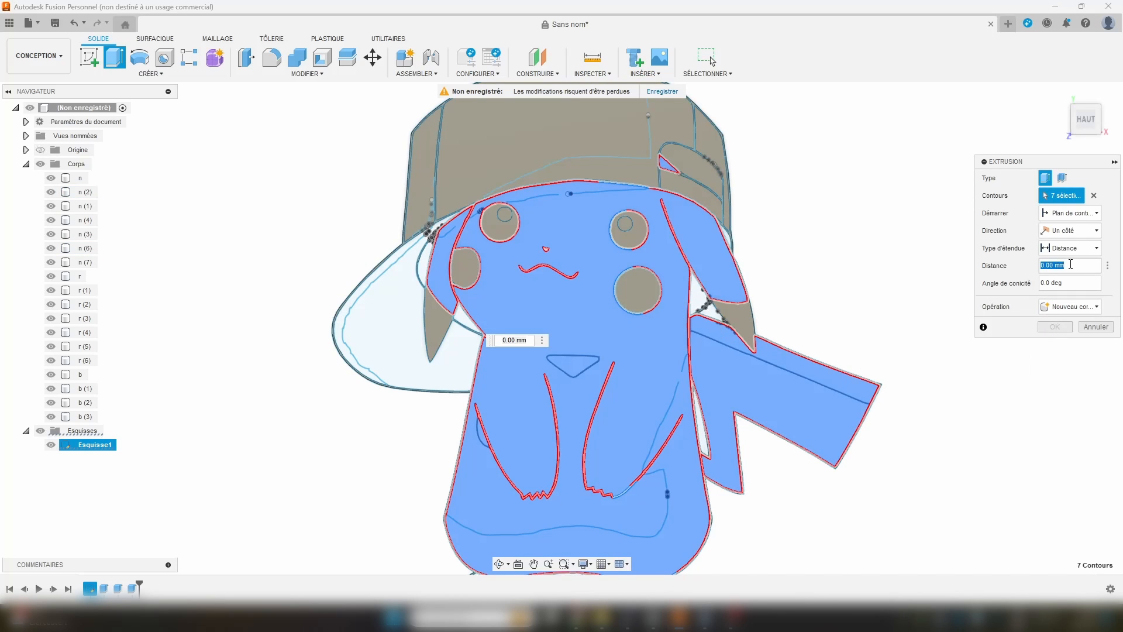
pyautogui.click(1057, 306)
pyautogui.click(1076, 357)
pyautogui.press('Return')
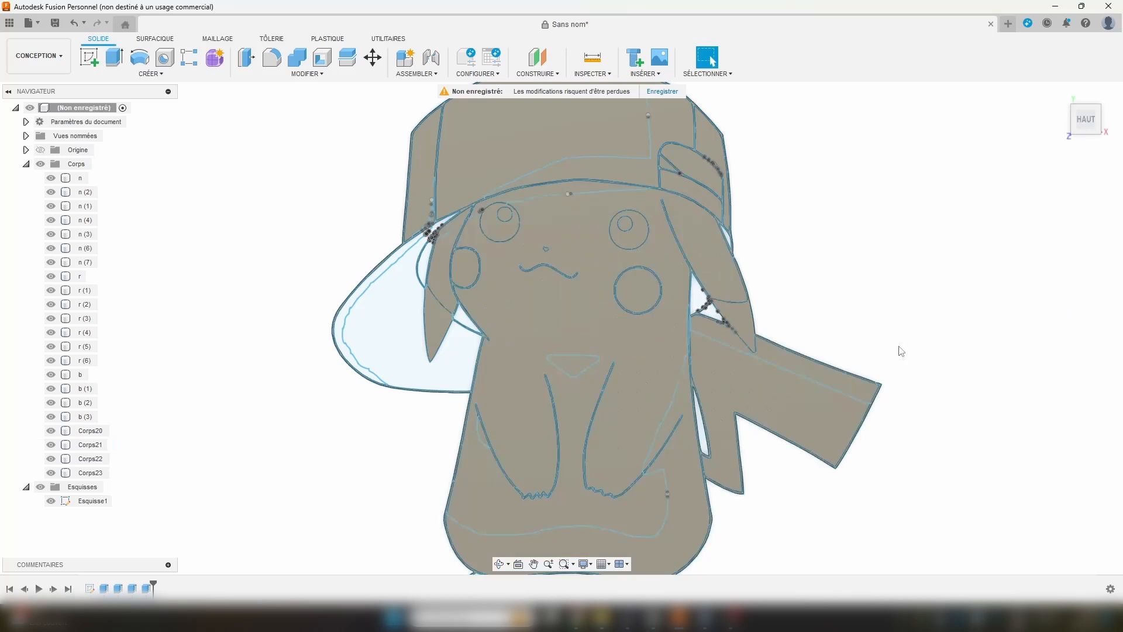
# Step: Rename the bodies Corps20 through Corps23 as j
pyautogui.doubleClick(88, 430)
pyautogui.write('j')
pyautogui.doubleClick(94, 446)
pyautogui.write('j')
pyautogui.doubleClick(91, 459)
pyautogui.write('j')
pyautogui.doubleClick(89, 471)
pyautogui.write('j')
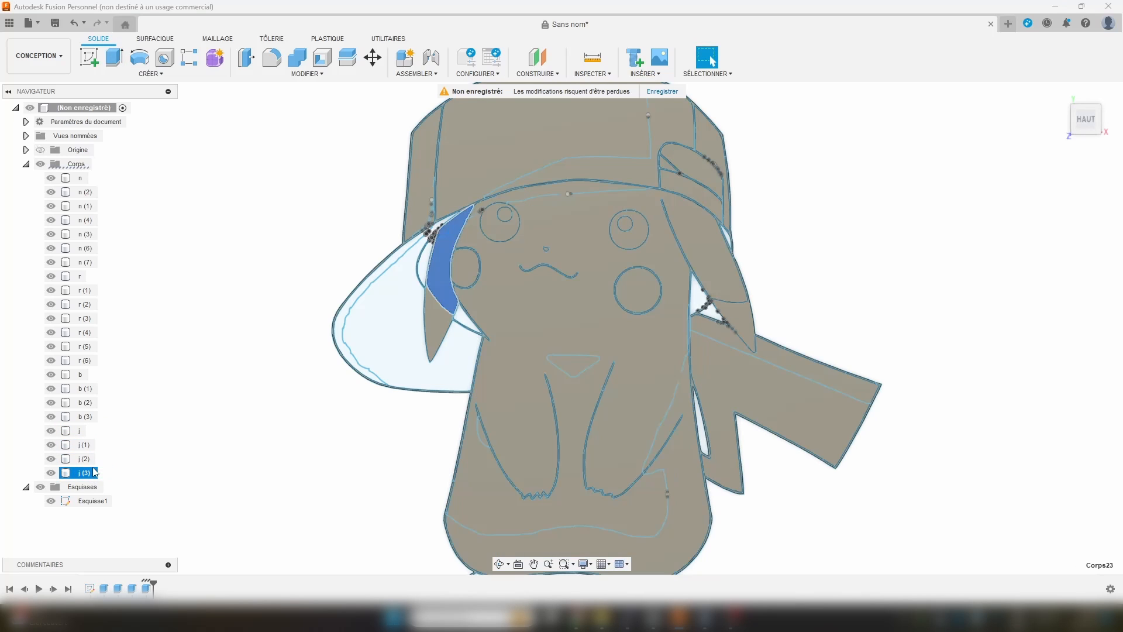
pyautogui.click(276, 386)
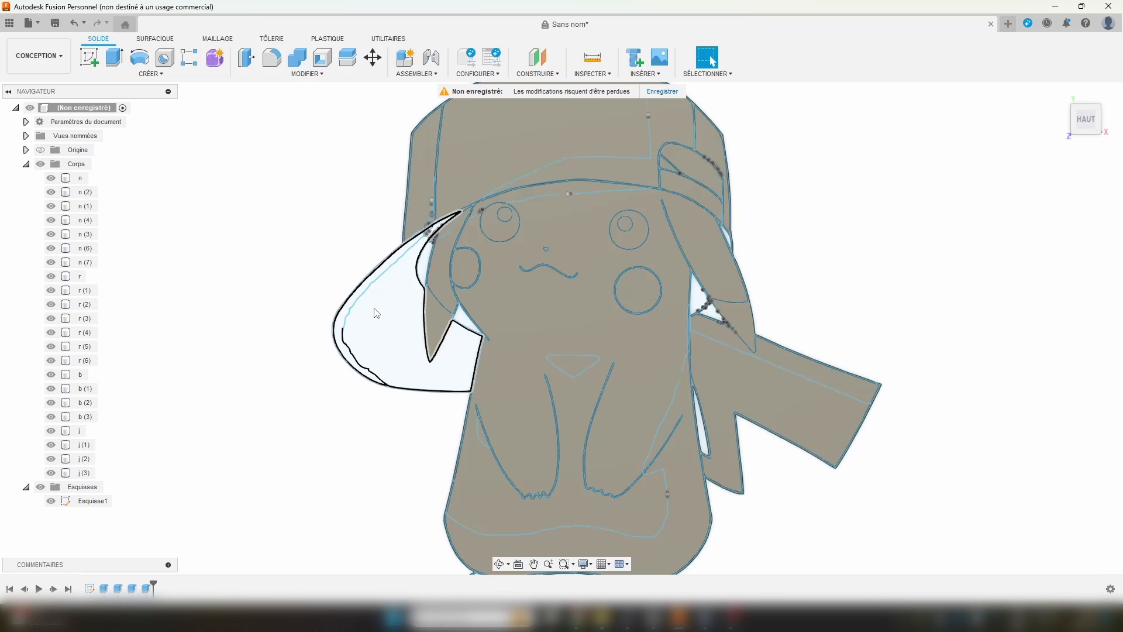
# Step: Extrude the cap brim's contour 0.4 mm to one side as a new body and rename it r
pyautogui.click(388, 316)
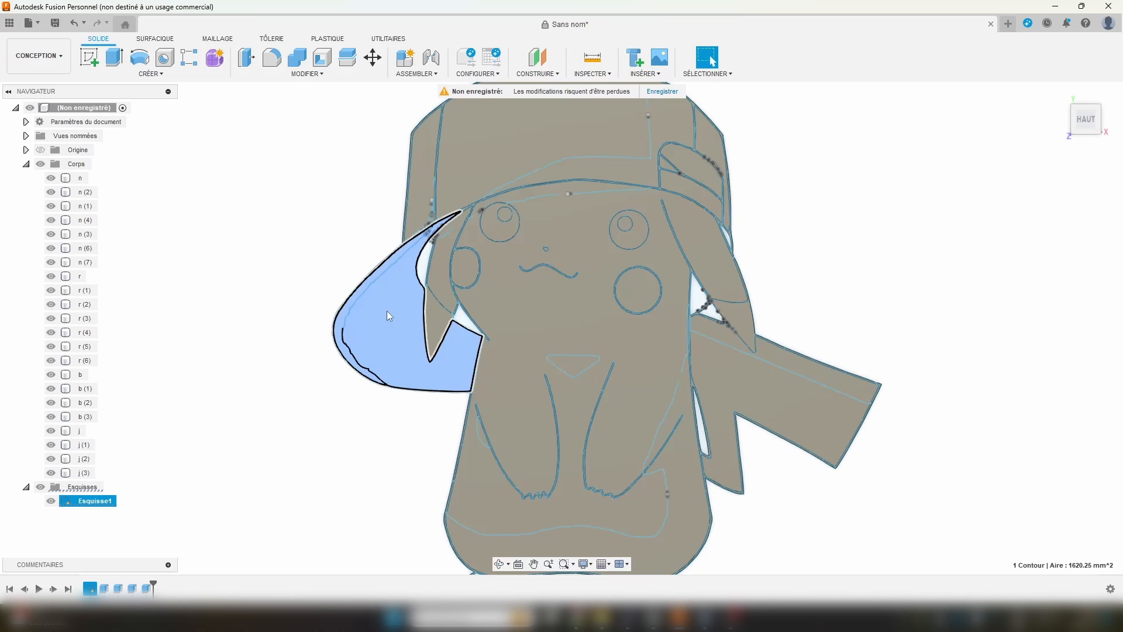
pyautogui.press('e')
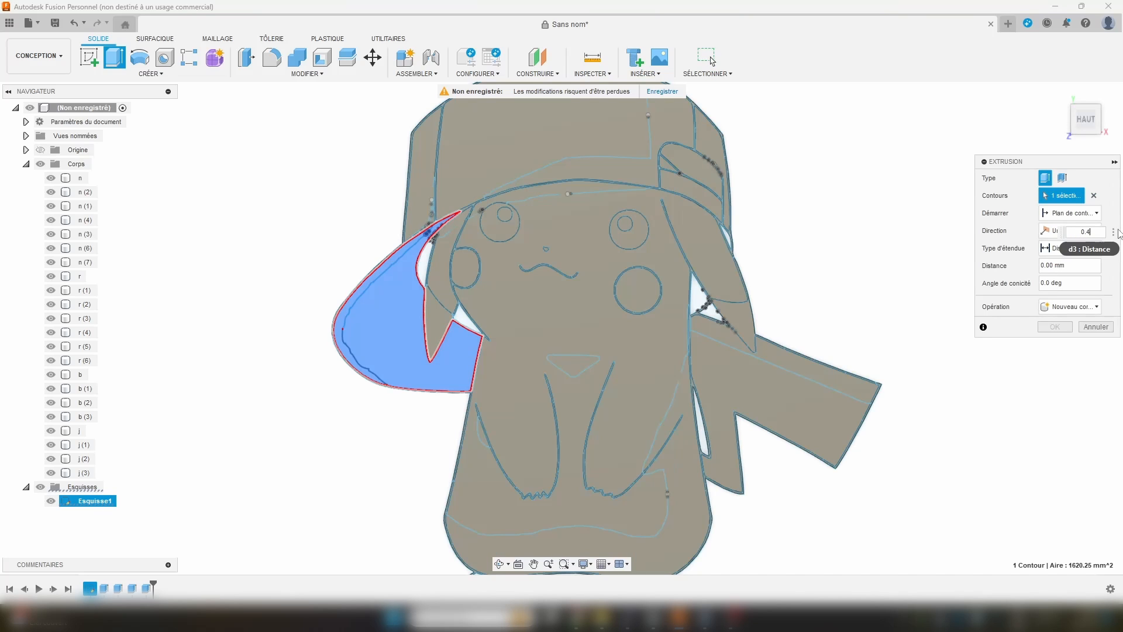
pyautogui.press('Return')
pyautogui.click(1070, 307)
pyautogui.click(1069, 338)
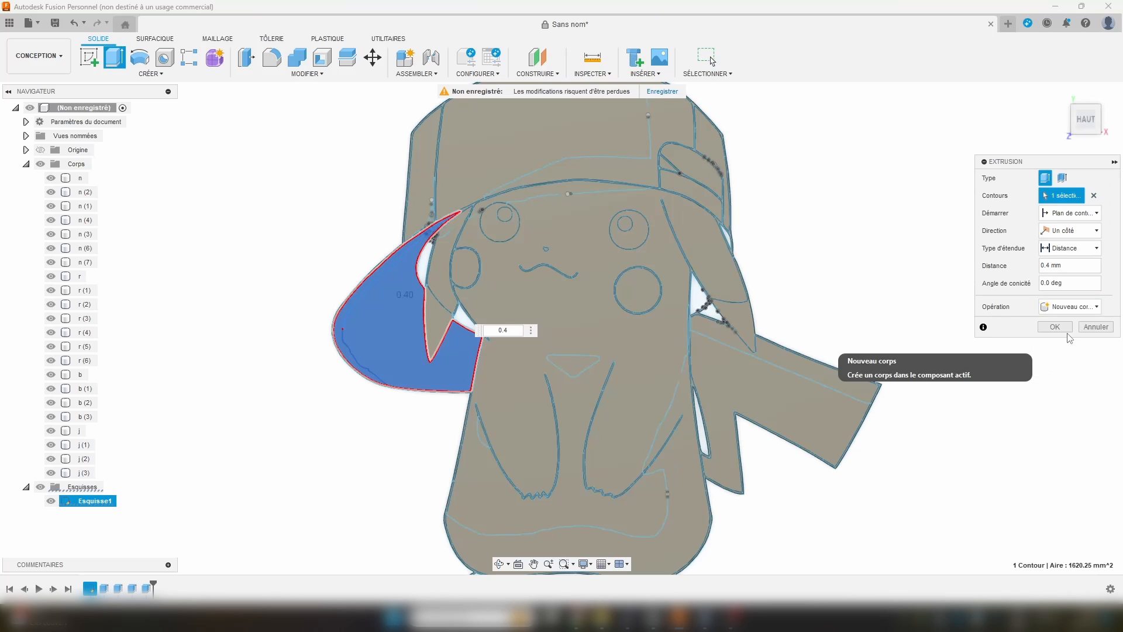
pyautogui.click(1055, 326)
pyautogui.doubleClick(92, 485)
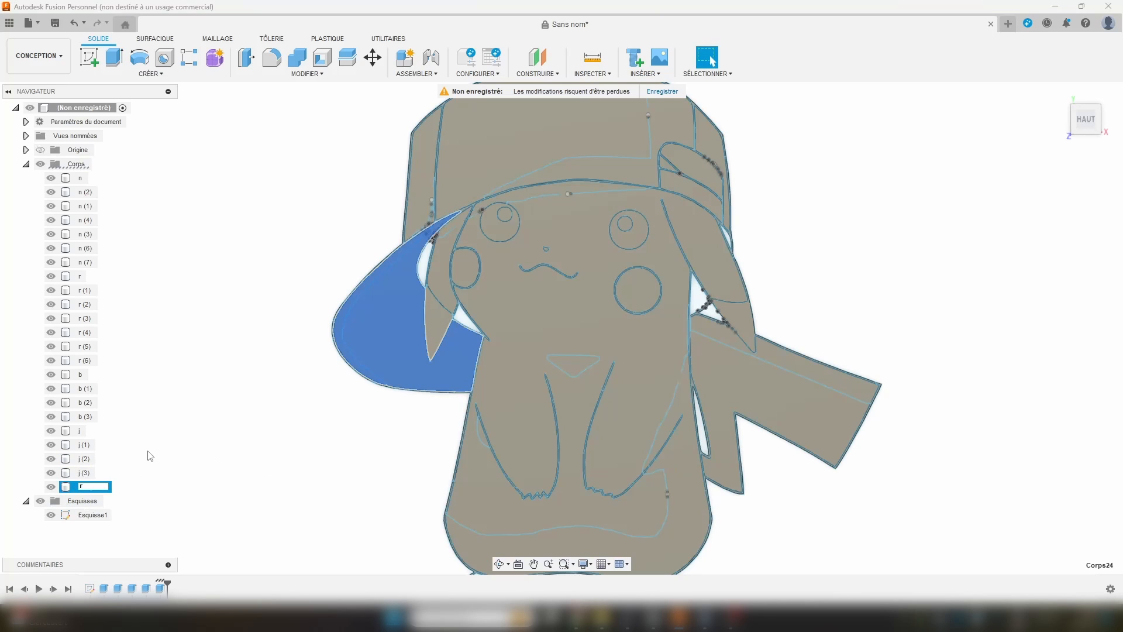
pyautogui.click(223, 444)
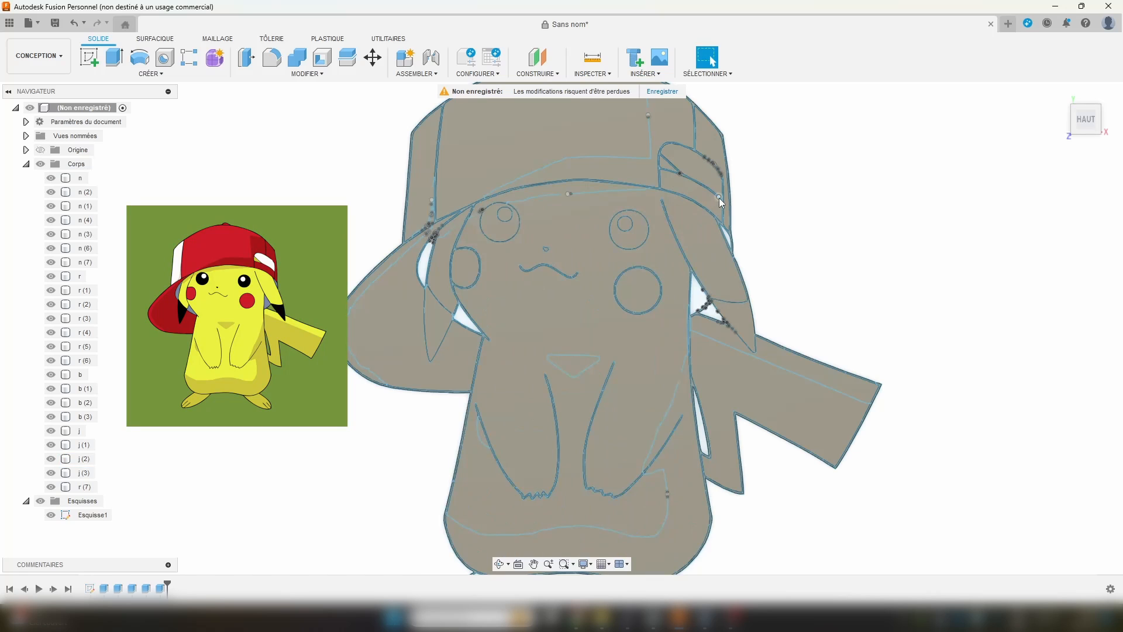
# Step: Start an extrusion with four small areas: crescent and wedge beside the brim-side ear, triangle beside the other ear, and sliver at the cap's edge
pyautogui.click(690, 207)
pyautogui.scroll(3, 478, 296)
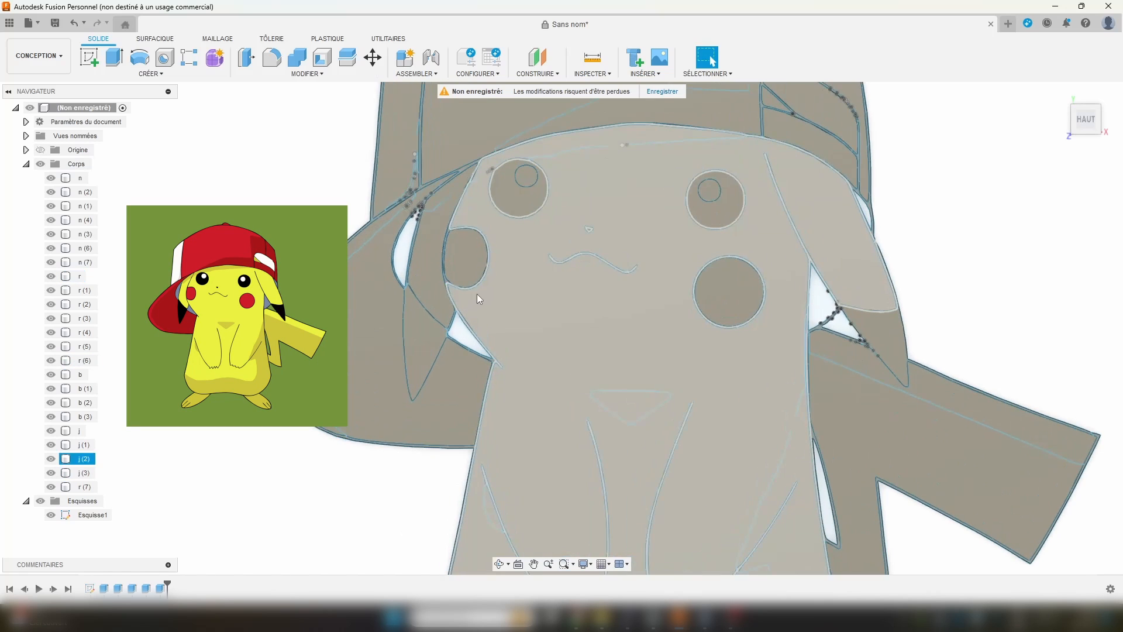
pyautogui.click(440, 248)
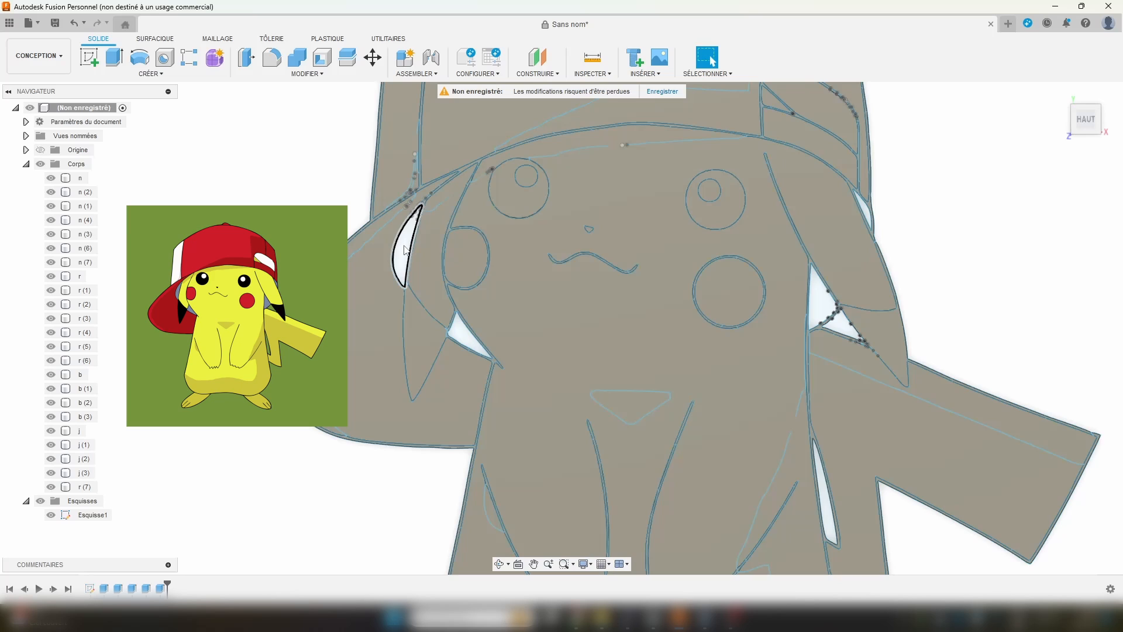
pyautogui.press('e')
pyautogui.click(405, 250)
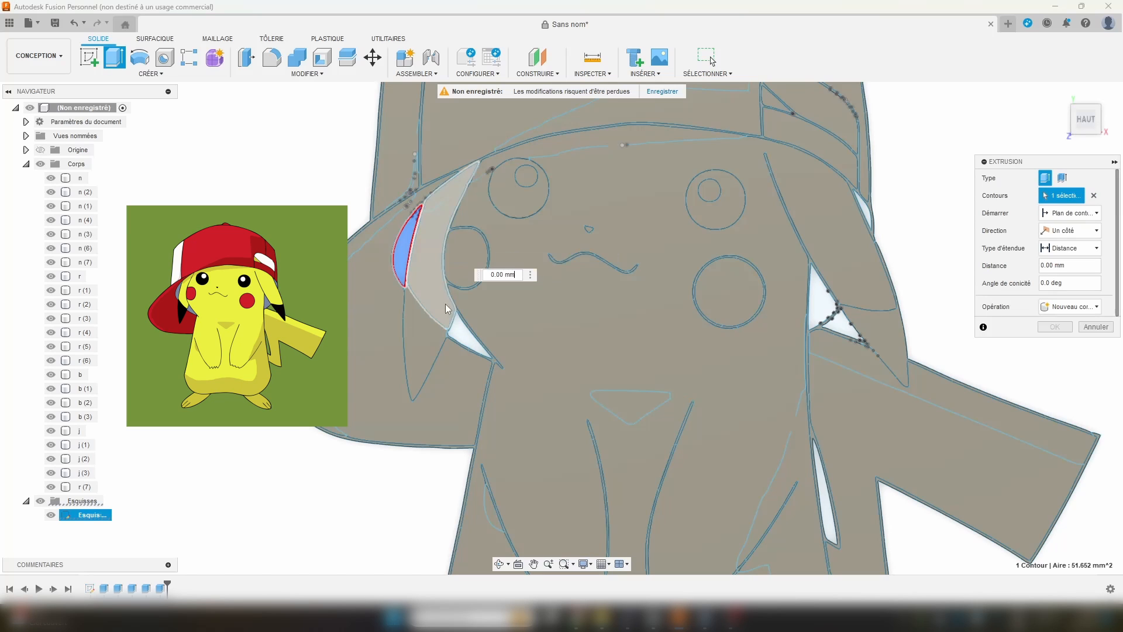
pyautogui.click(468, 334)
pyautogui.click(822, 295)
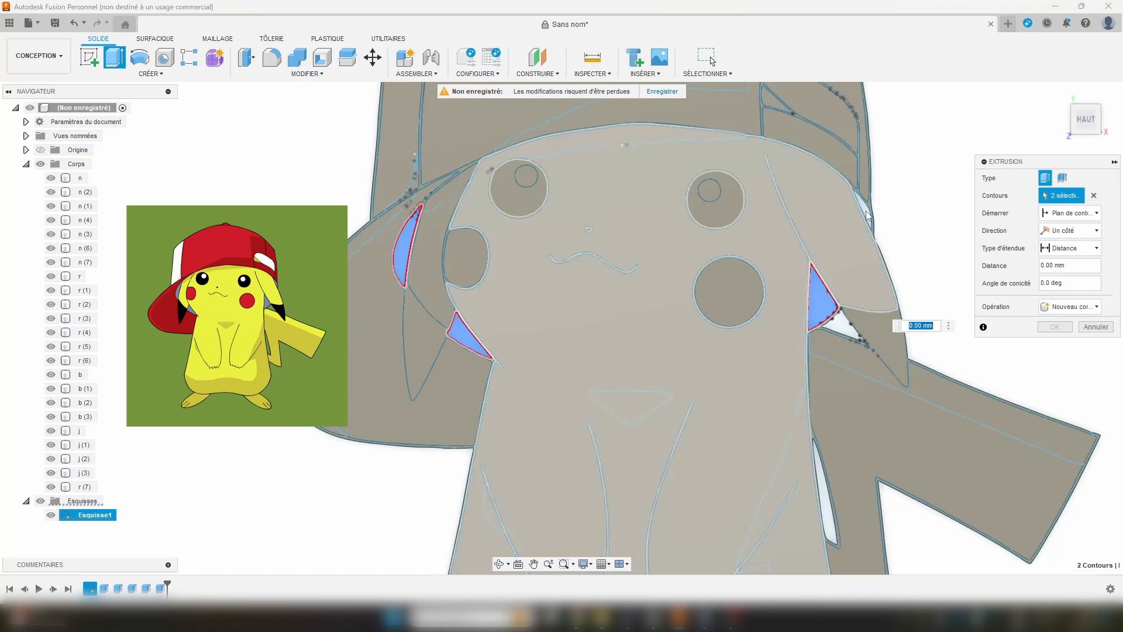
pyautogui.click(868, 215)
pyautogui.scroll(-5, 822, 269)
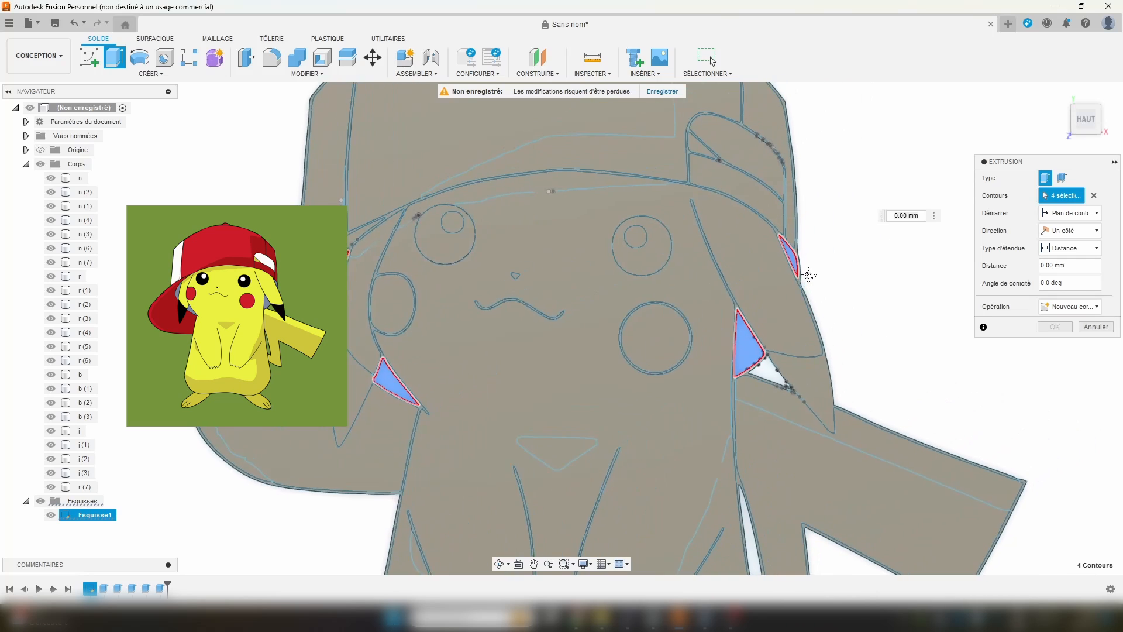
pyautogui.scroll(2, 825, 276)
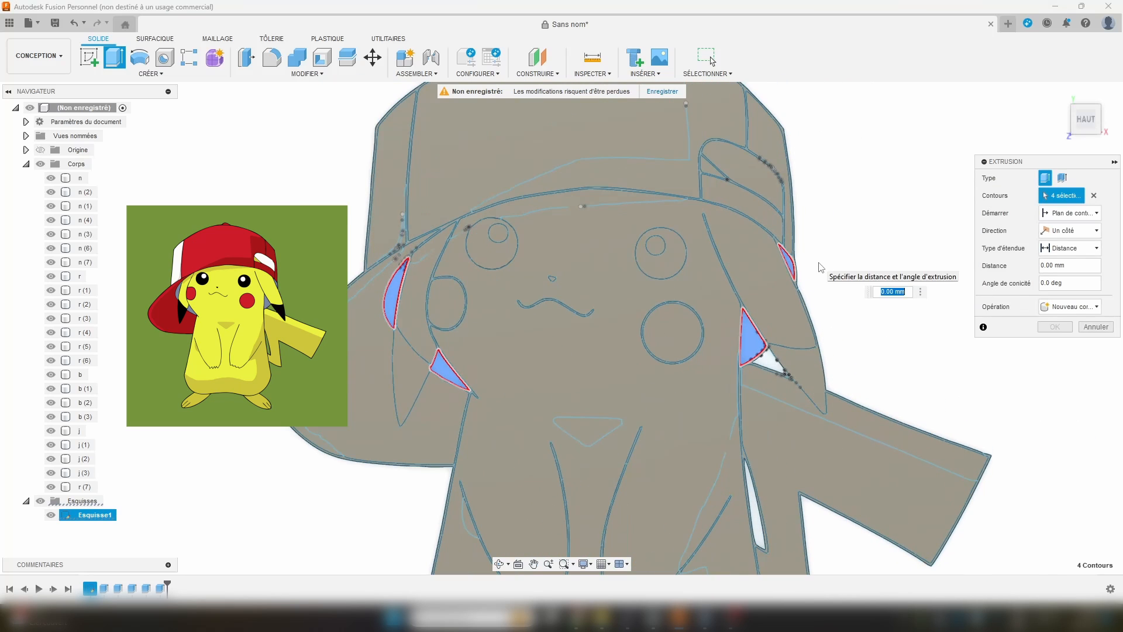
# Step: Extrude the four selected small contours 0.4 mm to one side as new bodies
pyautogui.write('0.6')
pyautogui.click(1070, 307)
pyautogui.click(1061, 357)
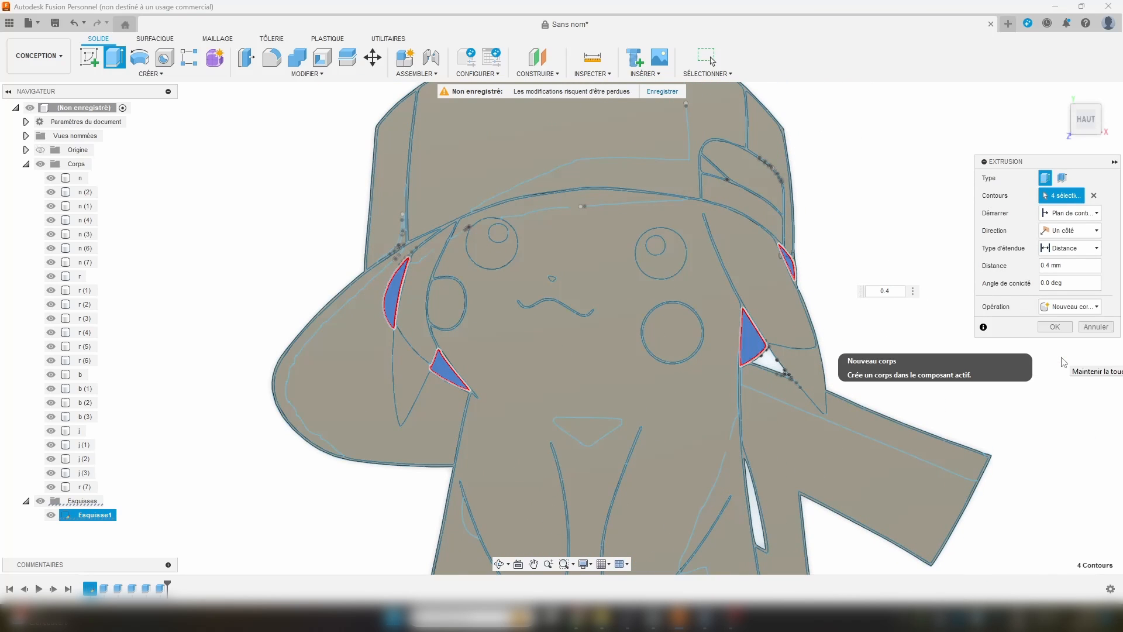
pyautogui.click(1056, 327)
# Step: Rename the bodies Corps25 through Corps28 as g
pyautogui.doubleClick(88, 501)
pyautogui.write('g')
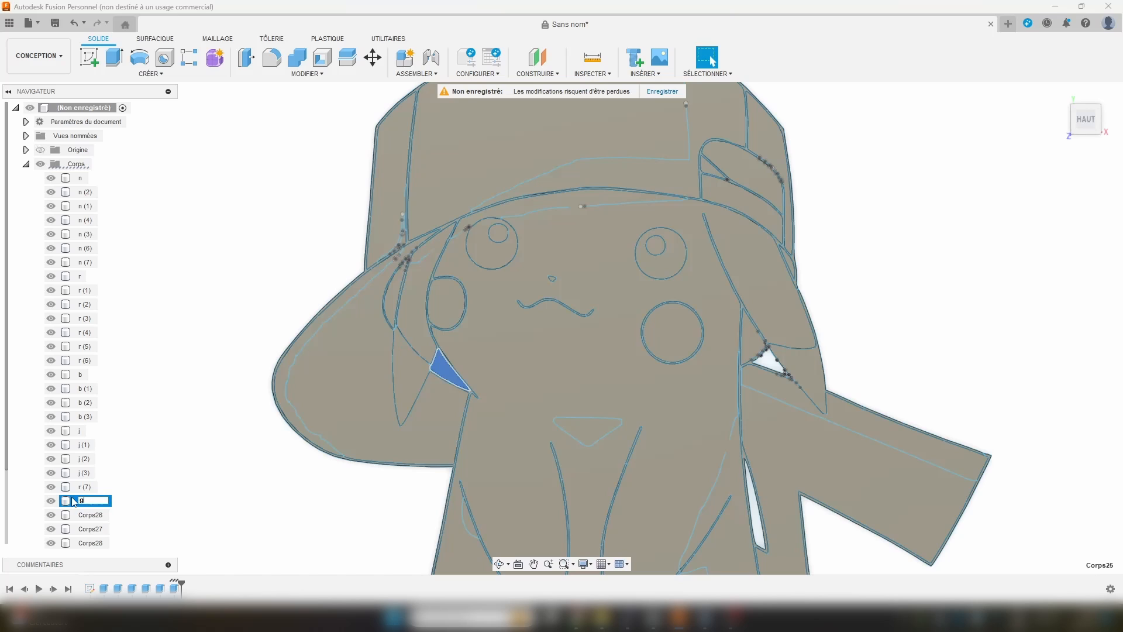
pyautogui.doubleClick(87, 514)
pyautogui.write('g')
pyautogui.doubleClick(88, 529)
pyautogui.write('g')
pyautogui.click(88, 542)
pyautogui.write('g')
pyautogui.press('Return')
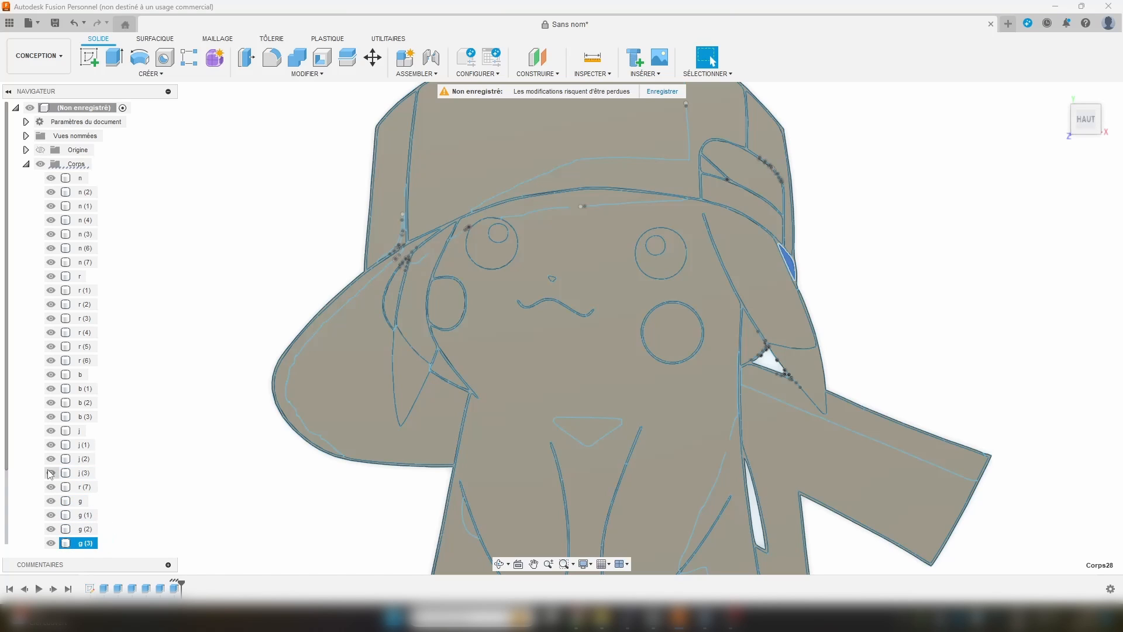
# Step: Extrude the small triangle under the tail-side ear and the narrow sliver between body and tail 0.4 mm as new bodies
pyautogui.moveTo(647, 369); pyautogui.dragTo(596, 294, button='middle')
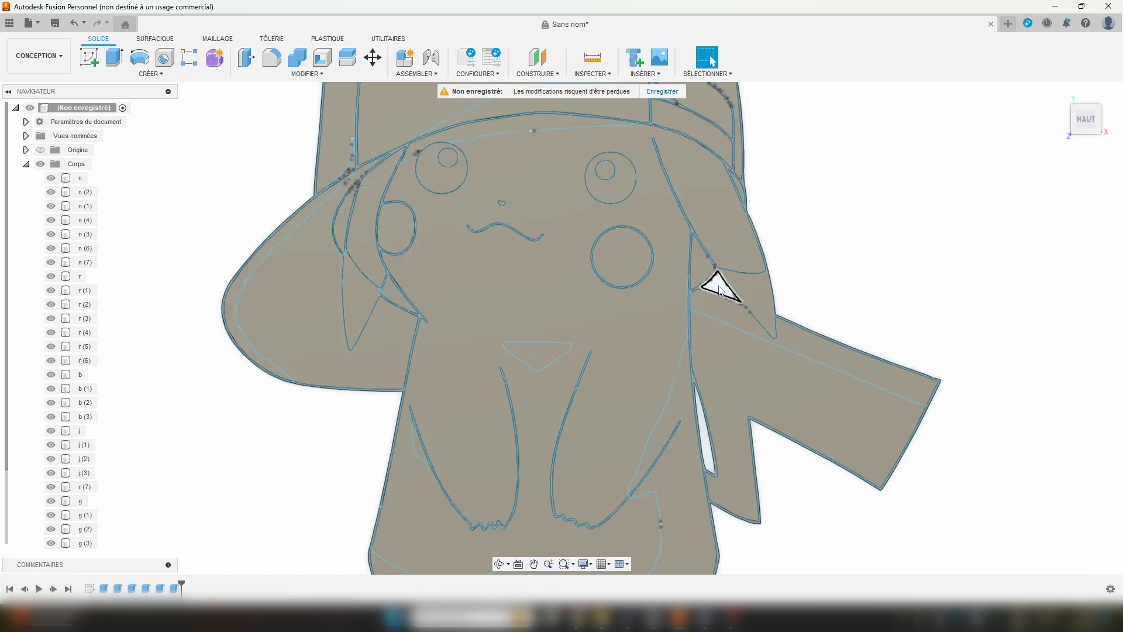
pyautogui.click(721, 291)
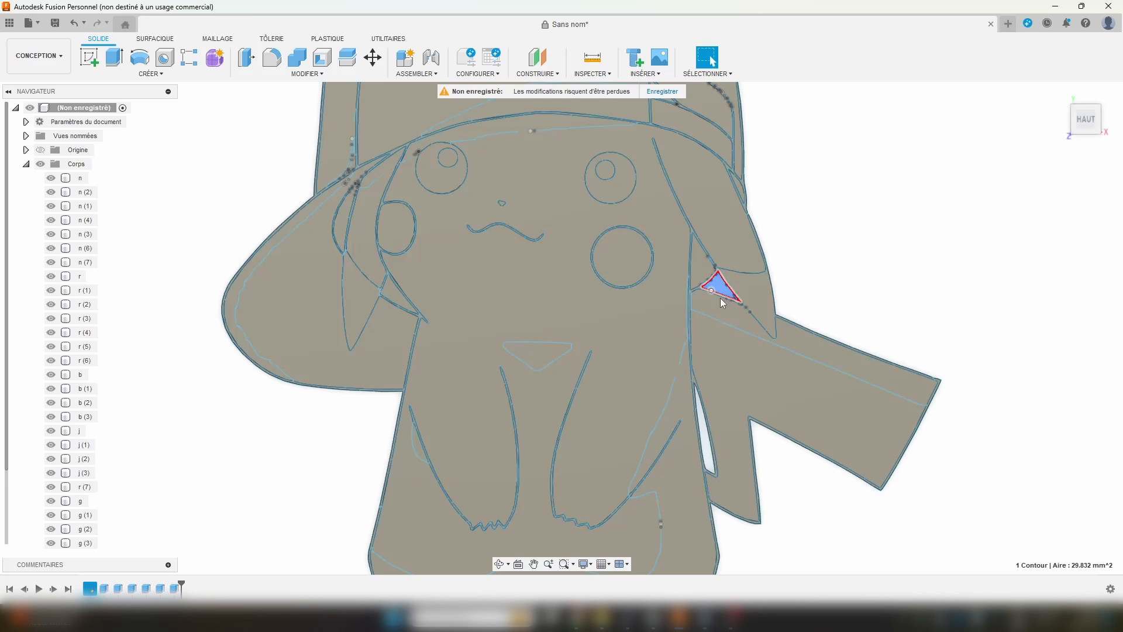
pyautogui.keyDown('ctrl'); pyautogui.click(708, 447); pyautogui.keyUp('ctrl')
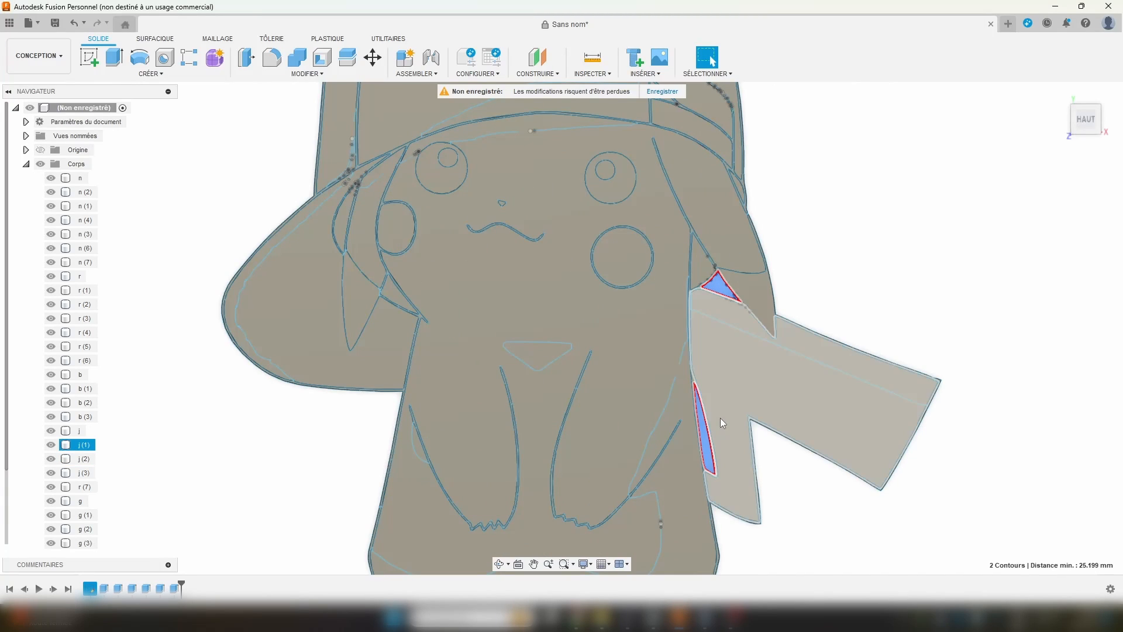
pyautogui.press('e')
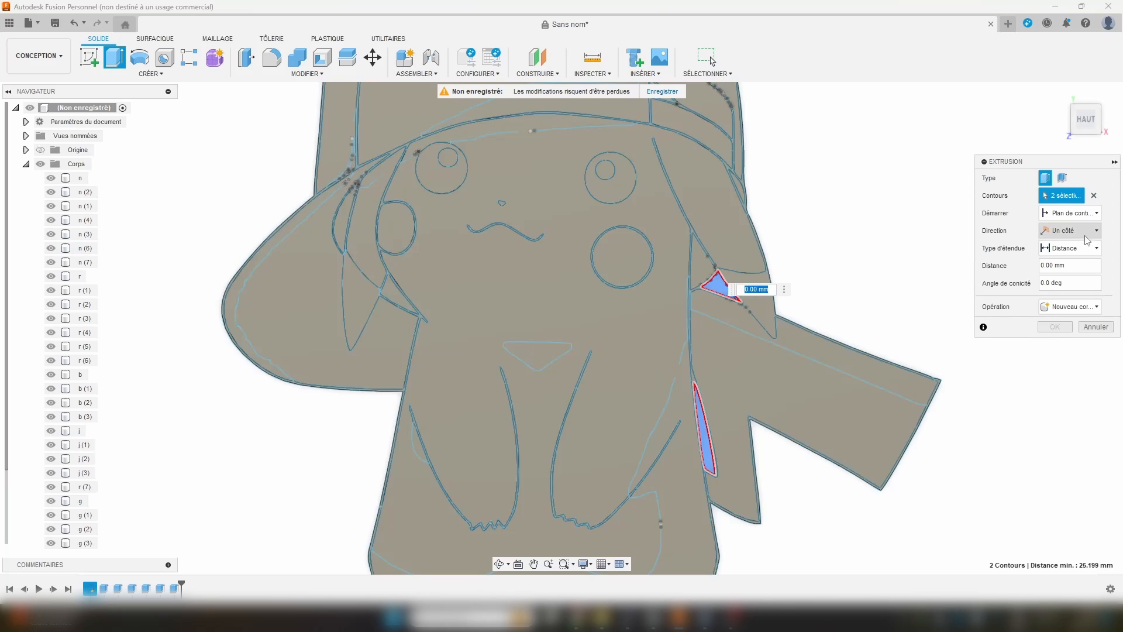
pyautogui.click(1084, 265)
pyautogui.write('10')
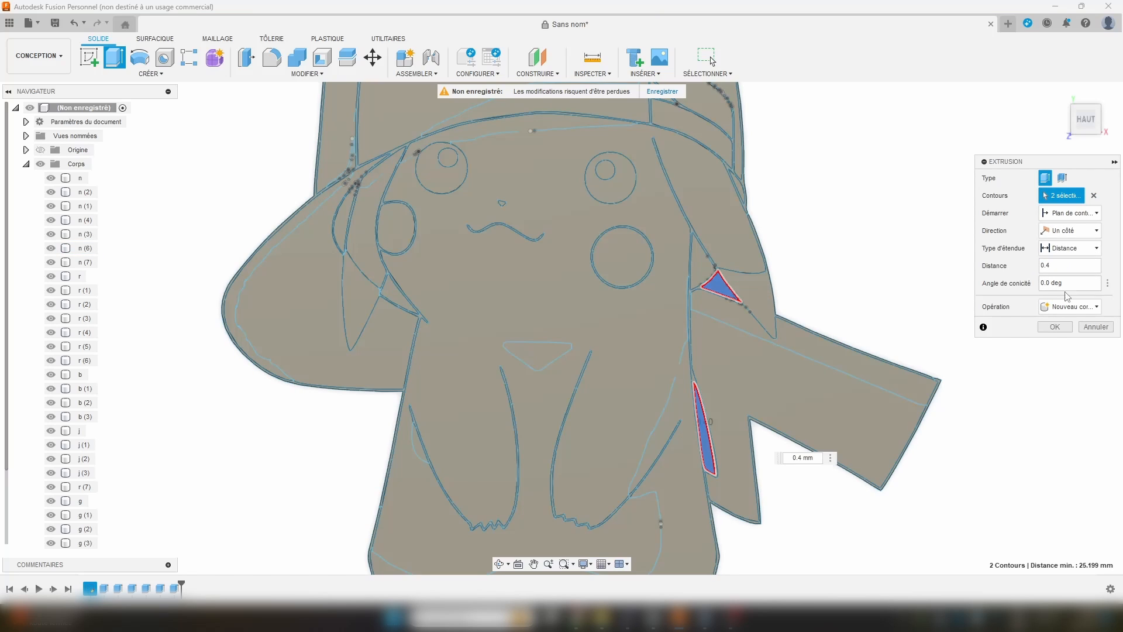
pyautogui.click(1062, 323)
# Step: Rename the bodies Corps29 and Corps30 as n
pyautogui.scroll(-3, 58, 439)
pyautogui.click(92, 502)
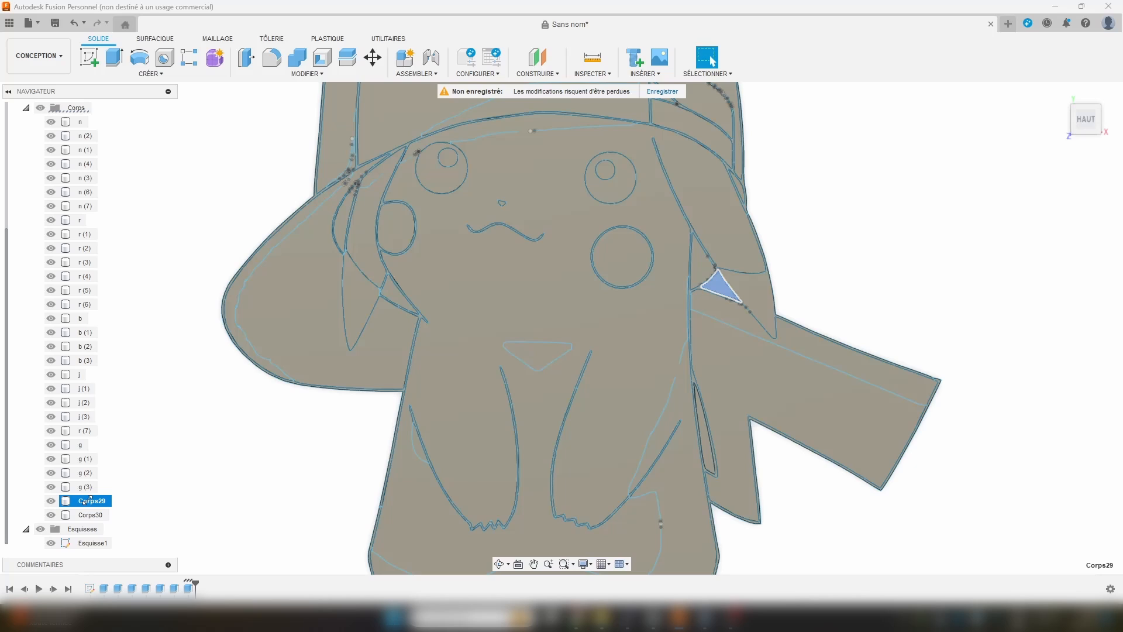
pyautogui.doubleClick(101, 500)
pyautogui.write('n')
pyautogui.click(93, 515)
pyautogui.write('n')
pyautogui.click(195, 439)
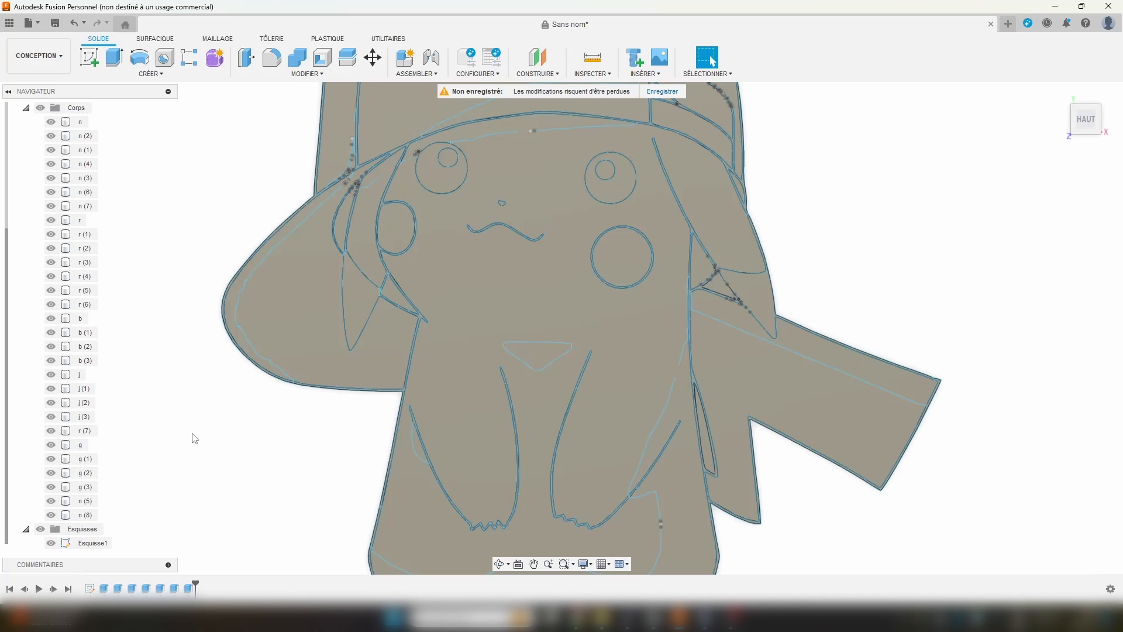
# Step: Extrude the contours of both feet 0.4 mm to one side as new bodies
pyautogui.scroll(-5, 258, 338)
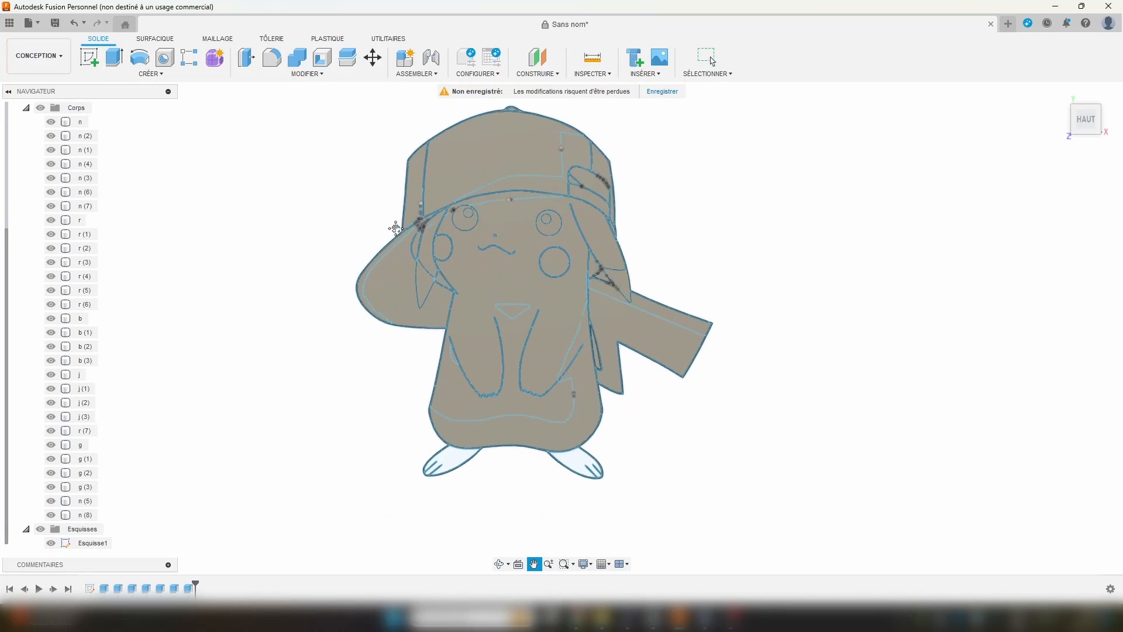
pyautogui.scroll(3, 515, 445)
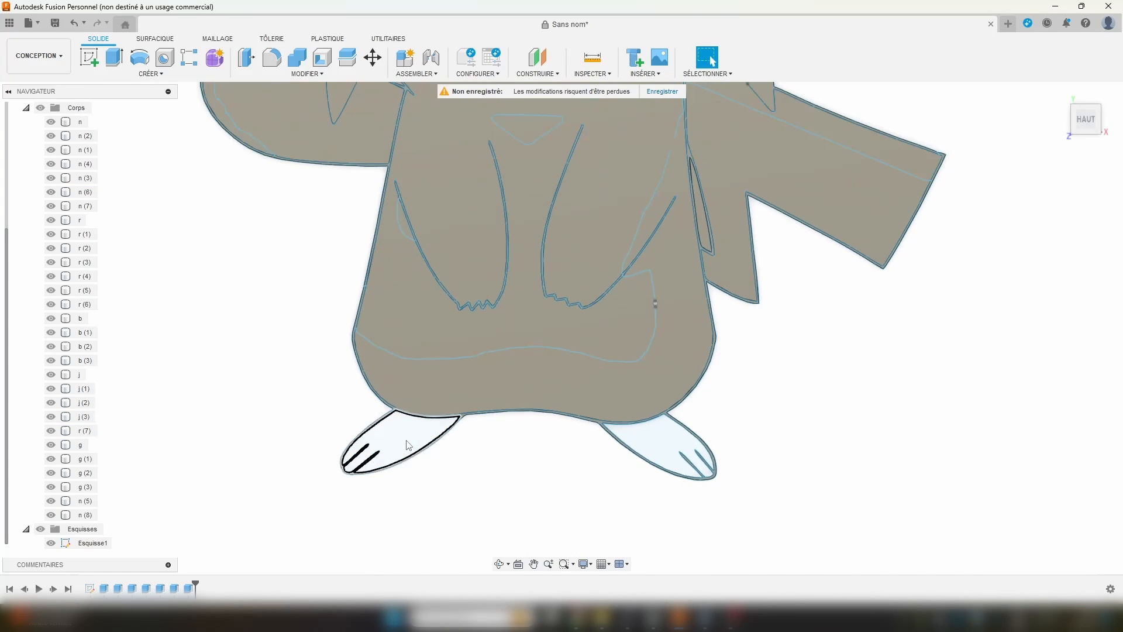
pyautogui.click(386, 444)
pyautogui.write('e')
pyautogui.write('4')
pyautogui.click(1079, 309)
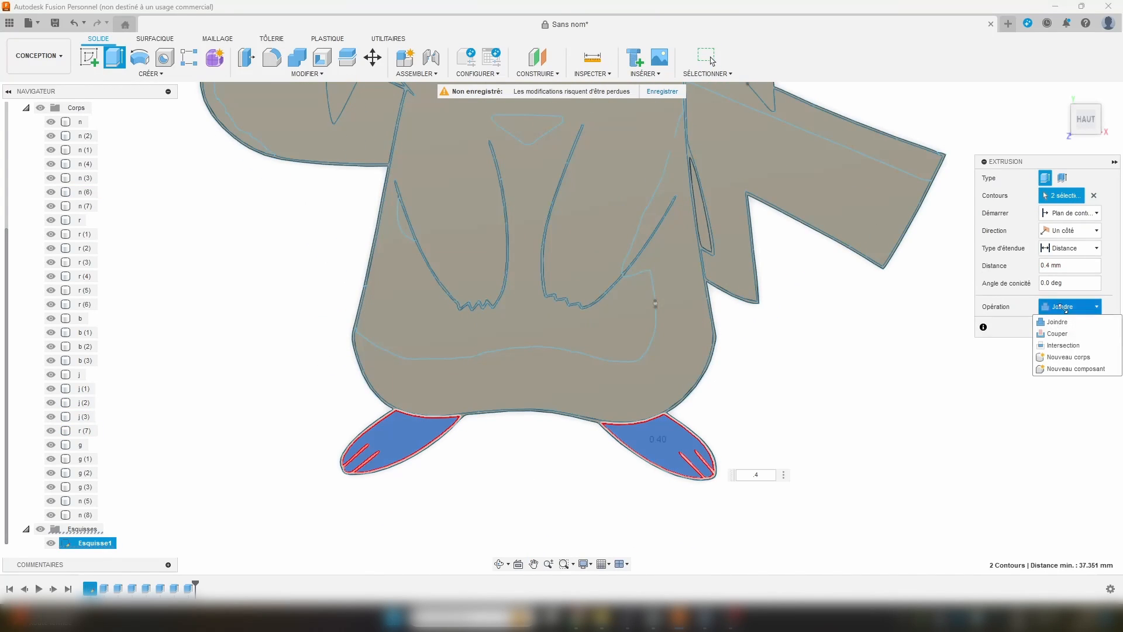
pyautogui.click(1061, 359)
pyautogui.press('Return')
# Step: Rename the two new foot bodies as j
pyautogui.scroll(-1, 94, 515)
pyautogui.click(89, 502)
pyautogui.doubleClick(88, 501)
pyautogui.write('j')
pyautogui.doubleClick(95, 514)
pyautogui.write('j')
pyautogui.press('Return')
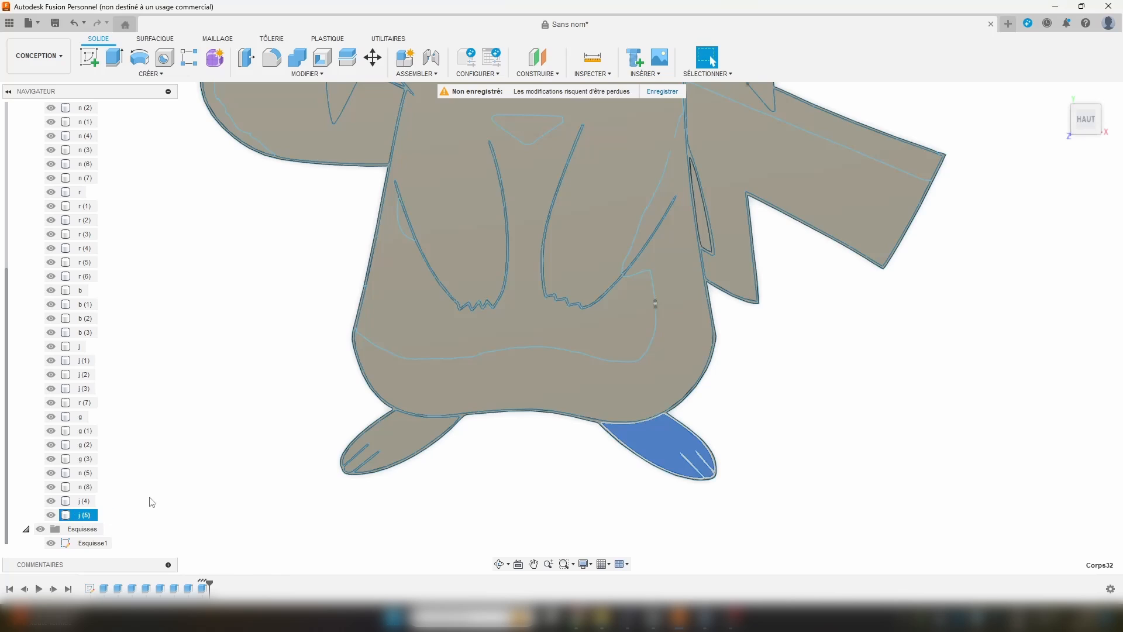
pyautogui.click(243, 345)
# Step: Open the Appearance tool and add the plastic ABS (blanc) to the design's appearances
pyautogui.scroll(-4, 243, 345)
pyautogui.moveTo(349, 310); pyautogui.dragTo(508, 328, button='middle')
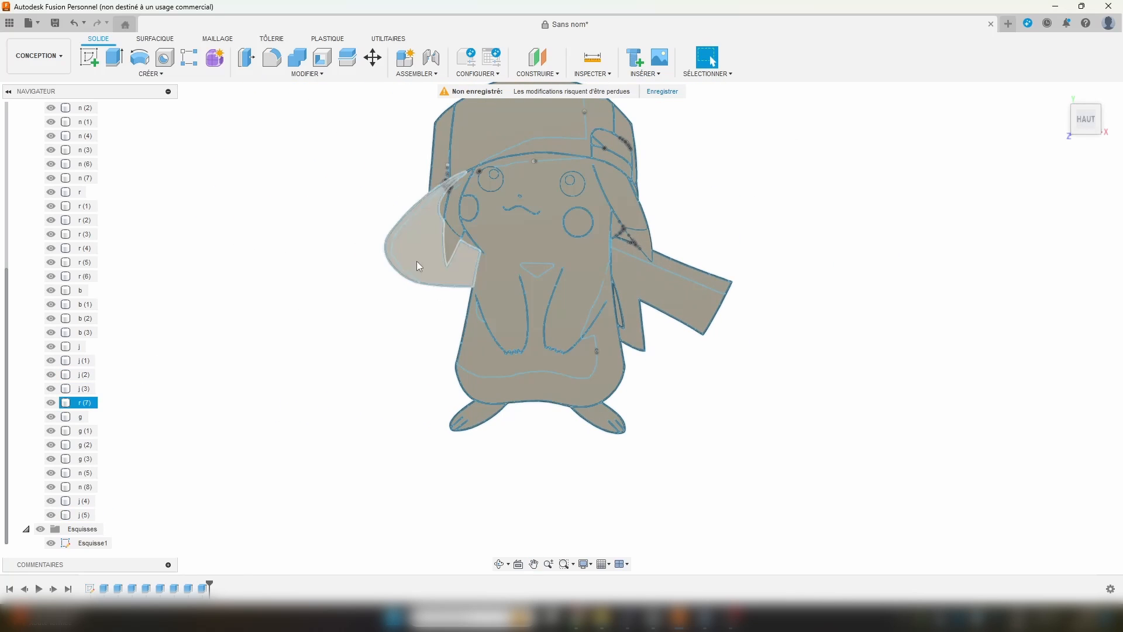
pyautogui.click(314, 74)
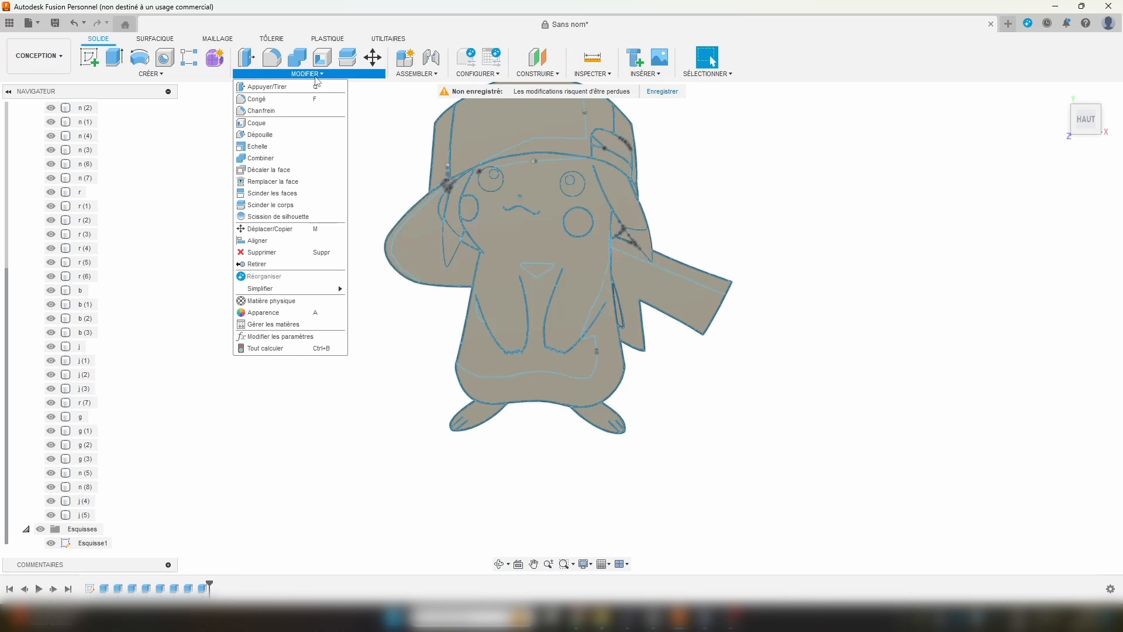
pyautogui.click(308, 313)
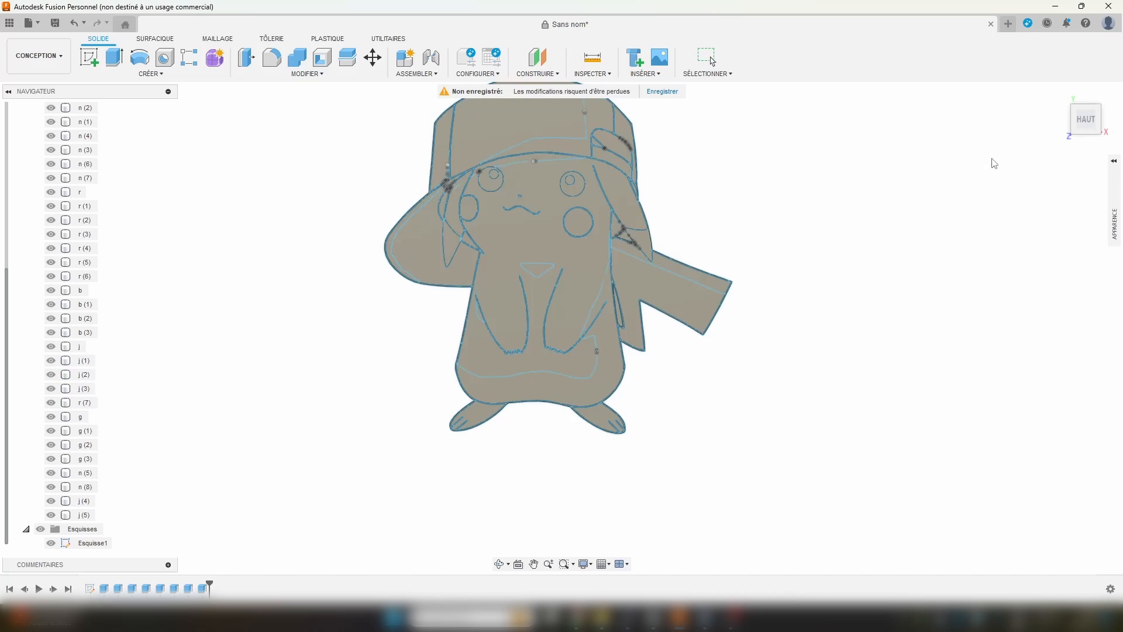
pyautogui.click(1114, 161)
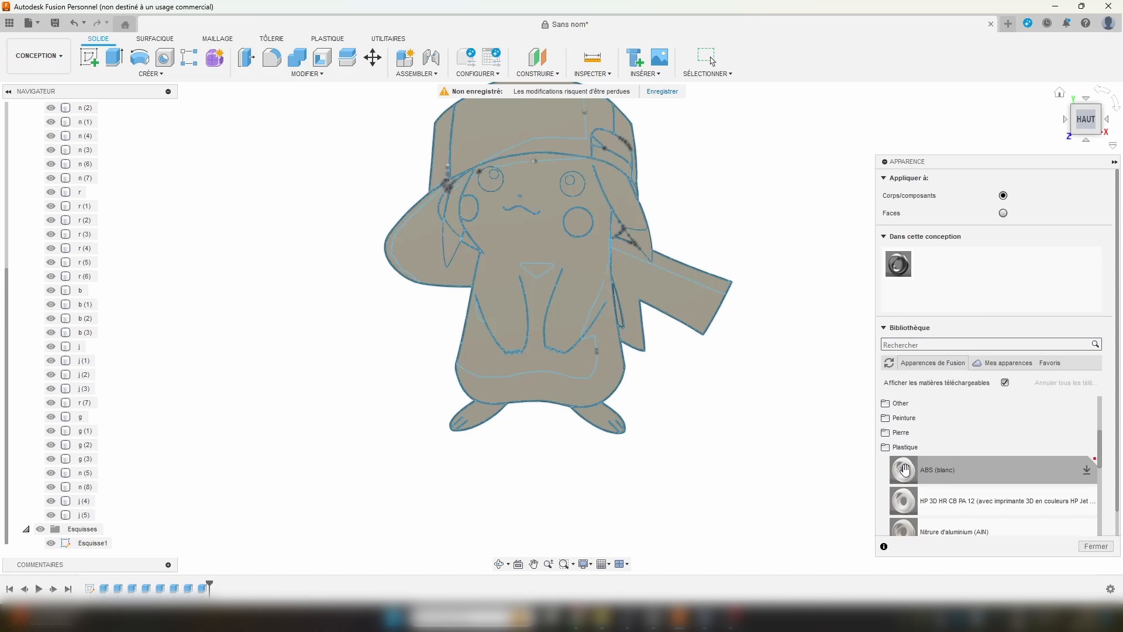
pyautogui.moveTo(905, 469); pyautogui.dragTo(926, 255)
# Step: Edit the design's ABS (blanc) appearance and change its colour to black
pyautogui.moveTo(756, 277); pyautogui.dragTo(770, 331, button='middle')
pyautogui.doubleClick(934, 263)
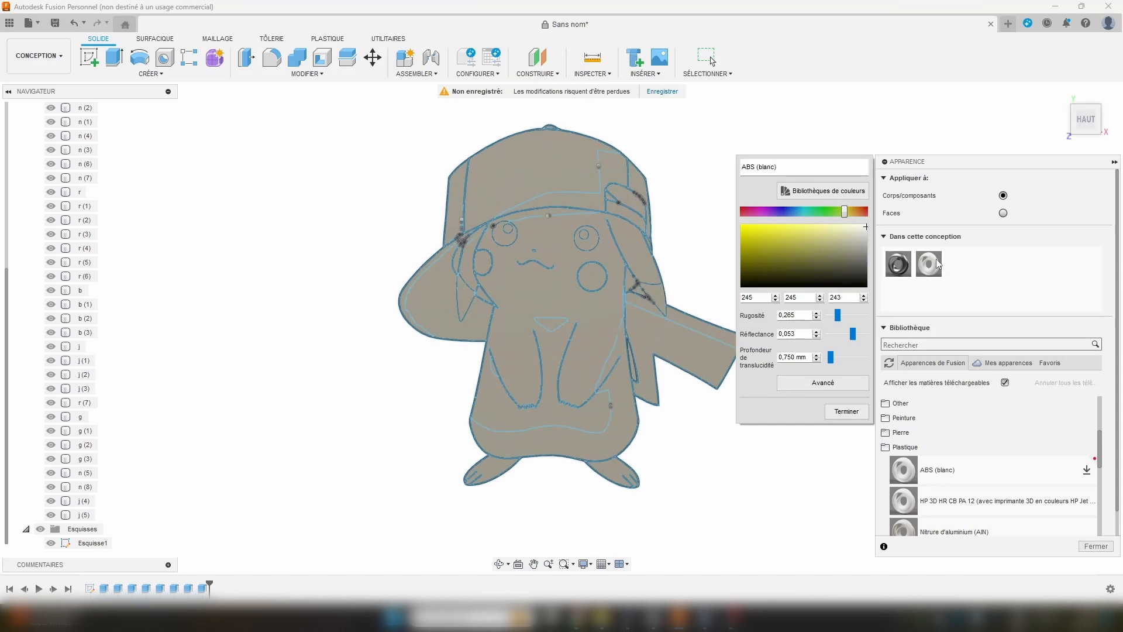
pyautogui.click(847, 411)
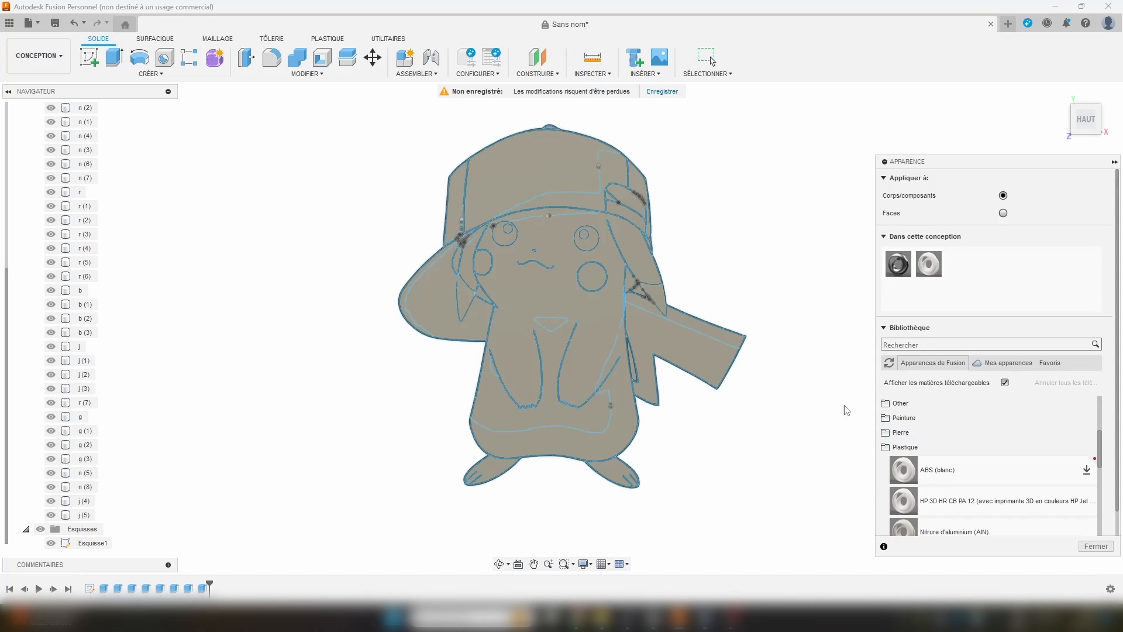
pyautogui.scroll(3, 63, 157)
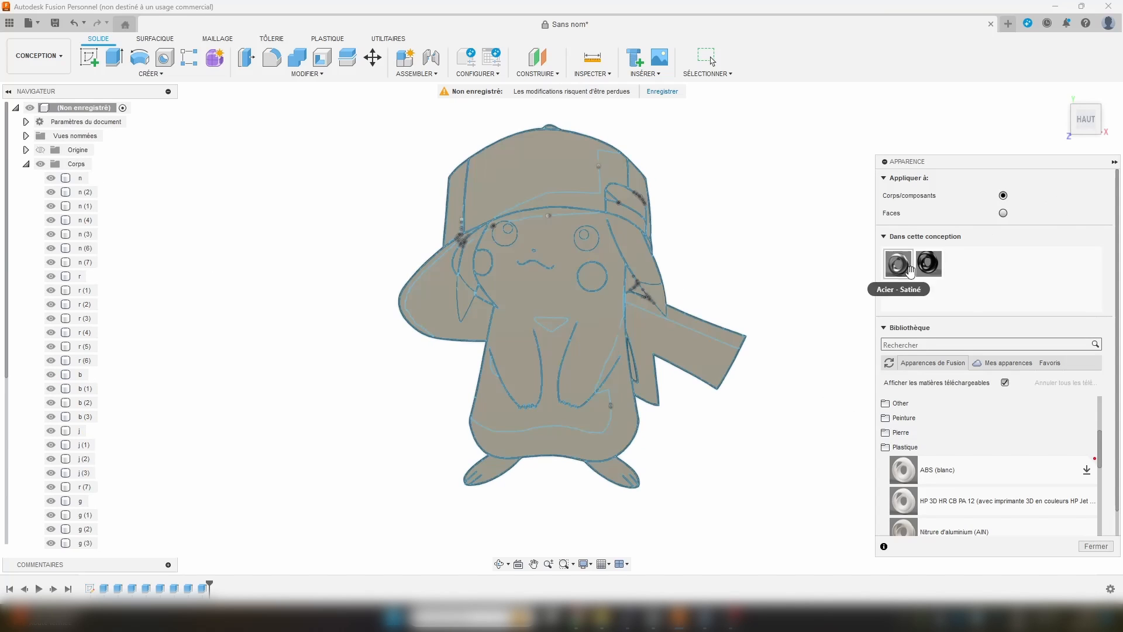
pyautogui.moveTo(937, 266)
pyautogui.mouseDown()
pyautogui.moveTo(951, 268)
pyautogui.moveTo(125, 209)
pyautogui.moveTo(88, 195)
pyautogui.moveTo(77, 261)
pyautogui.moveTo(810, 184)
pyautogui.moveTo(929, 262)
pyautogui.mouseUp()
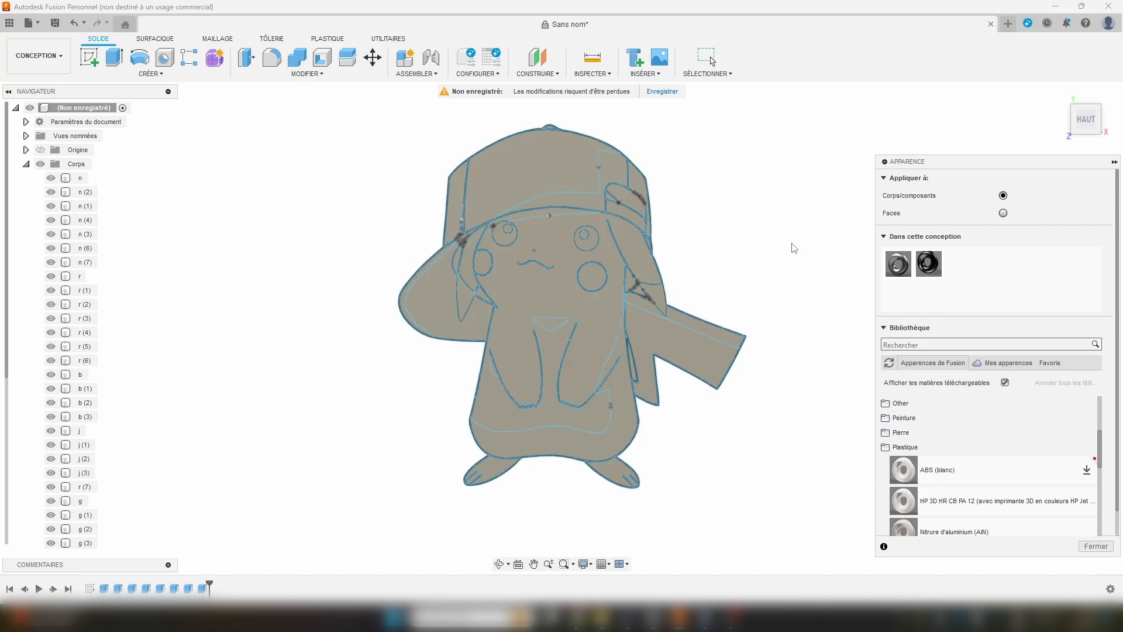
# Step: Apply the black ABS appearance to all the bodies named n, including n (5) and n (8)
pyautogui.click(80, 179)
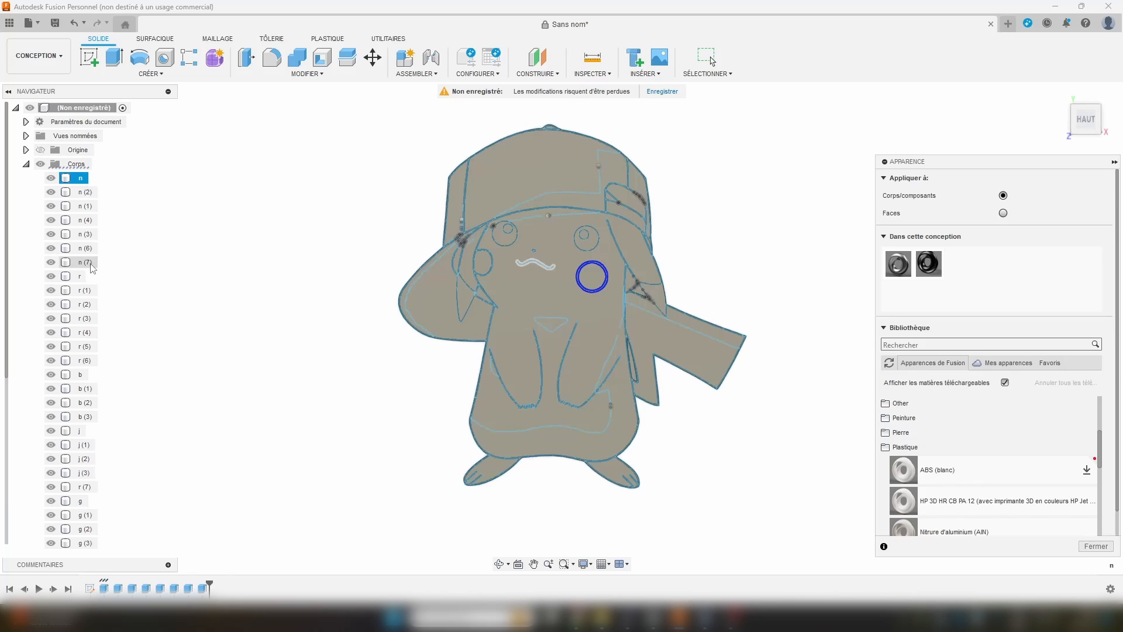
pyautogui.keyDown('shift'); pyautogui.click(85, 262); pyautogui.keyUp('shift')
pyautogui.scroll(-3, 85, 339)
pyautogui.scroll(-1, 85, 342)
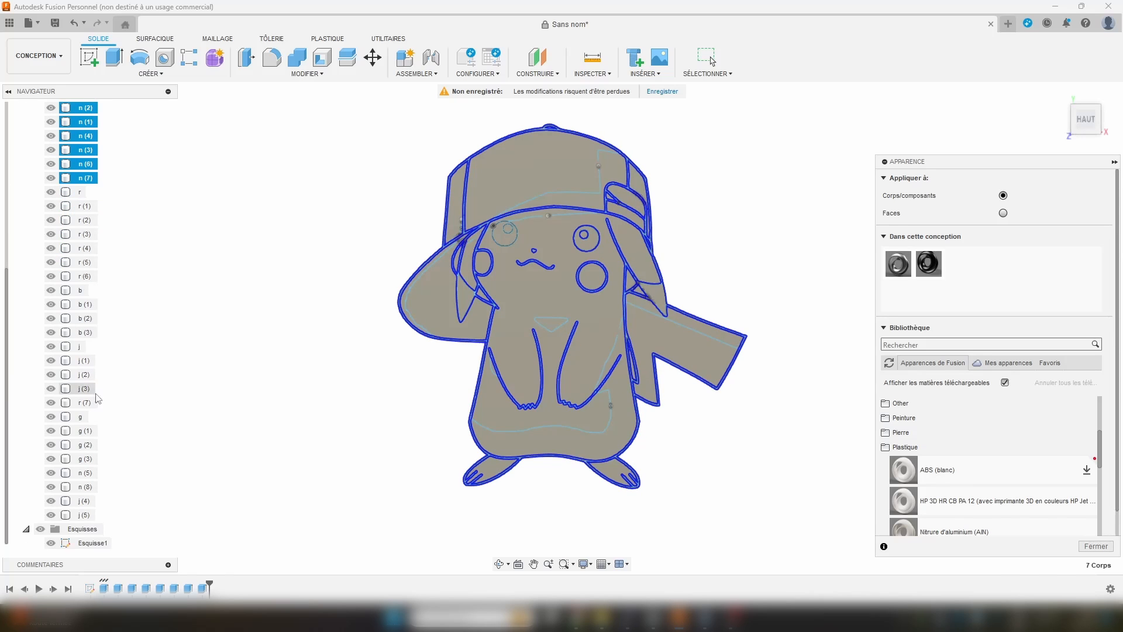
pyautogui.keyDown('ctrl'); pyautogui.click(85, 473); pyautogui.keyUp('ctrl')
pyautogui.keyDown('ctrl'); pyautogui.click(84, 487); pyautogui.keyUp('ctrl')
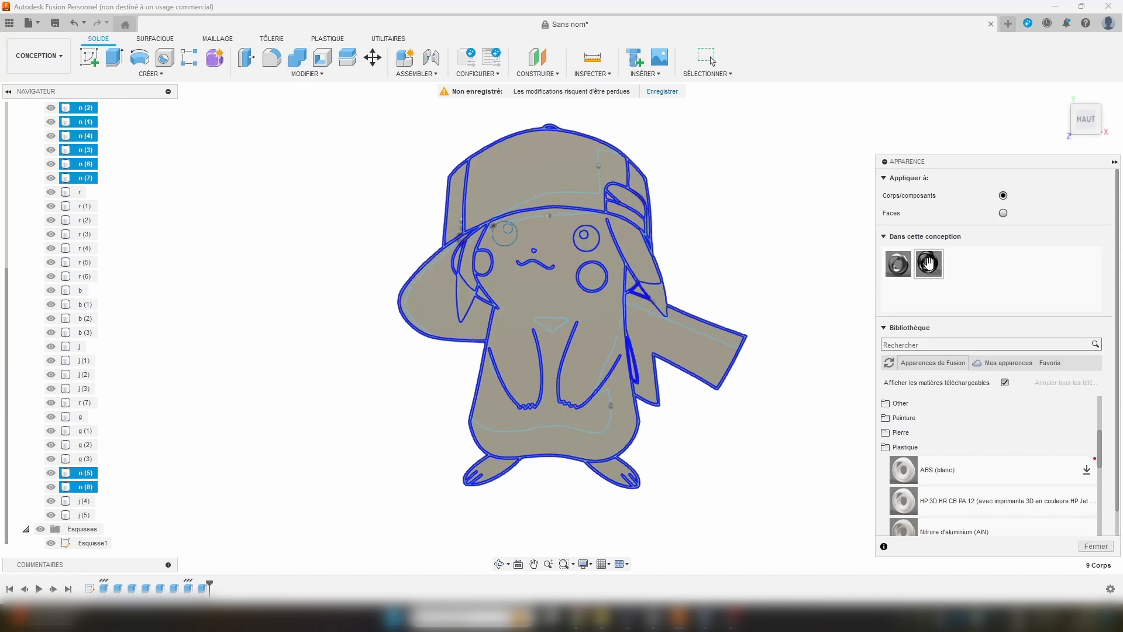
pyautogui.moveTo(928, 263); pyautogui.dragTo(80, 473)
pyautogui.click(731, 224)
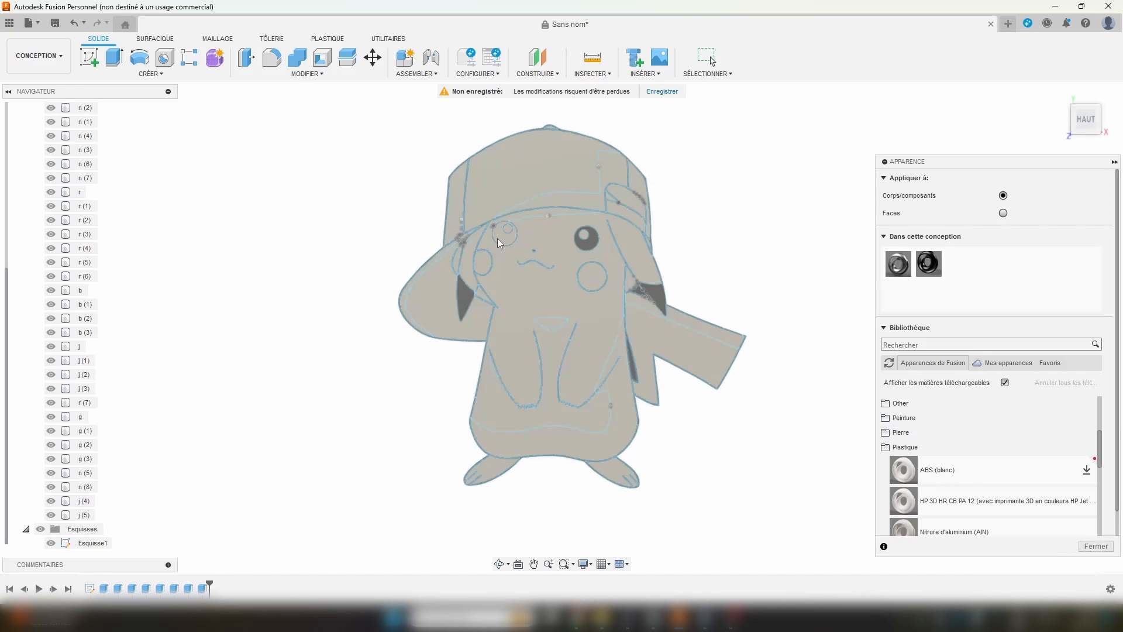
pyautogui.scroll(5, 476, 224)
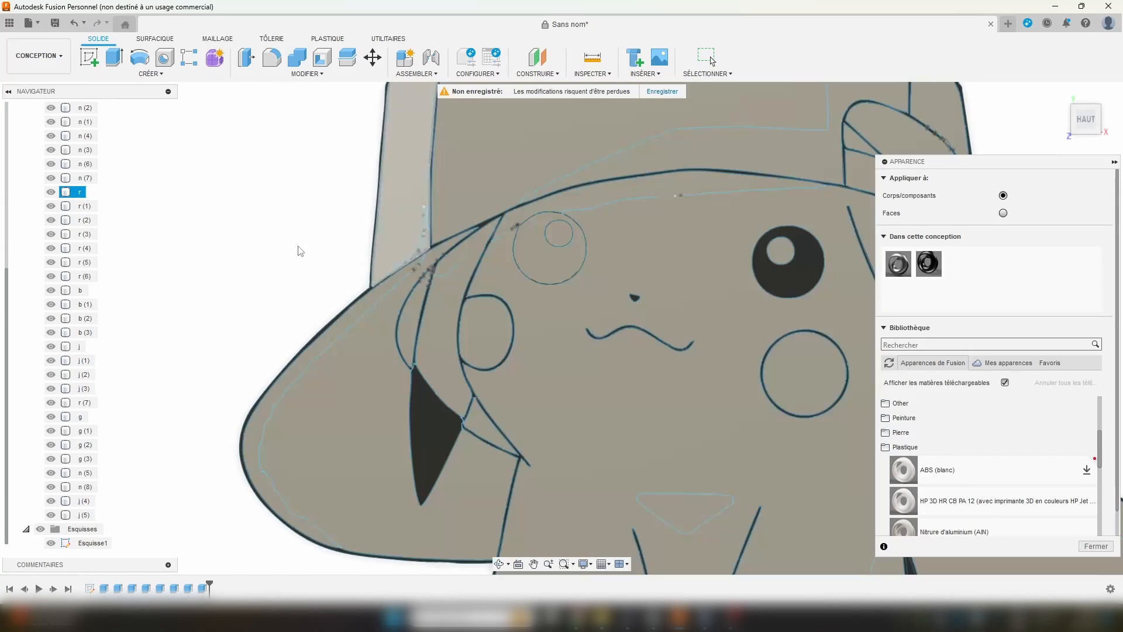
# Step: Rename the uncoloured eye's body as n and apply the black plastic appearance to it
pyautogui.click(82, 193)
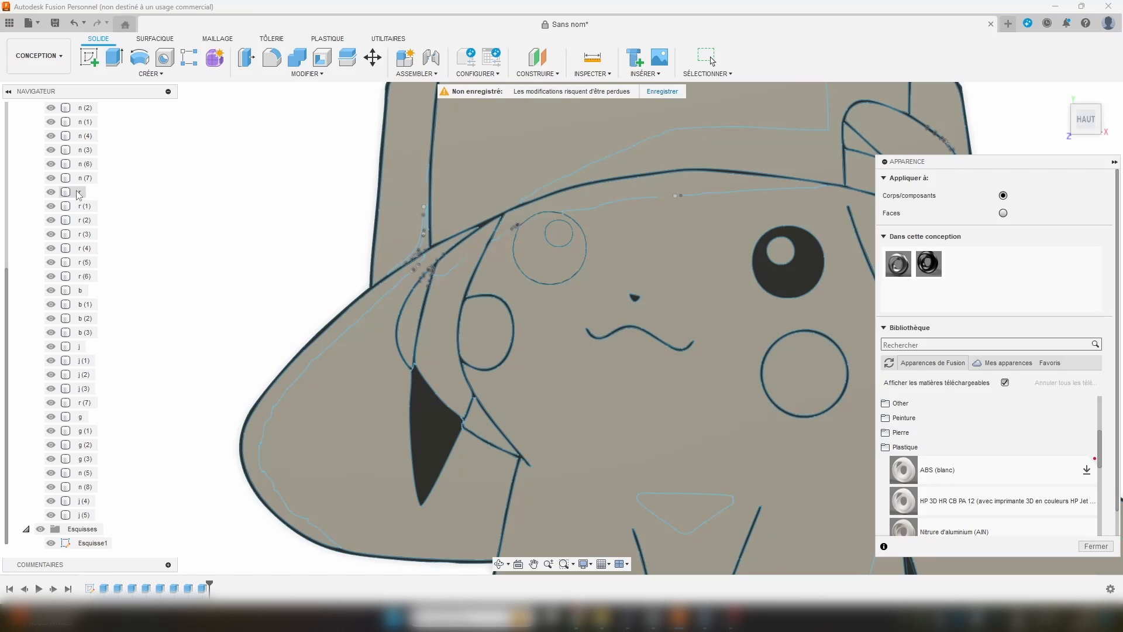
pyautogui.press('Escape')
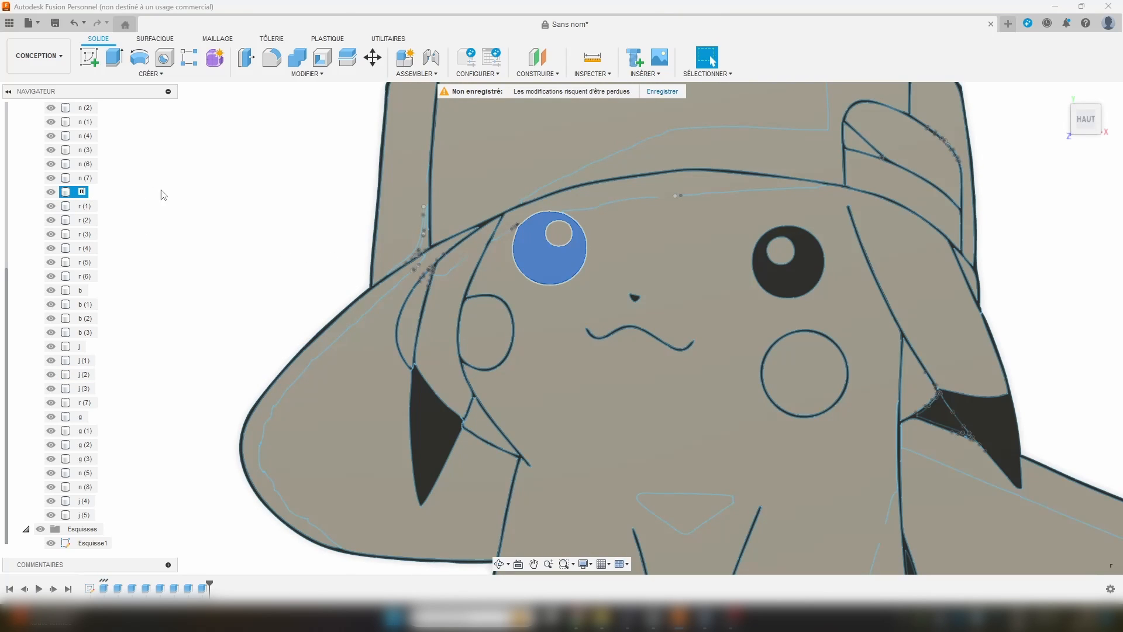
pyautogui.scroll(-5, 209, 208)
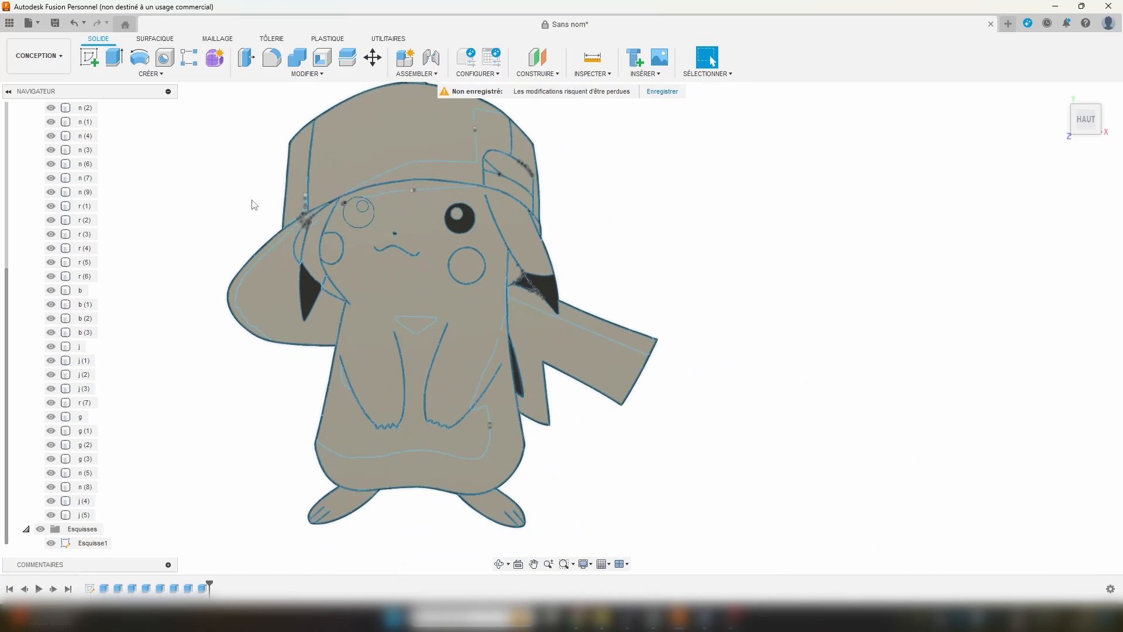
pyautogui.scroll(2, 252, 201)
pyautogui.press('a')
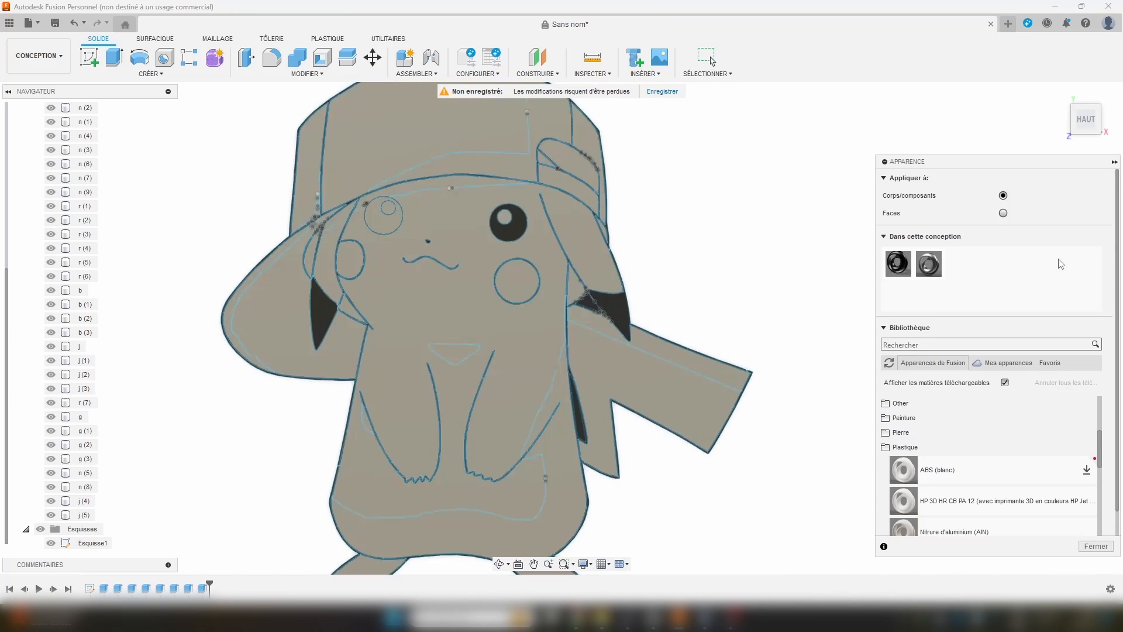
pyautogui.moveTo(898, 264); pyautogui.dragTo(385, 221)
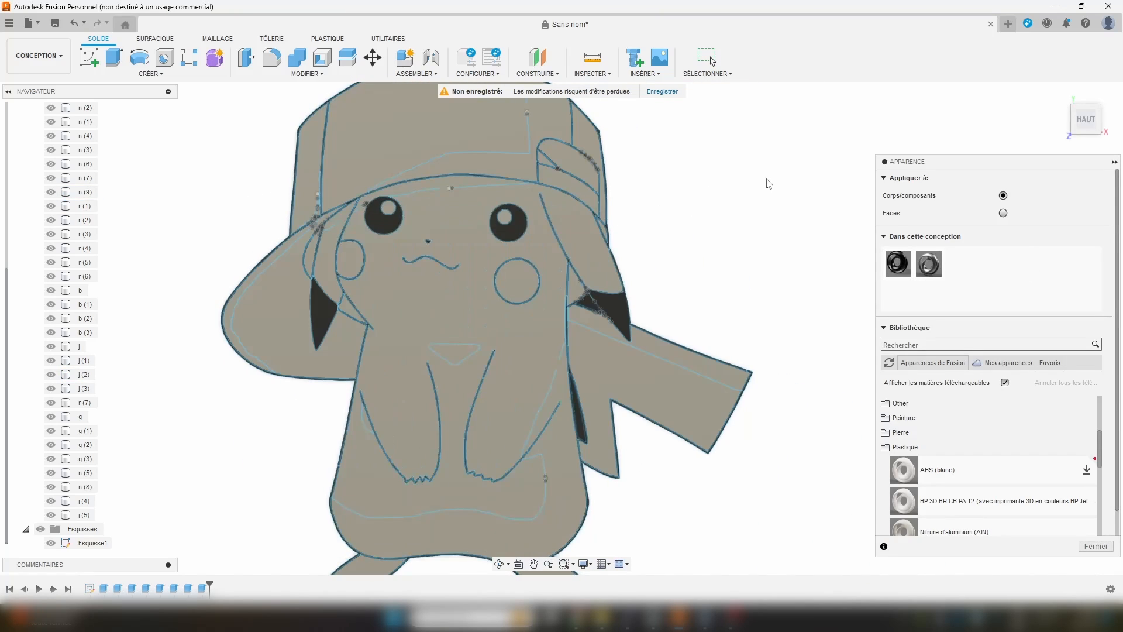
# Step: Add the ABS (blanc) appearance to the design and set its colour to red (255, 0, 0)
pyautogui.scroll(-2, 763, 199)
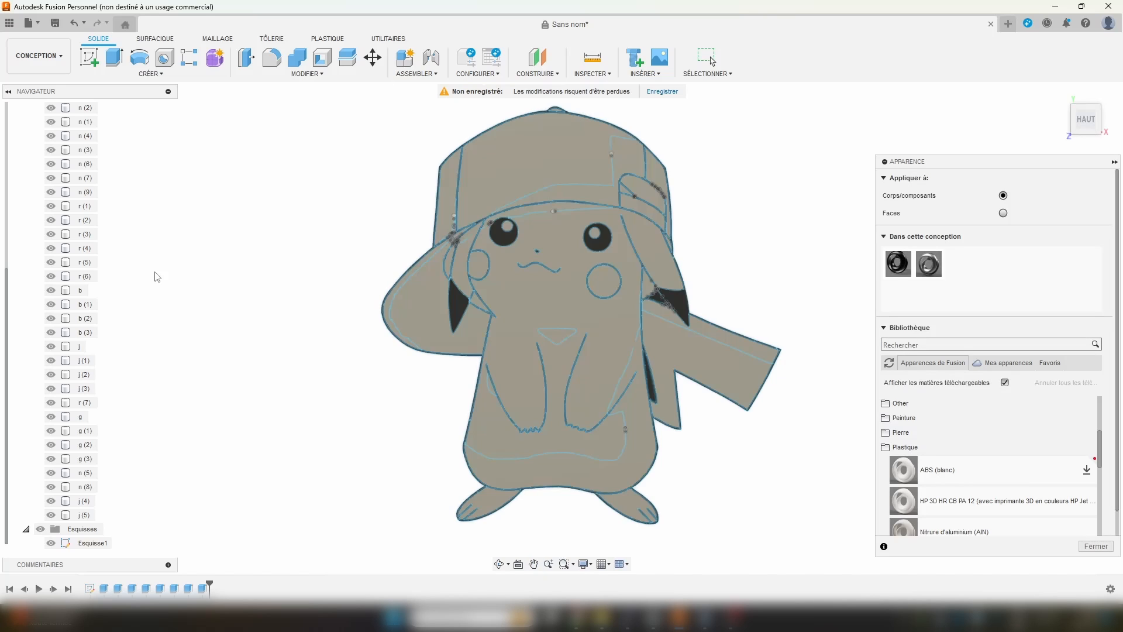
pyautogui.scroll(3, 106, 248)
pyautogui.scroll(-3, 106, 246)
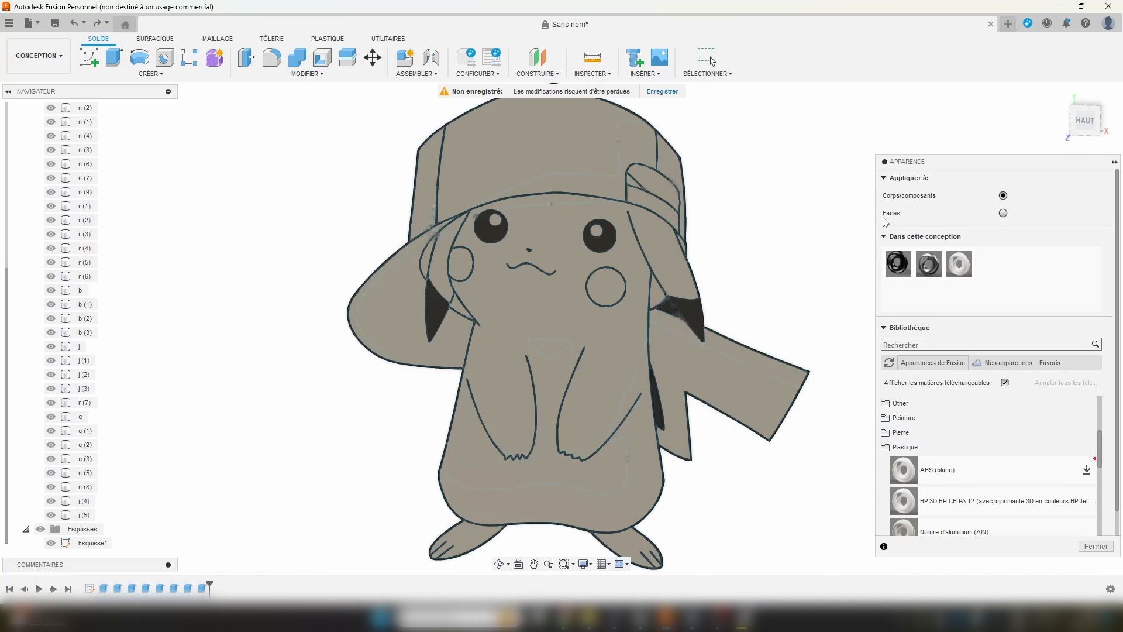
pyautogui.doubleClick(966, 268)
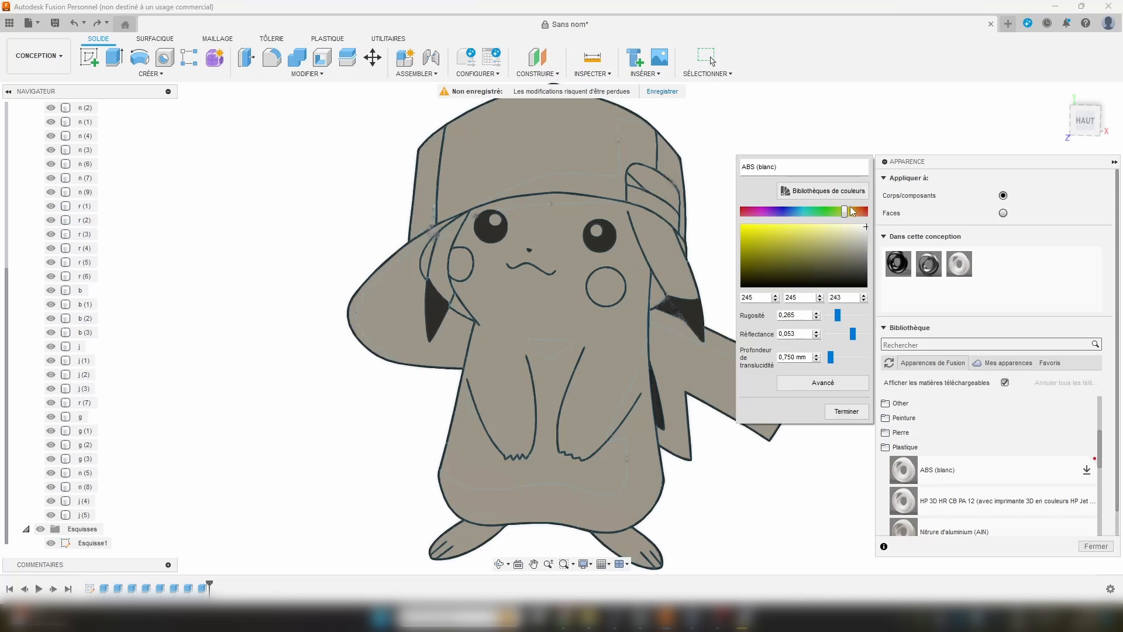
pyautogui.moveTo(853, 212); pyautogui.dragTo(866, 211)
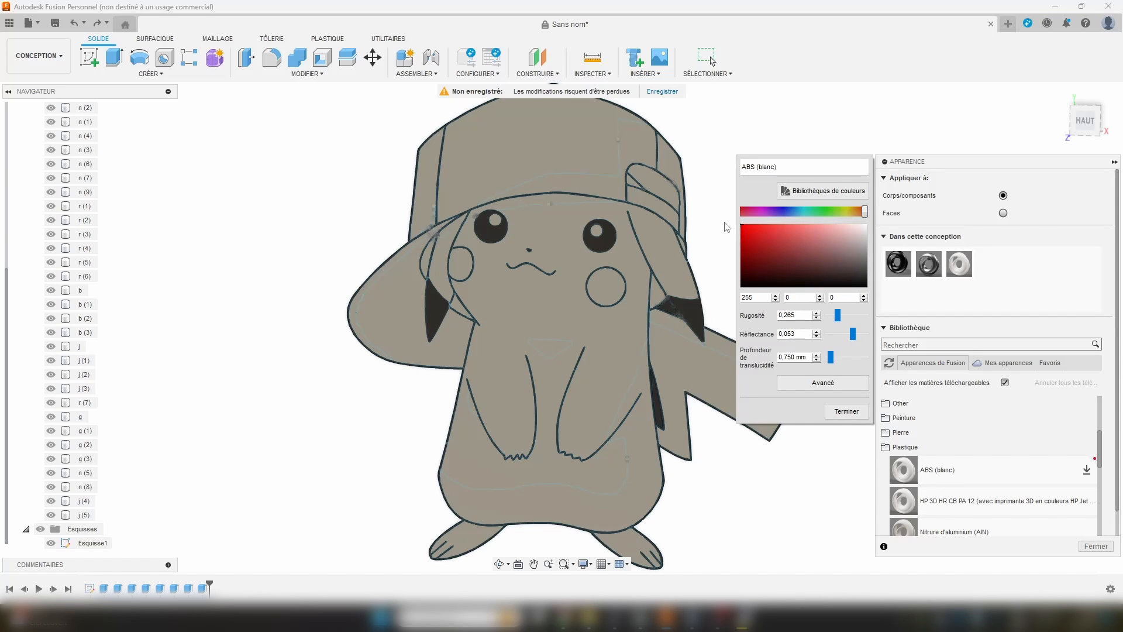
pyautogui.click(846, 411)
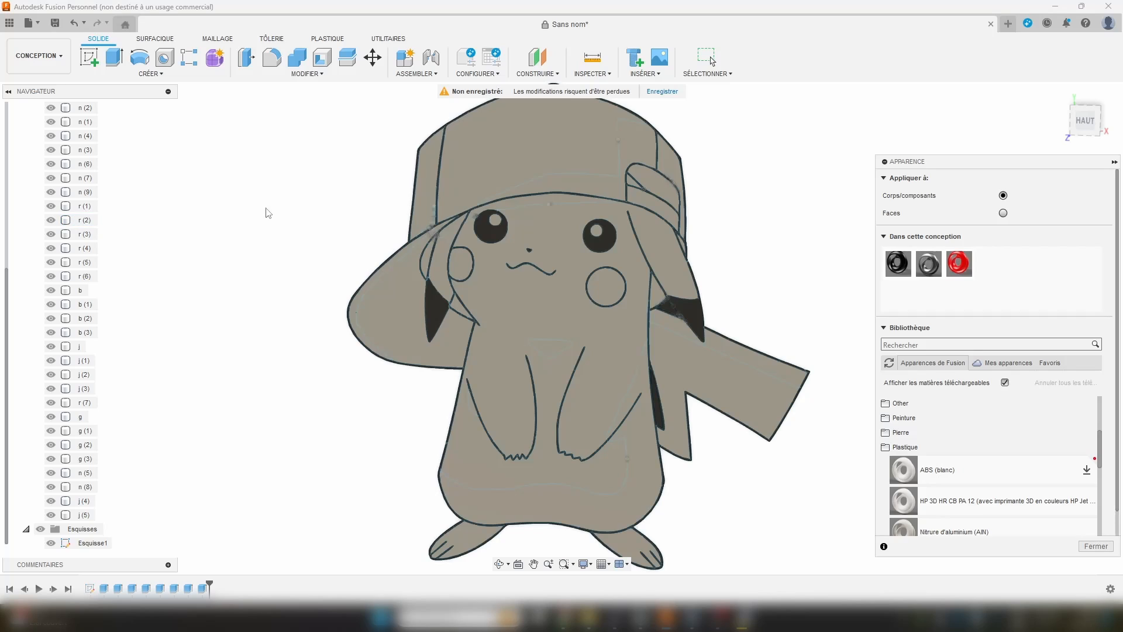
# Step: Apply the red appearance to bodies r (1) through r (6)
pyautogui.click(81, 207)
pyautogui.keyDown('shift'); pyautogui.click(85, 276); pyautogui.keyUp('shift')
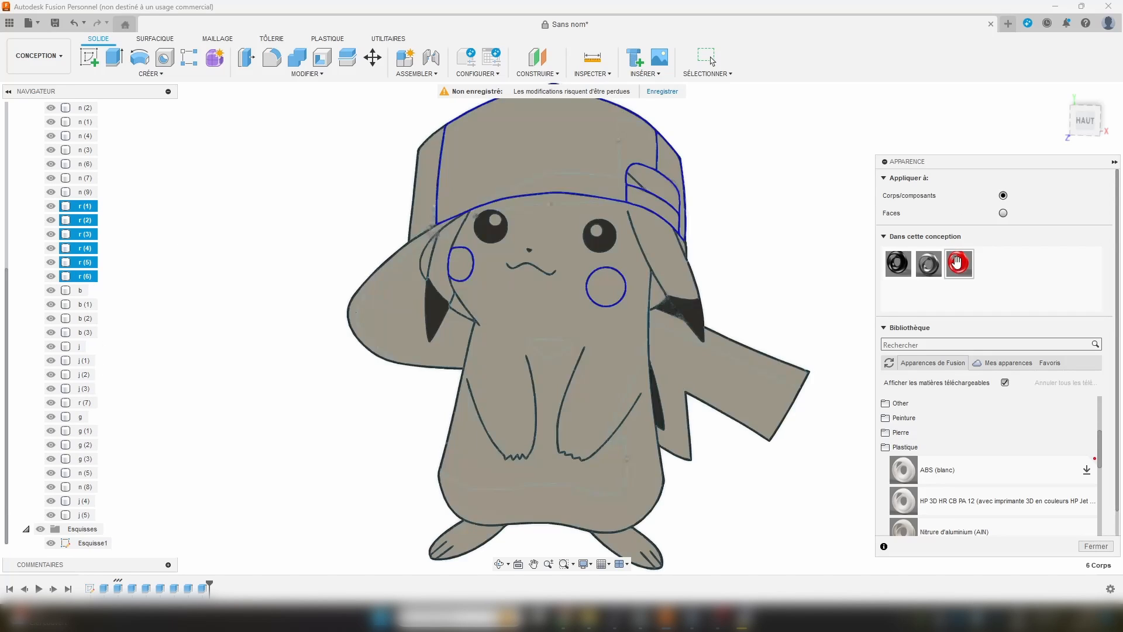
pyautogui.moveTo(958, 262); pyautogui.dragTo(88, 234)
# Step: Add another ABS (blanc) appearance to the design and recolour it yellow
pyautogui.moveTo(940, 469); pyautogui.dragTo(992, 265)
pyautogui.doubleClick(995, 269)
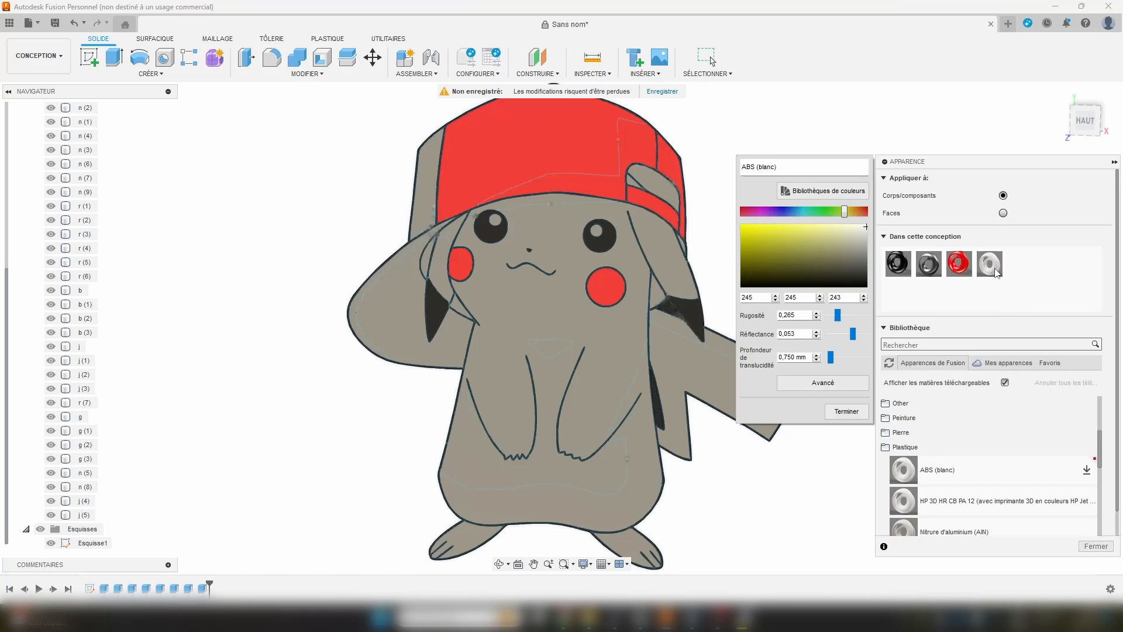
pyautogui.click(846, 411)
# Step: Apply the yellow appearance to bodies j through j (5) and the red appearance to the cap's brim
pyautogui.click(80, 346)
pyautogui.keyDown('shift'); pyautogui.click(85, 388); pyautogui.keyUp('shift')
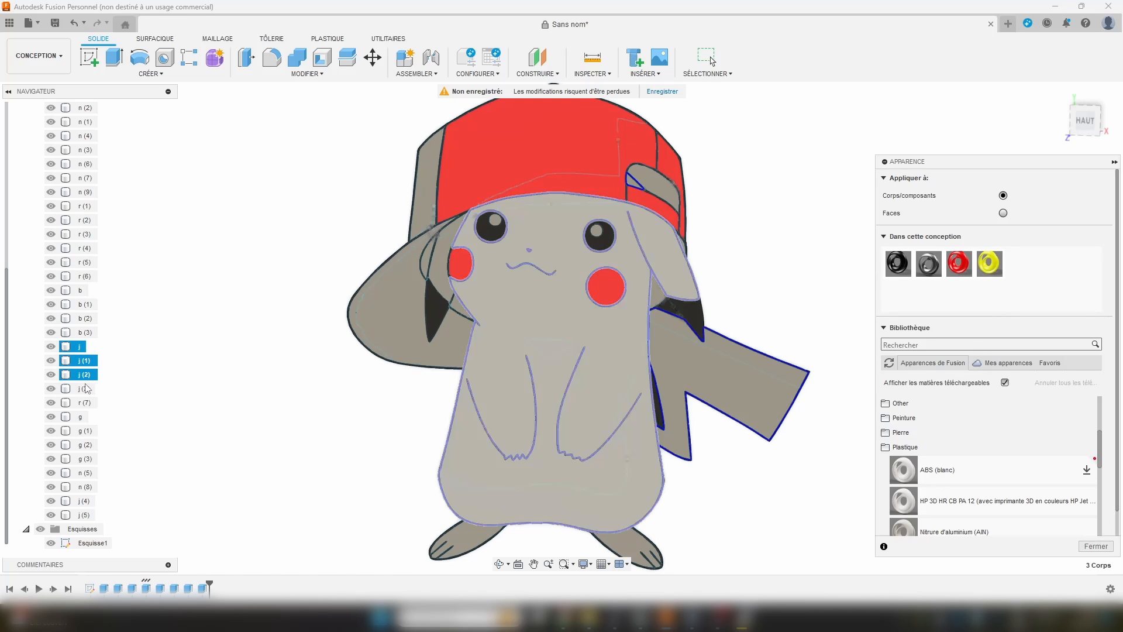
pyautogui.keyDown('ctrl'); pyautogui.click(85, 501); pyautogui.keyUp('ctrl')
pyautogui.keyDown('ctrl'); pyautogui.click(85, 514); pyautogui.keyUp('ctrl')
pyautogui.moveTo(988, 263); pyautogui.dragTo(88, 359)
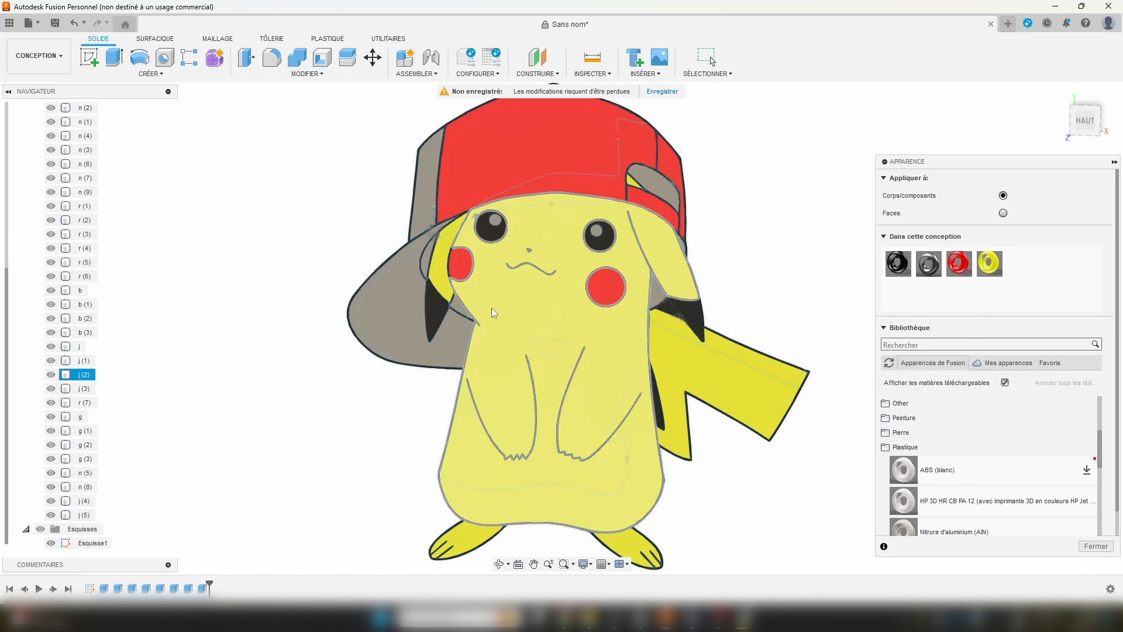
pyautogui.moveTo(958, 249); pyautogui.dragTo(348, 256)
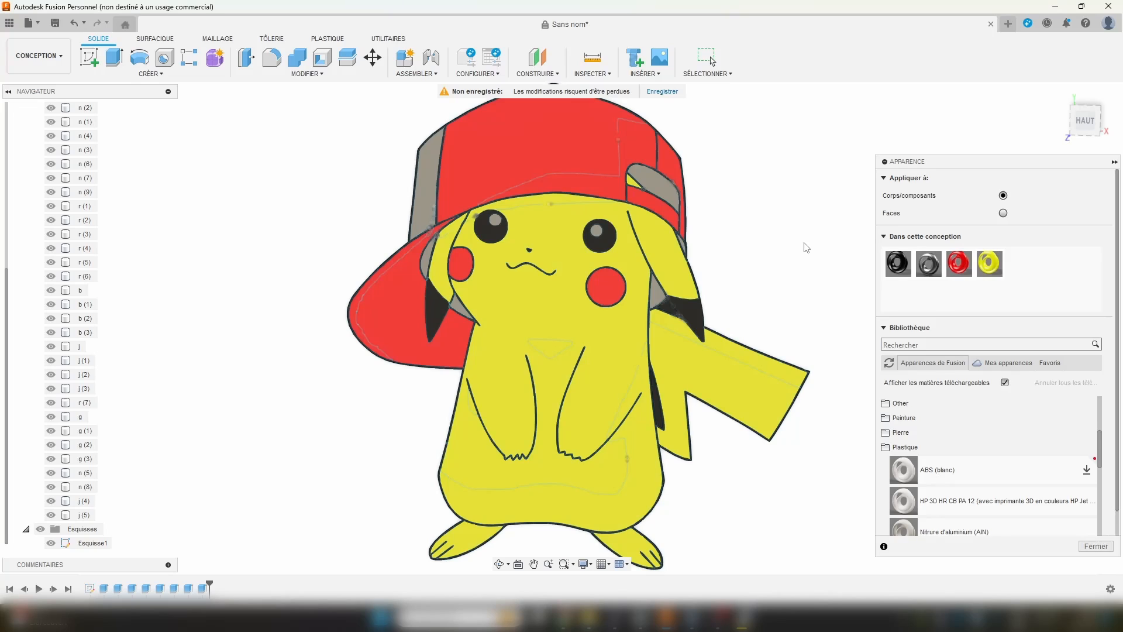
# Step: Add an unmodified ABS (blanc) appearance and apply it to the cap's side panel, its strap opening and both eye highlights
pyautogui.moveTo(903, 470); pyautogui.dragTo(657, 291)
pyautogui.press('Escape')
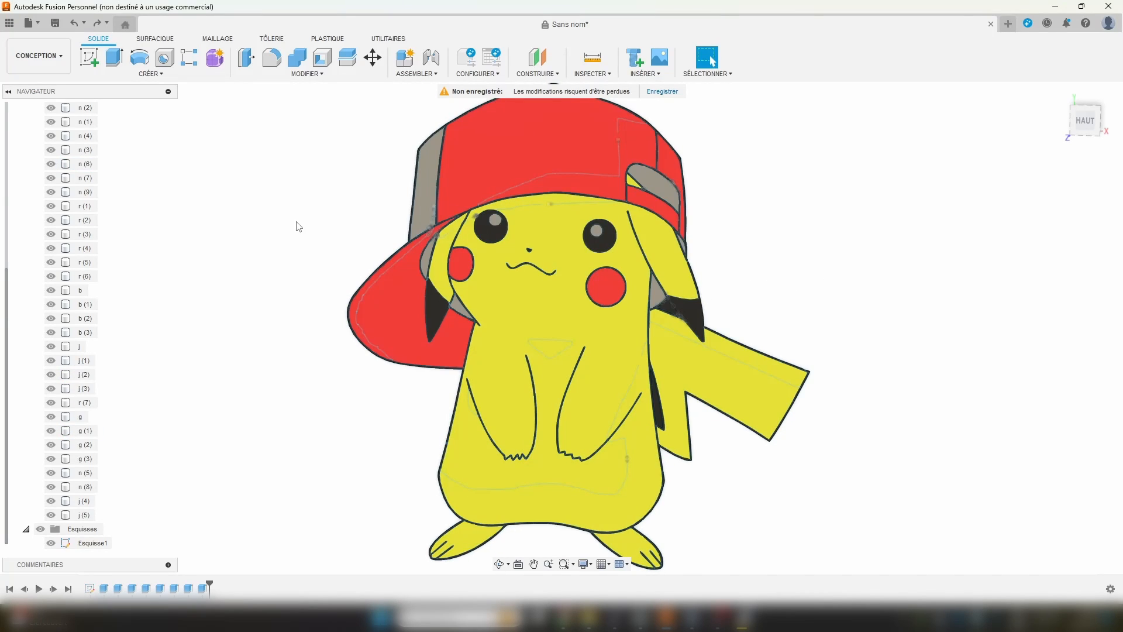
pyautogui.press('a')
pyautogui.moveTo(989, 263); pyautogui.dragTo(652, 181)
pyautogui.scroll(-2, 866, 319)
pyautogui.scroll(5, 685, 258)
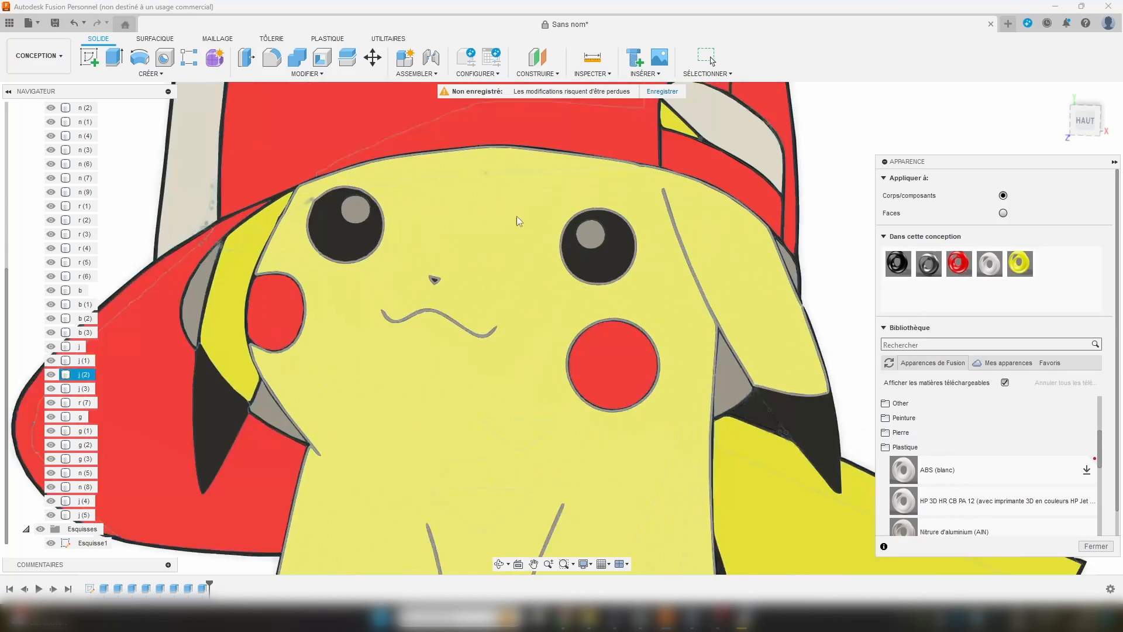
pyautogui.scroll(-2, 419, 292)
pyautogui.scroll(-2, 754, 327)
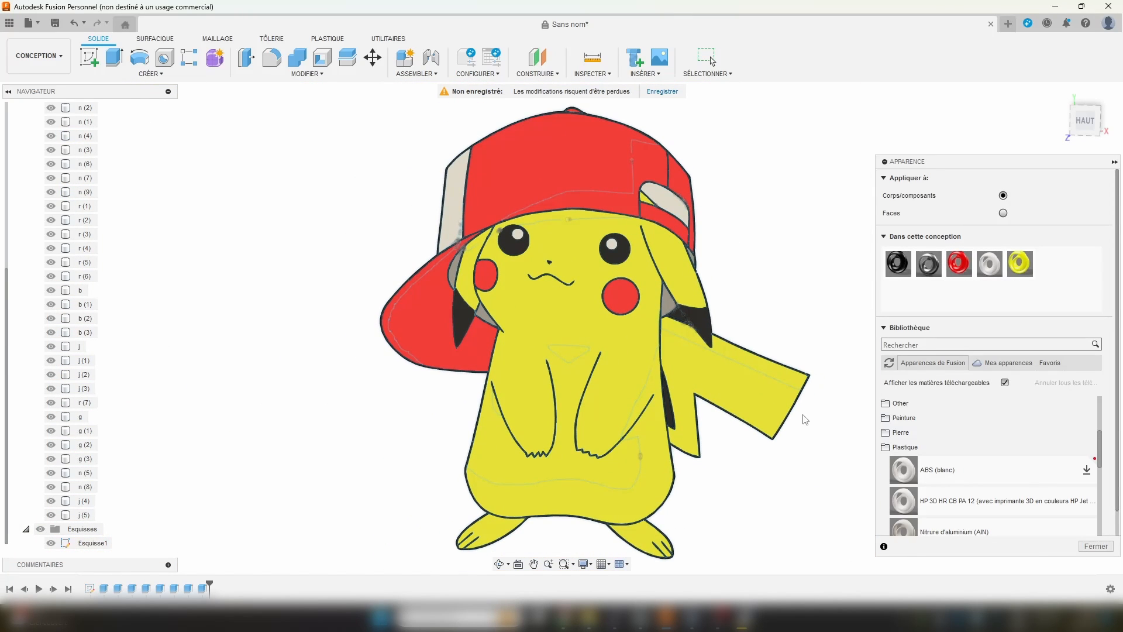
# Step: Close the appearance settings and hide the sketch Esquisse1
pyautogui.press('Escape')
pyautogui.click(51, 542)
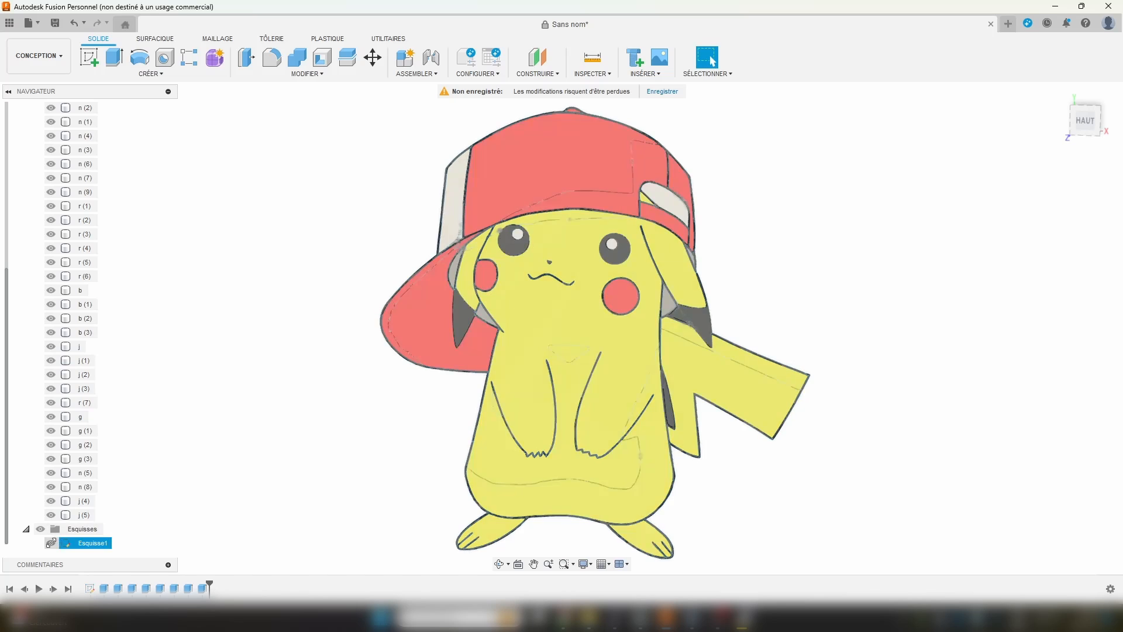
pyautogui.click(50, 542)
# Step: Edit the extrusion of the cap's brim, adding the tiny unfilled sliver contour near the brim's outer edge to its selection
pyautogui.click(422, 296)
pyautogui.scroll(8, 383, 335)
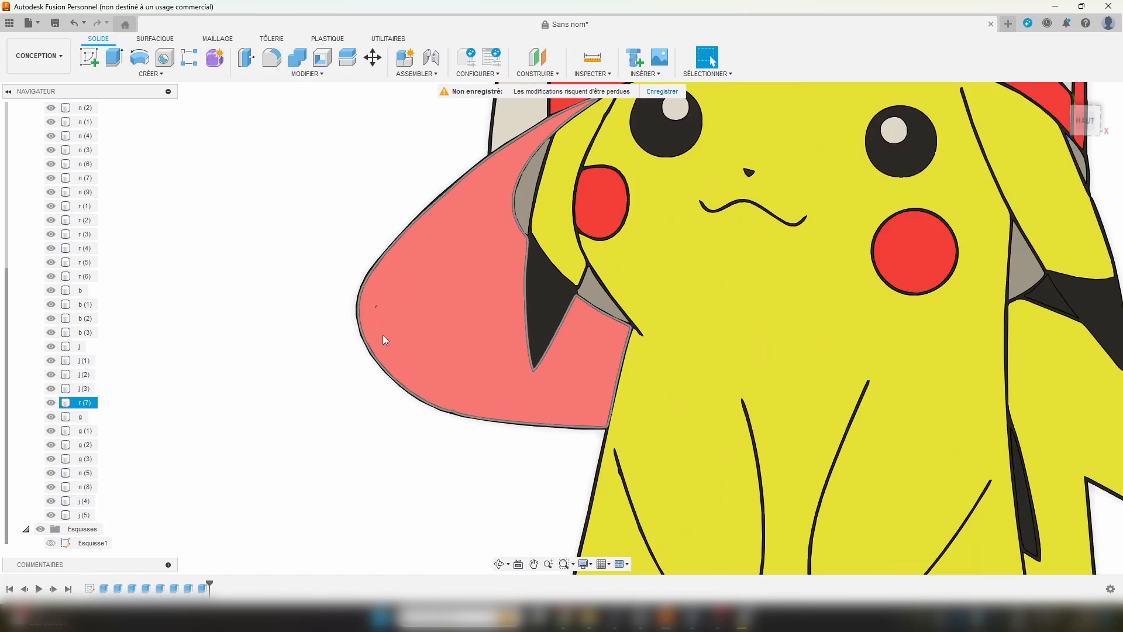
pyautogui.scroll(3, 387, 271)
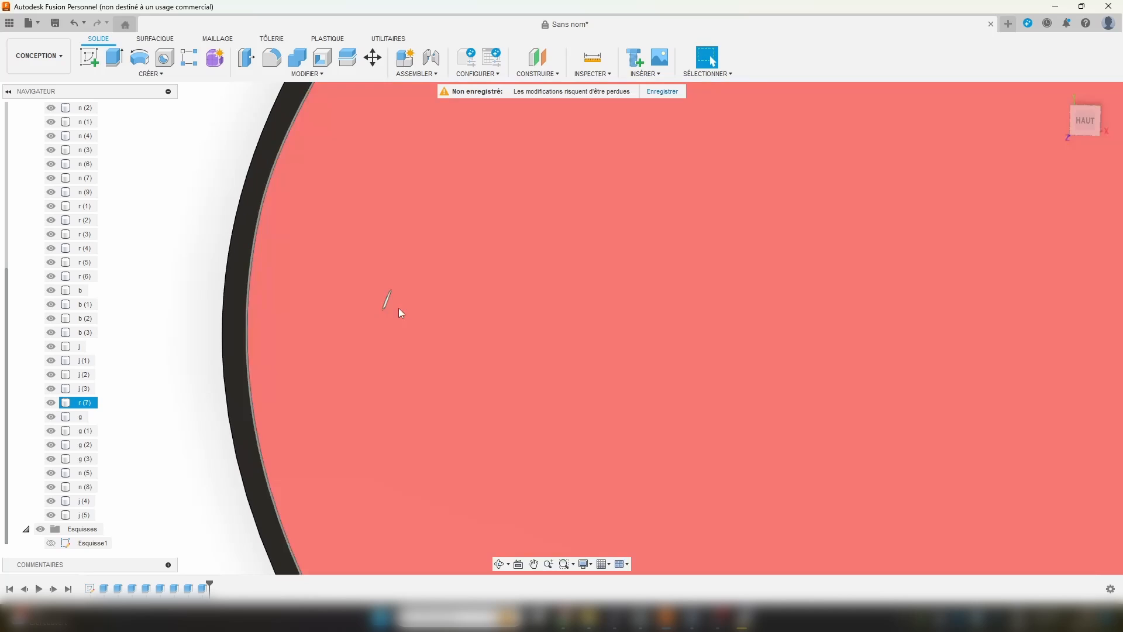
pyautogui.click(546, 235)
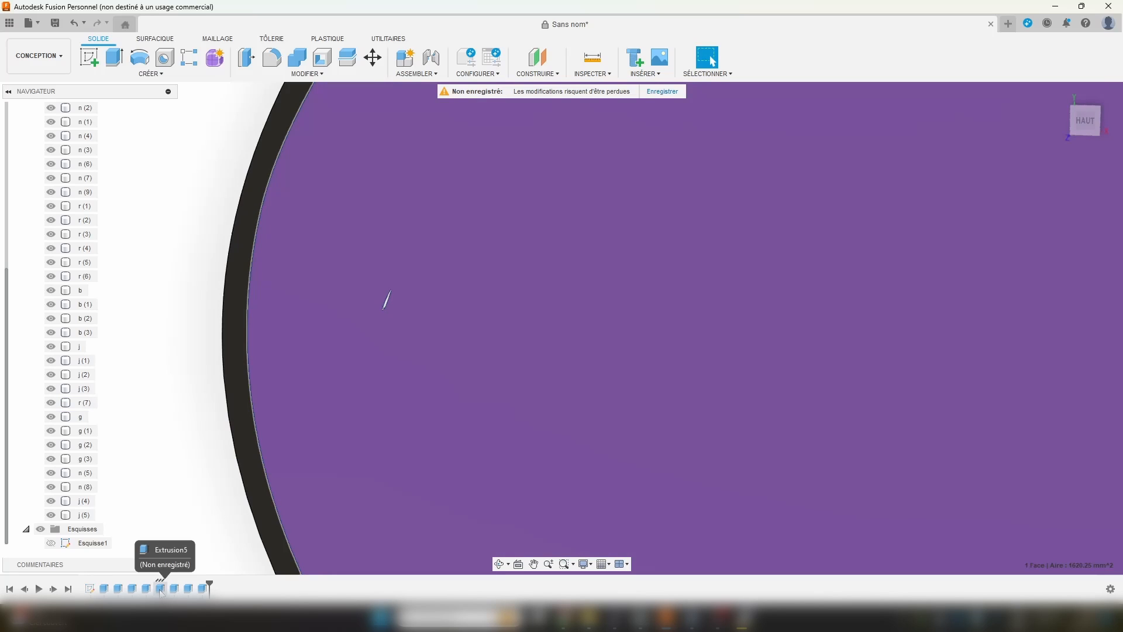
pyautogui.rightClick(161, 590)
pyautogui.click(199, 462)
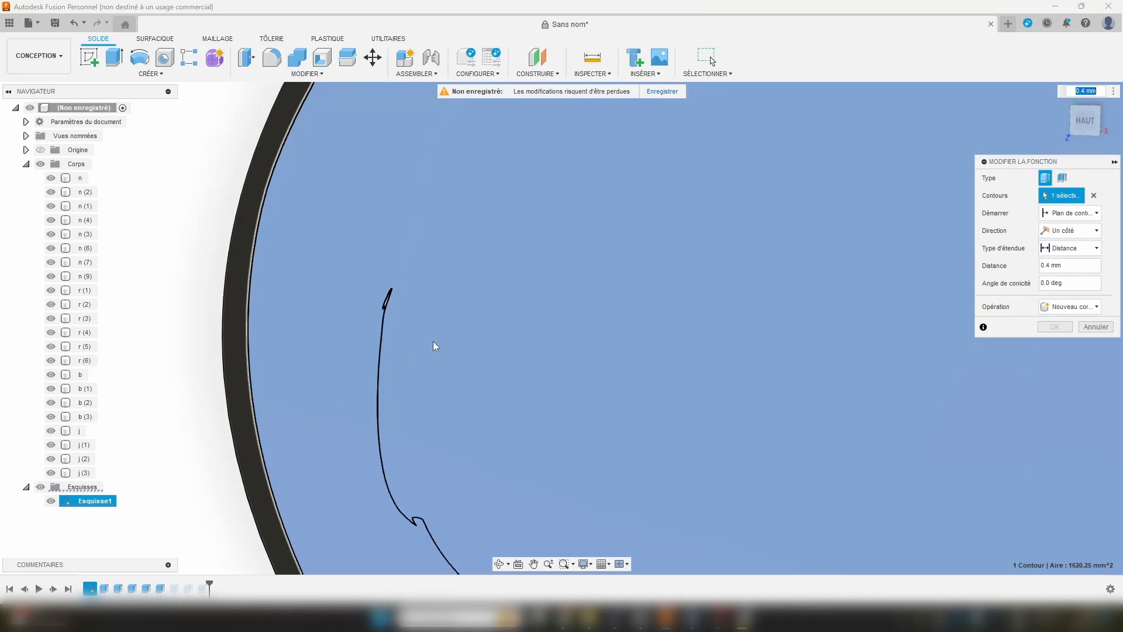
pyautogui.scroll(-3, 387, 295)
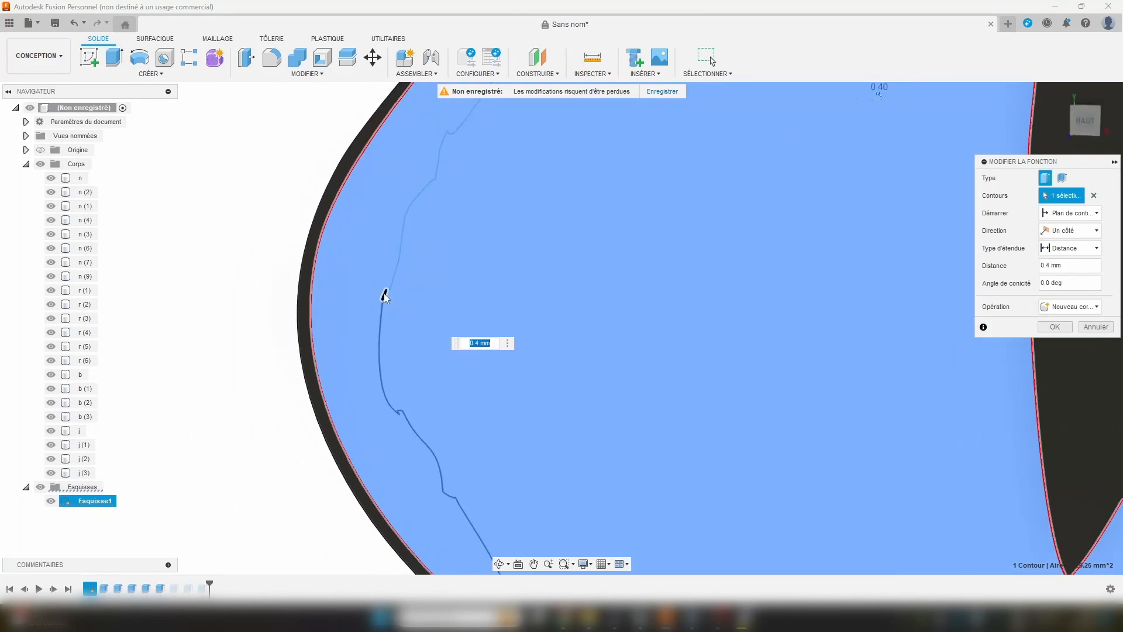
pyautogui.scroll(-3, 384, 296)
pyautogui.click(380, 307)
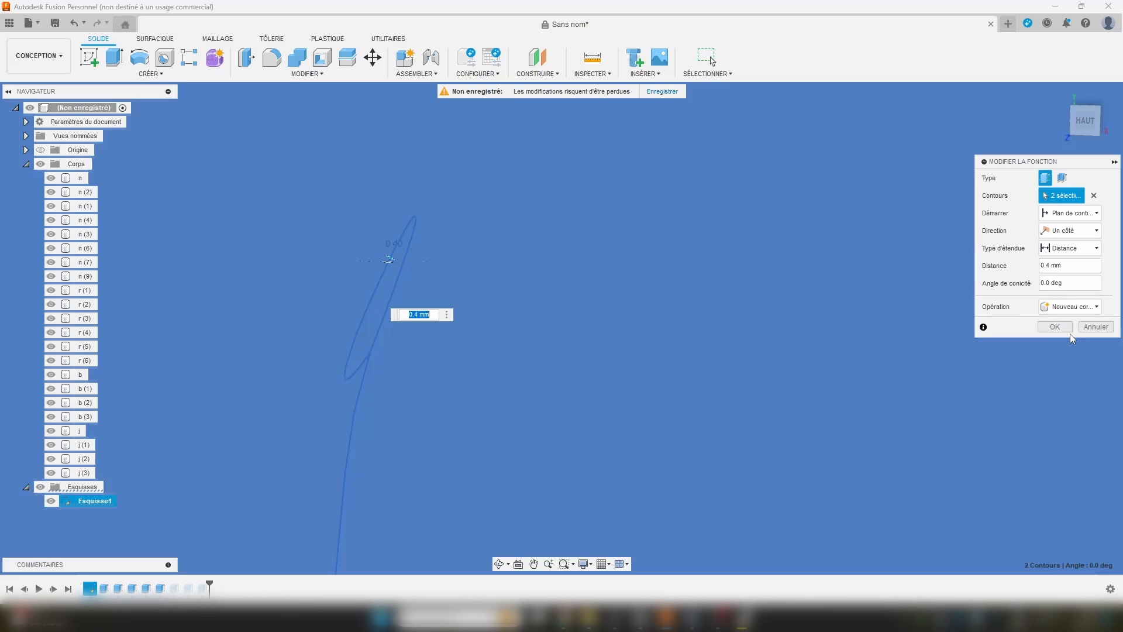
pyautogui.click(1057, 327)
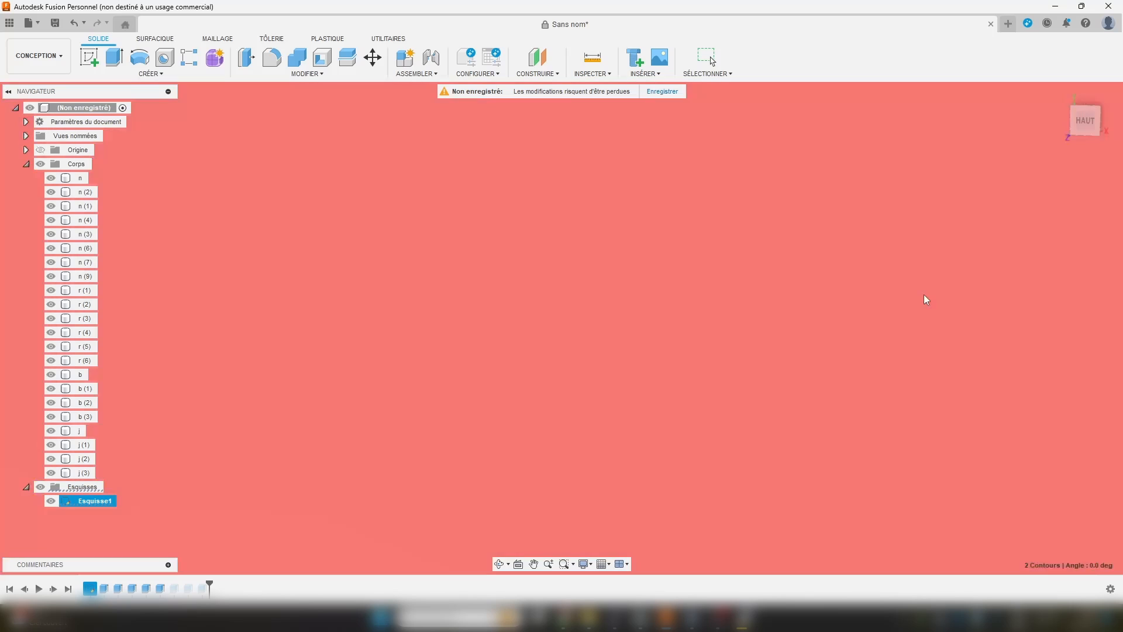
# Step: Create a sketch on the back face of the black outline along the cap's edge, and finish it without drawing anything
pyautogui.scroll(-2, 784, 319)
pyautogui.scroll(-8, 782, 311)
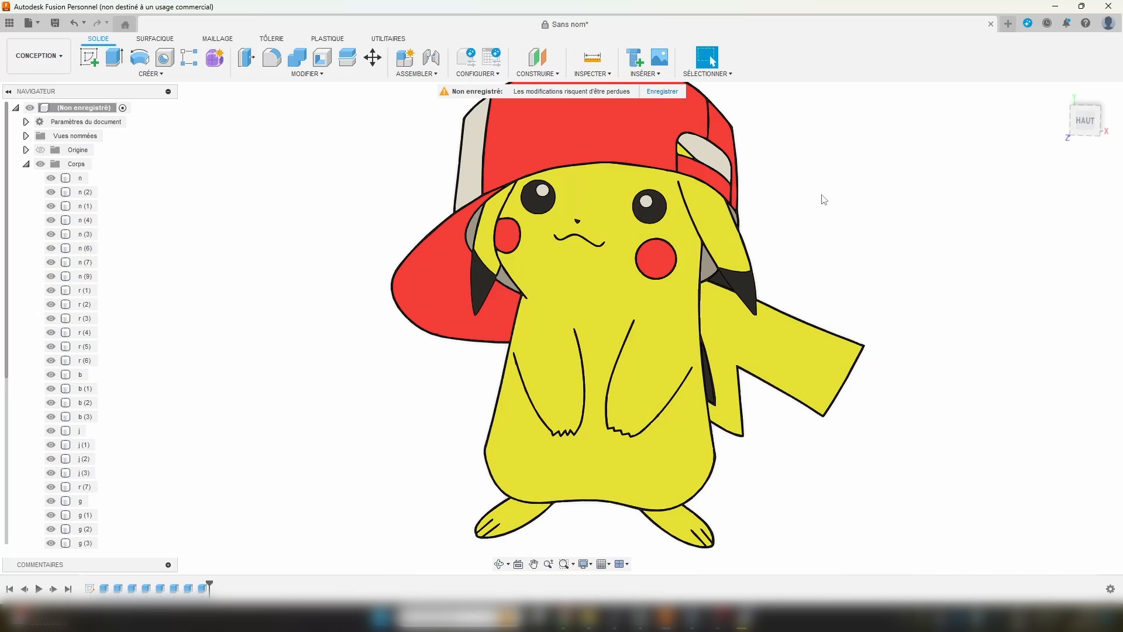
pyautogui.keyDown('shift'); pyautogui.moveTo(577, 245); pyautogui.dragTo(612, 238, button='middle'); pyautogui.keyUp('shift')
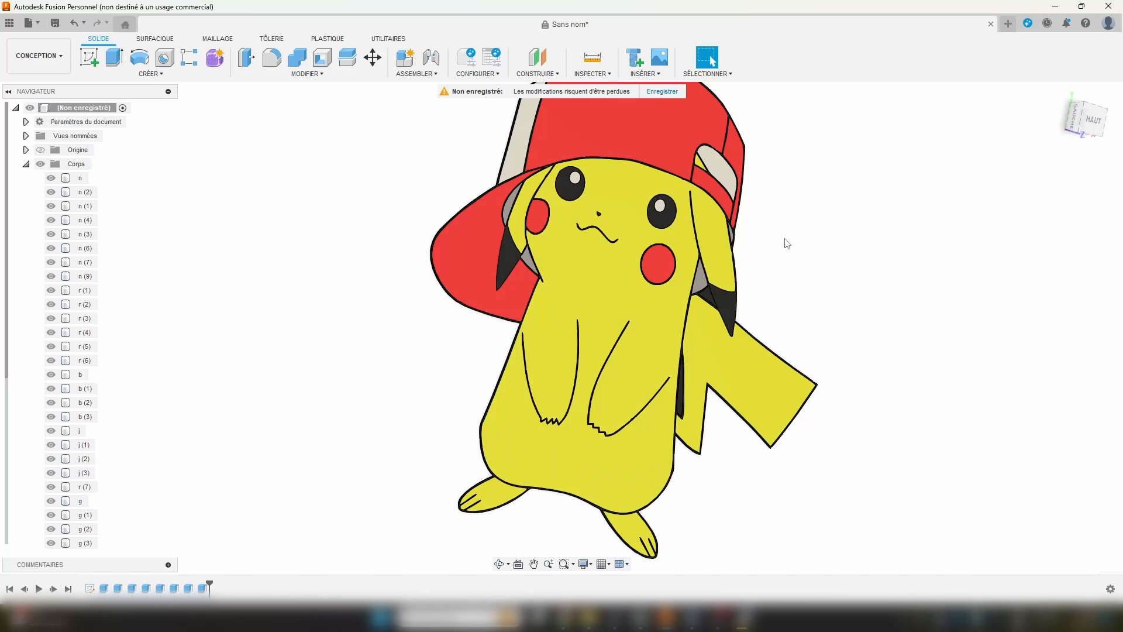
pyautogui.keyDown('shift'); pyautogui.moveTo(787, 243); pyautogui.dragTo(694, 197, button='middle'); pyautogui.keyUp('shift')
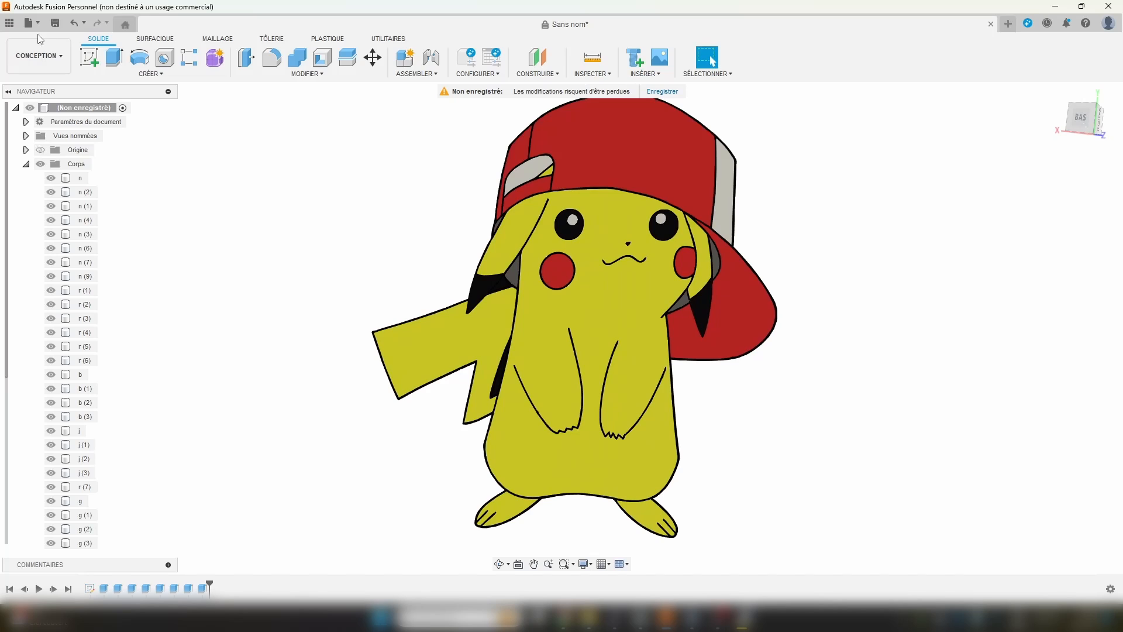
pyautogui.click(89, 57)
pyautogui.scroll(10, 677, 183)
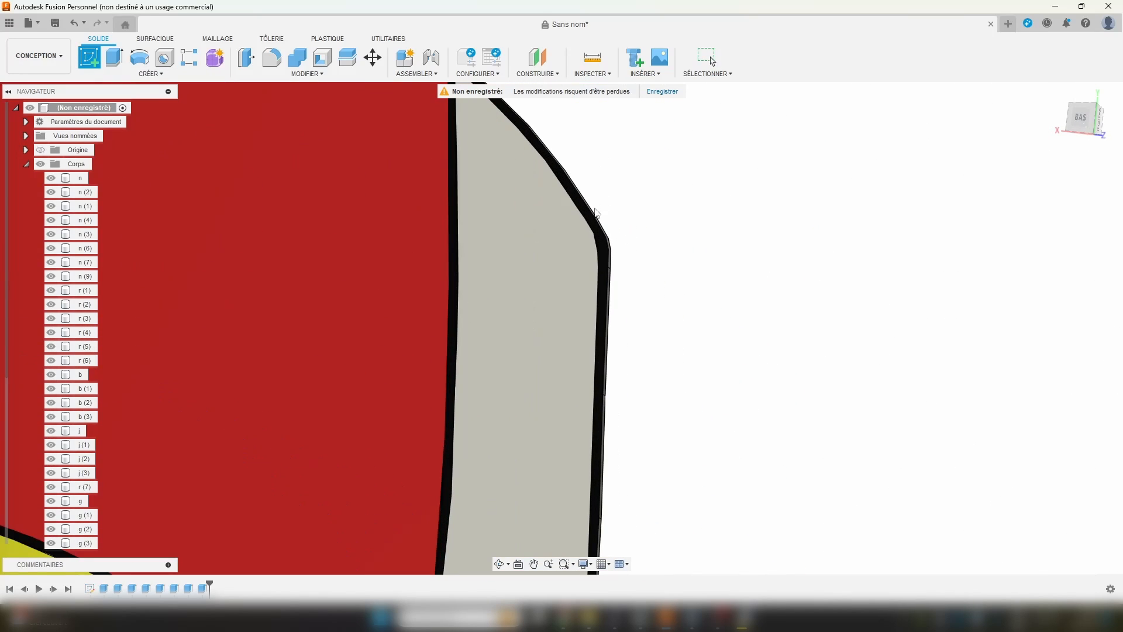
pyautogui.click(584, 211)
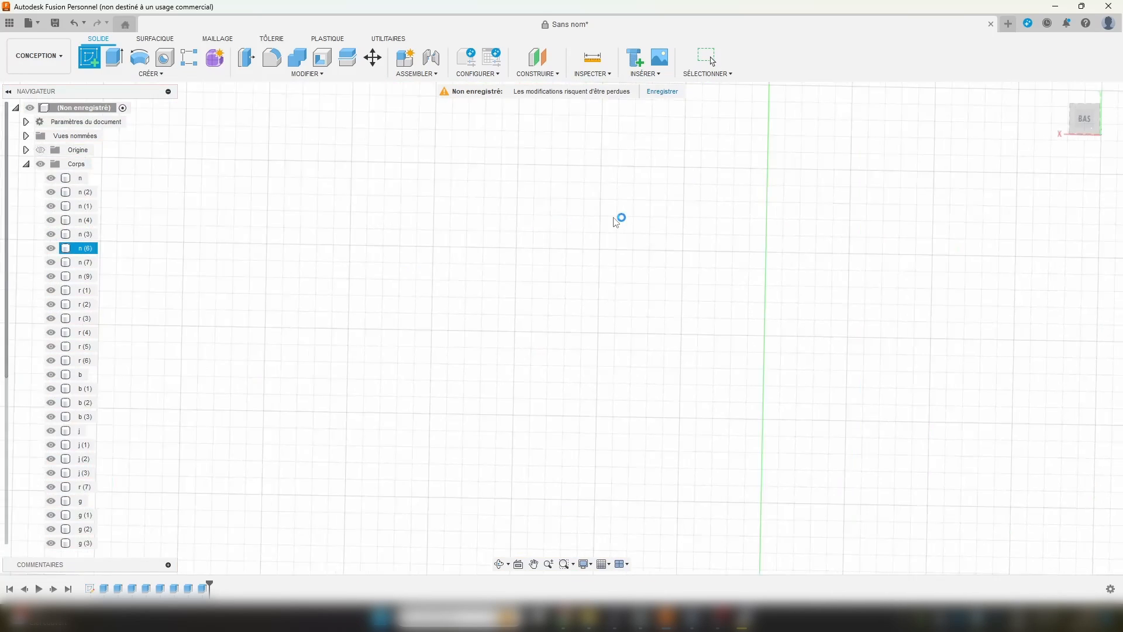
pyautogui.scroll(-5, 685, 304)
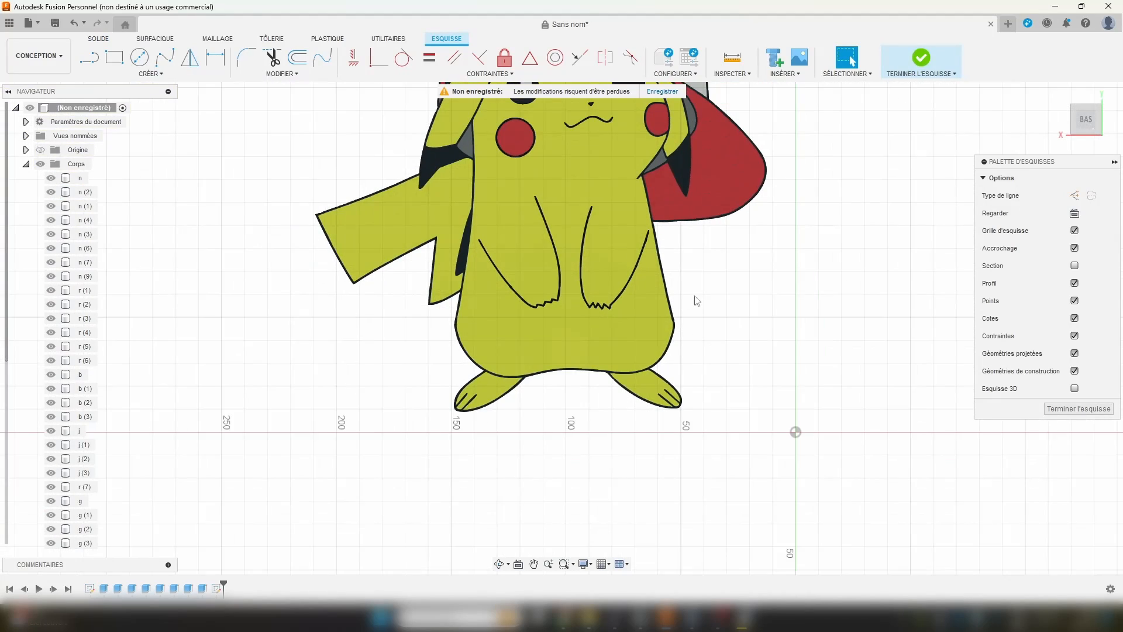
pyautogui.moveTo(765, 260); pyautogui.dragTo(696, 338, button='middle')
pyautogui.scroll(-1, 678, 273)
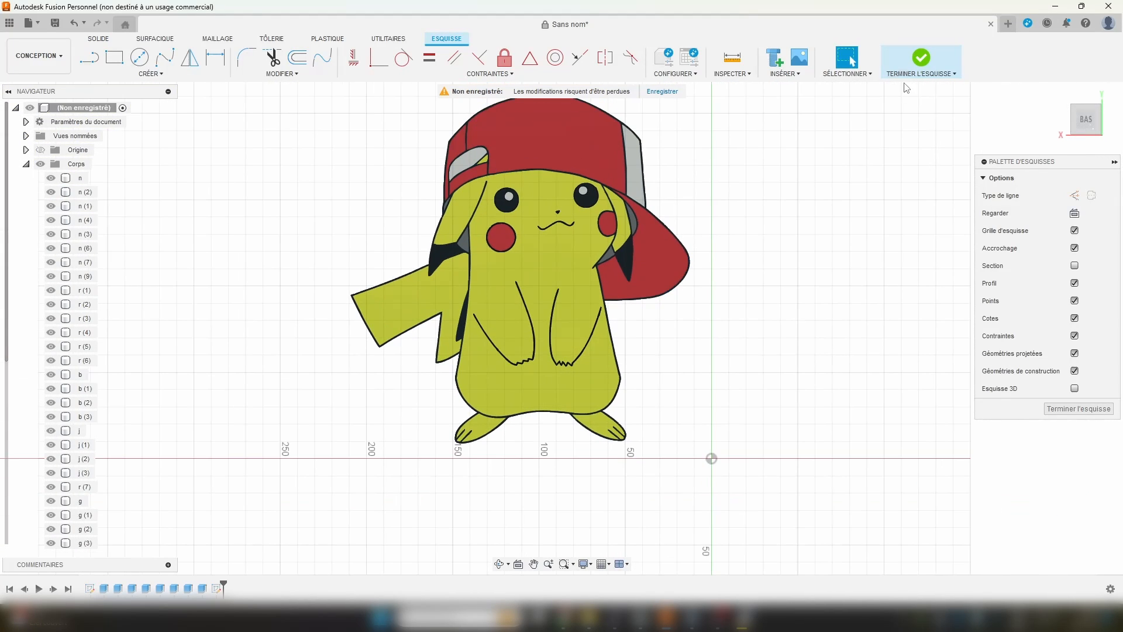
pyautogui.click(921, 59)
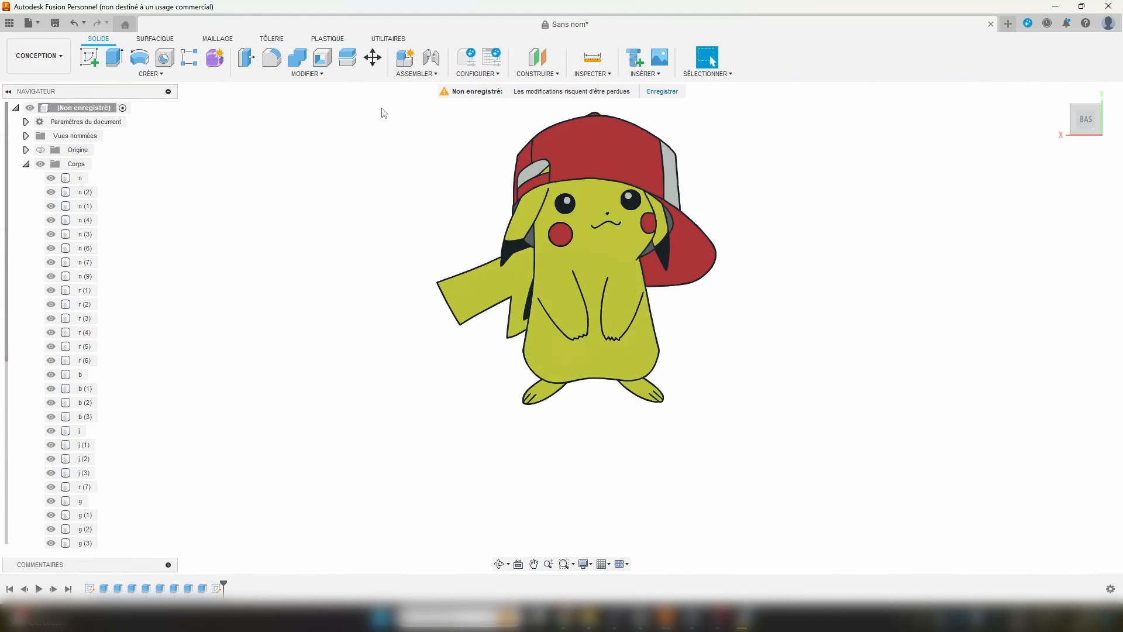
# Step: Select the whole figure from the back and extrude all its contours 0.6 mm as a new body (Nouveau corps)
pyautogui.moveTo(381, 104); pyautogui.dragTo(784, 453)
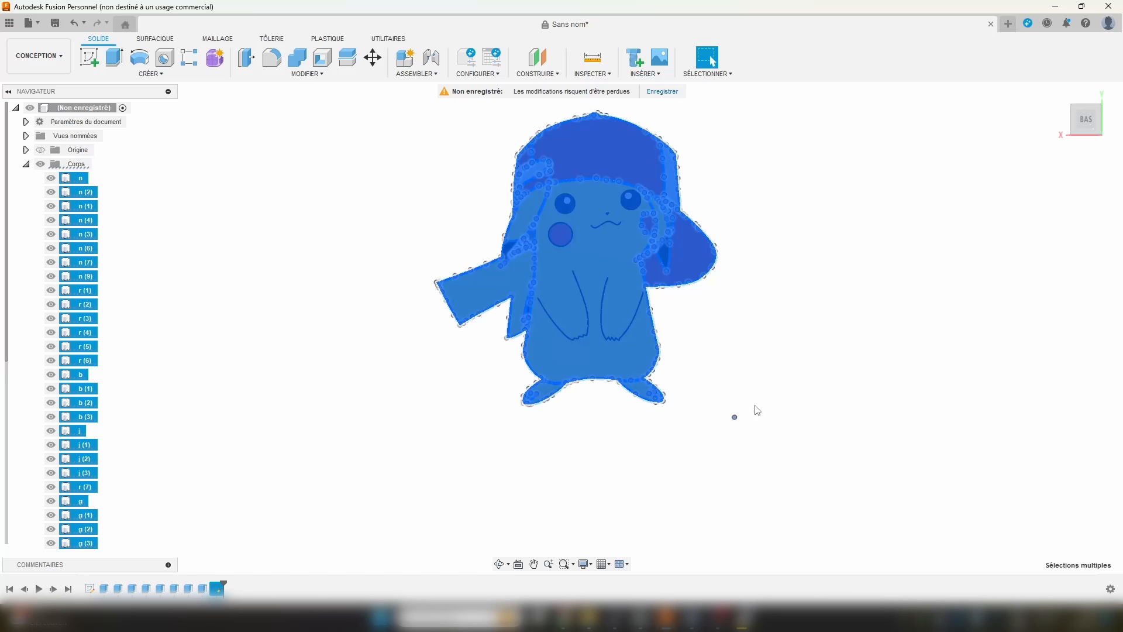
pyautogui.press('e')
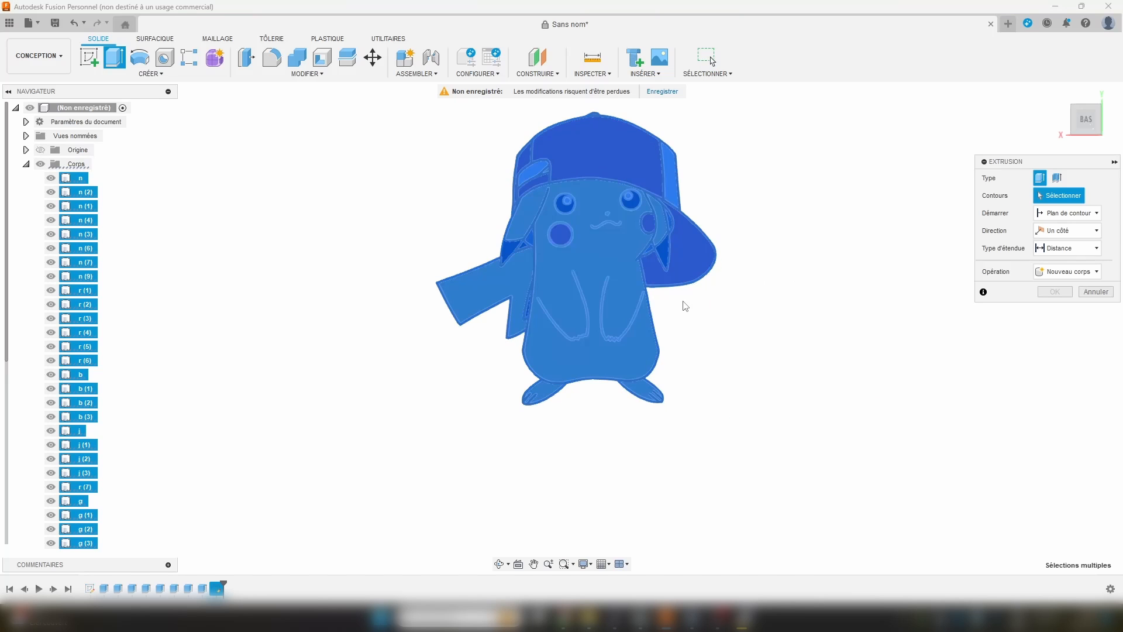
pyautogui.keyDown('shift'); pyautogui.moveTo(755, 305); pyautogui.dragTo(794, 295, button='middle'); pyautogui.keyUp('shift')
pyautogui.write('0.6')
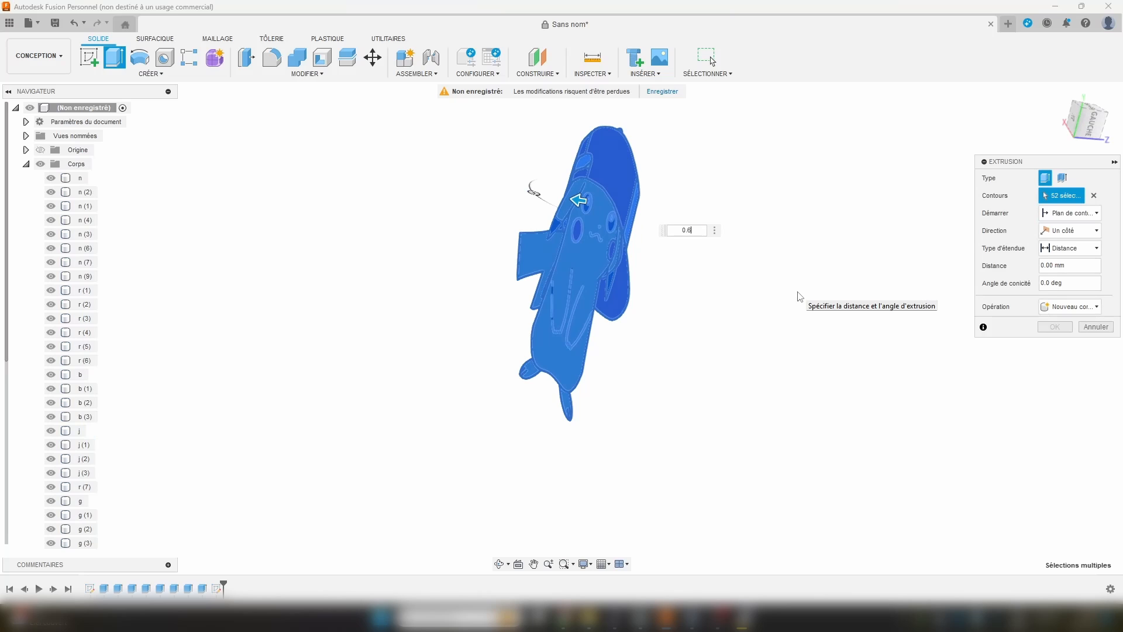
pyautogui.click(1082, 306)
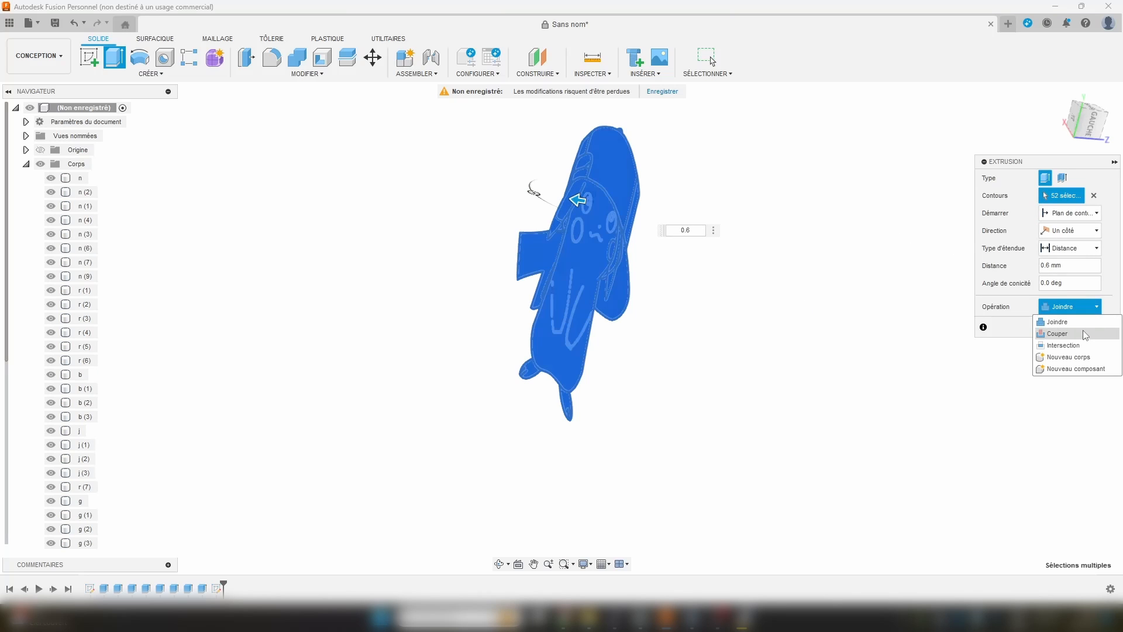
pyautogui.click(1052, 320)
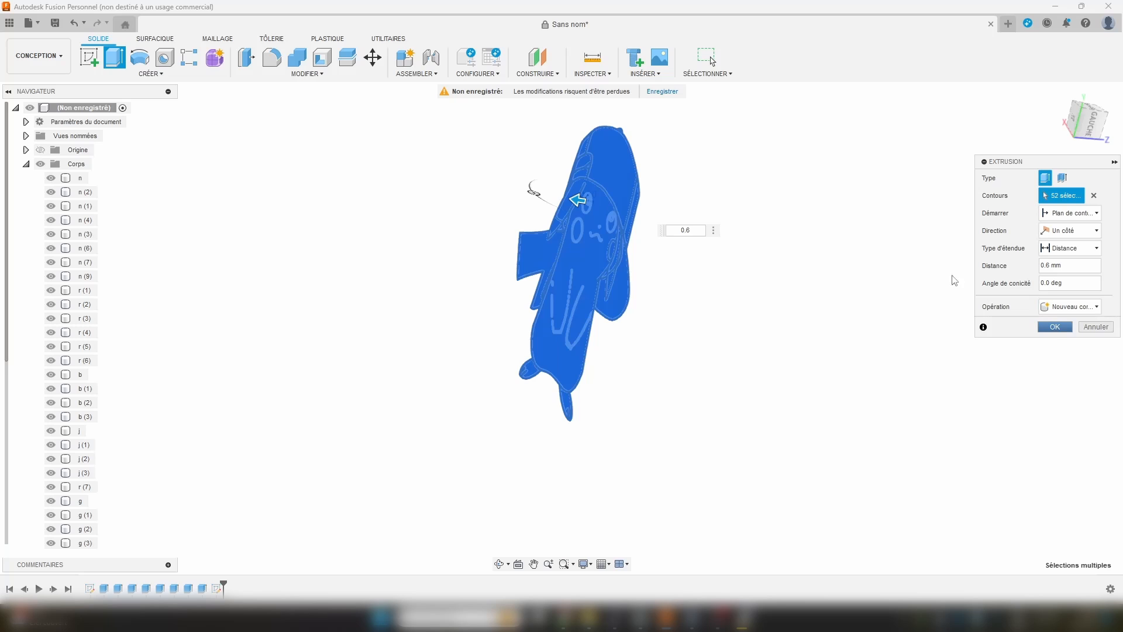
pyautogui.press('Return')
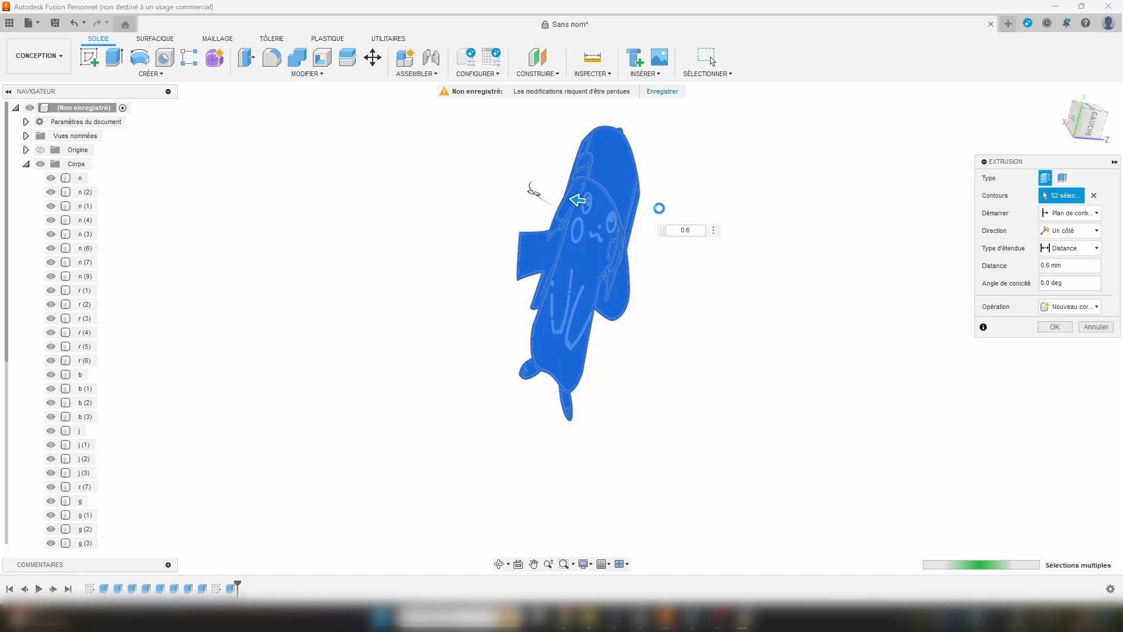
# Step: Rename the new backing body Corps33 as b
pyautogui.scroll(-3, 73, 363)
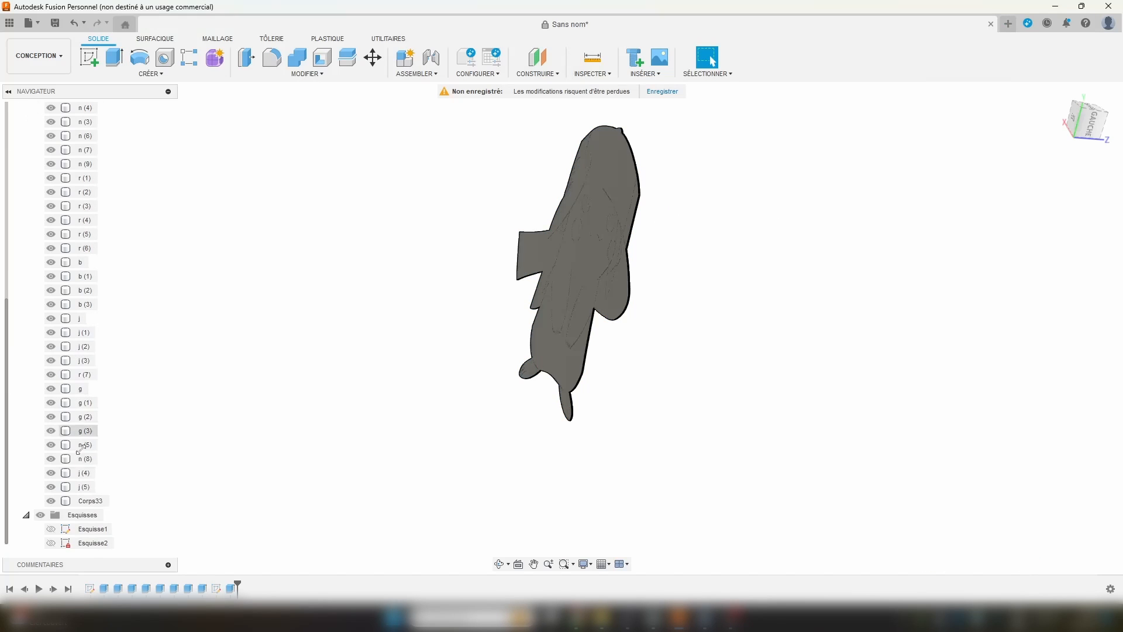
pyautogui.doubleClick(101, 501)
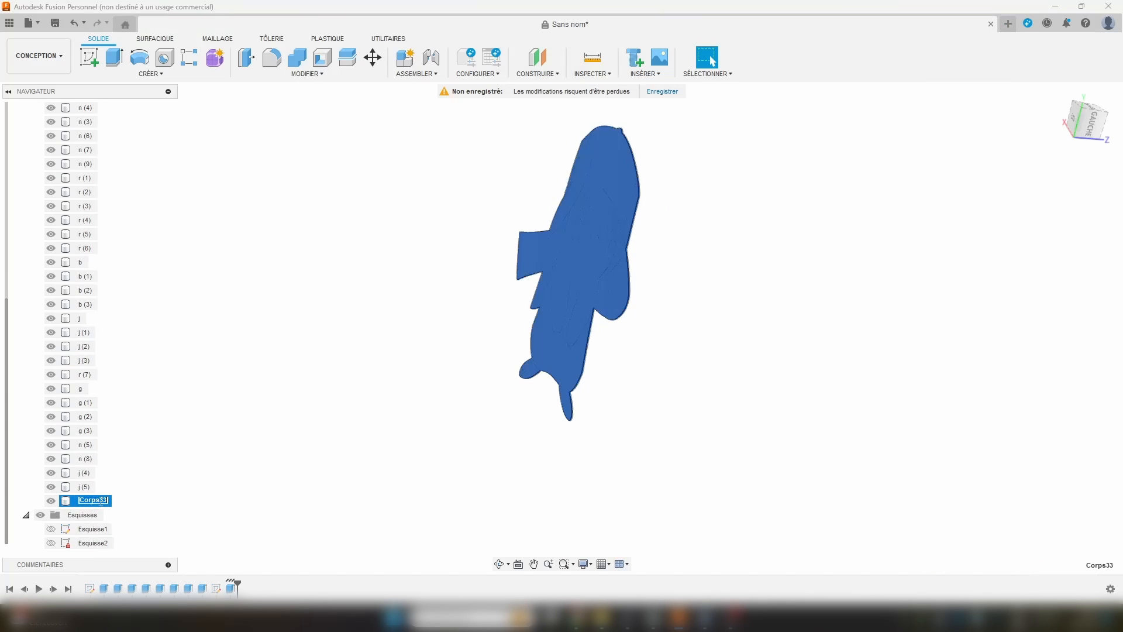
pyautogui.click(245, 439)
pyautogui.doubleClick(110, 500)
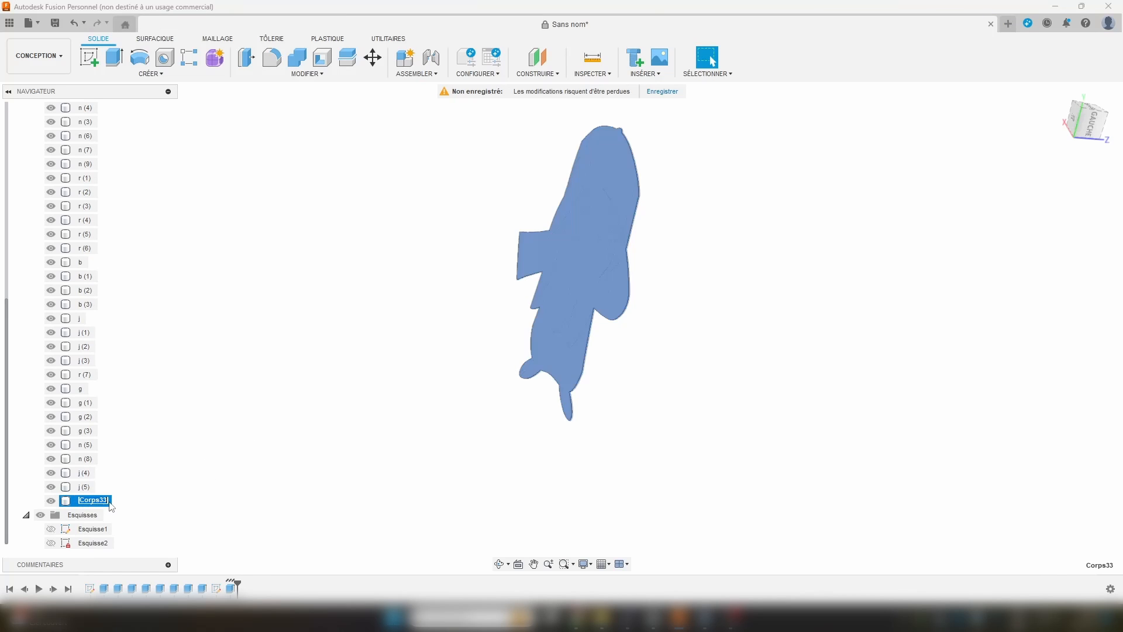
pyautogui.write('b')
pyautogui.press('Return')
pyautogui.click(223, 482)
# Step: Apply the white ABS appearance to the backing body b (4)
pyautogui.keyDown('shift'); pyautogui.moveTo(614, 195); pyautogui.dragTo(782, 254, button='middle'); pyautogui.keyUp('shift')
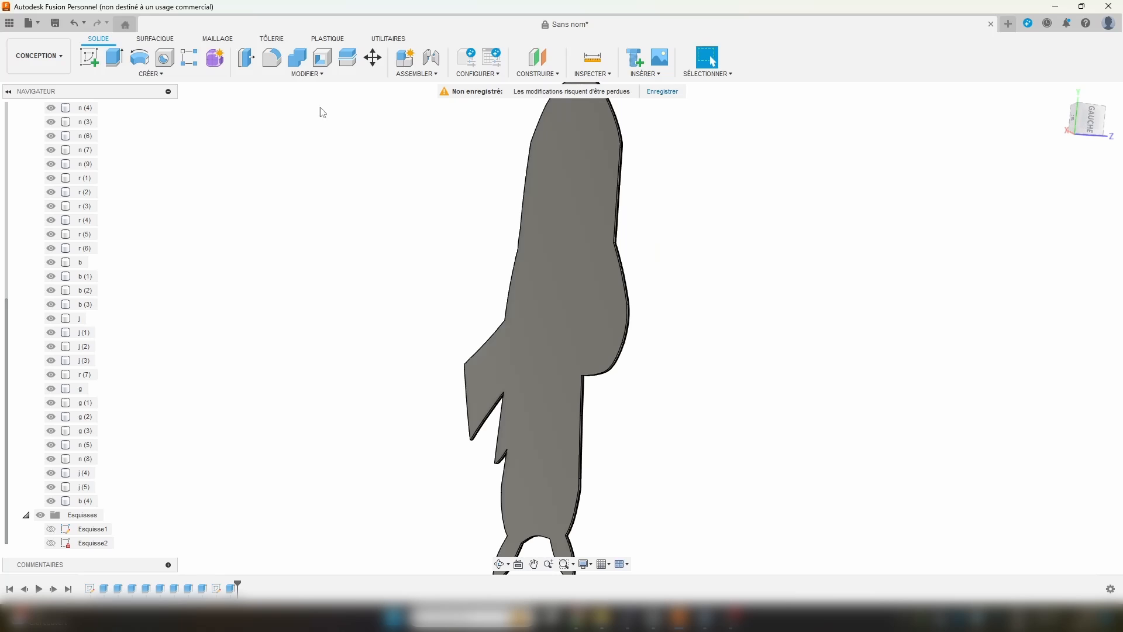
pyautogui.press('a')
pyautogui.moveTo(998, 263); pyautogui.dragTo(82, 503)
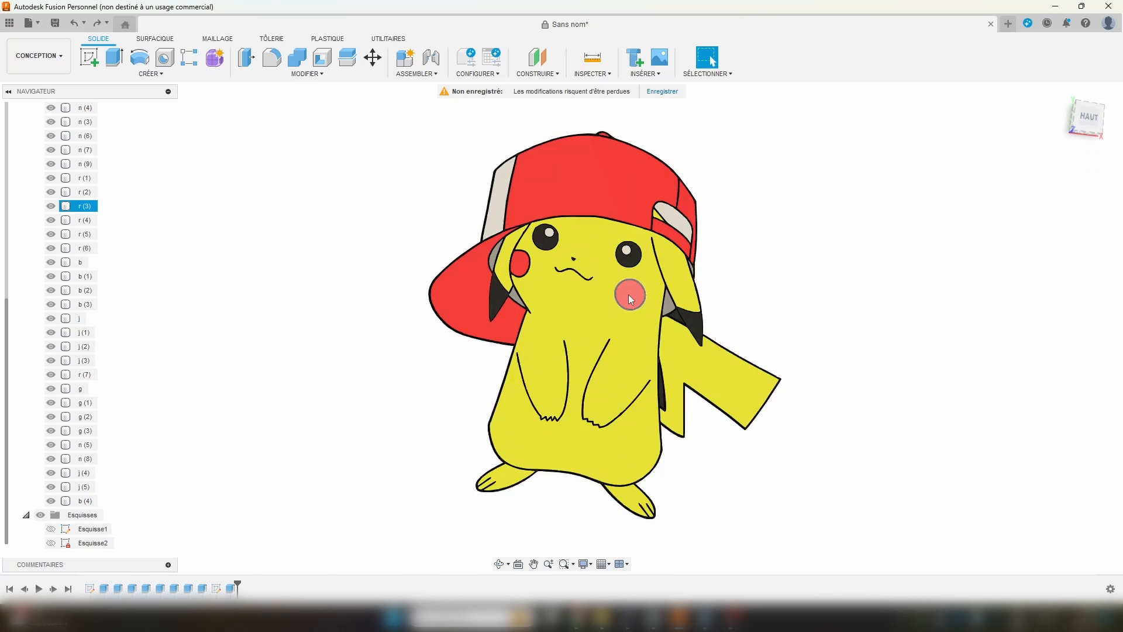
# Step: Extrude the back face of the white backing 30 mm as a new body (Nouveau corps)
pyautogui.keyDown('shift'); pyautogui.moveTo(521, 261); pyautogui.dragTo(675, 250, button='middle'); pyautogui.keyUp('shift')
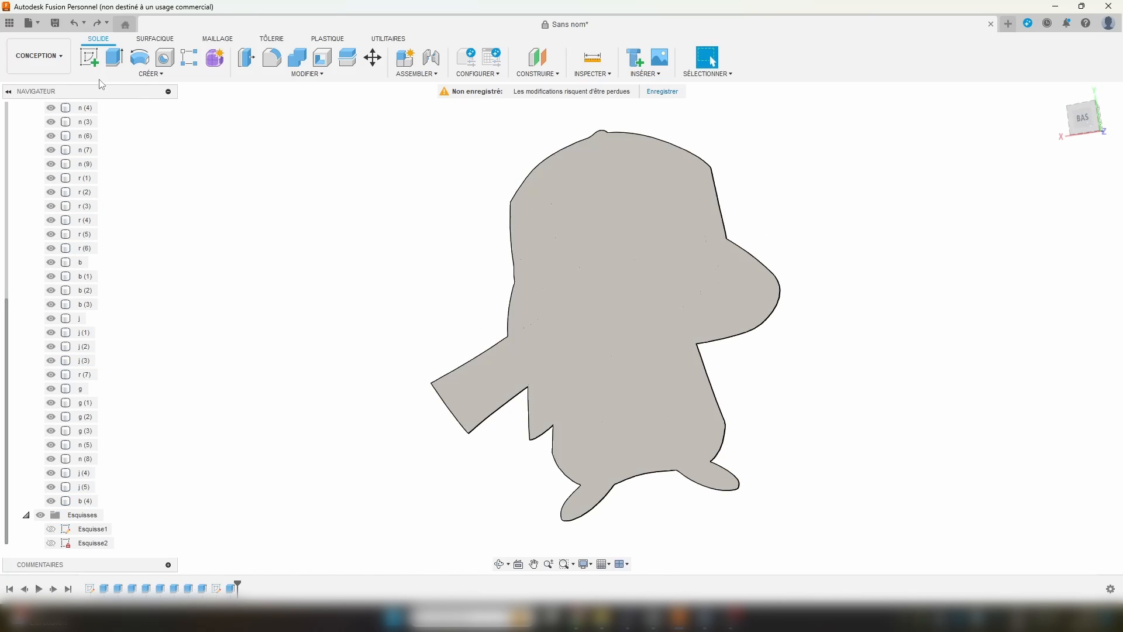
pyautogui.click(653, 293)
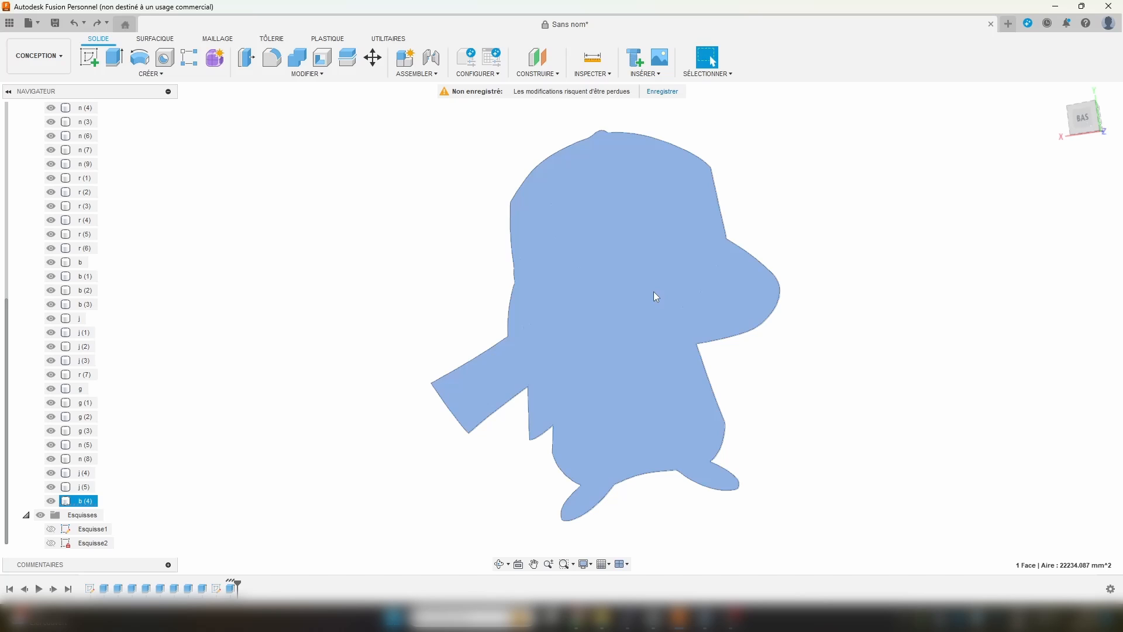
pyautogui.press('e')
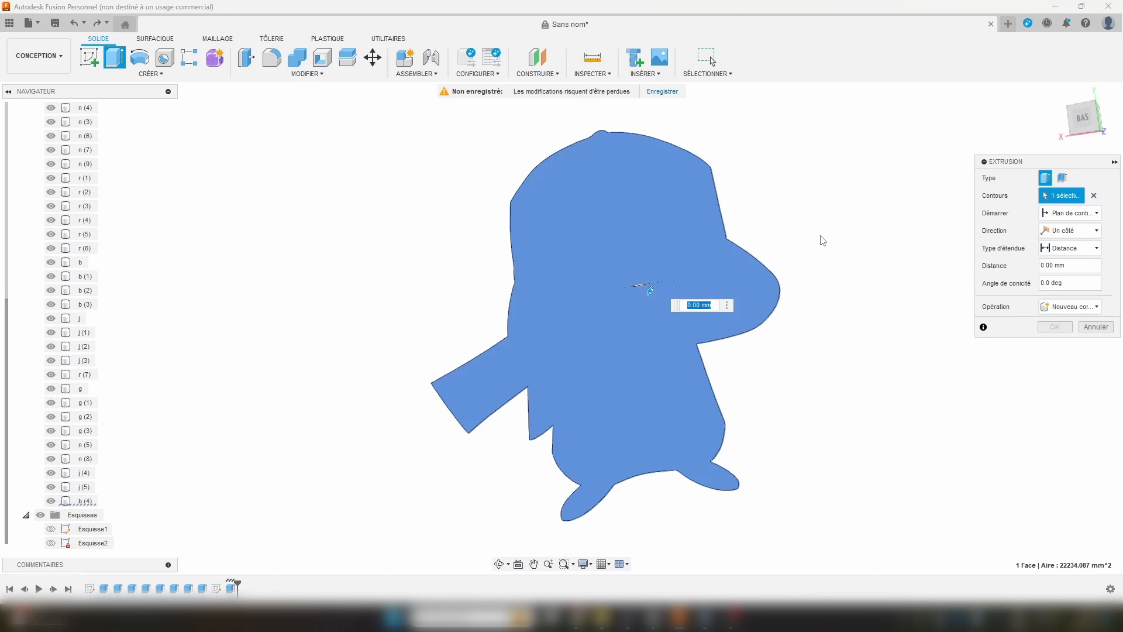
pyautogui.write('30')
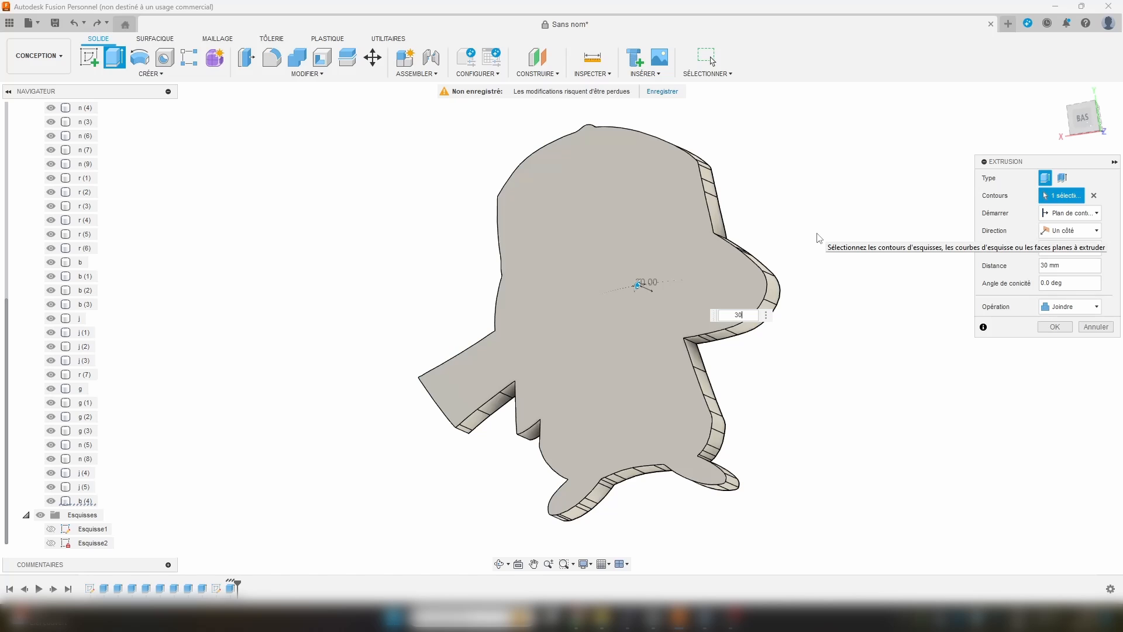
pyautogui.write('0')
pyautogui.click(1085, 307)
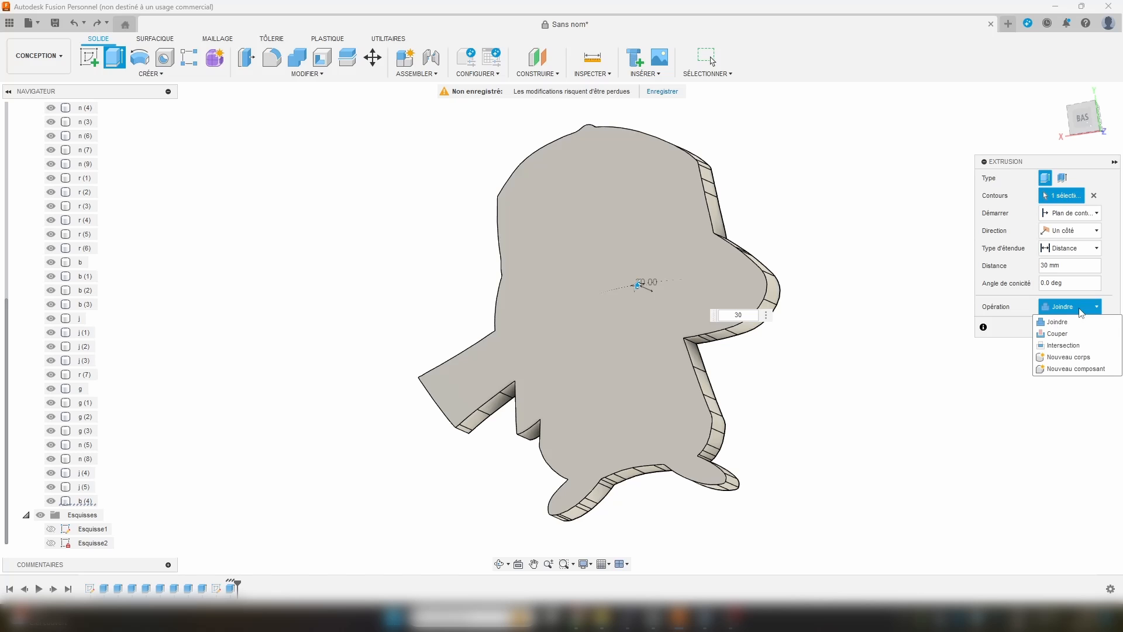
pyautogui.click(1085, 357)
pyautogui.click(1055, 327)
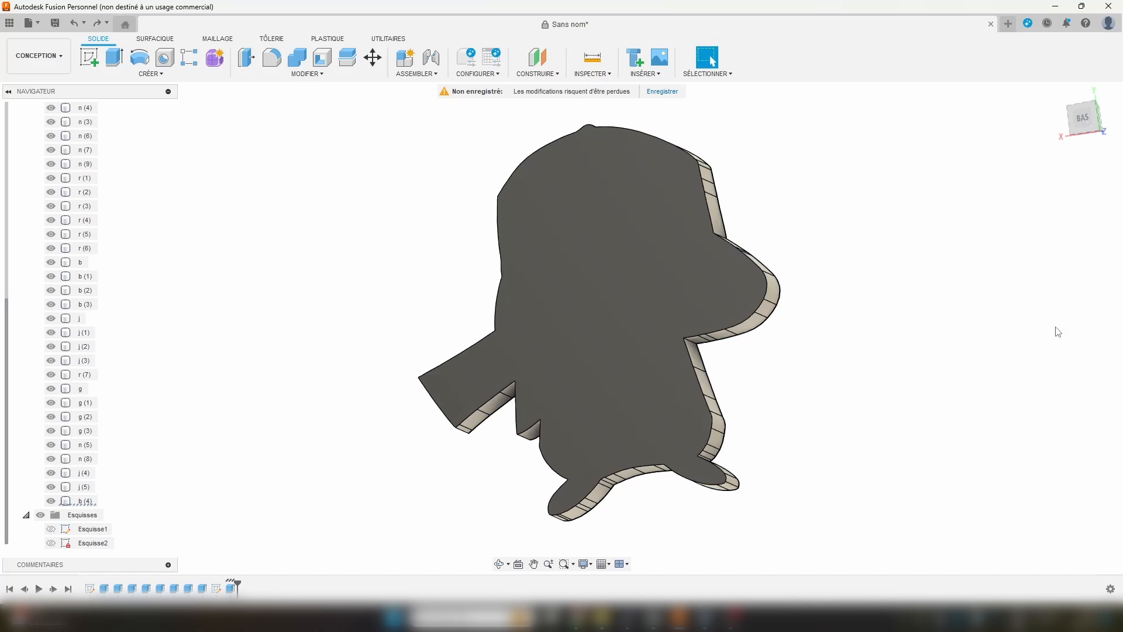
# Step: Hide all the bodies from n through b (4), leaving only the thick silhouette block Corps34 shown
pyautogui.keyDown('shift'); pyautogui.moveTo(884, 271); pyautogui.dragTo(707, 295, button='middle'); pyautogui.keyUp('shift')
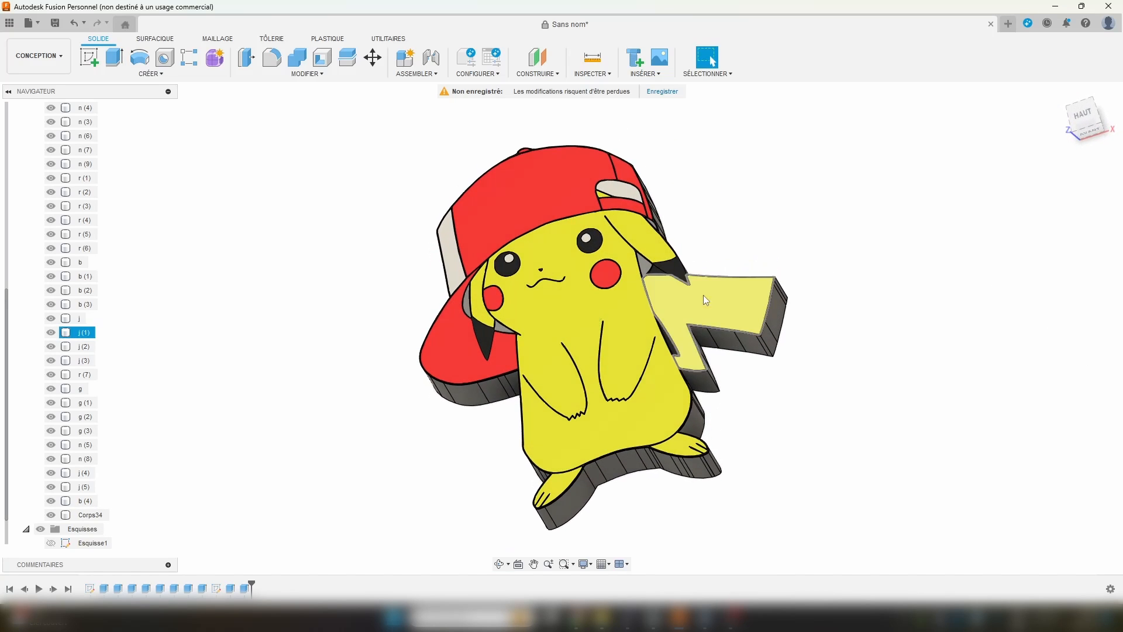
pyautogui.click(85, 500)
pyautogui.scroll(5, 79, 234)
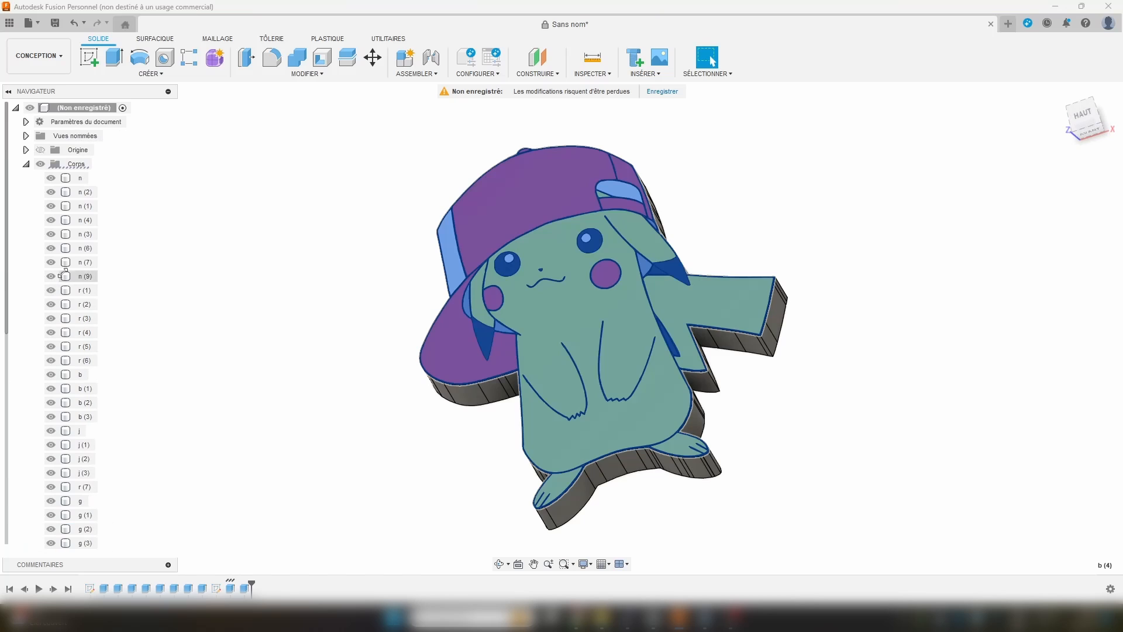
pyautogui.keyDown('shift'); pyautogui.click(79, 178); pyautogui.keyUp('shift')
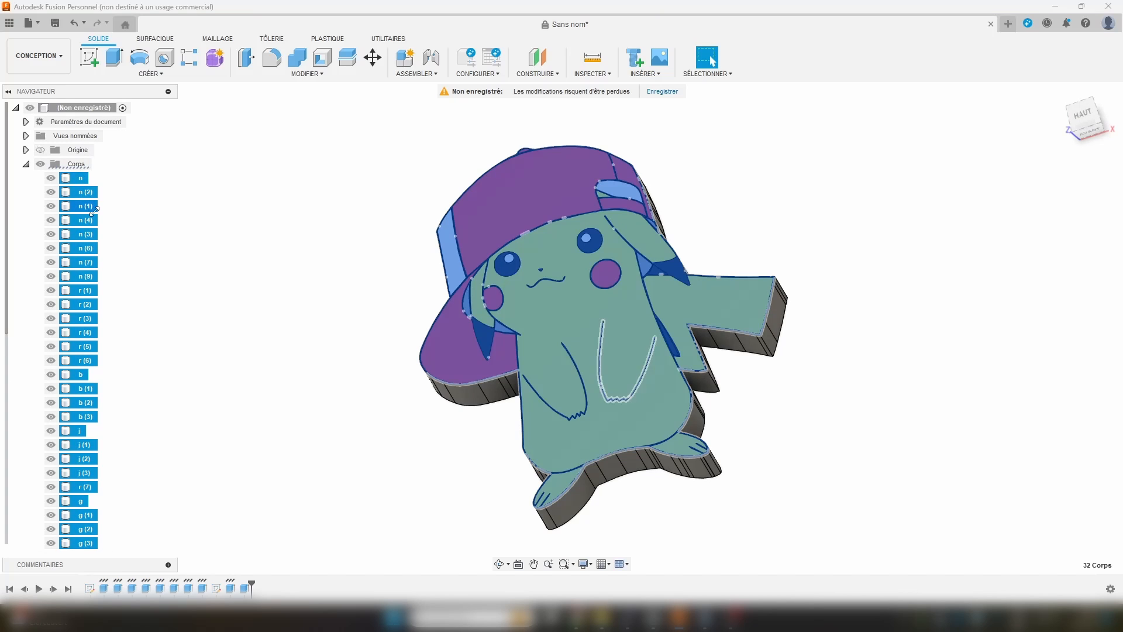
pyautogui.press('v')
pyautogui.click(207, 211)
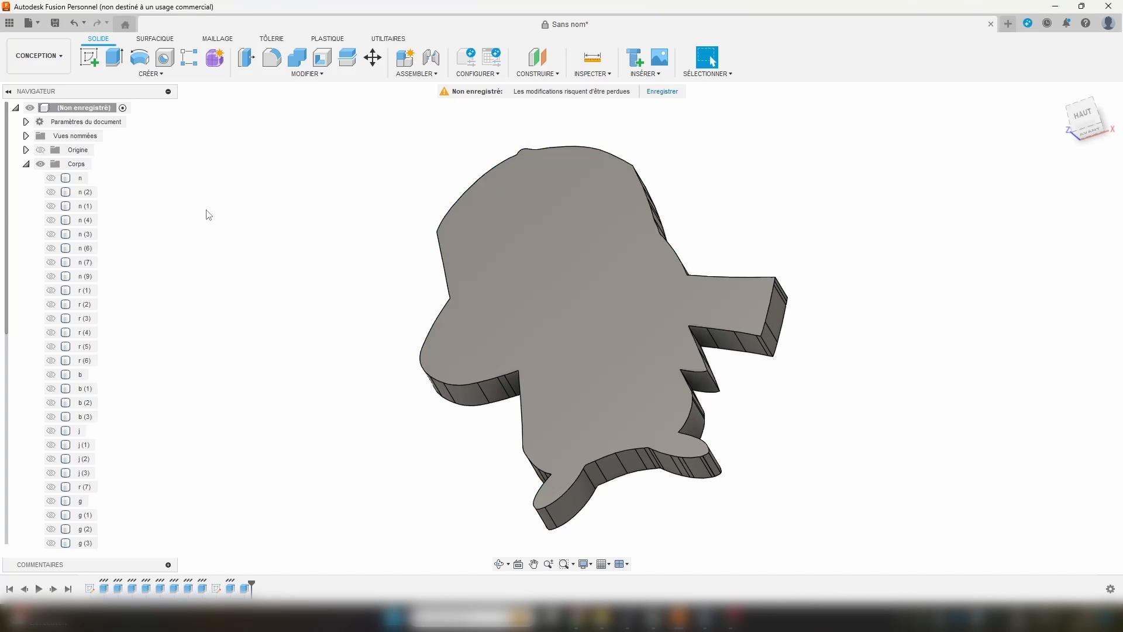
# Step: Shell the silhouette block open at its front face with a 2.2 mm wall in the outward direction (Extérieur)
pyautogui.keyDown('shift'); pyautogui.moveTo(497, 304); pyautogui.dragTo(622, 270, button='middle'); pyautogui.keyUp('shift')
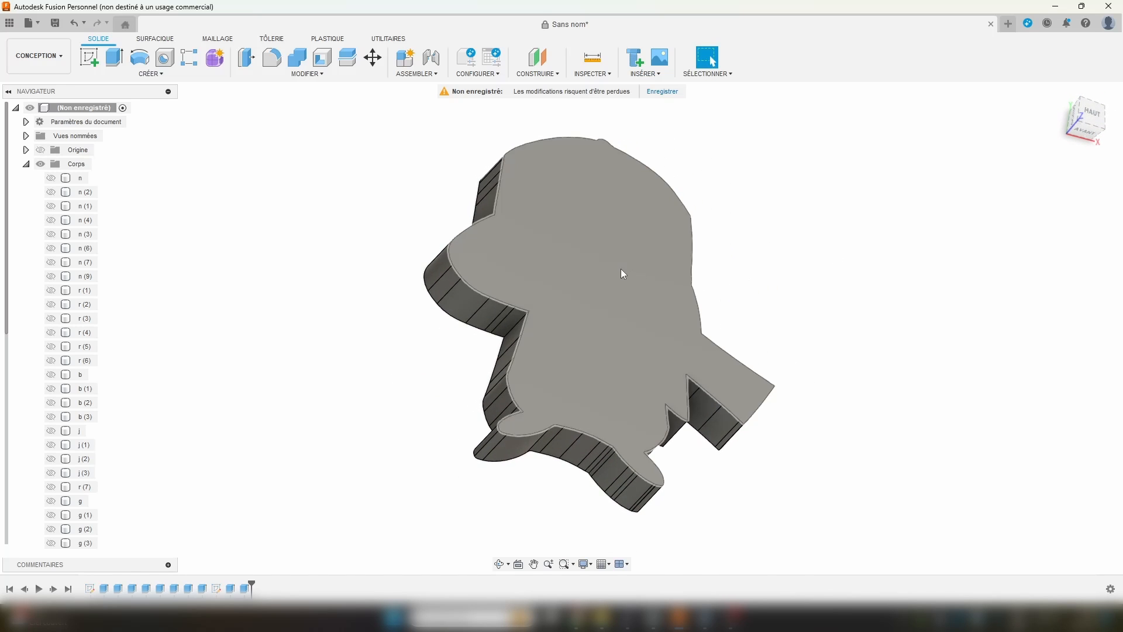
pyautogui.click(624, 274)
pyautogui.scroll(1, 633, 264)
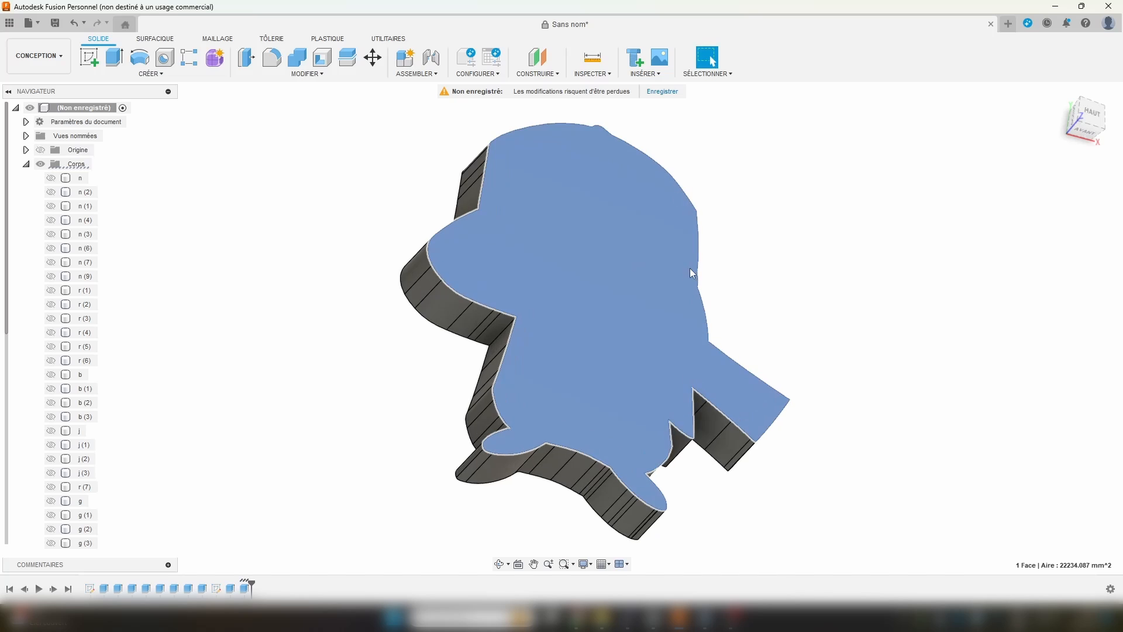
pyautogui.click(326, 62)
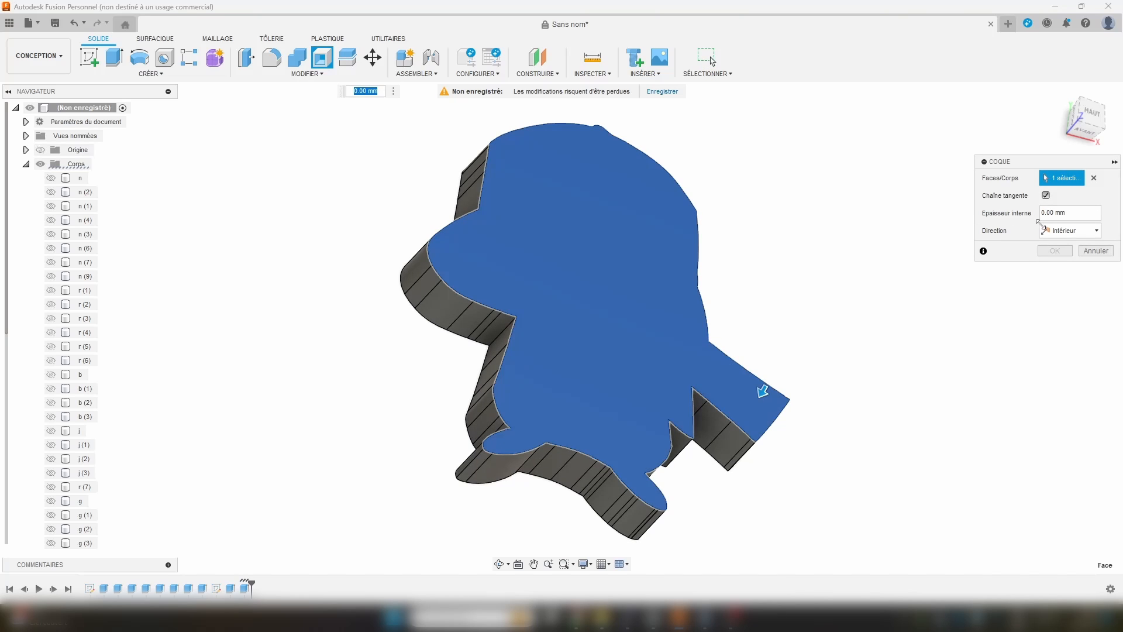
pyautogui.click(1069, 230)
pyautogui.click(1067, 257)
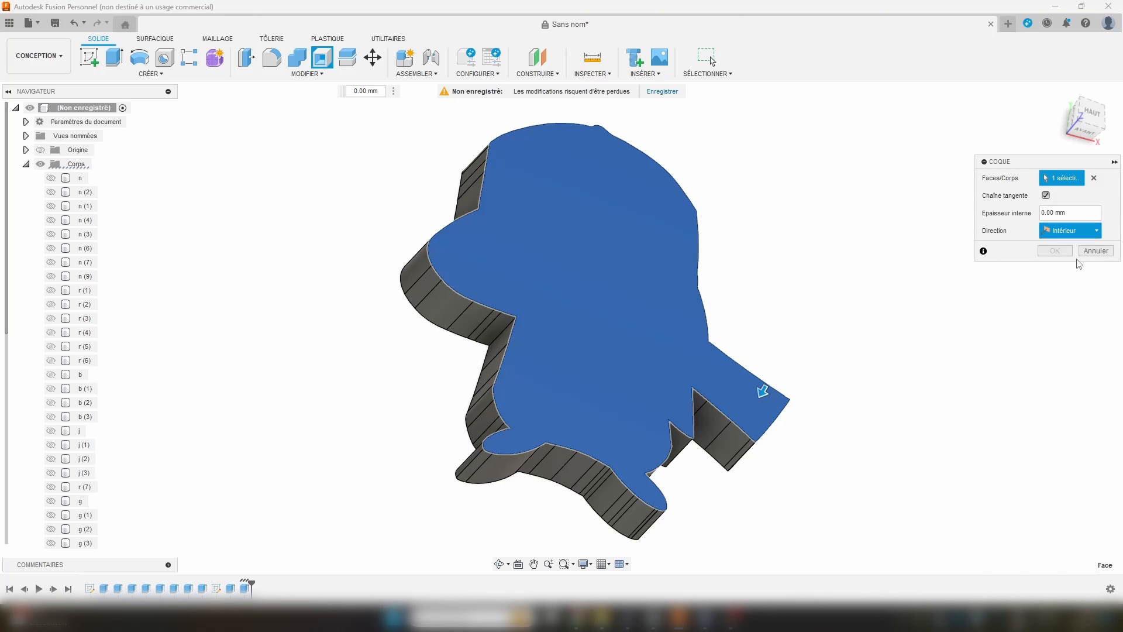
pyautogui.click(1095, 213)
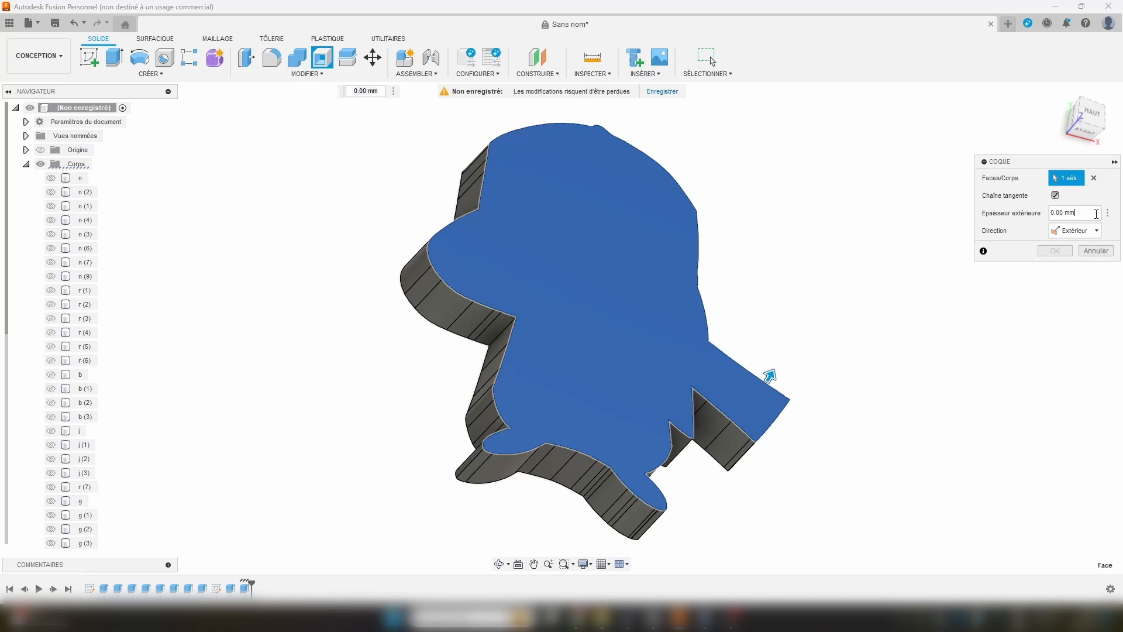
pyautogui.hotkey('ctrl', 'a')
pyautogui.write('2')
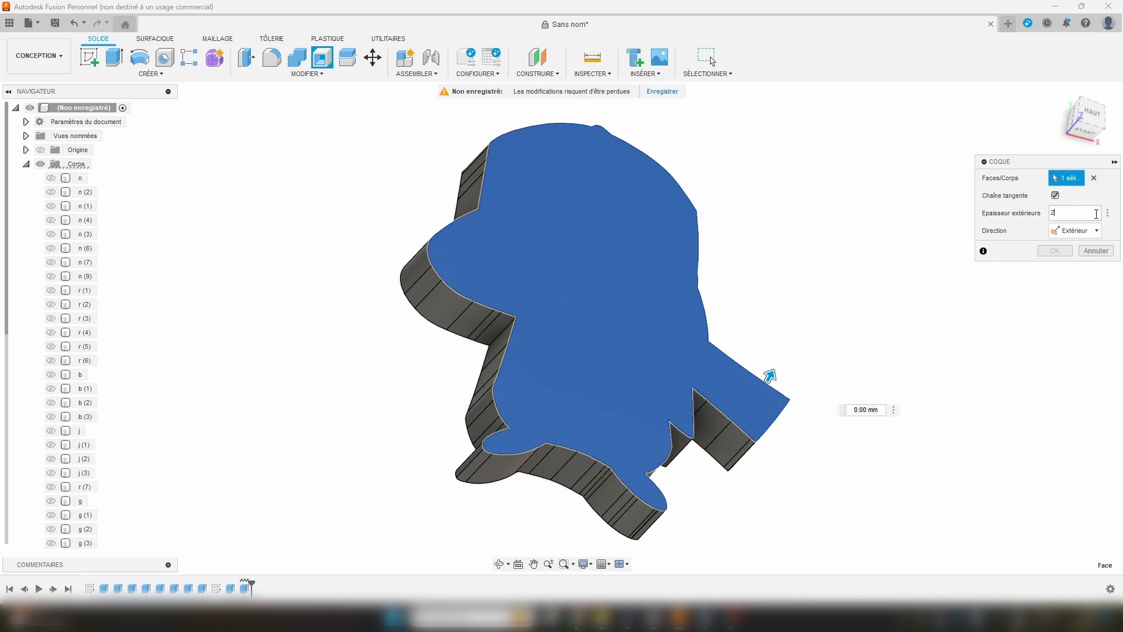
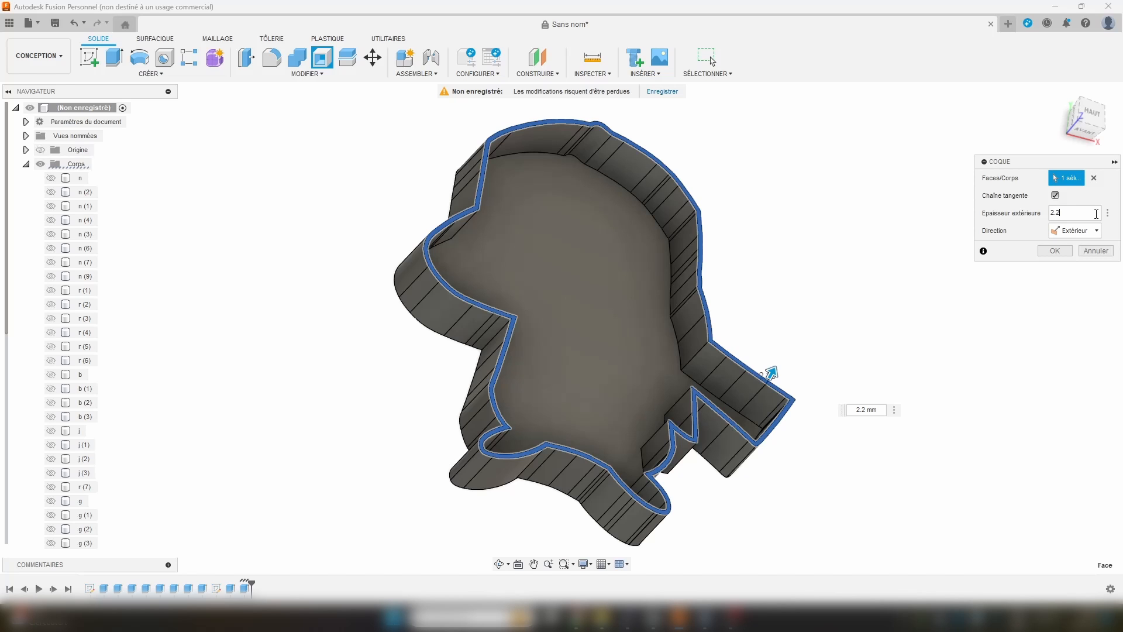
pyautogui.press('Return')
# Step: Start a sketch on the front rim face of the hollow shell
pyautogui.moveTo(751, 183)
pyautogui.keyDown('shift'); pyautogui.mouseDown(button='middle')
pyautogui.moveTo(737, 201)
pyautogui.moveTo(752, 168)
pyautogui.moveTo(772, 184)
pyautogui.mouseUp(button='middle'); pyautogui.keyUp('shift')
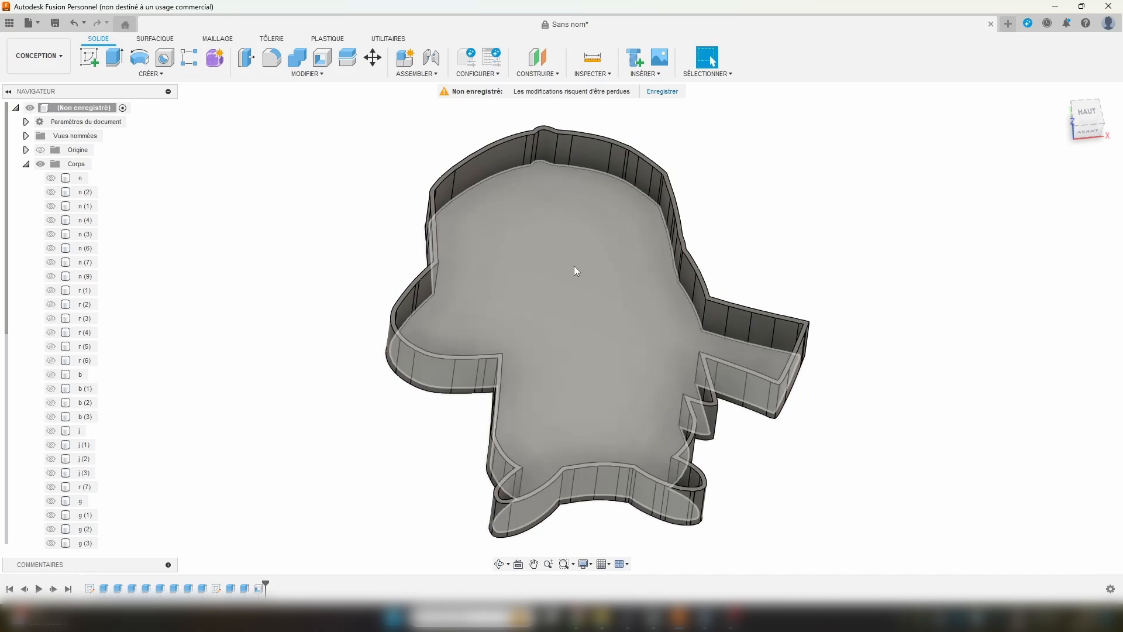
pyautogui.scroll(10, 566, 237)
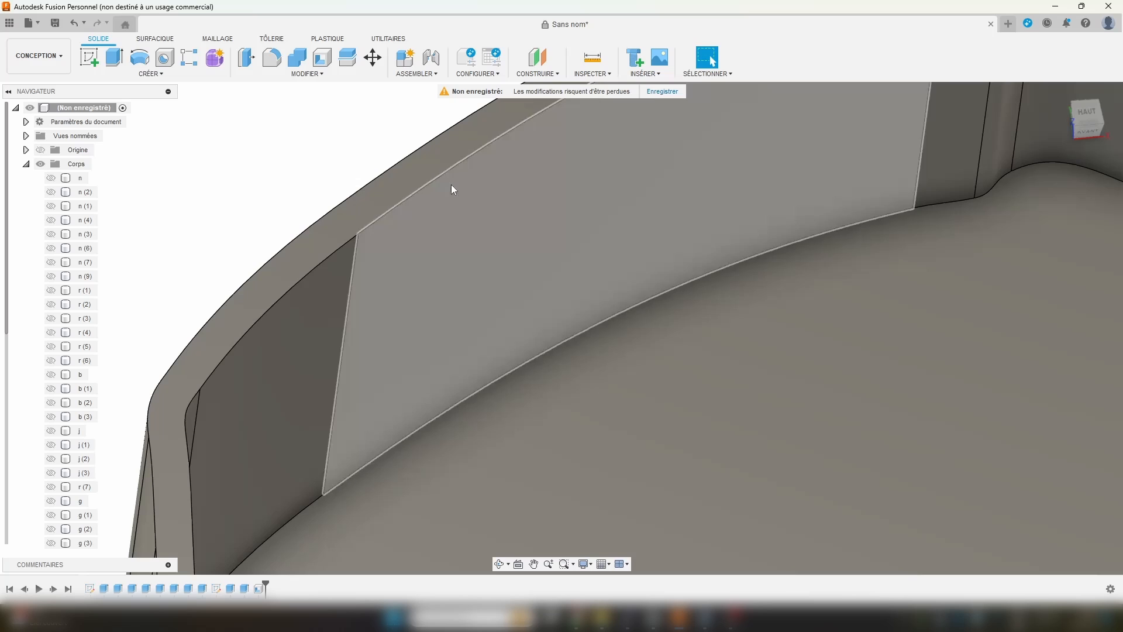
pyautogui.scroll(-10, 451, 184)
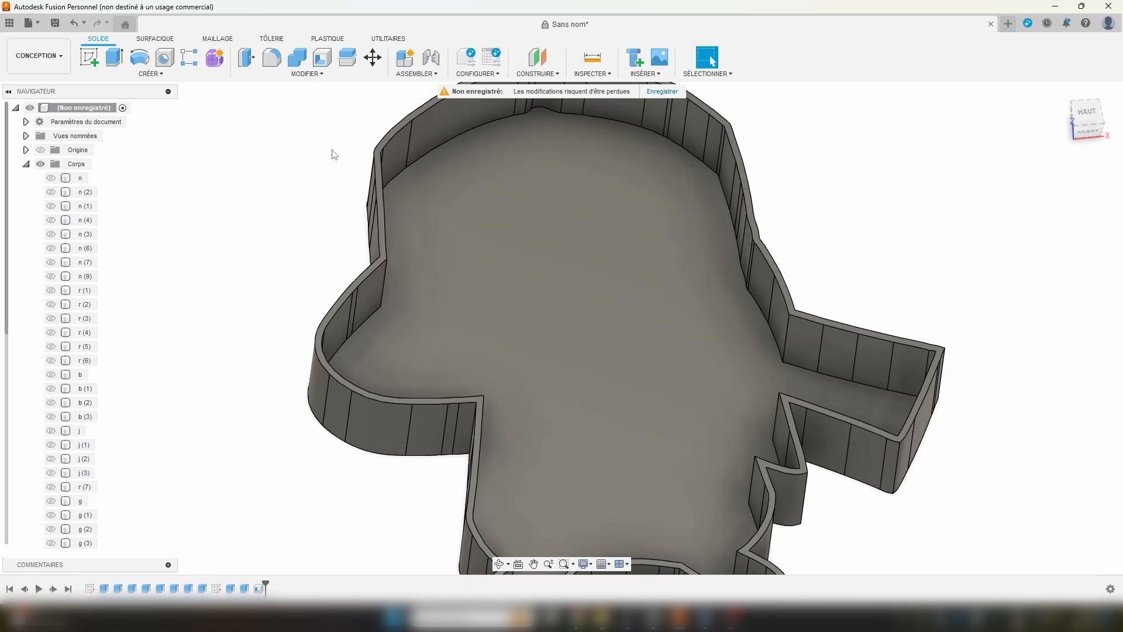
pyautogui.click(89, 57)
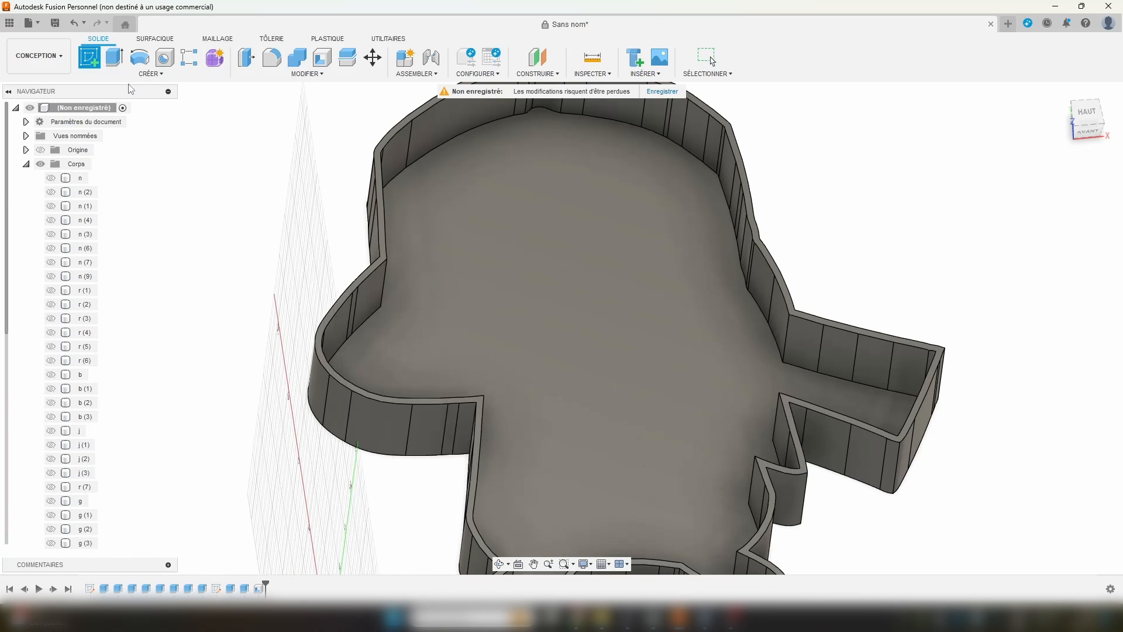
pyautogui.click(408, 183)
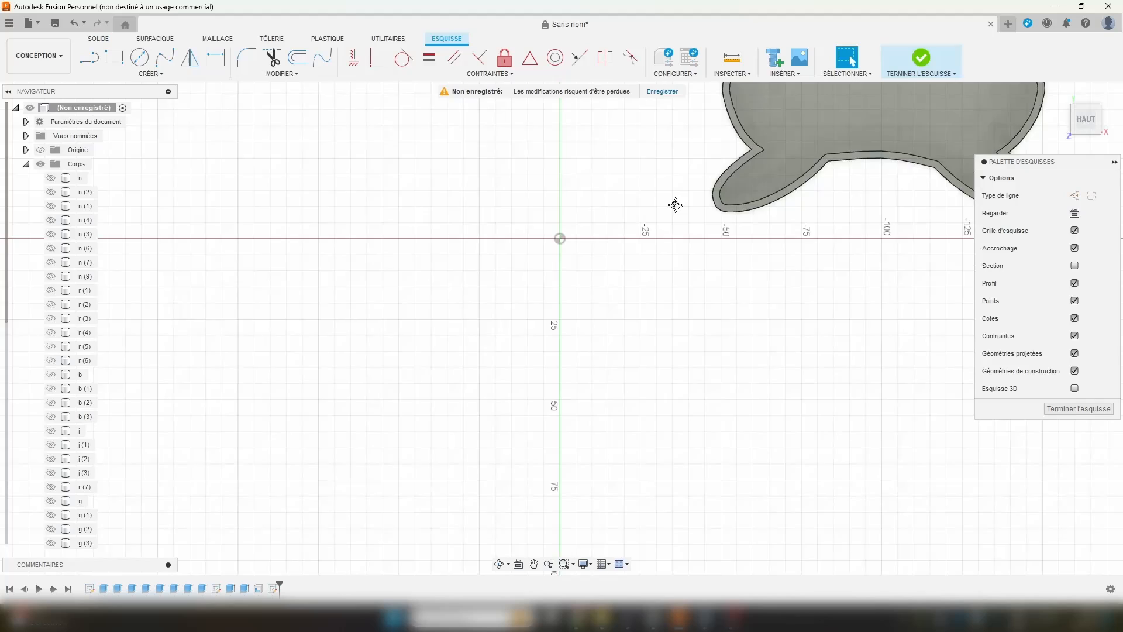
# Step: Offset the shell's full inner rim contour by -0.2 mm
pyautogui.moveTo(676, 205); pyautogui.dragTo(52, 501, button='middle')
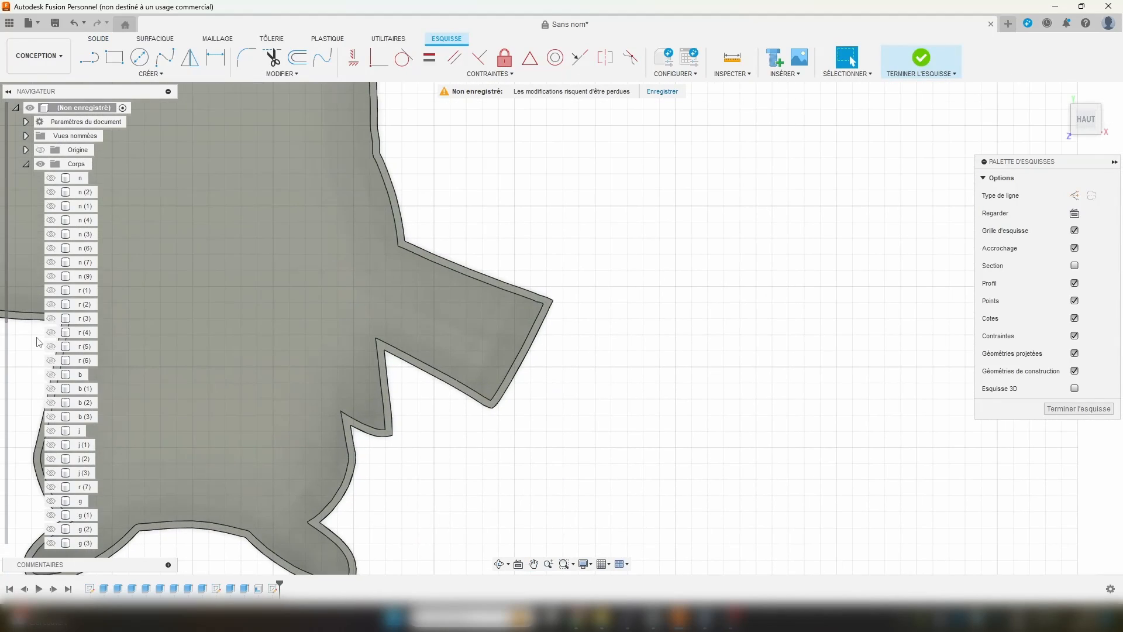
pyautogui.moveTo(258, 316); pyautogui.dragTo(729, 356, button='middle')
pyautogui.scroll(4, 524, 147)
pyautogui.click(422, 129)
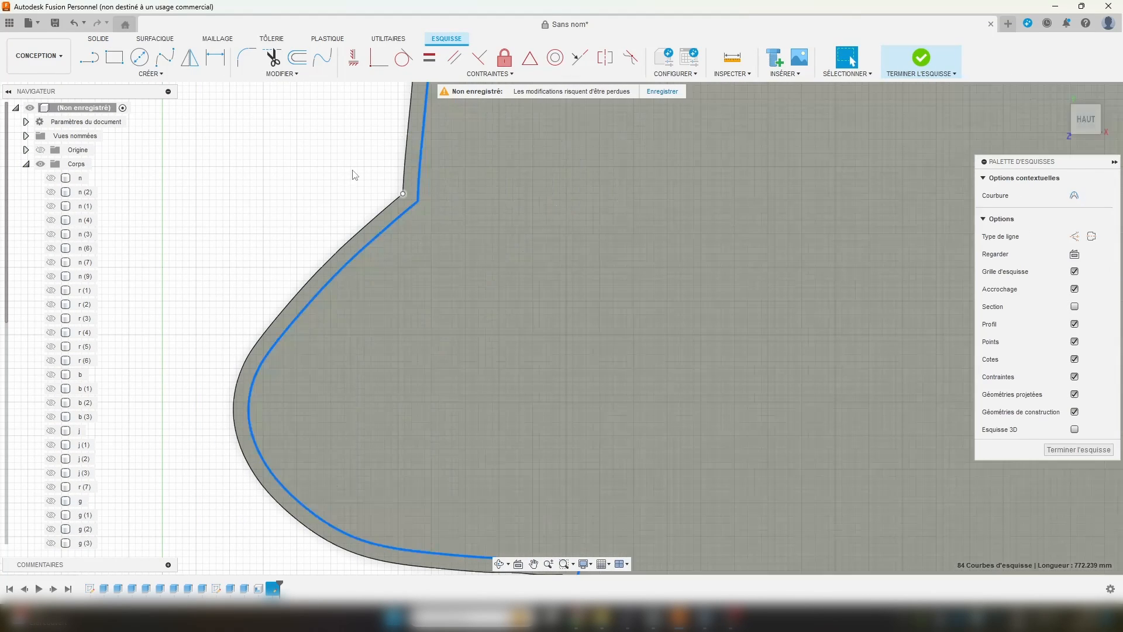
pyautogui.click(298, 57)
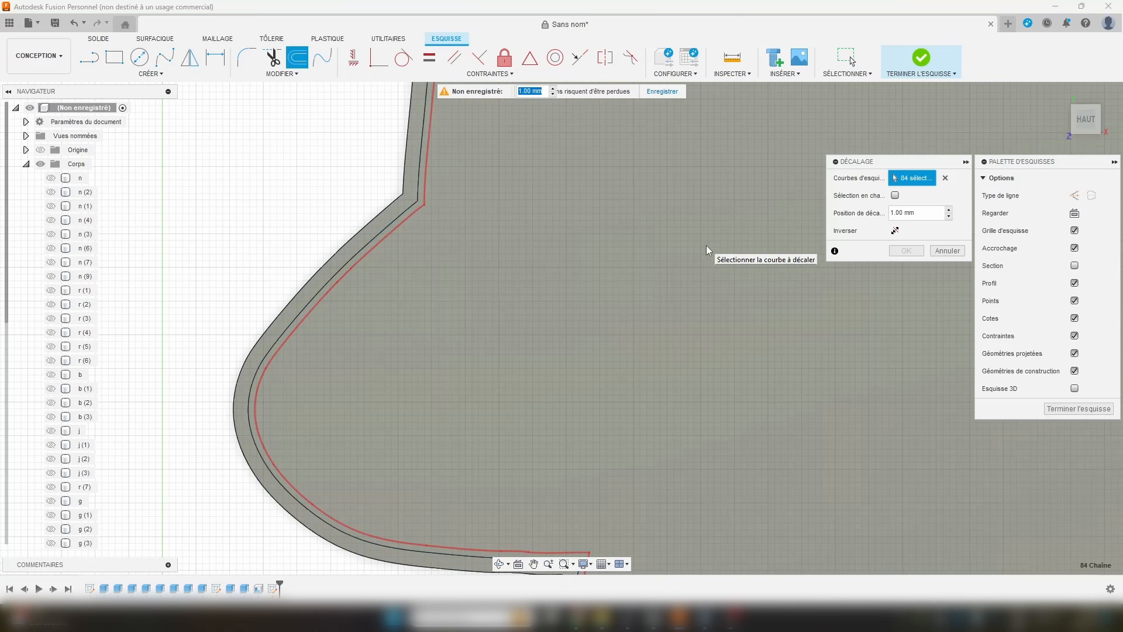
pyautogui.write('-0.2')
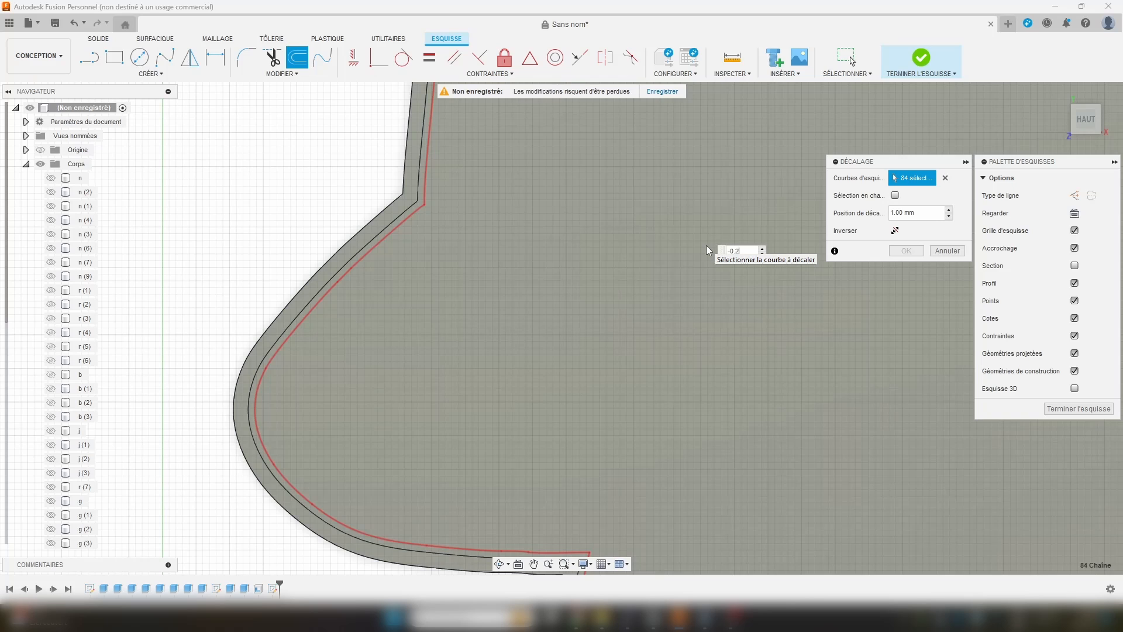
pyautogui.press('Return')
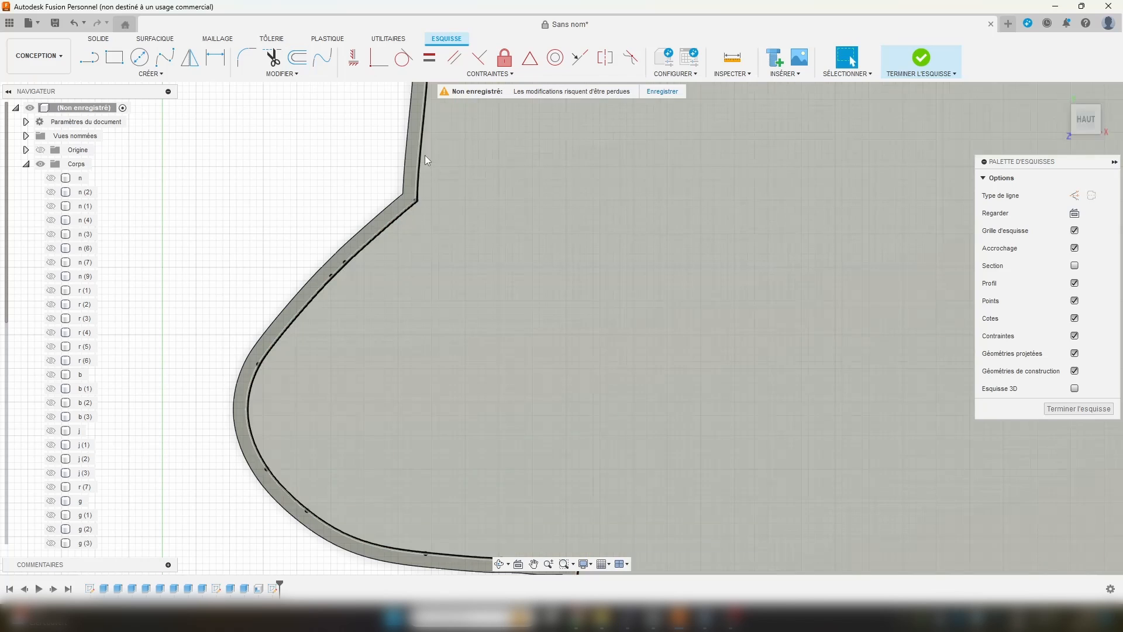
# Step: Examine the rim profile and the offset contour around the silhouette for the place where the offset is not closed
pyautogui.scroll(6, 425, 141)
pyautogui.click(401, 119)
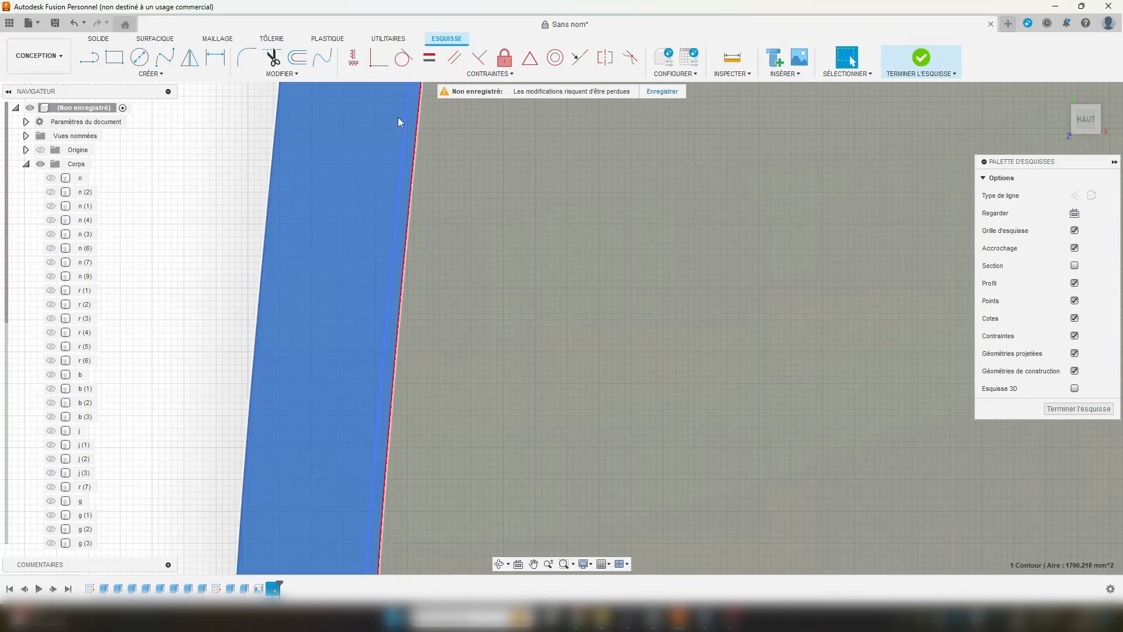
pyautogui.scroll(-5, 501, 312)
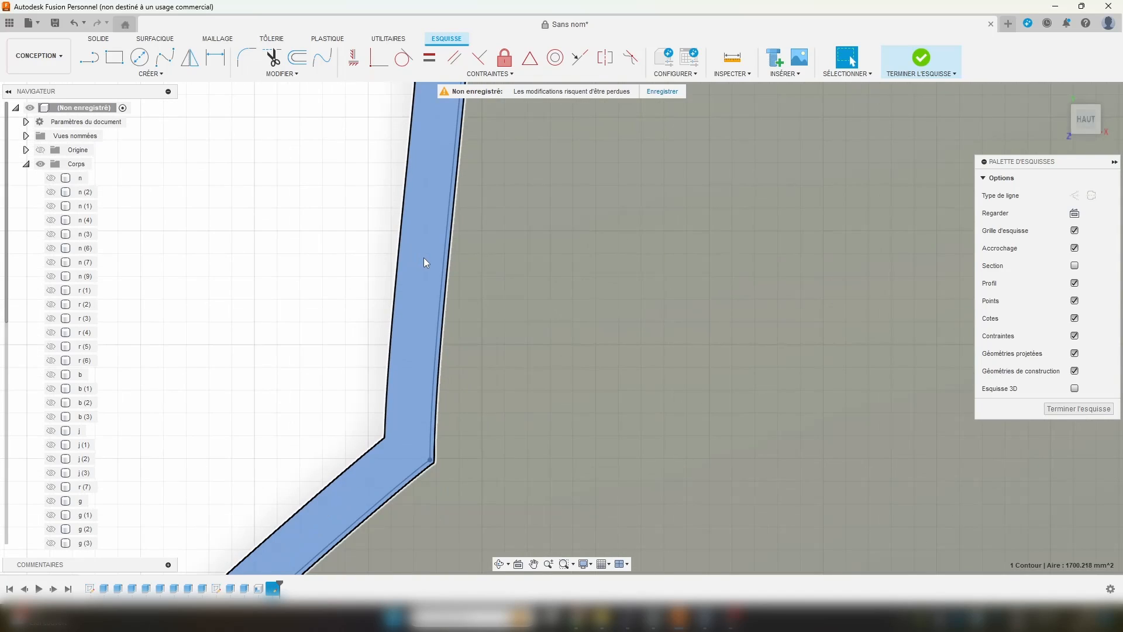
pyautogui.scroll(-1, 424, 258)
pyautogui.scroll(3, 420, 297)
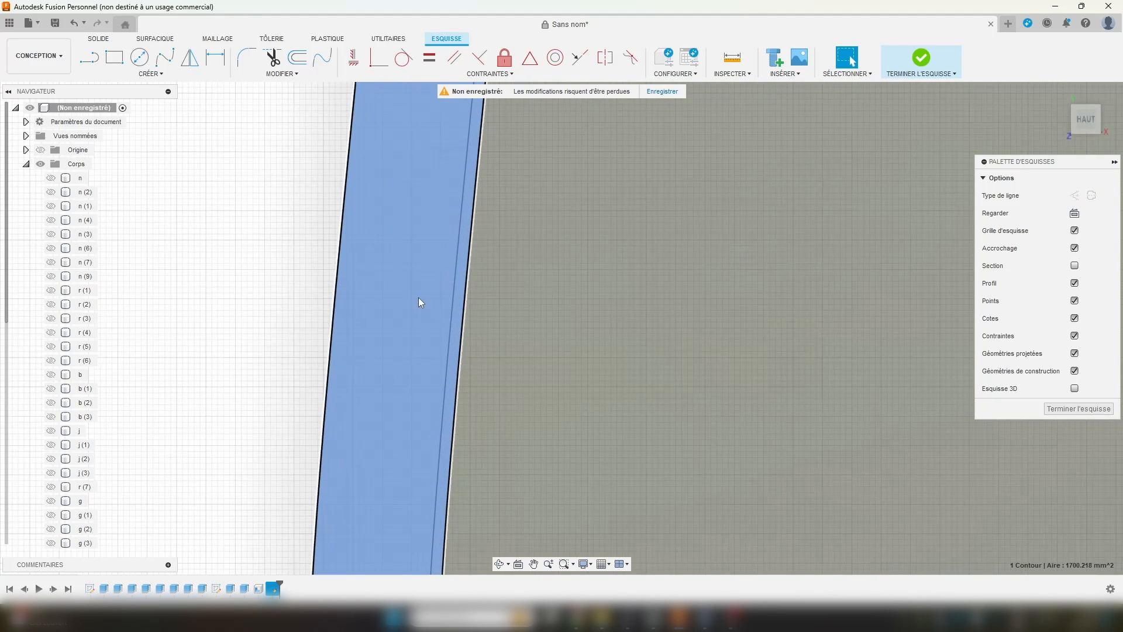
pyautogui.scroll(-6, 422, 300)
pyautogui.click(351, 265)
pyautogui.scroll(-8, 354, 269)
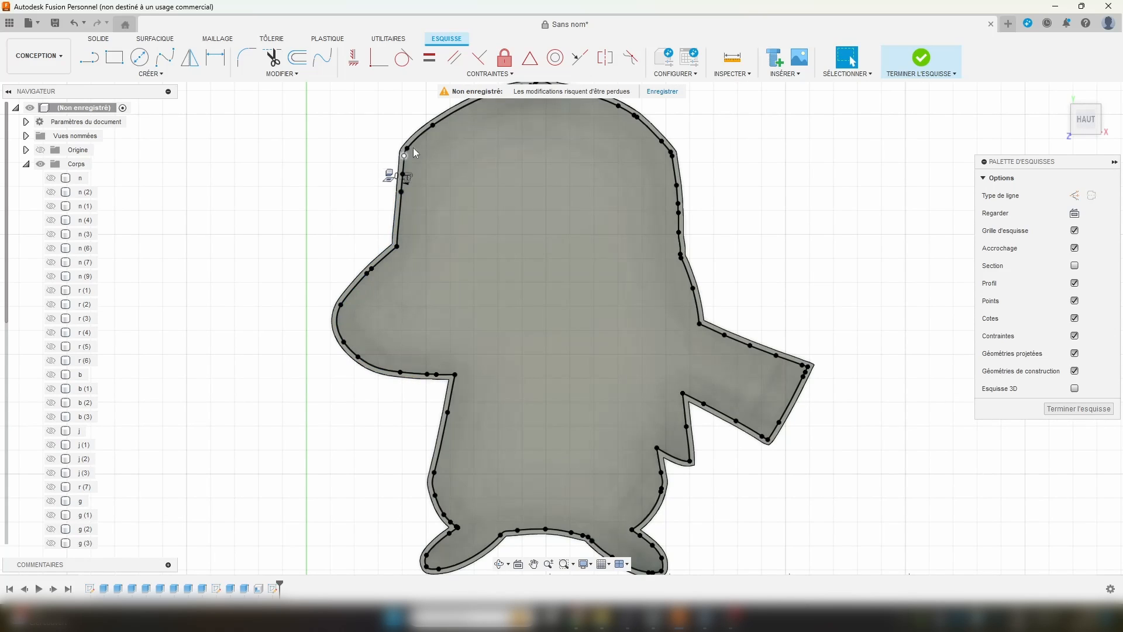
pyautogui.moveTo(571, 412); pyautogui.dragTo(632, 491, button='middle')
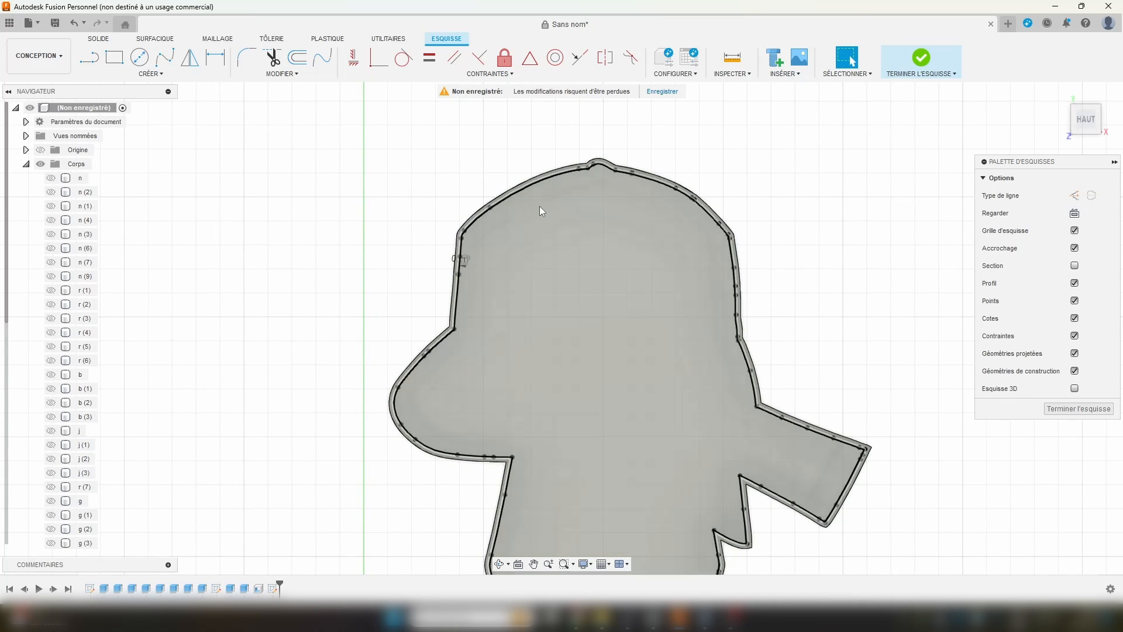
pyautogui.moveTo(649, 257); pyautogui.dragTo(600, 182, button='middle')
pyautogui.scroll(-1, 668, 265)
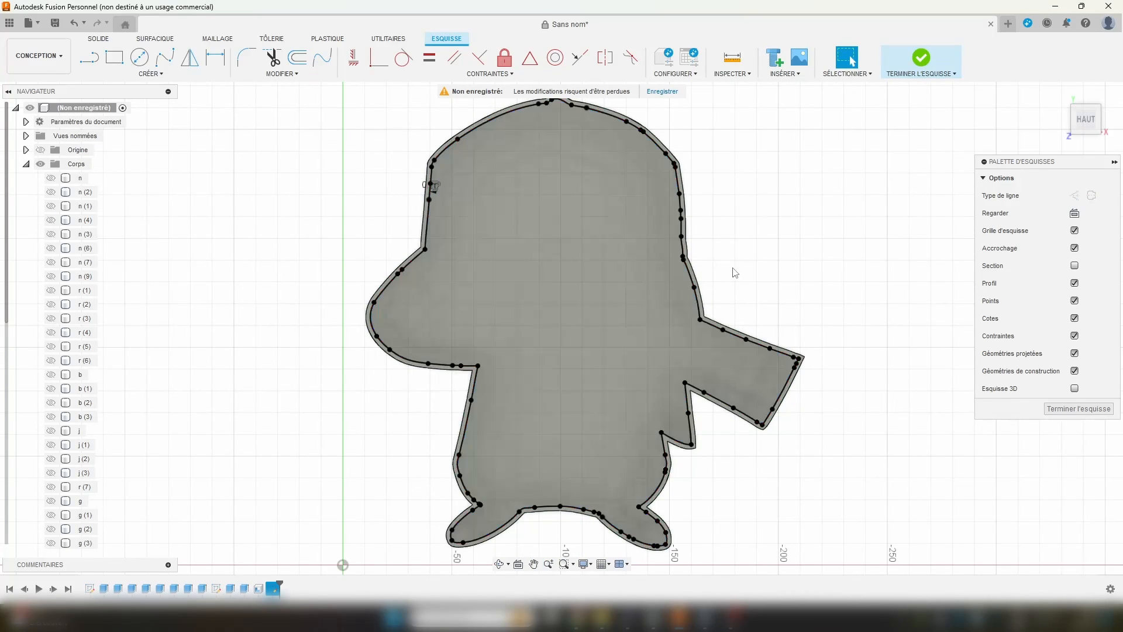
pyautogui.scroll(5, 669, 304)
pyautogui.scroll(-6, 663, 266)
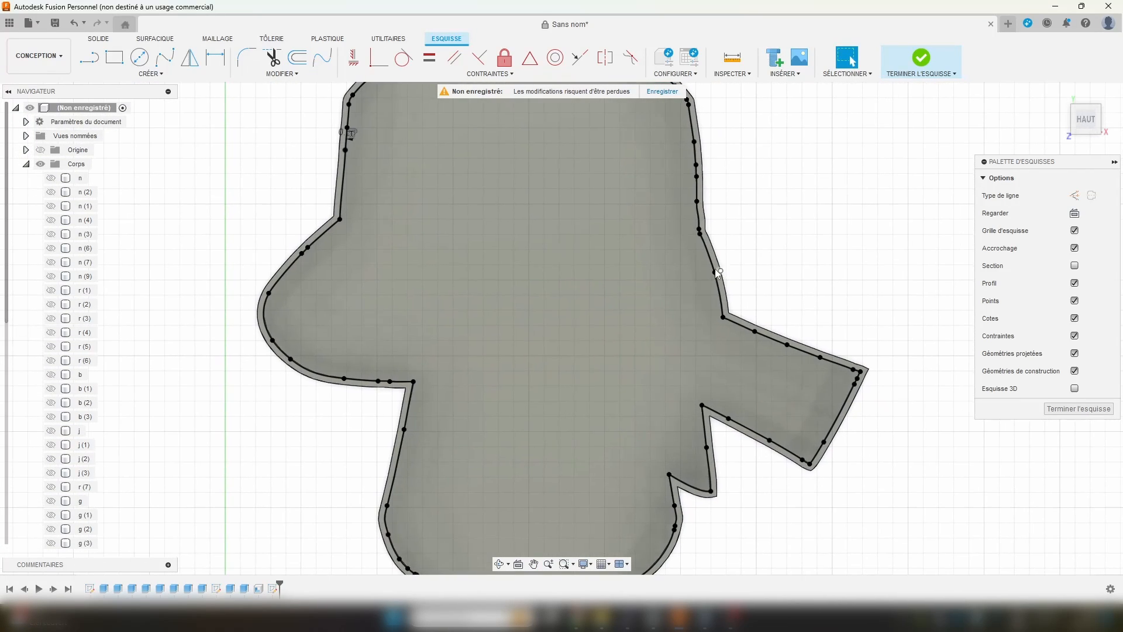
# Step: Sketch a test line across the whole silhouette at neck height and check the rim profile above it
pyautogui.click(89, 57)
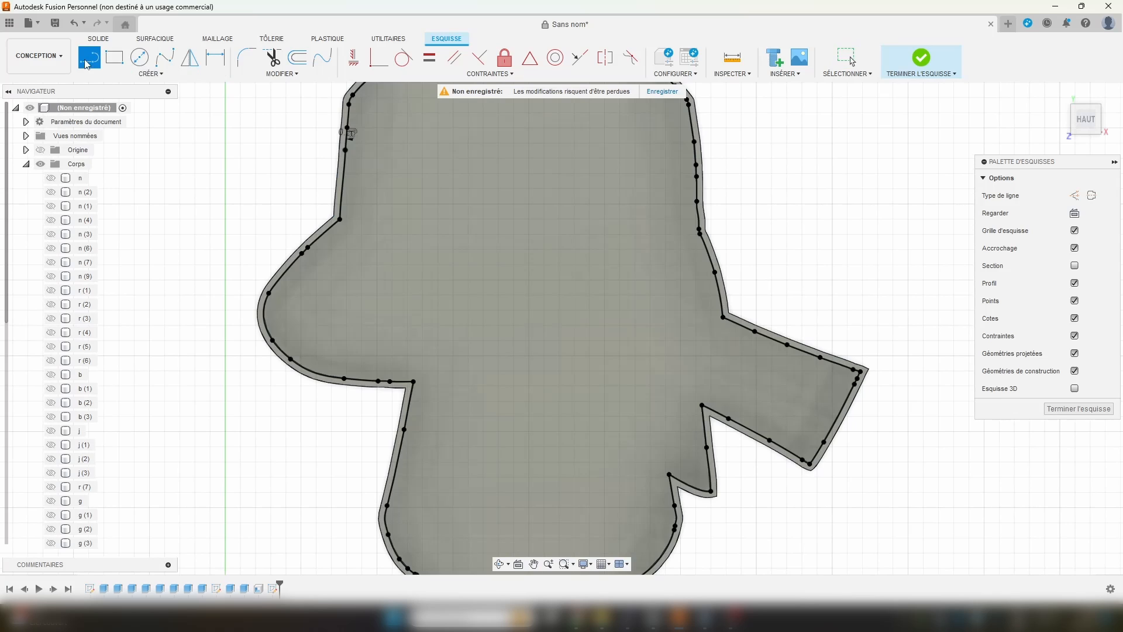
pyautogui.click(241, 219)
pyautogui.click(757, 249)
pyautogui.press('Escape')
pyautogui.scroll(5, 667, 199)
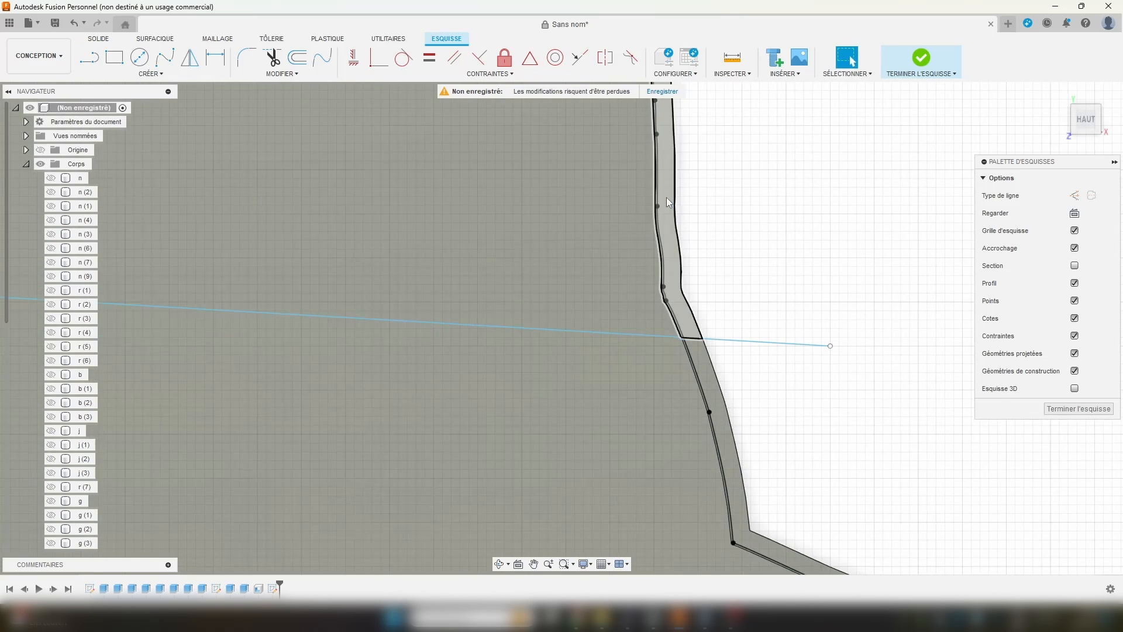
pyautogui.click(640, 251)
pyautogui.scroll(-6, 701, 248)
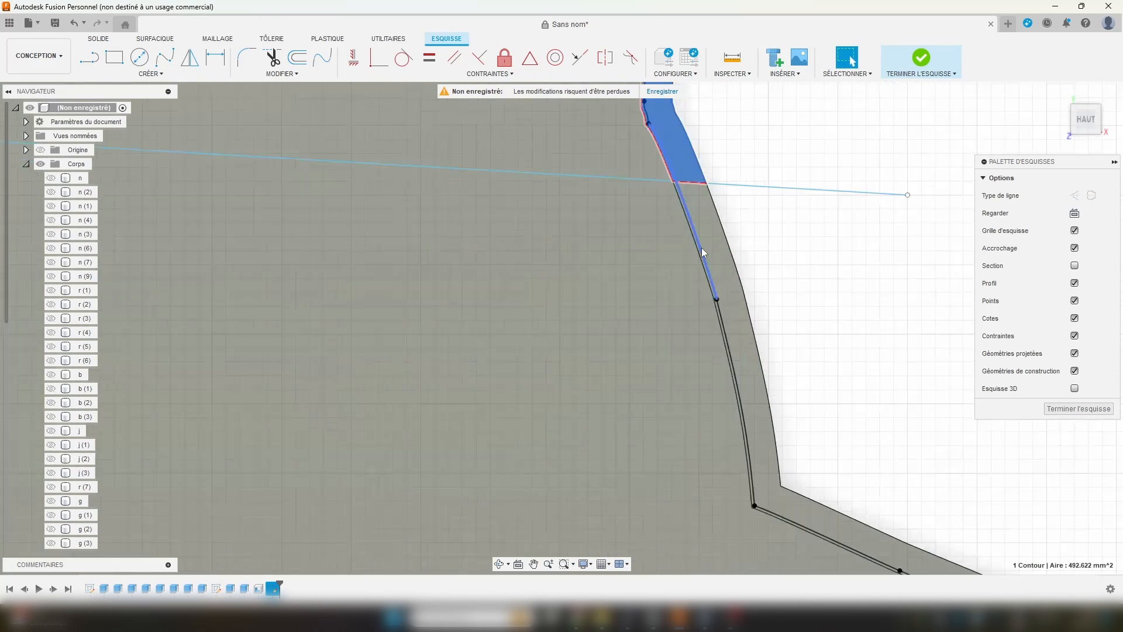
pyautogui.press('Escape')
# Step: Sketch a slanted test line across the lower body, ending outside above the right foot, and check the rim profiles beside it
pyautogui.moveTo(767, 346); pyautogui.dragTo(674, 190, button='middle')
pyautogui.click(89, 57)
pyautogui.click(317, 294)
pyautogui.click(661, 421)
pyautogui.press('Escape')
pyautogui.scroll(6, 604, 433)
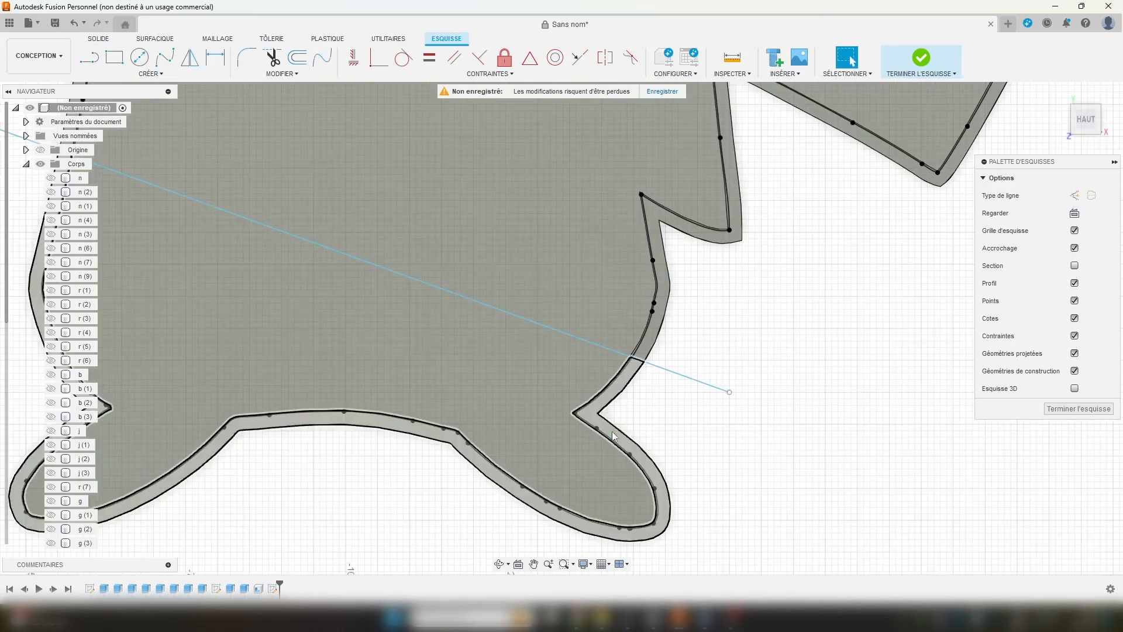
pyautogui.click(639, 334)
pyautogui.click(698, 230)
pyautogui.scroll(3, 295, 93)
pyautogui.moveTo(295, 94); pyautogui.dragTo(448, 319, button='middle')
pyautogui.scroll(-5, 278, 454)
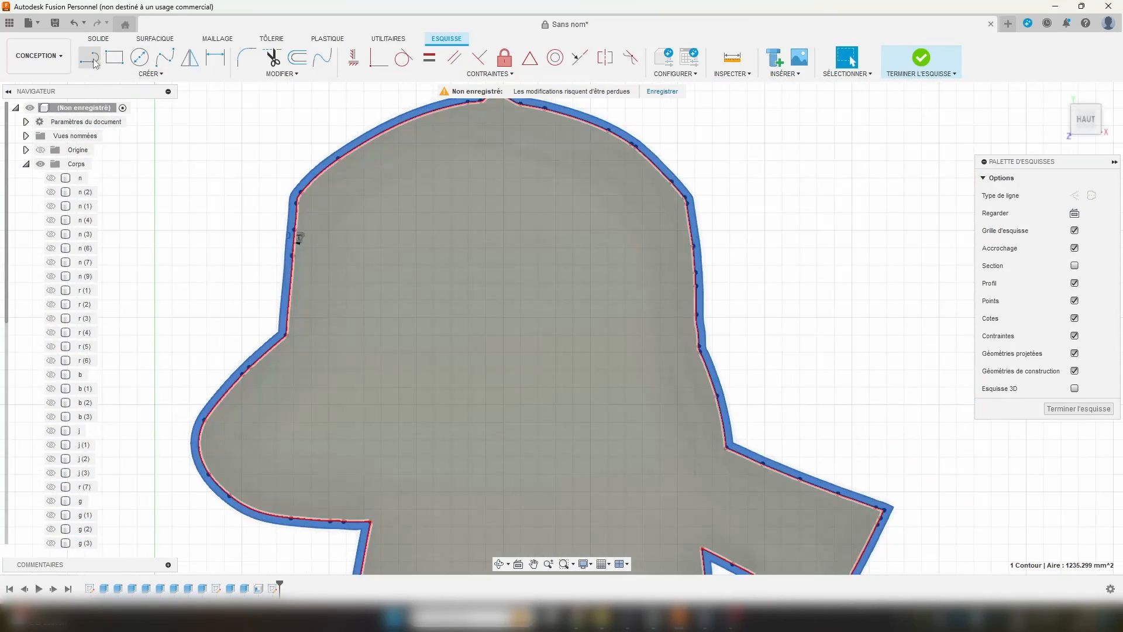
# Step: Sketch two lines crossing the rim, one about 31 mm long at the head's upper left and one at the neck's right side
pyautogui.click(89, 57)
pyautogui.click(329, 99)
pyautogui.click(397, 183)
pyautogui.click(89, 56)
pyautogui.click(659, 375)
pyautogui.click(775, 358)
pyautogui.press('Escape')
# Step: Check the rim profiles on both sides of the line crossing the right neck edge
pyautogui.scroll(3, 715, 380)
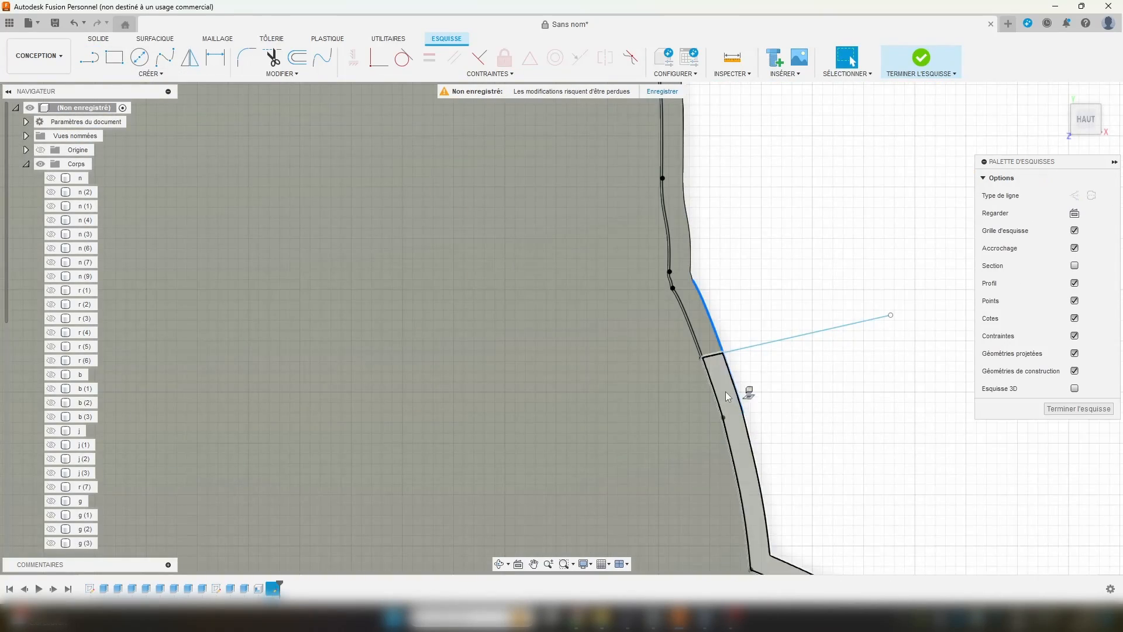
pyautogui.scroll(6, 715, 375)
pyautogui.click(715, 375)
pyautogui.moveTo(715, 374); pyautogui.dragTo(696, 265, button='middle')
pyautogui.scroll(-6, 692, 267)
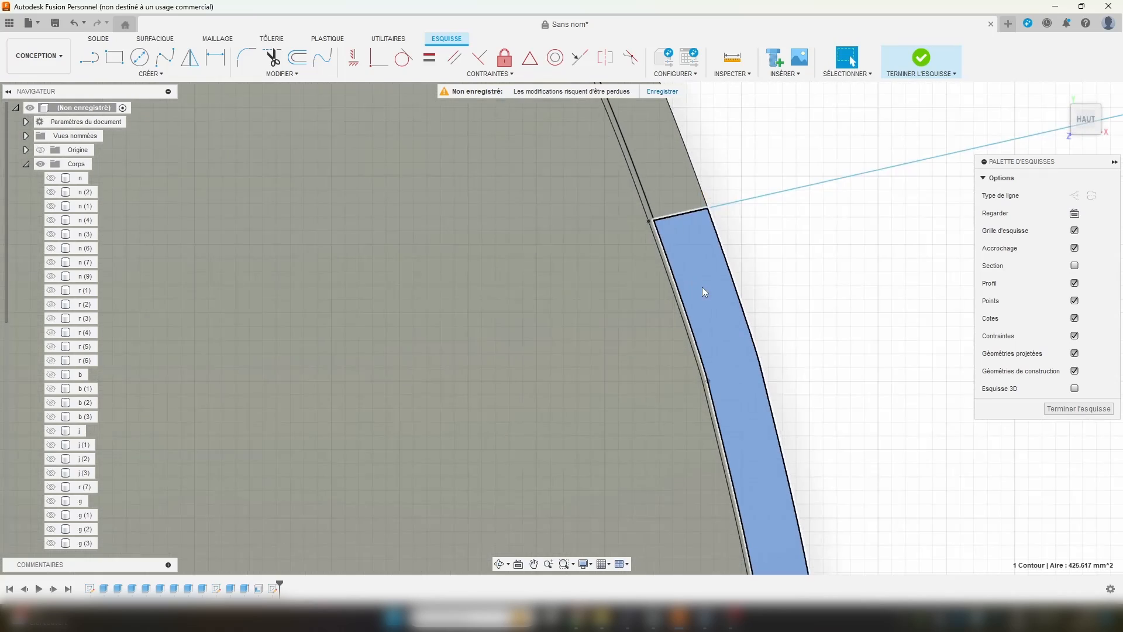
pyautogui.click(693, 259)
pyautogui.scroll(-2, 691, 271)
# Step: Sketch a line crossing the rim at the head's upper right and check the adjoining profile towards the top bump
pyautogui.moveTo(580, 192)
pyautogui.mouseDown(button='middle')
pyautogui.moveTo(700, 345)
pyautogui.moveTo(622, 263)
pyautogui.mouseUp(button='middle')
pyautogui.click(465, 148)
pyautogui.scroll(4, 609, 127)
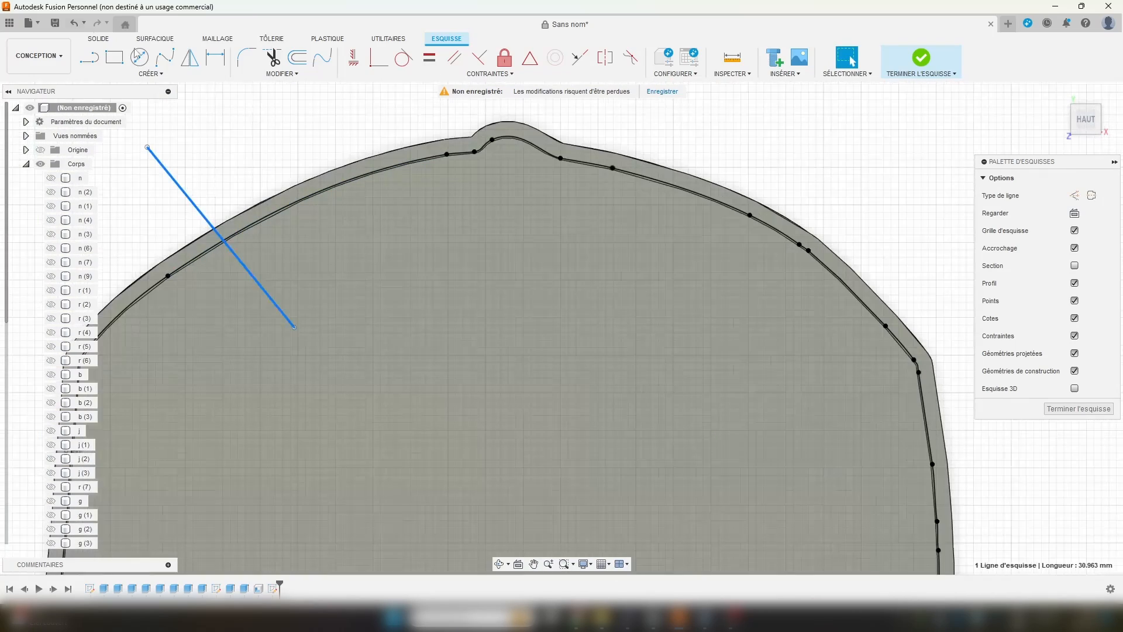
pyautogui.press('l')
pyautogui.click(651, 272)
pyautogui.click(786, 145)
pyautogui.press('Escape')
pyautogui.scroll(5, 749, 202)
pyautogui.click(651, 163)
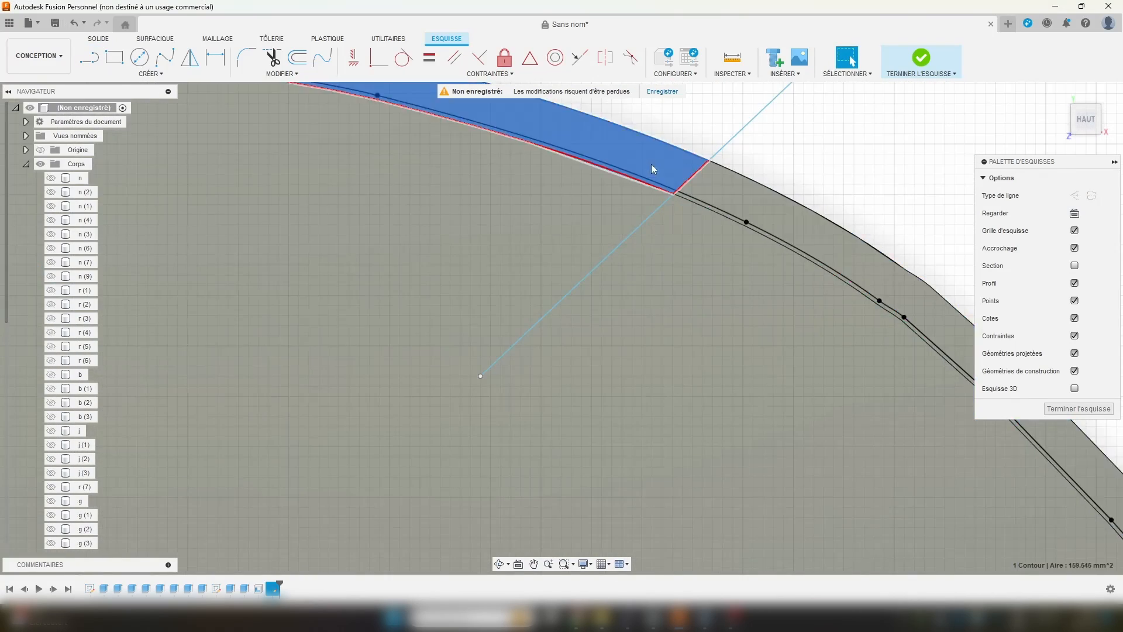
# Step: Sketch a three-segment line chain around the top bump of the head and check the rim profiles at the bump and beside it
pyautogui.scroll(-8, 651, 164)
pyautogui.scroll(5, 563, 115)
pyautogui.press('l')
pyautogui.click(290, 111)
pyautogui.click(413, 204)
pyautogui.click(600, 214)
pyautogui.click(637, 140)
pyautogui.press('Escape')
pyautogui.click(576, 179)
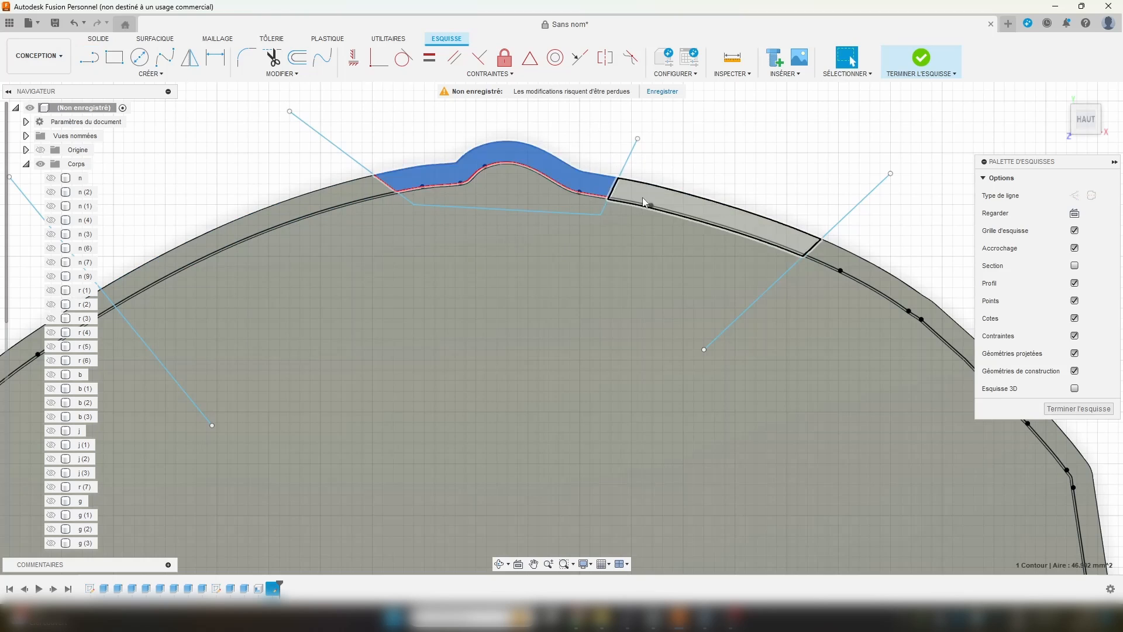
pyautogui.click(681, 207)
# Step: Split the rim section to the right of the bump with a short crossing line and check the piece nearest the bump
pyautogui.scroll(4, 685, 221)
pyautogui.moveTo(685, 221); pyautogui.dragTo(518, 248, button='middle')
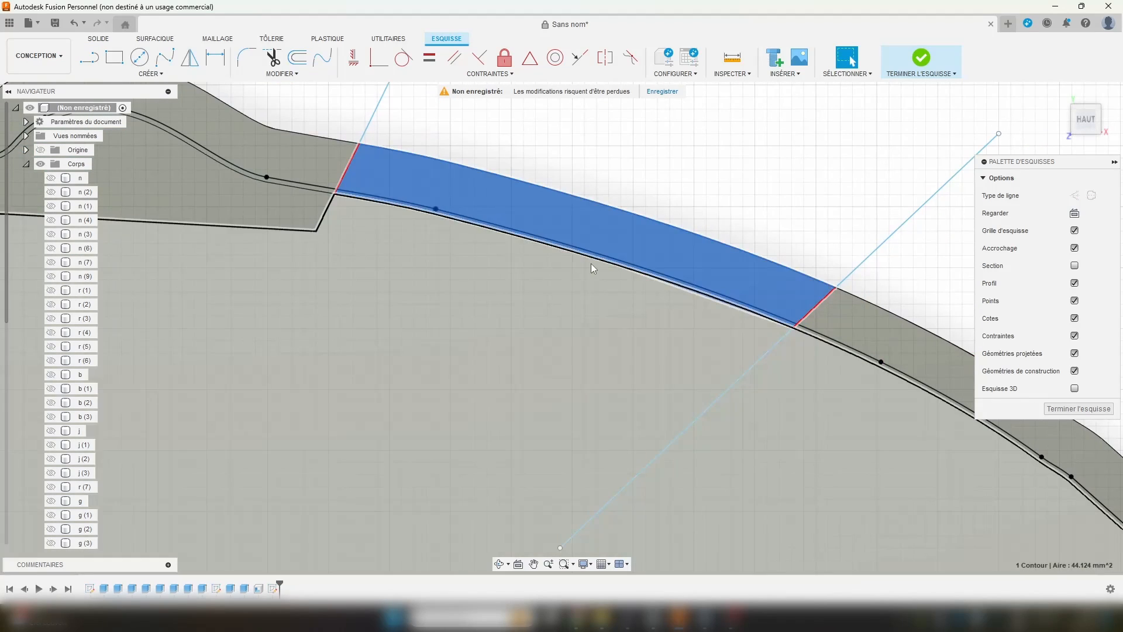
pyautogui.scroll(-3, 565, 266)
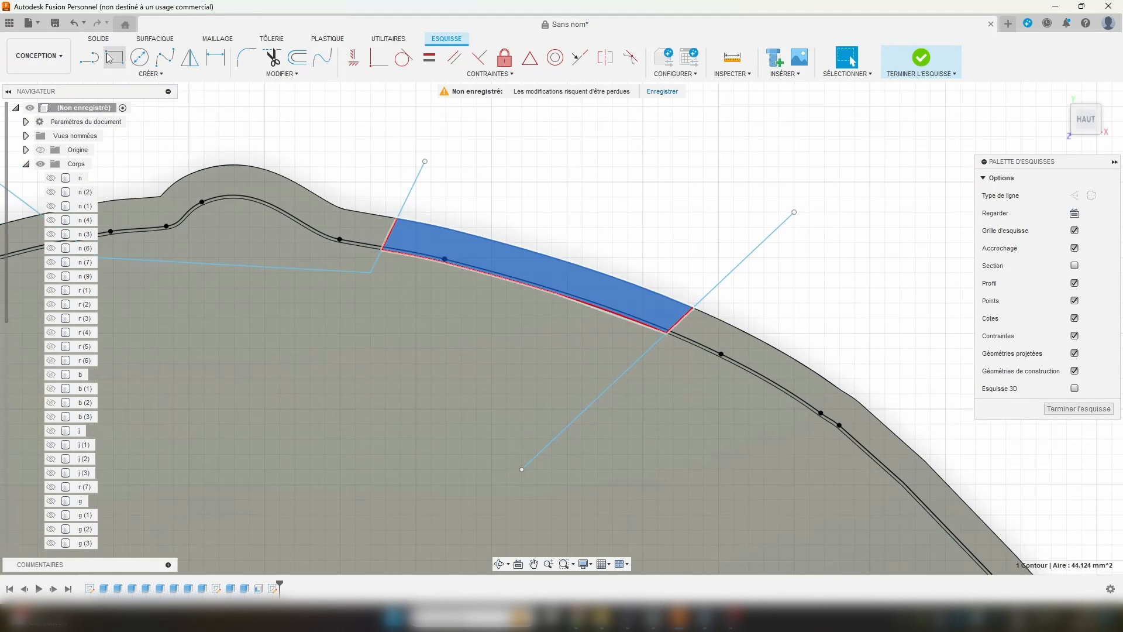
pyautogui.click(92, 61)
pyautogui.click(551, 183)
pyautogui.click(506, 298)
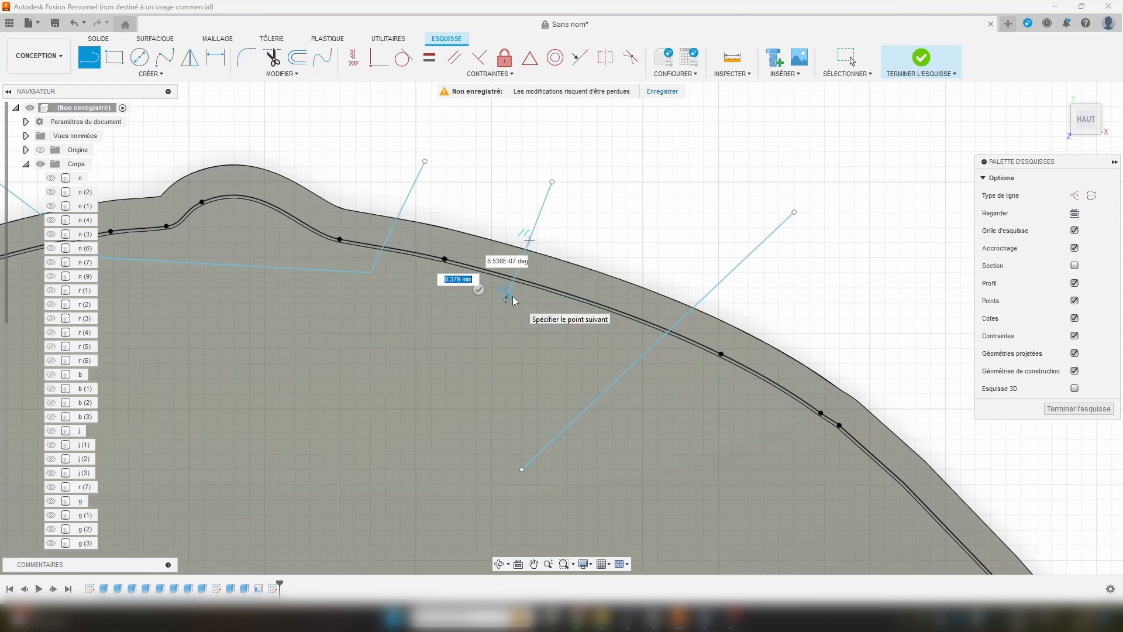
pyautogui.press('Escape')
pyautogui.scroll(4, 517, 293)
pyautogui.click(559, 250)
pyautogui.click(427, 197)
pyautogui.moveTo(418, 192); pyautogui.dragTo(625, 253, button='middle')
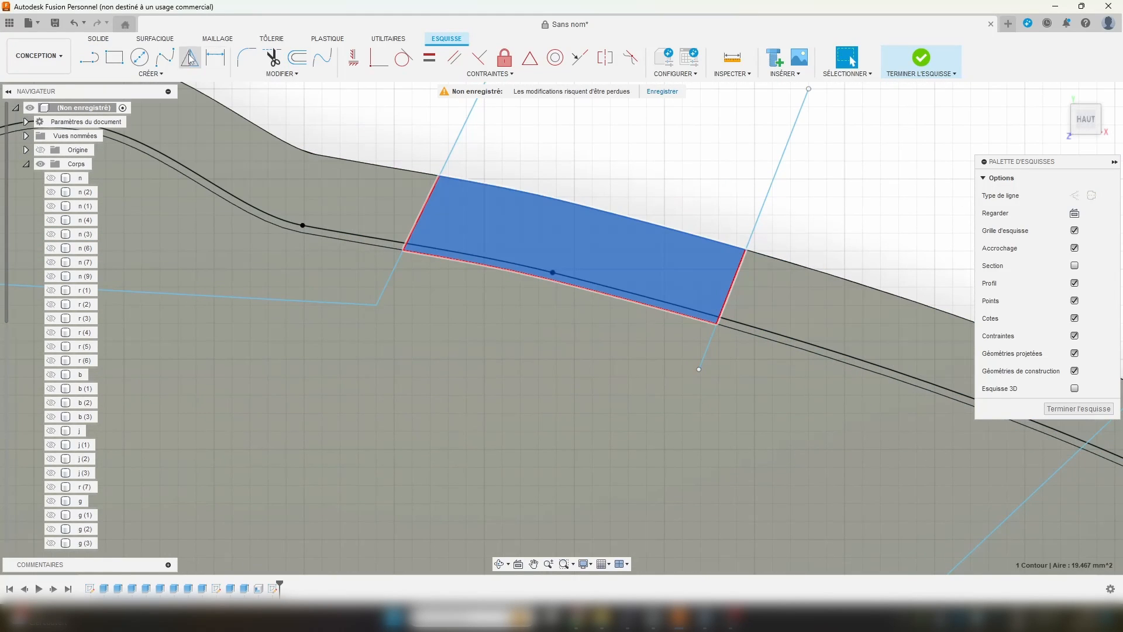
# Step: Draw a fit-point spline along the offset contour to the right of the bump and select the rim profile it bounds
pyautogui.click(165, 57)
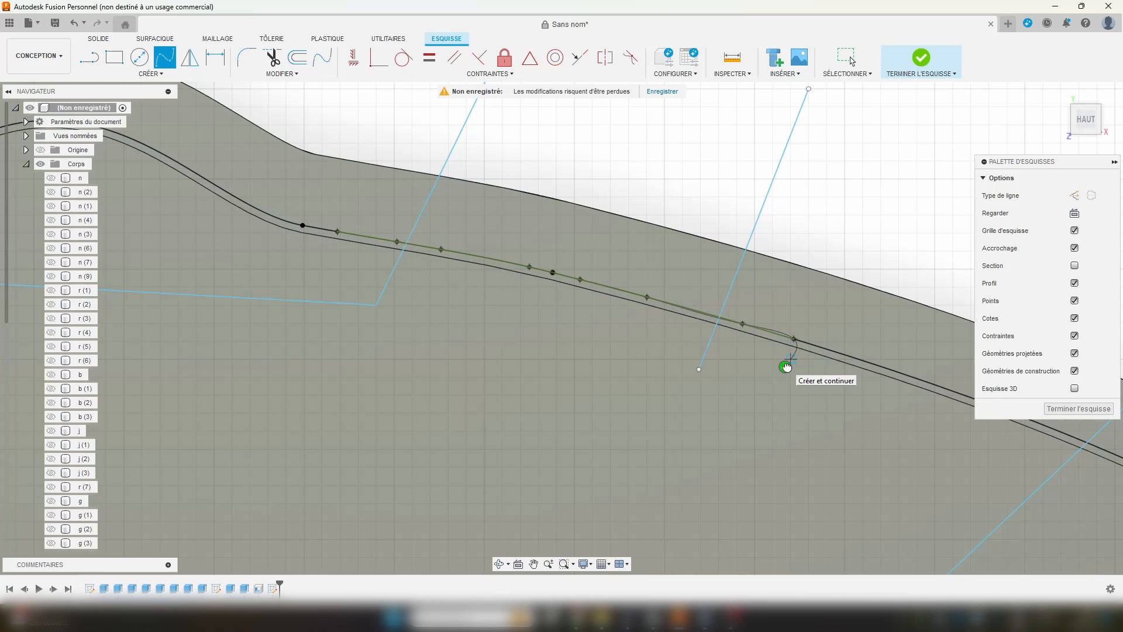
pyautogui.click(787, 366)
pyautogui.press('Escape')
pyautogui.click(639, 260)
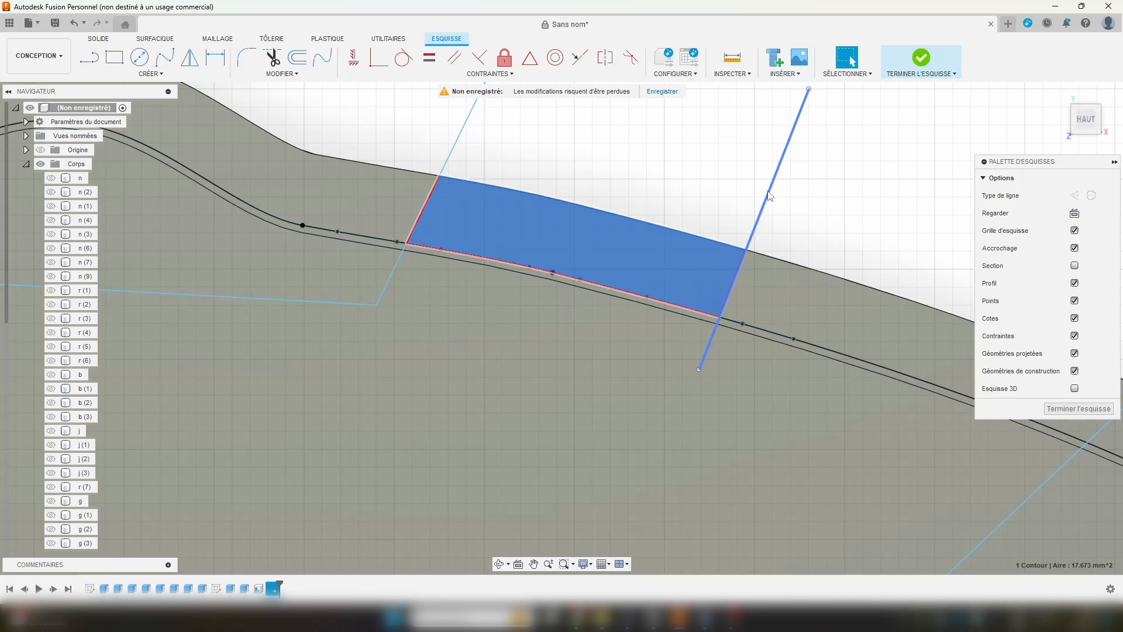
# Step: Delete the crossing lines on both sides of the spline section and the one at the head's upper right
pyautogui.click(751, 237)
pyautogui.press('Delete')
pyautogui.click(462, 128)
pyautogui.press('Delete')
pyautogui.scroll(-3, 573, 264)
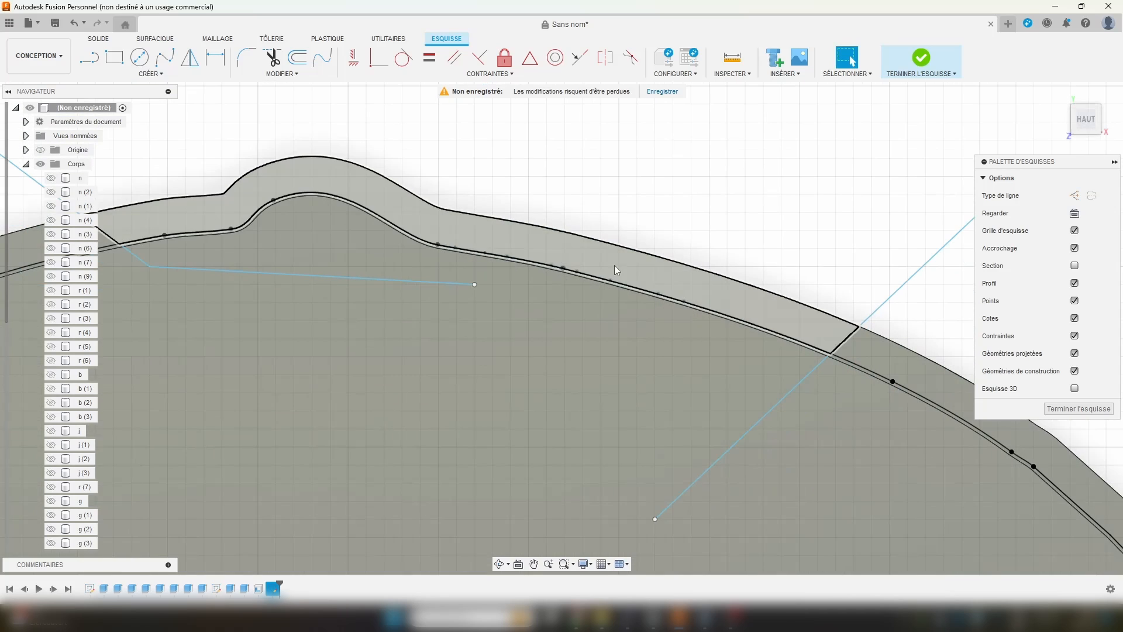
pyautogui.click(582, 251)
pyautogui.click(888, 300)
pyautogui.press('Delete')
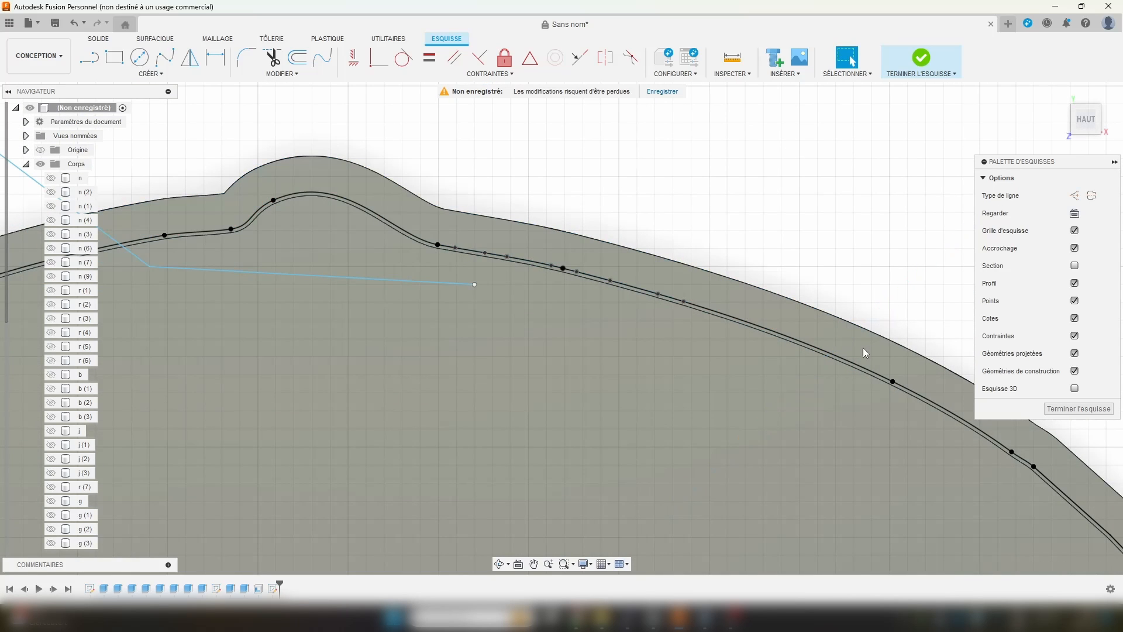
# Step: Delete the crossing line at the head's upper left and the chain segment beside the top bump, checking the rim profiles there
pyautogui.click(868, 346)
pyautogui.scroll(-3, 564, 266)
pyautogui.moveTo(250, 315); pyautogui.dragTo(519, 142, button='middle')
pyautogui.scroll(3, 476, 120)
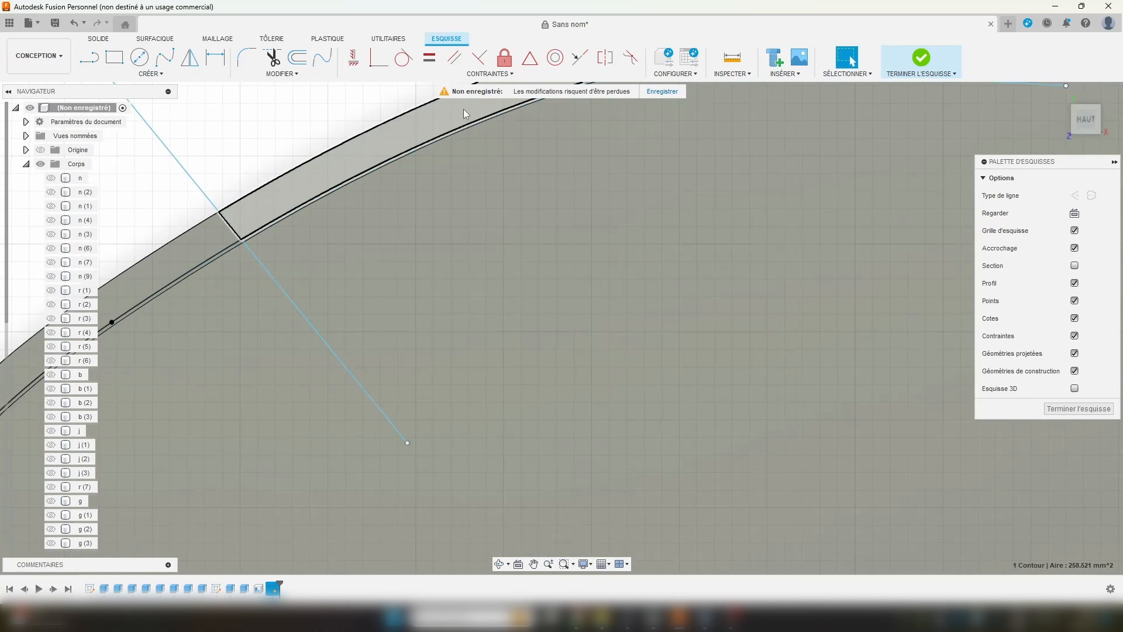
pyautogui.click(464, 110)
pyautogui.scroll(-3, 472, 227)
pyautogui.click(324, 188)
pyautogui.press('Delete')
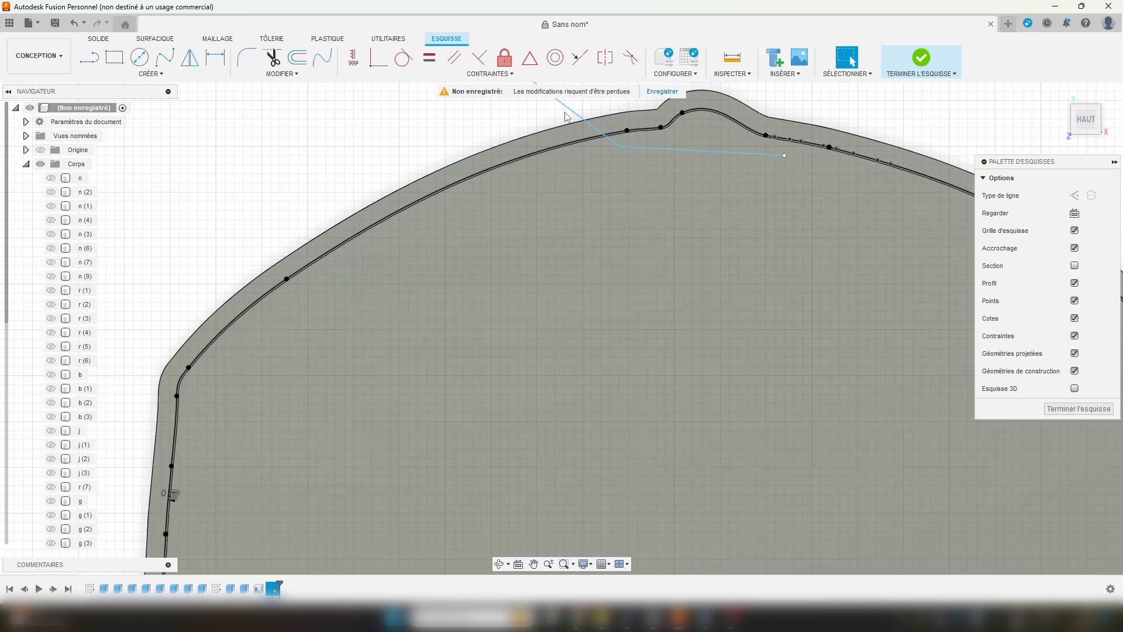
pyautogui.click(535, 142)
pyautogui.scroll(4, 491, 160)
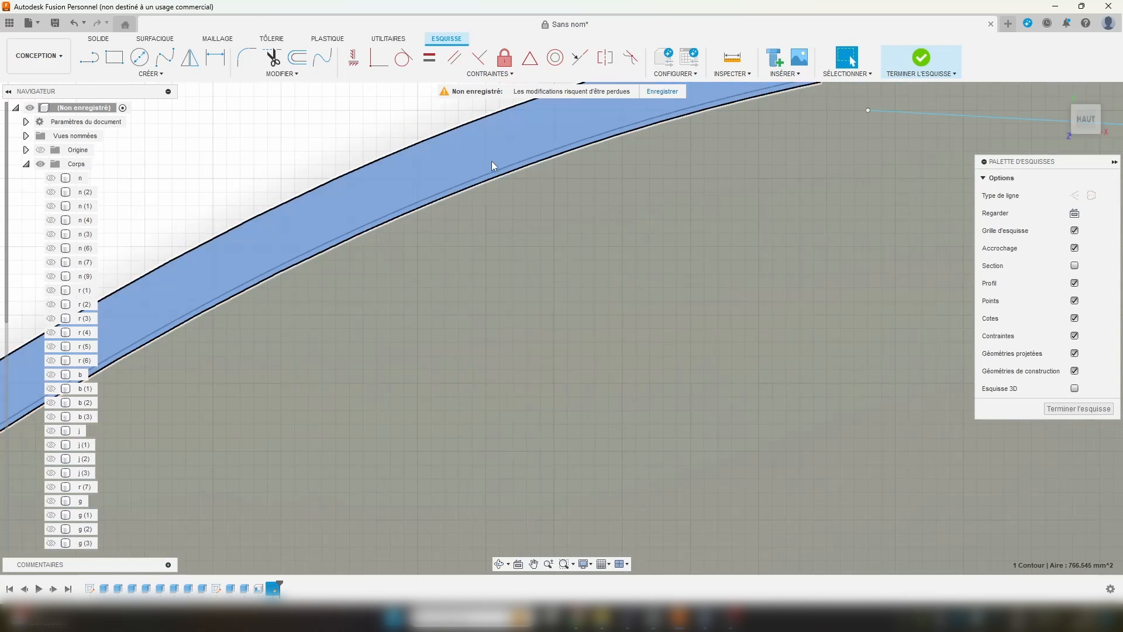
# Step: Undo the last two line deletions
pyautogui.hotkey('ctrl', 'z')
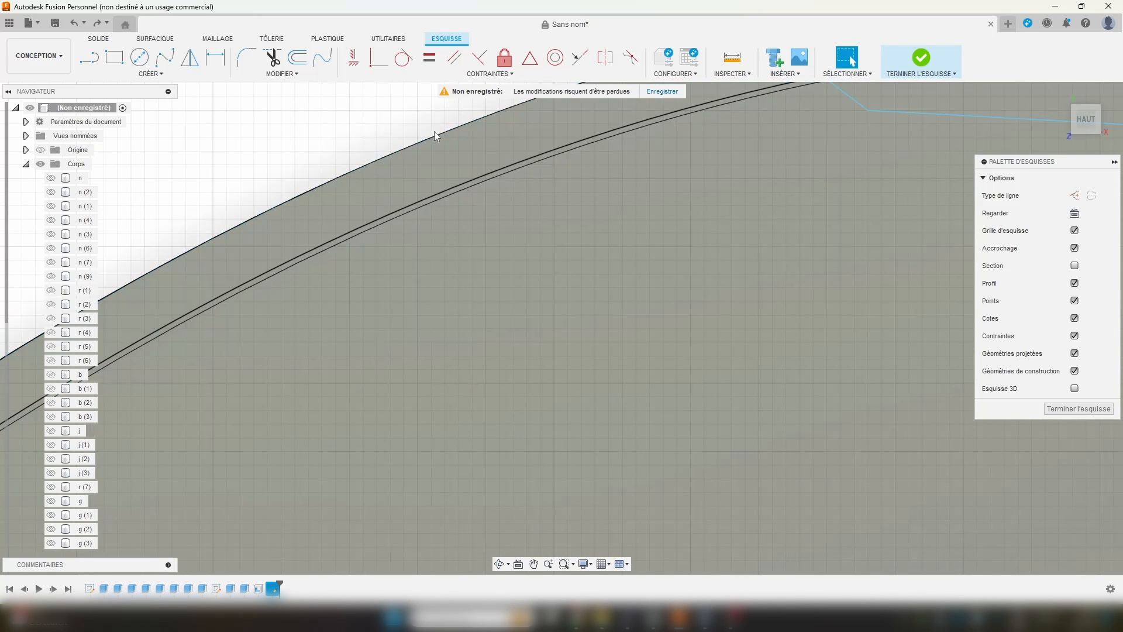
pyautogui.scroll(-2, 524, 155)
pyautogui.hotkey('ctrl', 'z')
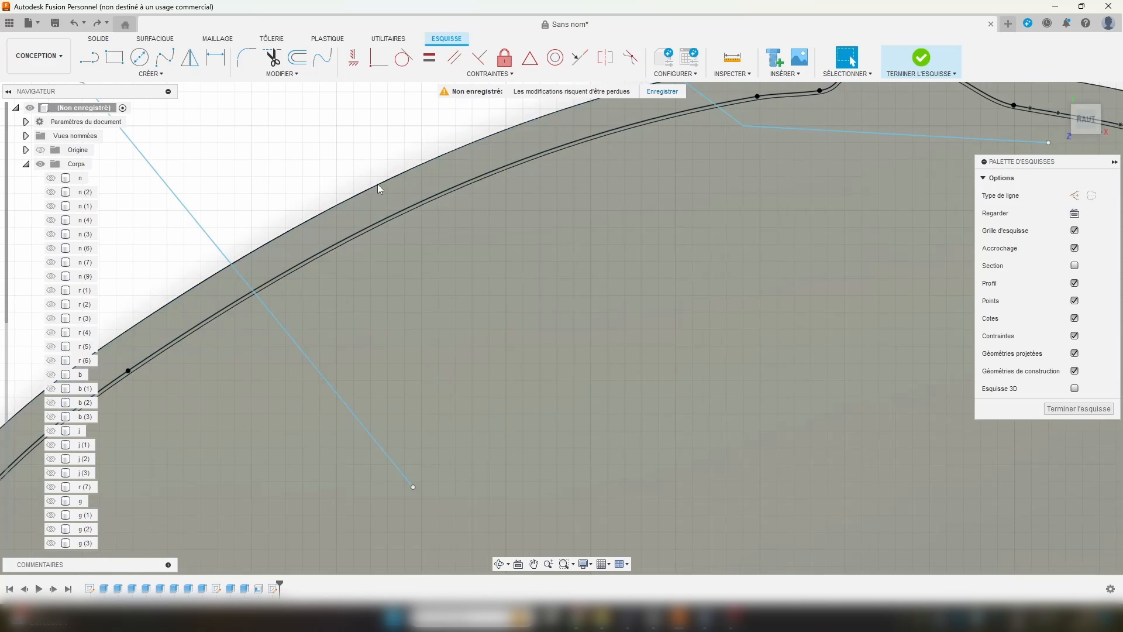
# Step: Check the rim section below the upper-left crossing line and split it with a short line across the head's left side
pyautogui.click(192, 317)
pyautogui.click(192, 317)
pyautogui.scroll(-2, 192, 317)
pyautogui.moveTo(191, 317); pyautogui.dragTo(389, 195, button='middle')
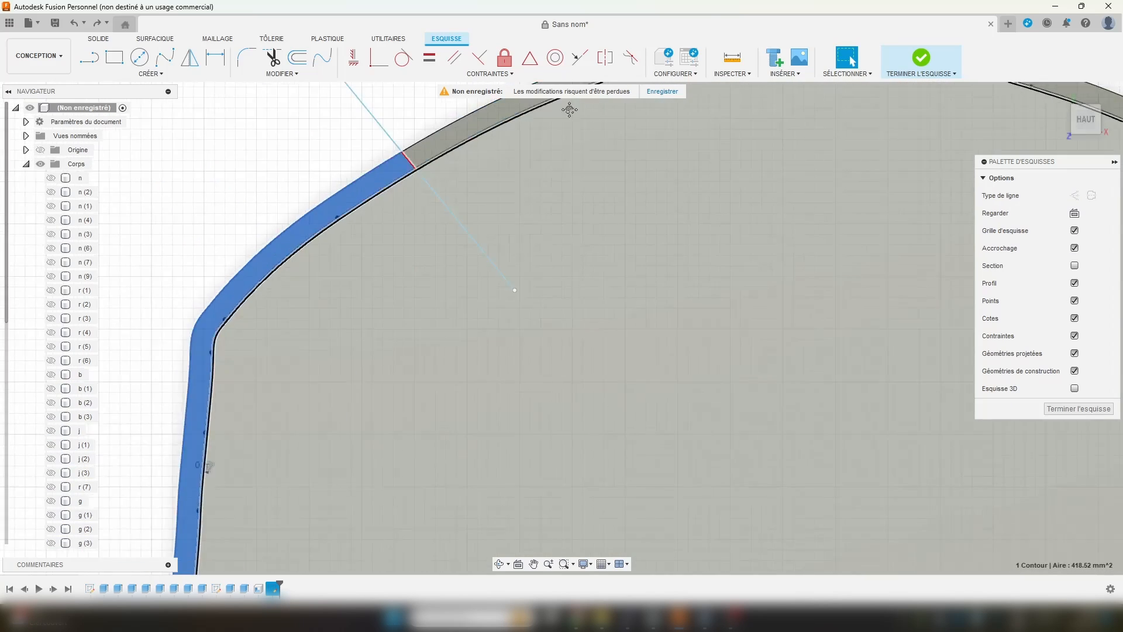
pyautogui.moveTo(262, 403); pyautogui.dragTo(562, 178, button='middle')
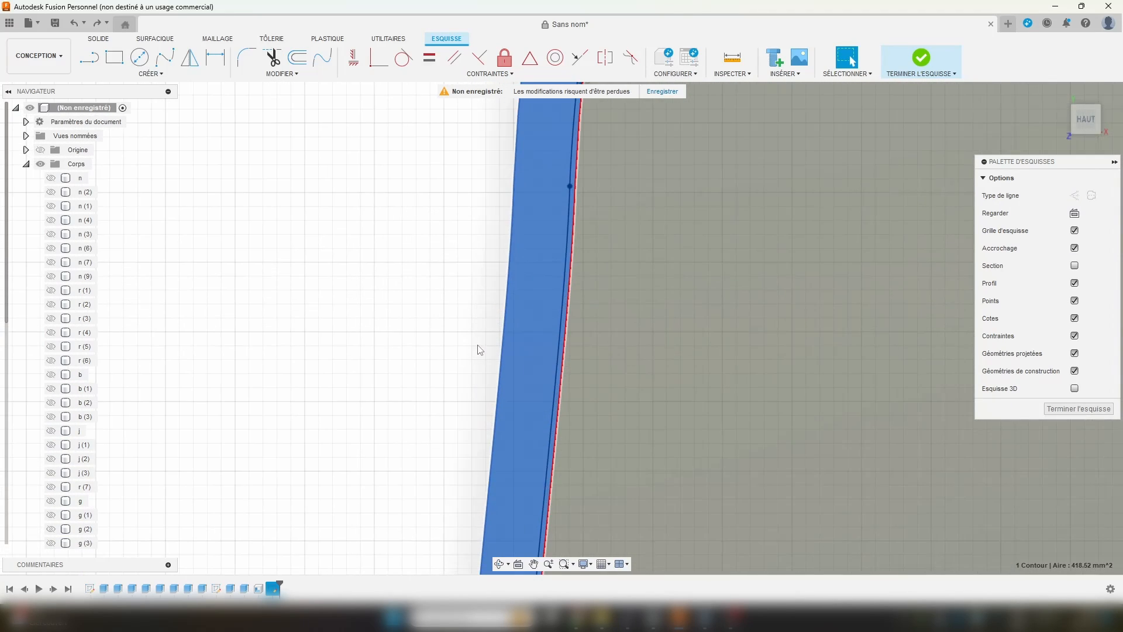
pyautogui.scroll(-2, 497, 340)
pyautogui.press('l')
pyautogui.click(421, 253)
pyautogui.click(544, 290)
pyautogui.press('Escape')
pyautogui.scroll(4, 504, 272)
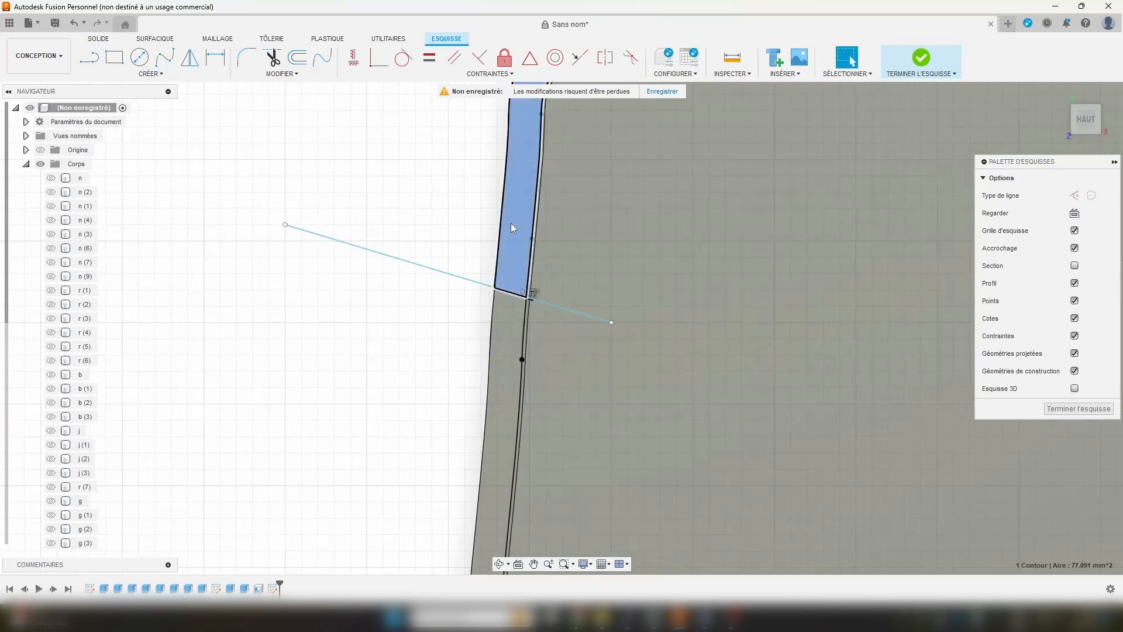
pyautogui.click(508, 327)
# Step: Split the left rim further with short crossing lines at the cheek and along the side of the head
pyautogui.scroll(-5, 509, 327)
pyautogui.scroll(5, 420, 462)
pyautogui.scroll(-5, 472, 352)
pyautogui.click(88, 57)
pyautogui.click(403, 240)
pyautogui.click(478, 269)
pyautogui.scroll(5, 485, 226)
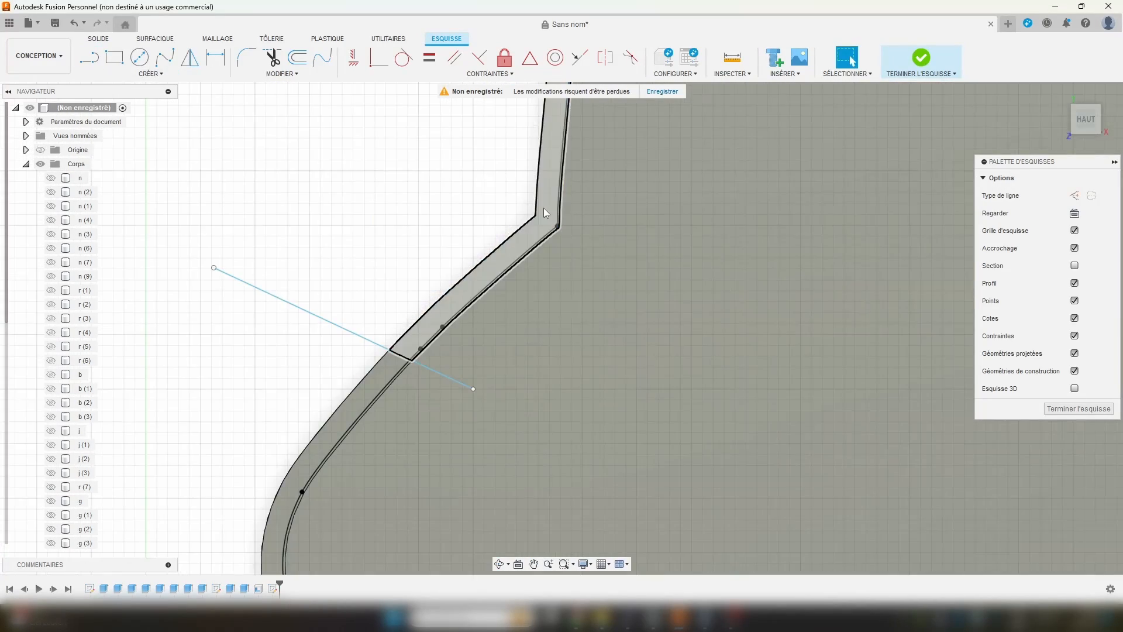
pyautogui.scroll(-3, 537, 384)
pyautogui.press('l')
pyautogui.click(476, 266)
pyautogui.click(568, 286)
pyautogui.press('l')
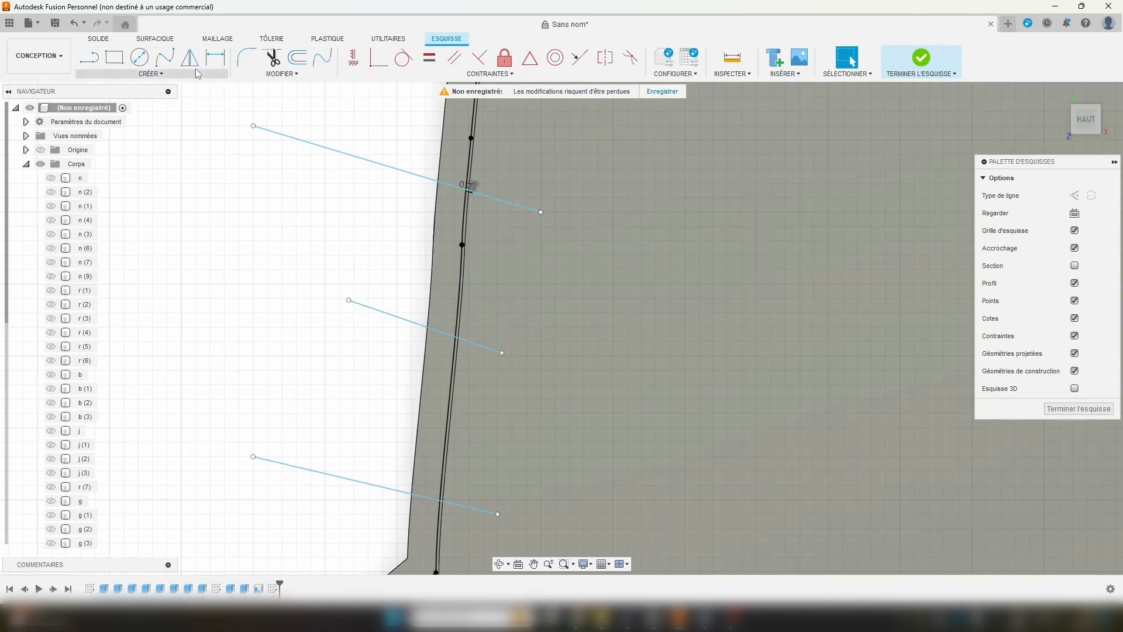
# Step: Draw a fit-point spline along the offset contour on the left side of the head, between the crossing lines
pyautogui.scroll(3, 476, 155)
pyautogui.moveTo(459, 480); pyautogui.dragTo(471, 341, button='middle')
pyautogui.click(467, 327)
pyautogui.click(461, 402)
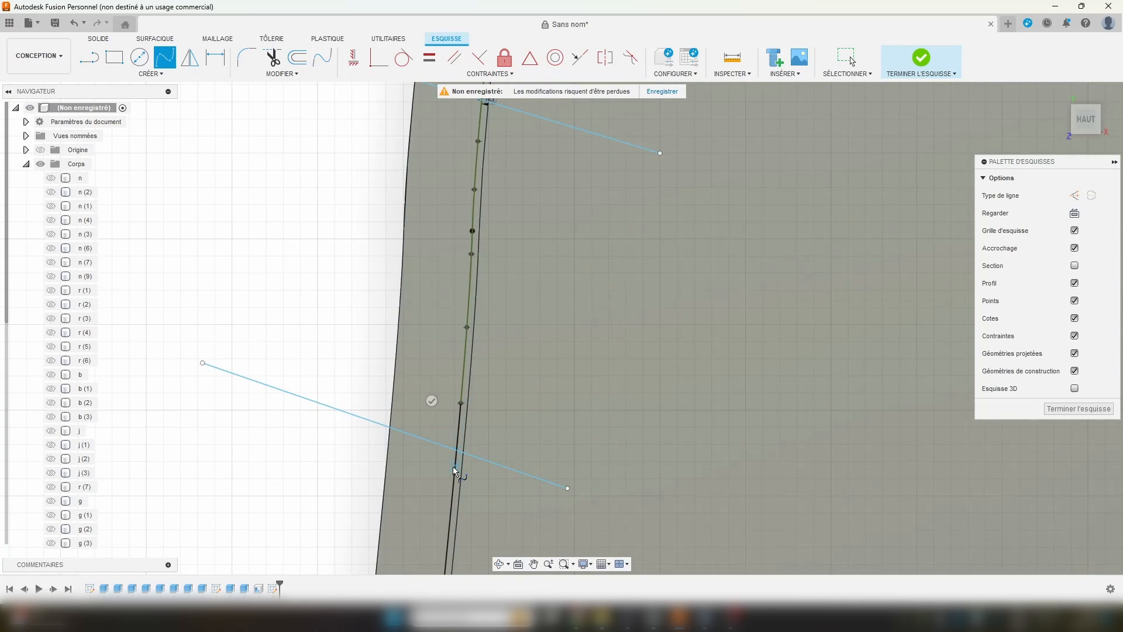
pyautogui.press('Escape')
# Step: Delete the short crossing lines along the left side of the head
pyautogui.click(354, 415)
pyautogui.press('Delete')
pyautogui.scroll(-4, 427, 231)
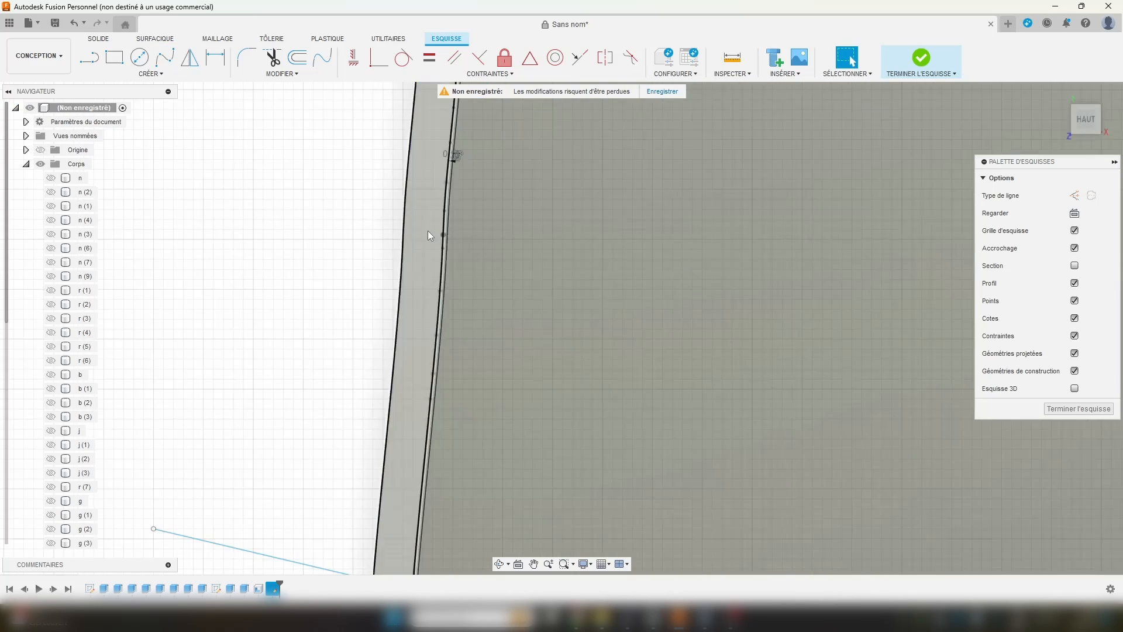
pyautogui.moveTo(351, 438); pyautogui.dragTo(503, 146, button='middle')
pyautogui.click(369, 441)
pyautogui.press('Delete')
pyautogui.press('Delete')
# Step: Check the rim profiles on the lower left of the body and split the rim there with a horizontal crossing line
pyautogui.scroll(-3, 496, 221)
pyautogui.moveTo(350, 497); pyautogui.dragTo(310, 181, button='middle')
pyautogui.scroll(2, 409, 246)
pyautogui.click(504, 321)
pyautogui.click(451, 288)
pyautogui.scroll(-1, 451, 288)
pyautogui.click(95, 62)
pyautogui.scroll(3, 332, 259)
pyautogui.click(176, 331)
pyautogui.click(396, 331)
pyautogui.scroll(-3, 335, 205)
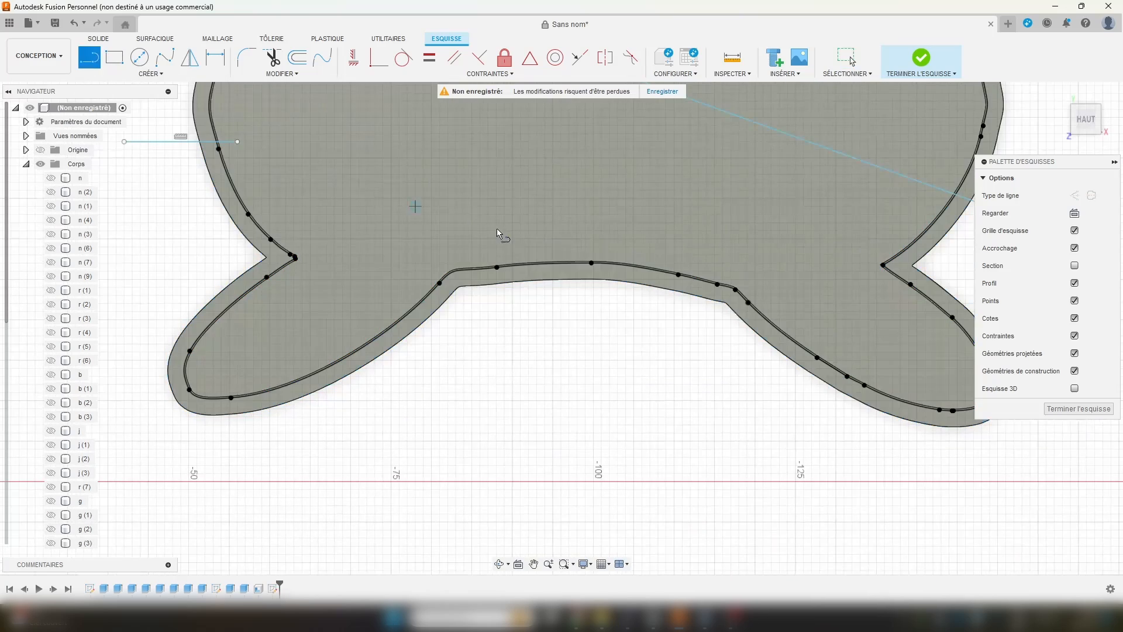
# Step: Sketch crossing lines over the rim between the feet and along the right foot
pyautogui.click(536, 220)
pyautogui.click(571, 320)
pyautogui.click(555, 327)
pyautogui.click(644, 339)
pyautogui.click(829, 273)
pyautogui.moveTo(409, 339); pyautogui.dragTo(626, 351, button='middle')
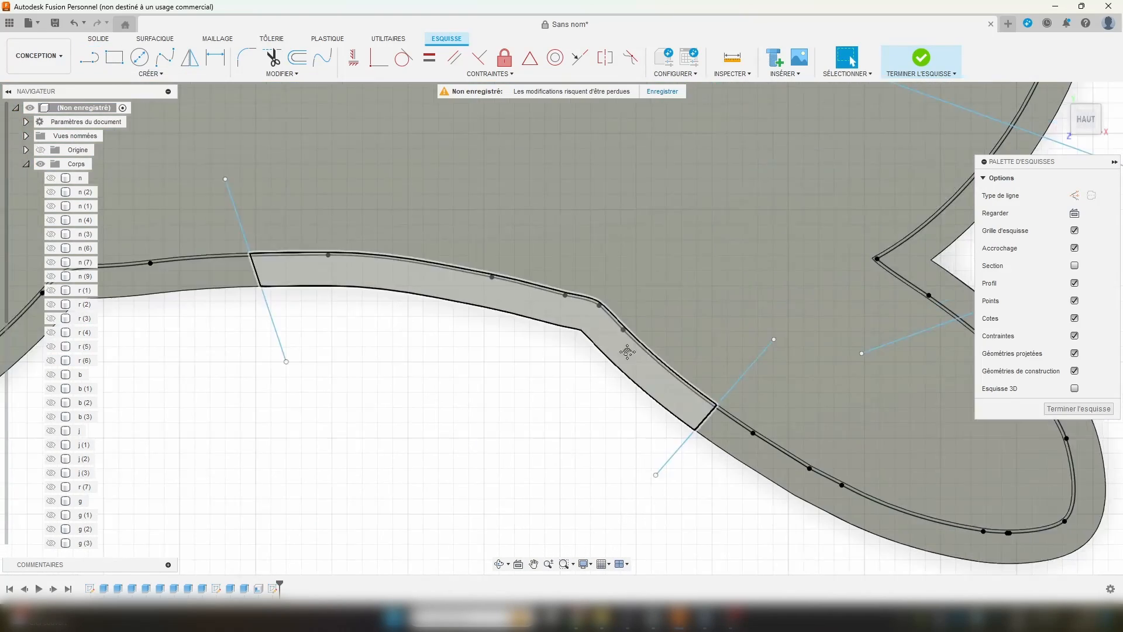
# Step: Isolate the bend where the bottom edge meets the right foot with additional short crossing lines
pyautogui.scroll(1, 612, 335)
pyautogui.click(435, 219)
pyautogui.click(470, 330)
pyautogui.moveTo(413, 290); pyautogui.dragTo(338, 252, button='middle')
pyautogui.click(506, 234)
pyautogui.click(492, 312)
pyautogui.press('Escape')
# Step: Draw a fit-point spline along the offset contour around the bend beside the right foot
pyautogui.click(165, 57)
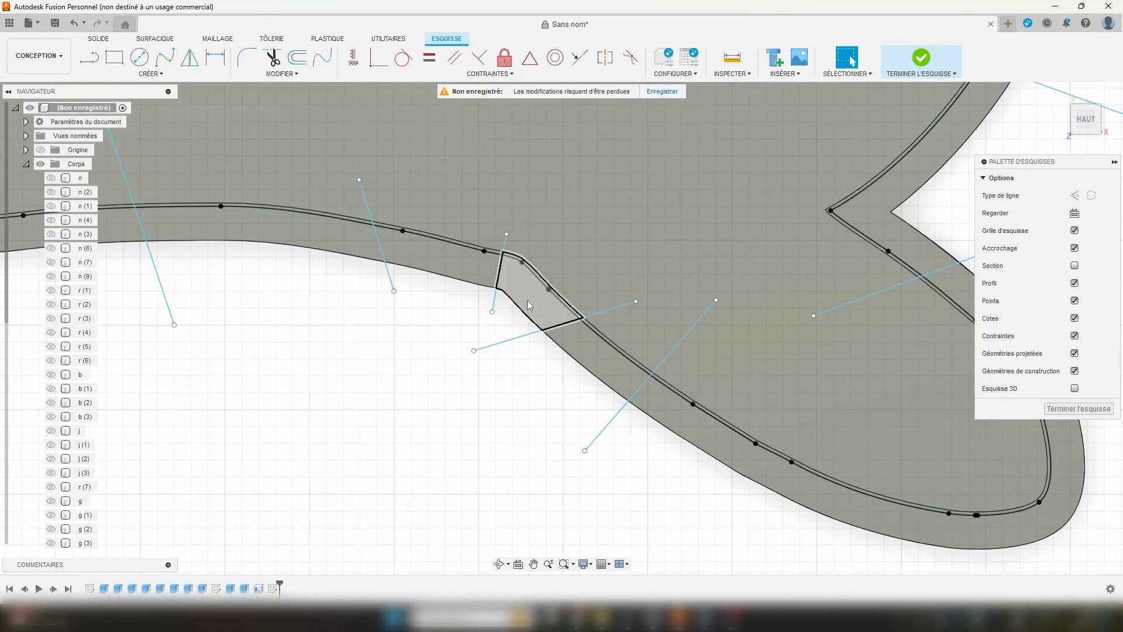
pyautogui.scroll(3, 532, 296)
pyautogui.click(372, 161)
pyautogui.click(421, 173)
pyautogui.click(459, 181)
pyautogui.click(480, 188)
pyautogui.click(514, 209)
pyautogui.click(546, 242)
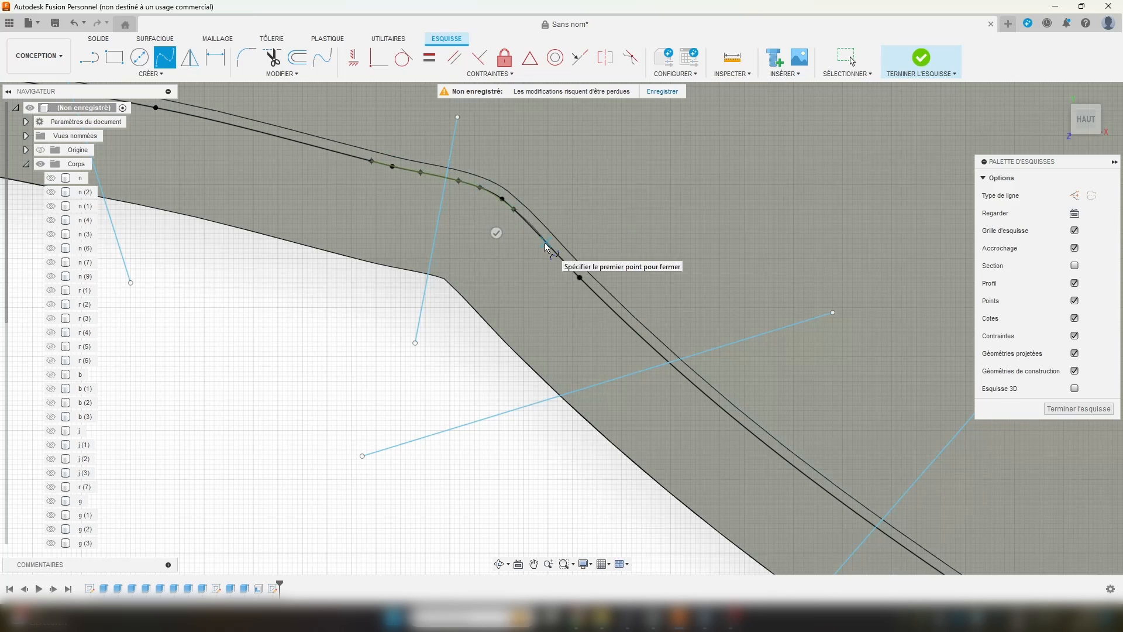
pyautogui.click(606, 303)
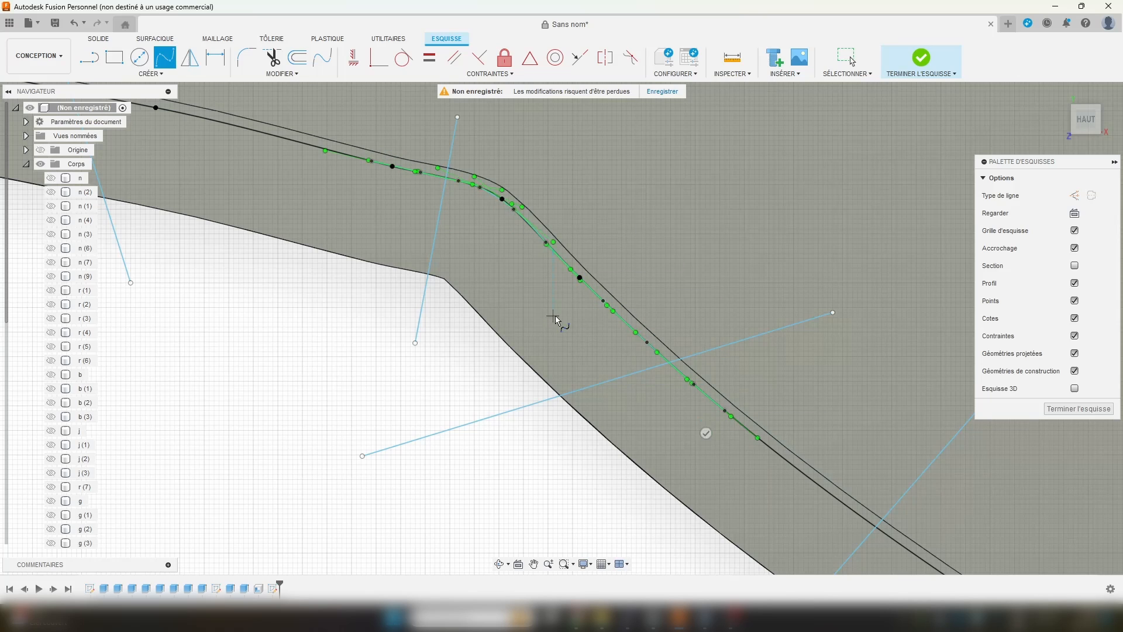
pyautogui.press('Escape')
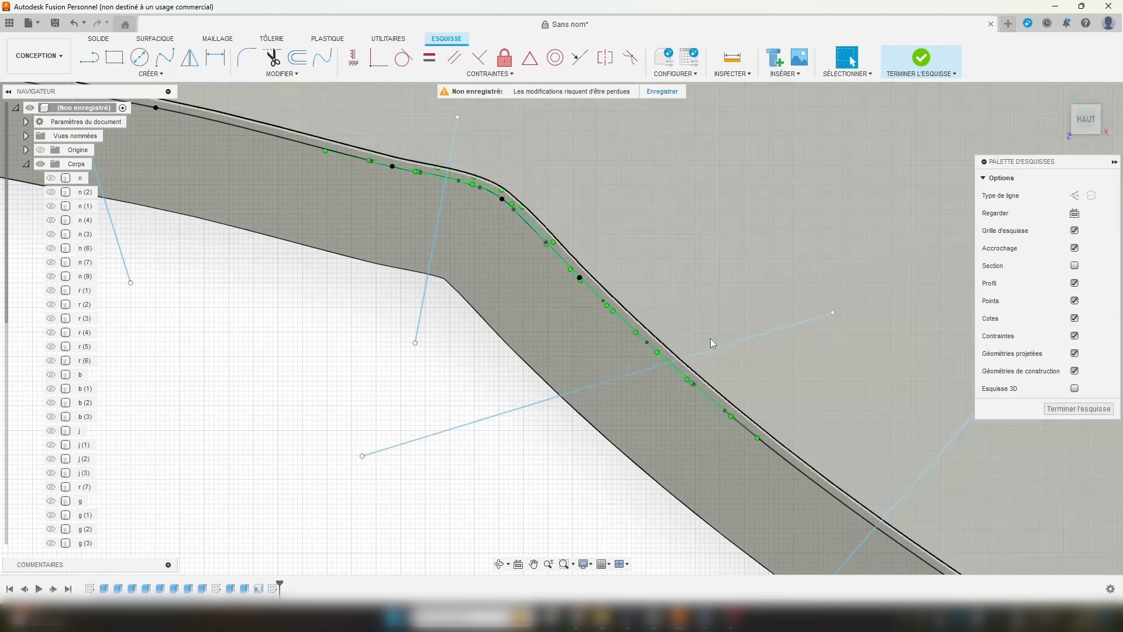
# Step: Delete the crossing lines at the bend and along the right foot
pyautogui.click(711, 348)
pyautogui.press('Delete')
pyautogui.click(930, 470)
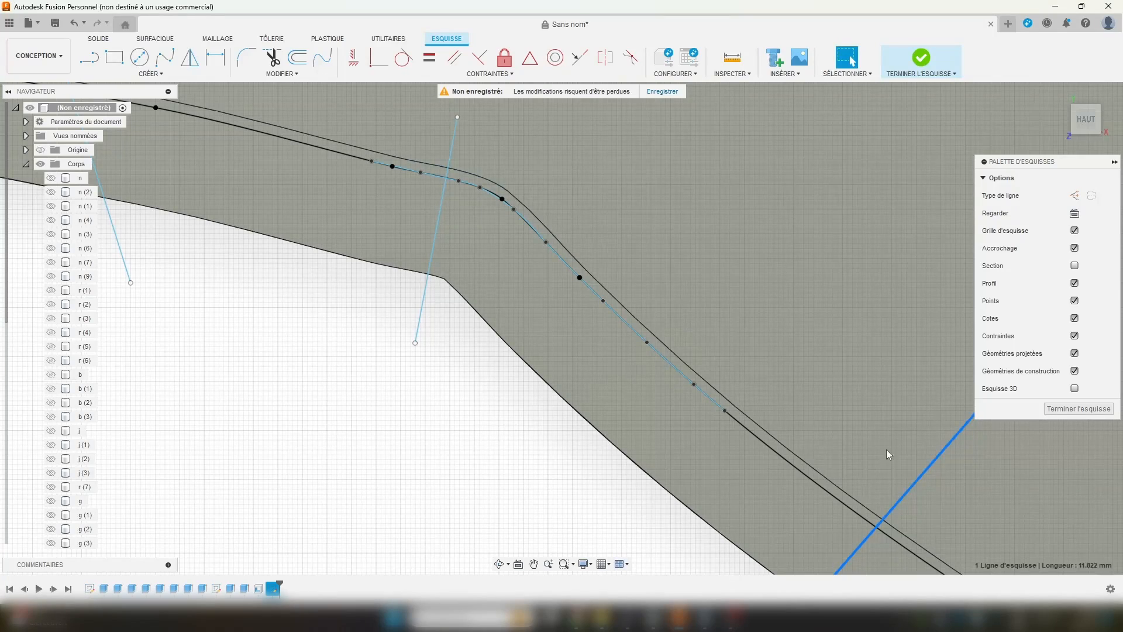
pyautogui.press('Delete')
pyautogui.click(455, 147)
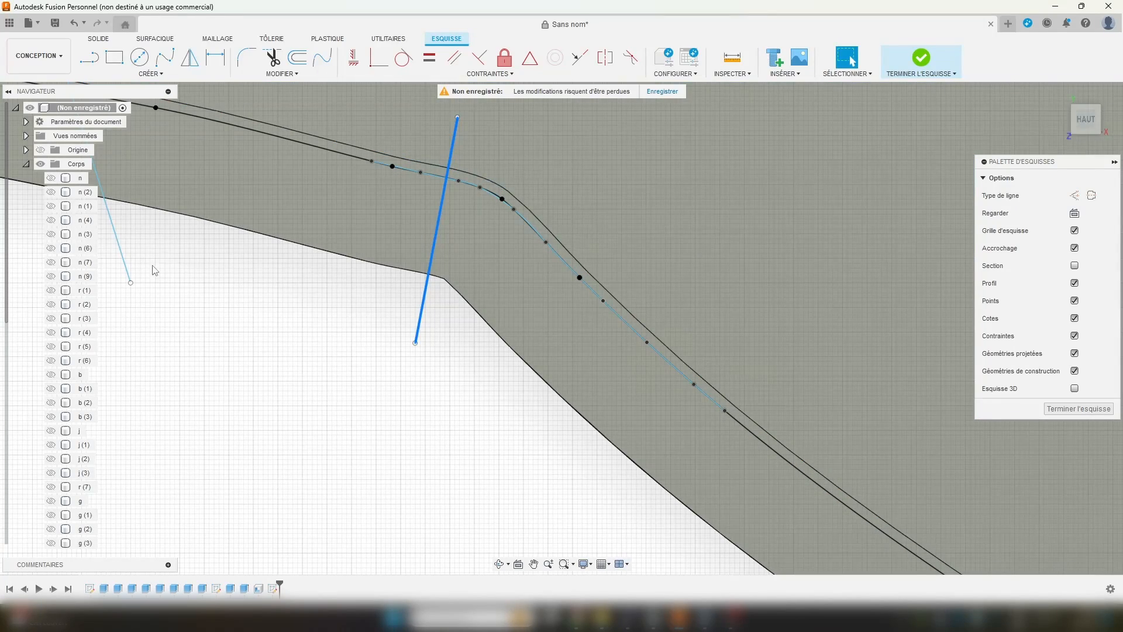
pyautogui.press('Delete')
# Step: Delete the crossing lines on the body's right side above the foot and between the feet
pyautogui.scroll(-3, 342, 294)
pyautogui.scroll(-3, 779, 304)
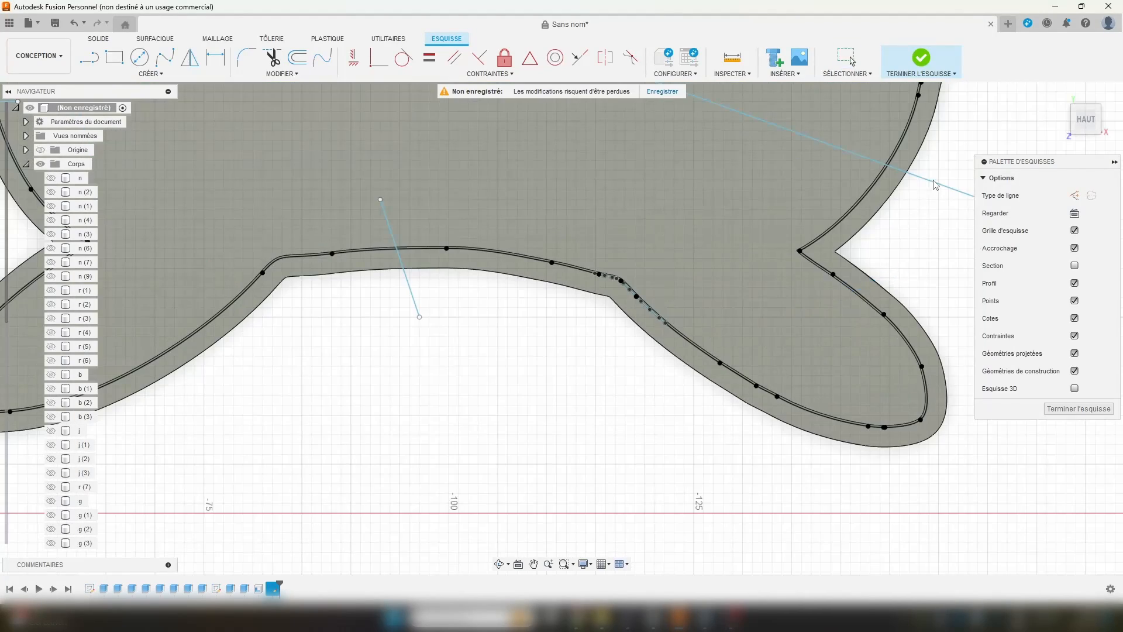
pyautogui.click(934, 183)
pyautogui.press('Delete')
pyautogui.click(411, 301)
pyautogui.press('Delete')
# Step: Delete the crossing lines at the head's upper left and on the right side above the tail
pyautogui.scroll(-3, 412, 345)
pyautogui.moveTo(412, 354); pyautogui.dragTo(434, 409, button='middle')
pyautogui.scroll(-3, 522, 305)
pyautogui.moveTo(662, 150); pyautogui.dragTo(798, 393, button='middle')
pyautogui.scroll(2, 798, 393)
pyautogui.click(368, 188)
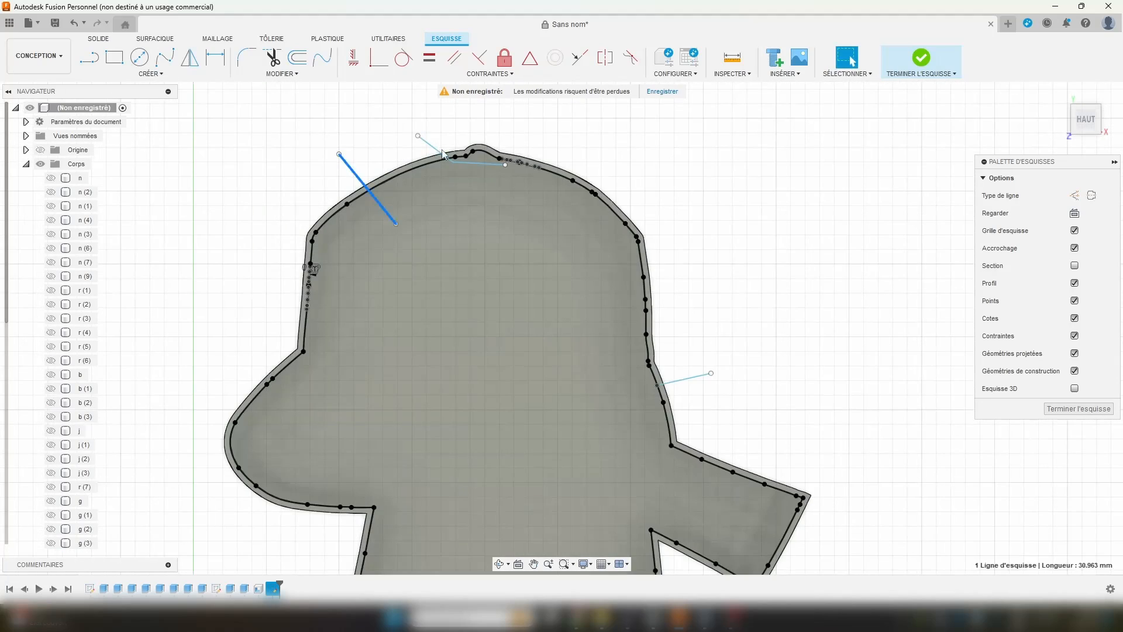
pyautogui.press('Delete')
pyautogui.click(685, 379)
# Step: Extrude the thin clearance profile along the rim by -30 mm as a cut
pyautogui.scroll(10, 573, 172)
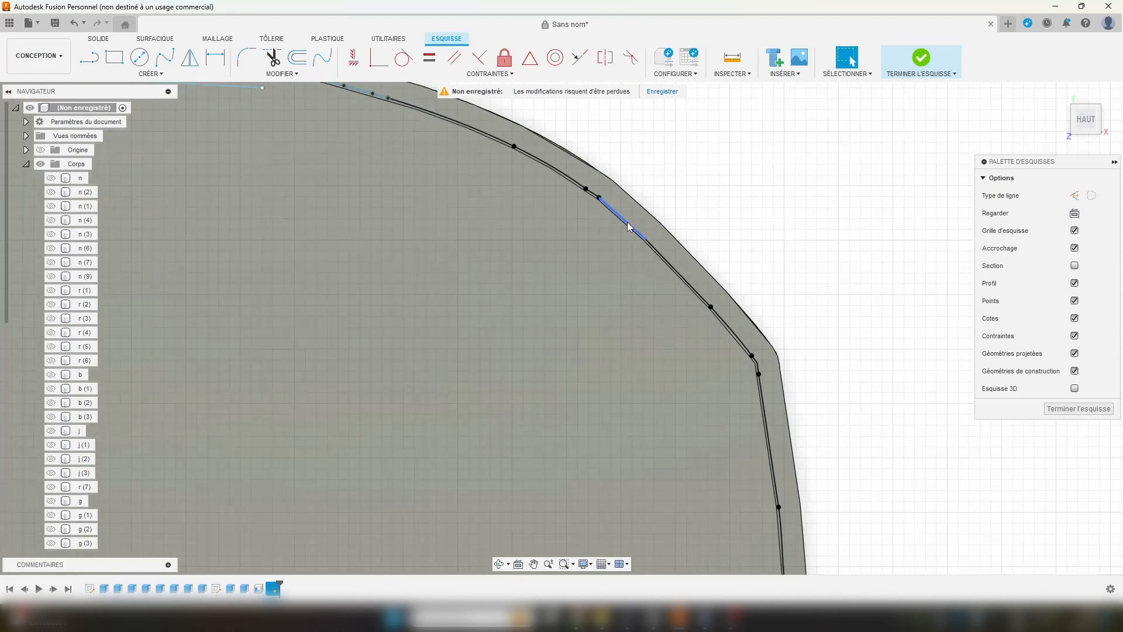
pyautogui.click(629, 250)
pyautogui.scroll(-5, 629, 253)
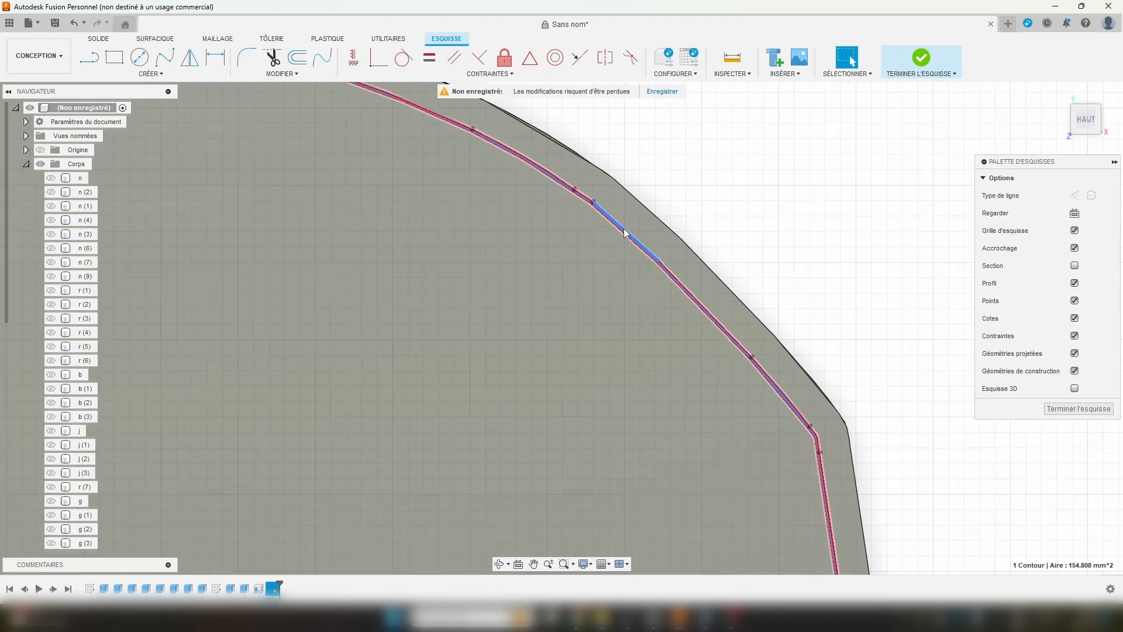
pyautogui.press('e')
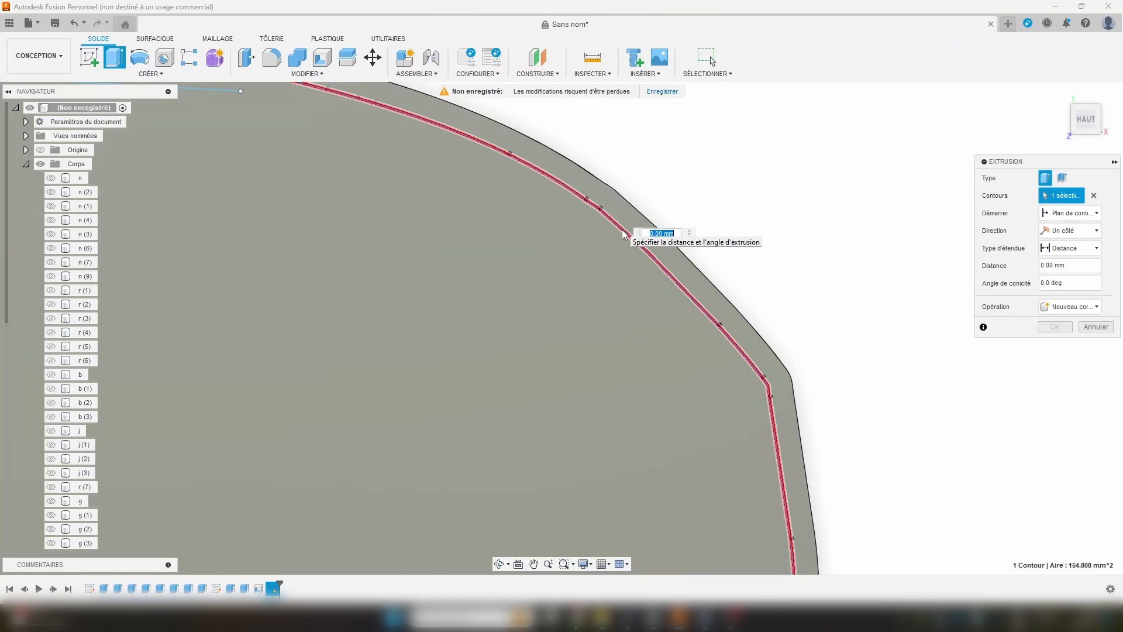
pyautogui.scroll(-5, 609, 276)
pyautogui.keyDown('shift'); pyautogui.moveTo(601, 365); pyautogui.dragTo(603, 351, button='middle'); pyautogui.keyUp('shift')
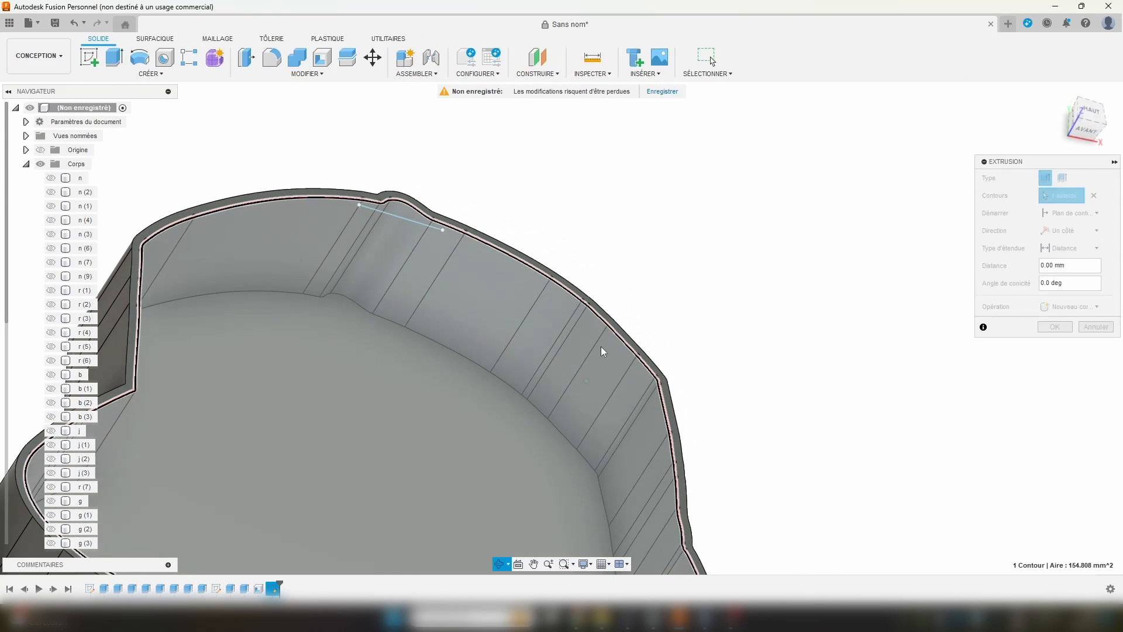
pyautogui.keyDown('shift'); pyautogui.moveTo(471, 385); pyautogui.dragTo(456, 396, button='middle'); pyautogui.keyUp('shift')
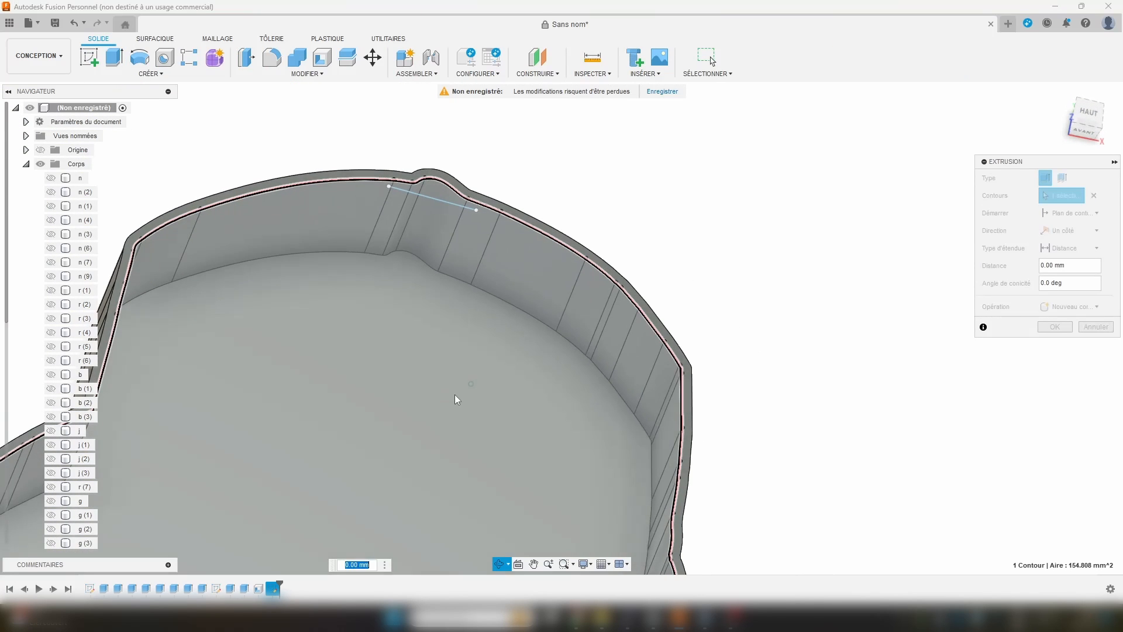
pyautogui.scroll(-3, 48, 338)
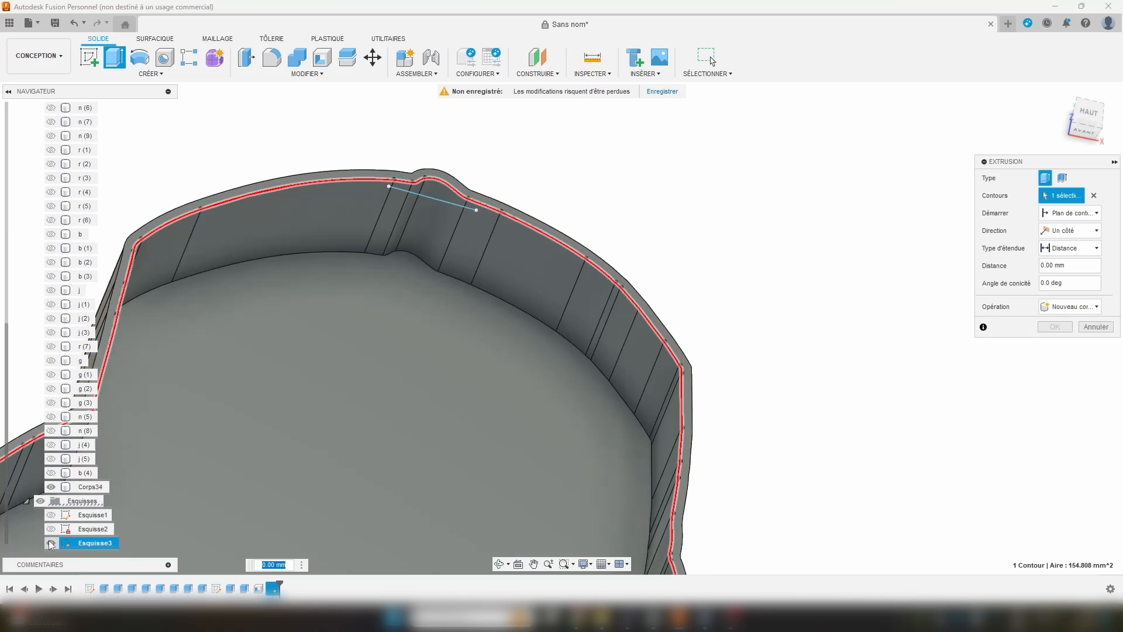
pyautogui.write('-30')
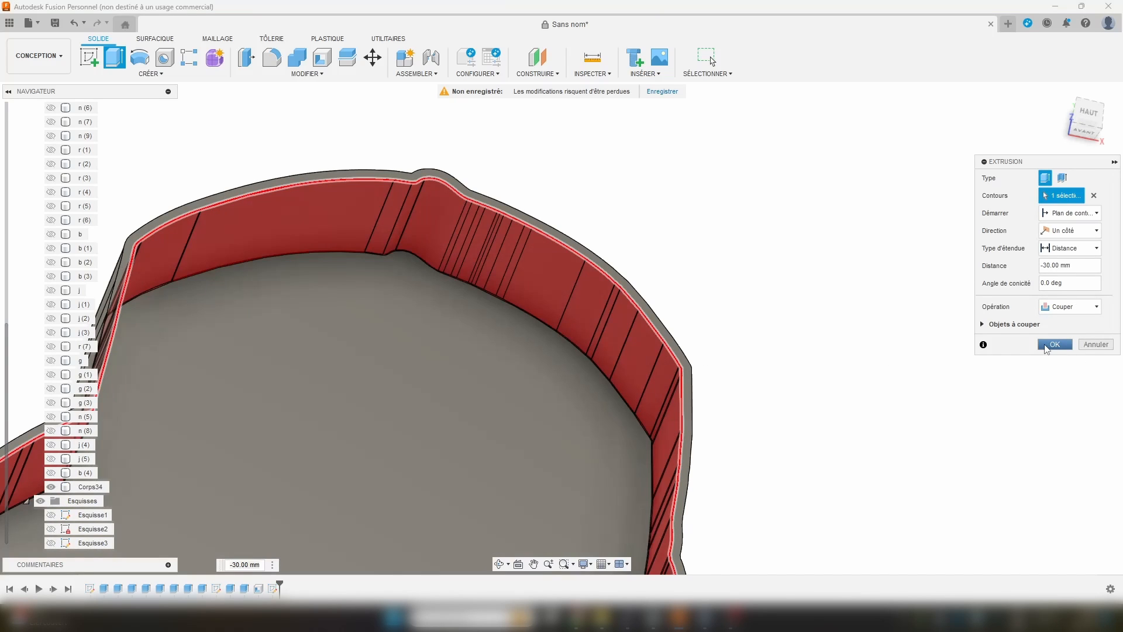
pyautogui.click(1053, 345)
# Step: Start a sketch on the shell's inner floor and offset the inner wall outline inward by 0.5 mm
pyautogui.scroll(-2, 671, 342)
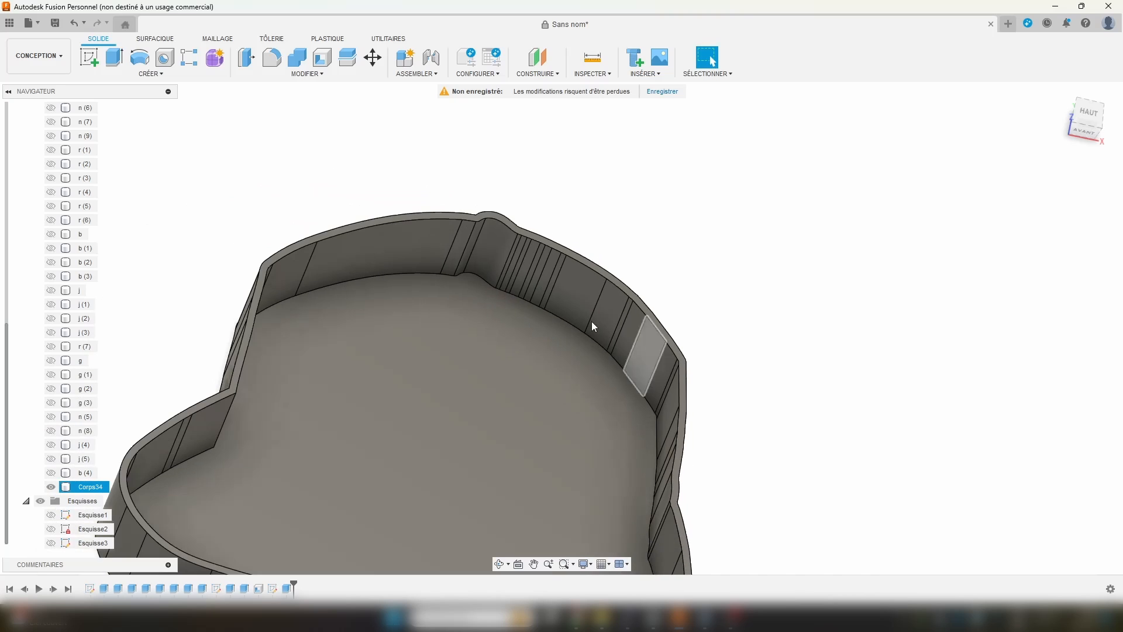
pyautogui.scroll(-4, 591, 325)
pyautogui.moveTo(496, 277); pyautogui.dragTo(500, 215, button='middle')
pyautogui.moveTo(563, 233); pyautogui.dragTo(604, 219, button='middle')
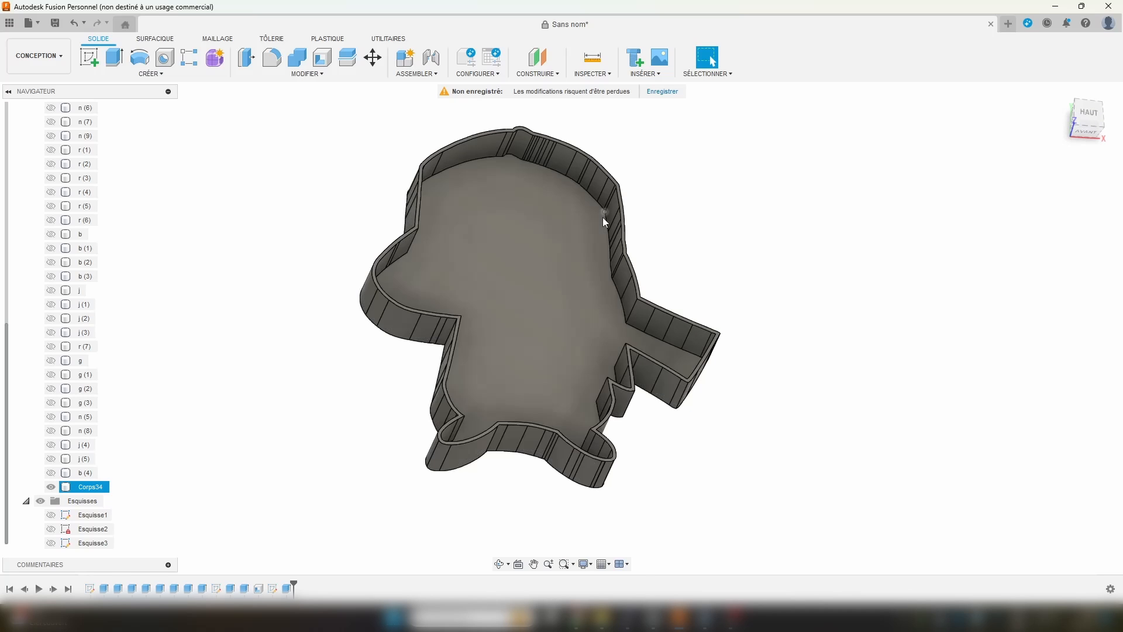
pyautogui.scroll(5, 585, 202)
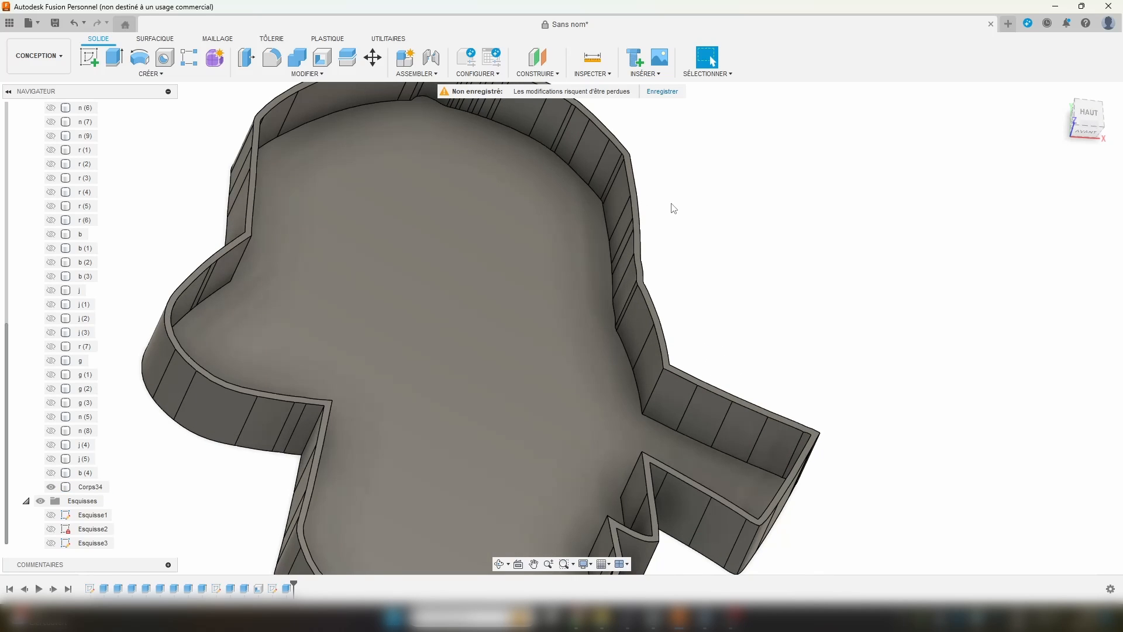
pyautogui.click(91, 57)
pyautogui.click(379, 217)
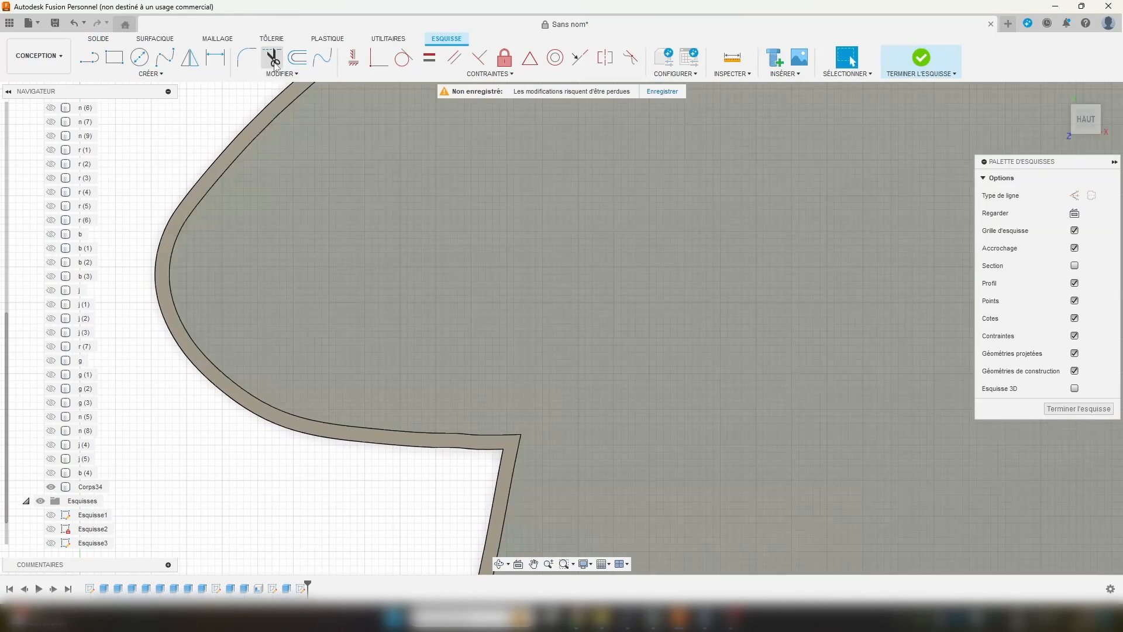
pyautogui.press('o')
pyautogui.click(292, 102)
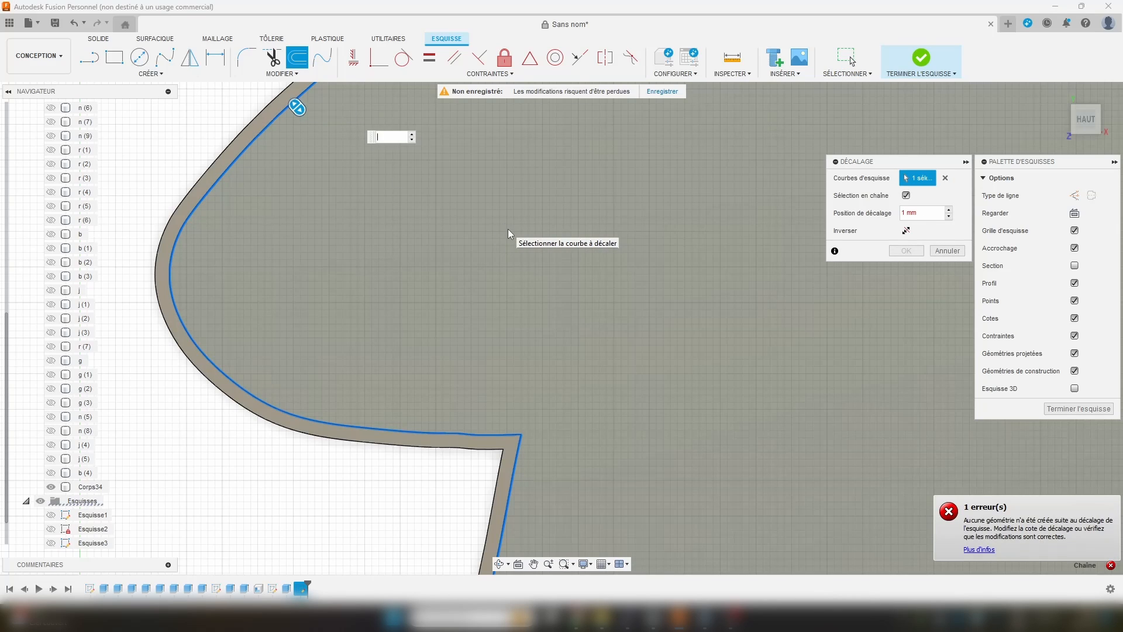
pyautogui.write('0.5')
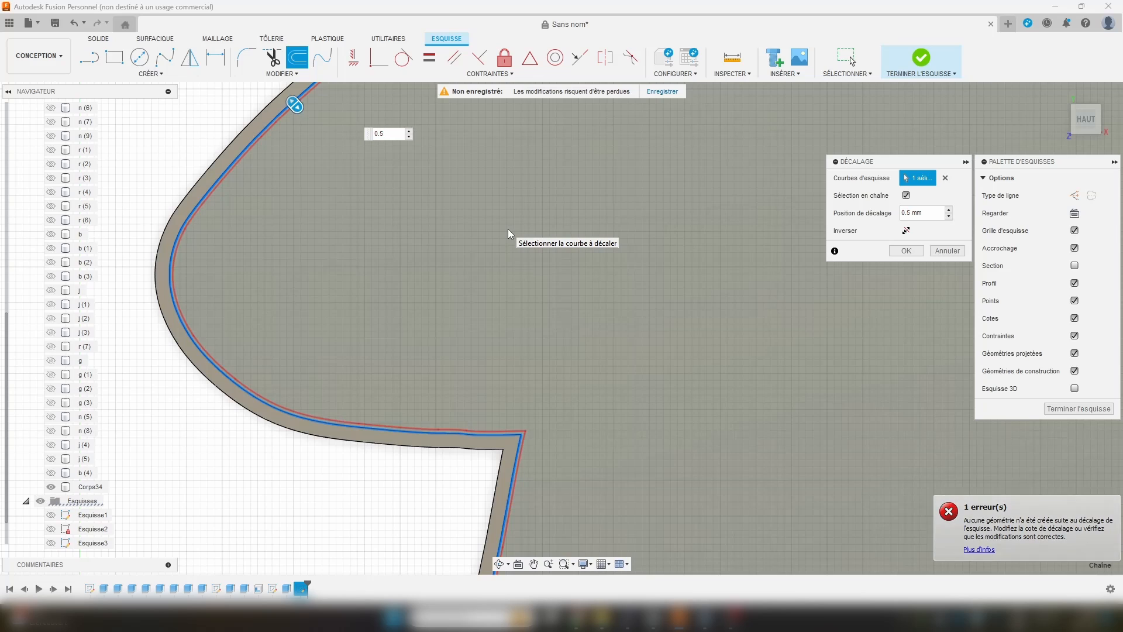
pyautogui.press('Return')
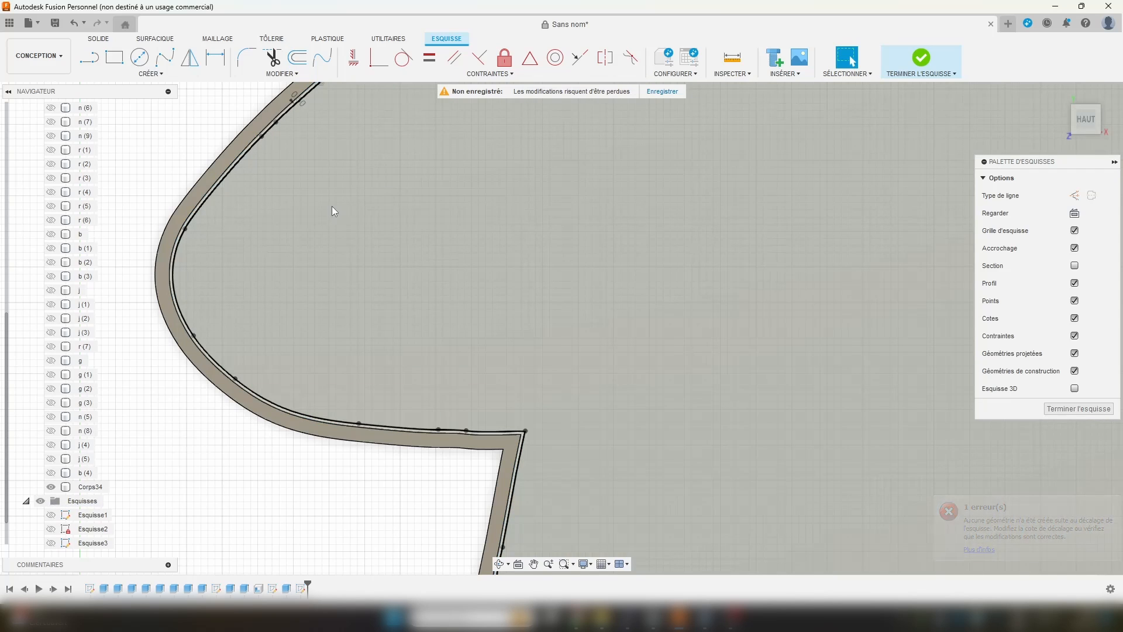
# Step: Extrude the thin 0.5 mm profile along the inner wall by 30 mm - 1.2 mm, joined to the shell
pyautogui.scroll(2, 296, 205)
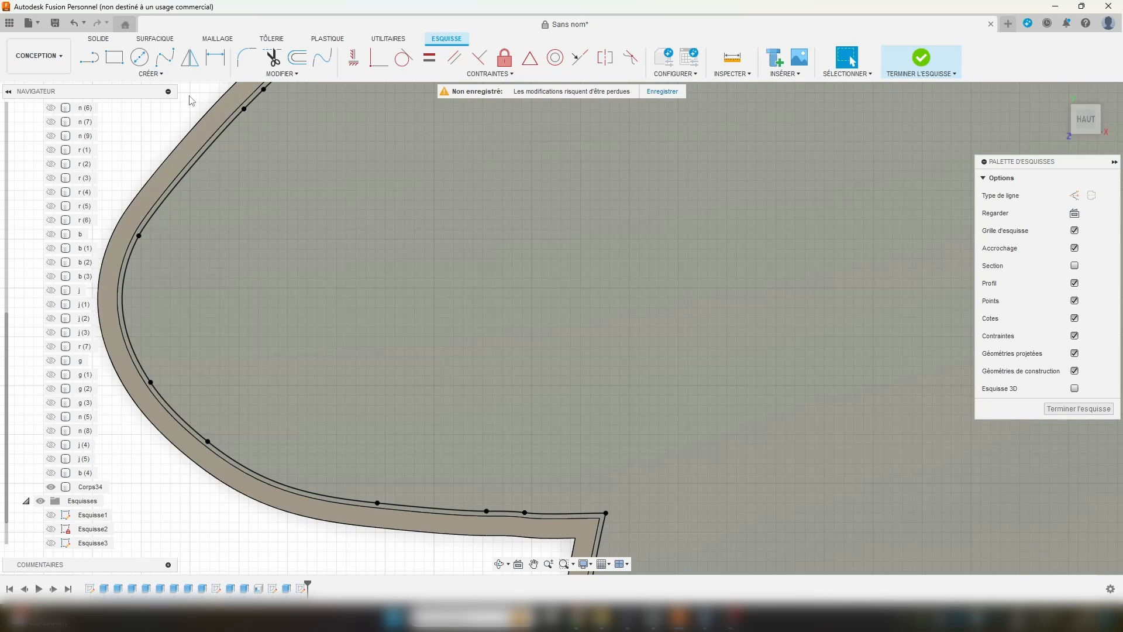
pyautogui.scroll(5, 190, 111)
pyautogui.click(329, 141)
pyautogui.press('e')
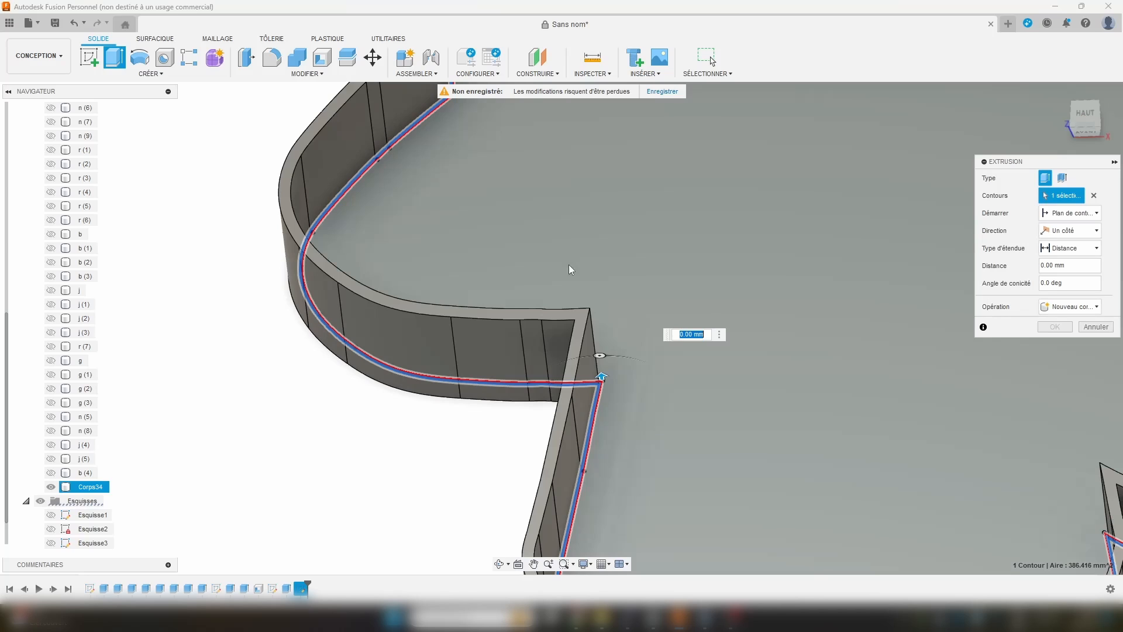
pyautogui.write('30')
pyautogui.click(707, 336)
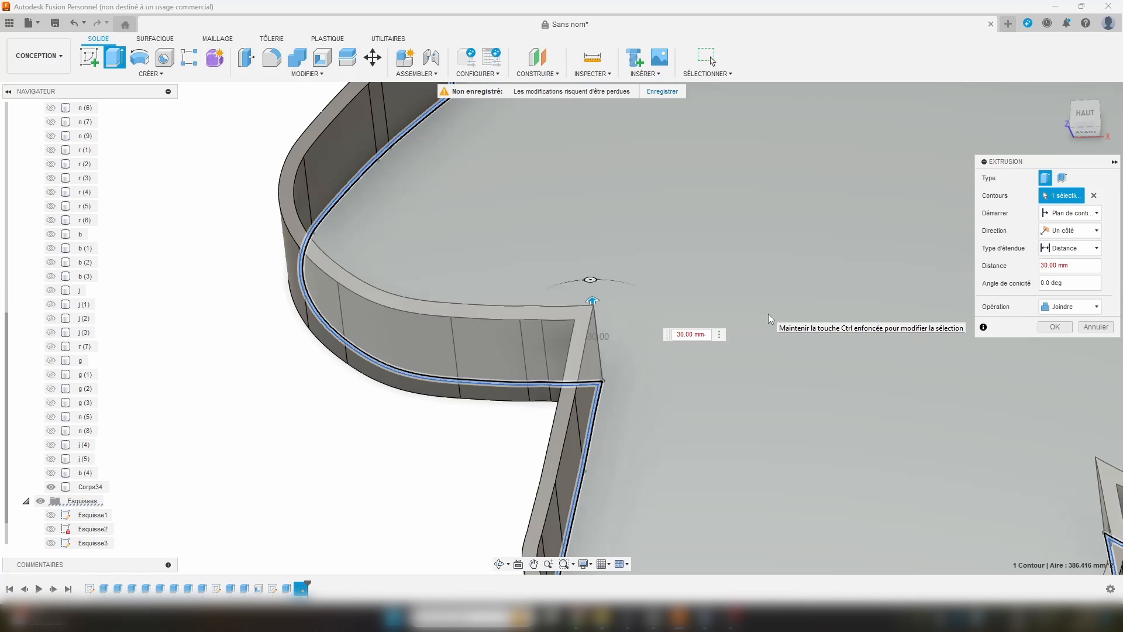
pyautogui.write('-1.2')
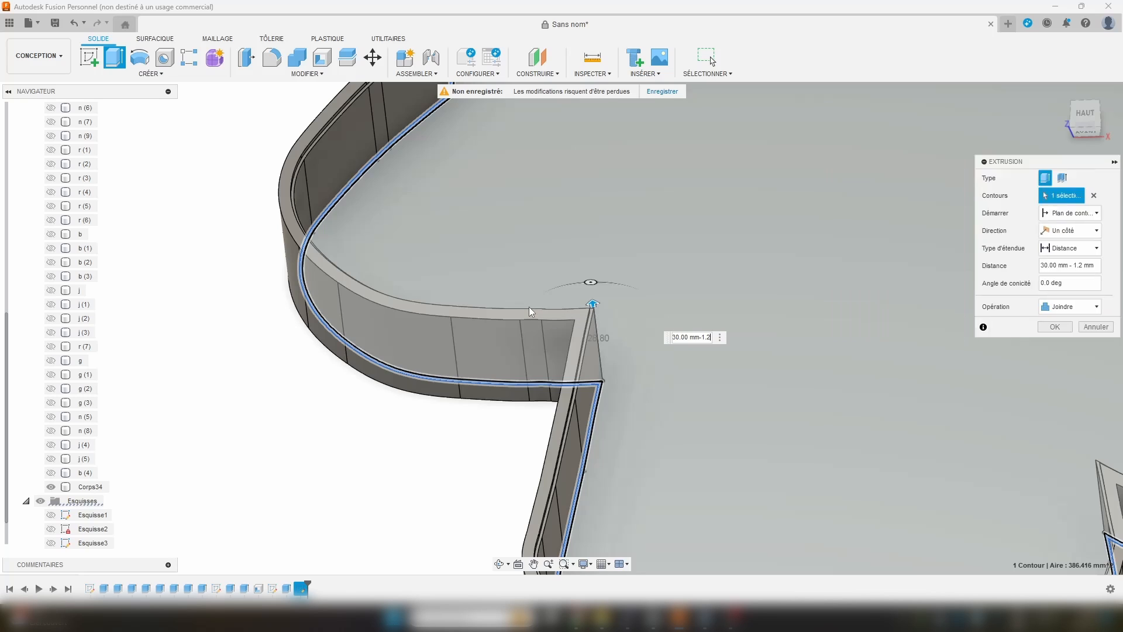
pyautogui.press('Return')
# Step: Sketch a 13 mm diameter circle on the shell's inner floor, in the lower body above the gap between the feet
pyautogui.scroll(-5, 512, 289)
pyautogui.scroll(3, 550, 300)
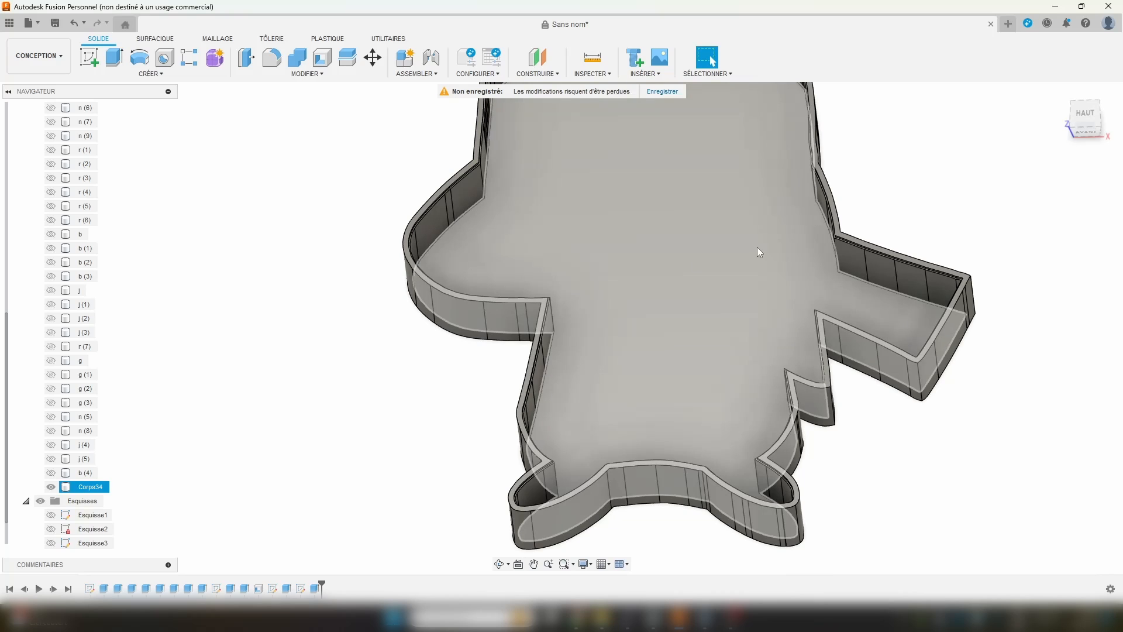
pyautogui.keyDown('shift'); pyautogui.moveTo(696, 268); pyautogui.dragTo(715, 309, button='middle'); pyautogui.keyUp('shift')
pyautogui.click(1018, 218)
pyautogui.click(1095, 130)
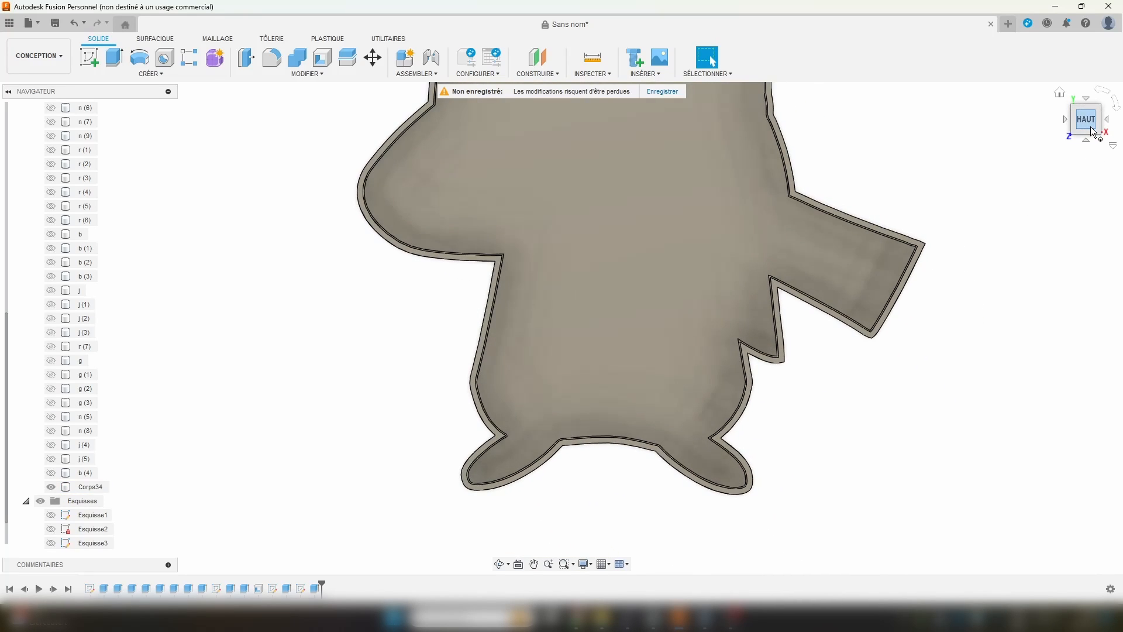
pyautogui.click(776, 273)
pyautogui.scroll(3, 585, 392)
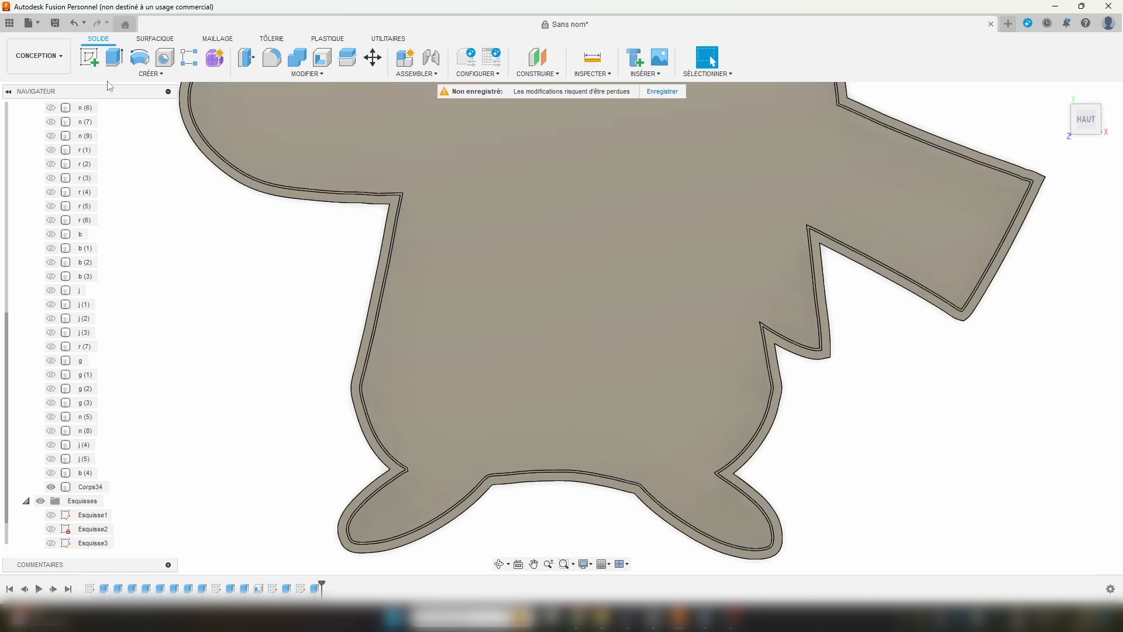
pyautogui.click(89, 57)
pyautogui.click(562, 380)
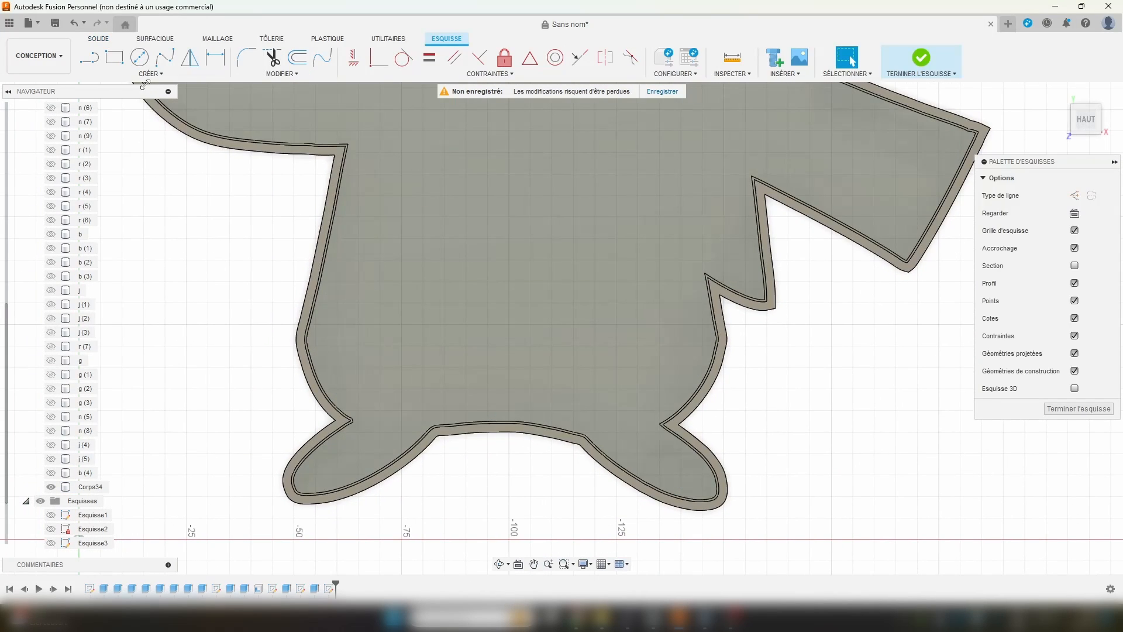
pyautogui.click(139, 57)
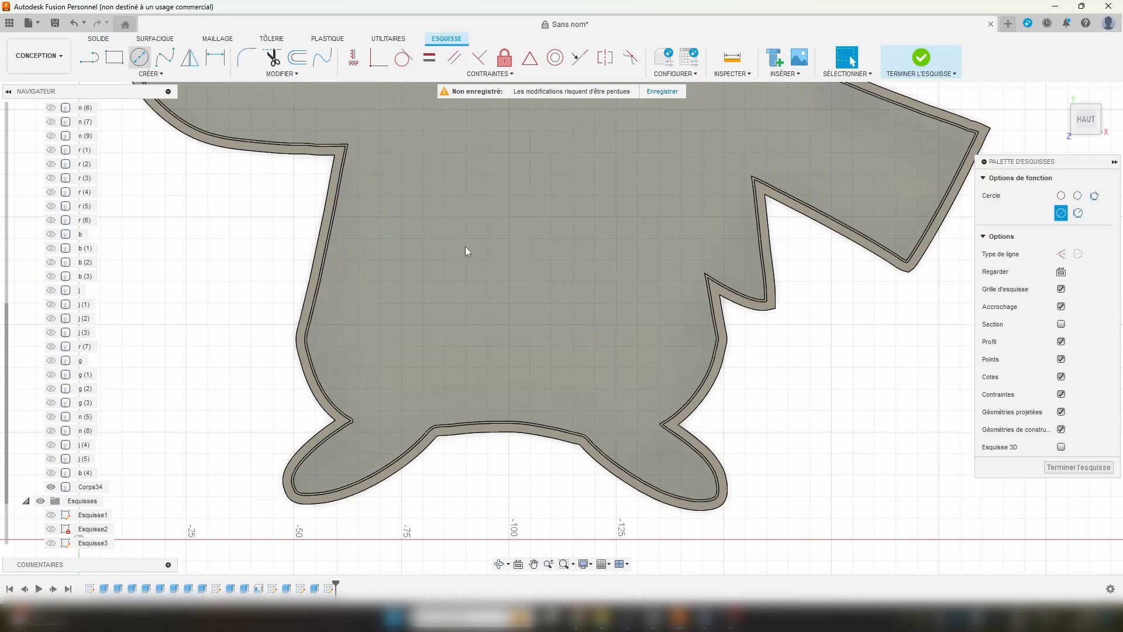
pyautogui.click(509, 347)
pyautogui.write('3')
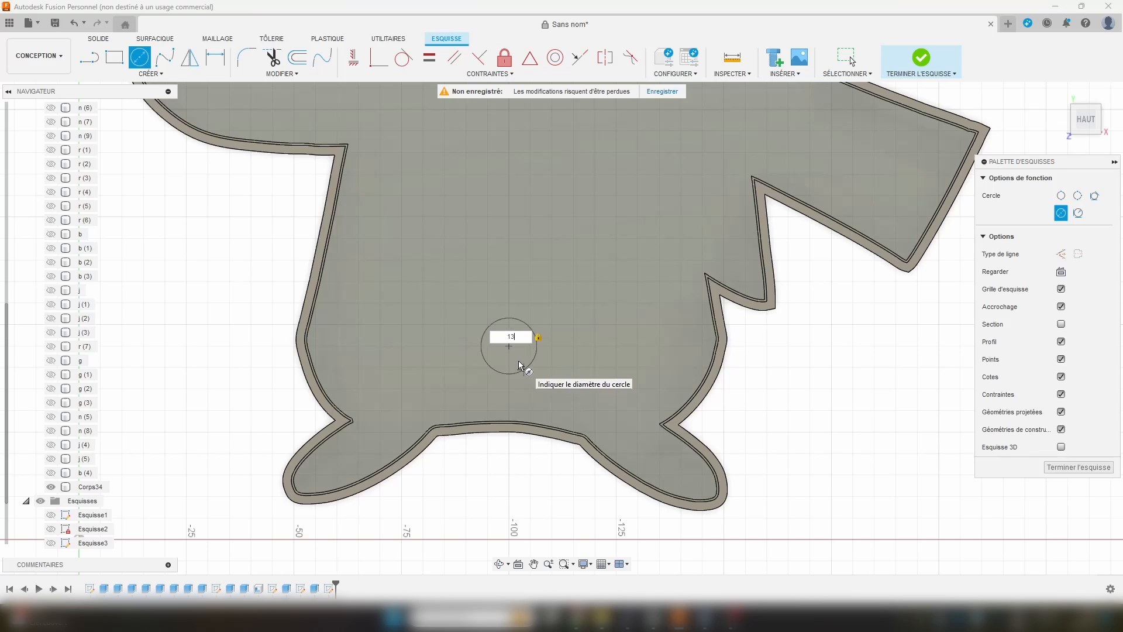
pyautogui.press('Return')
pyautogui.press('Escape')
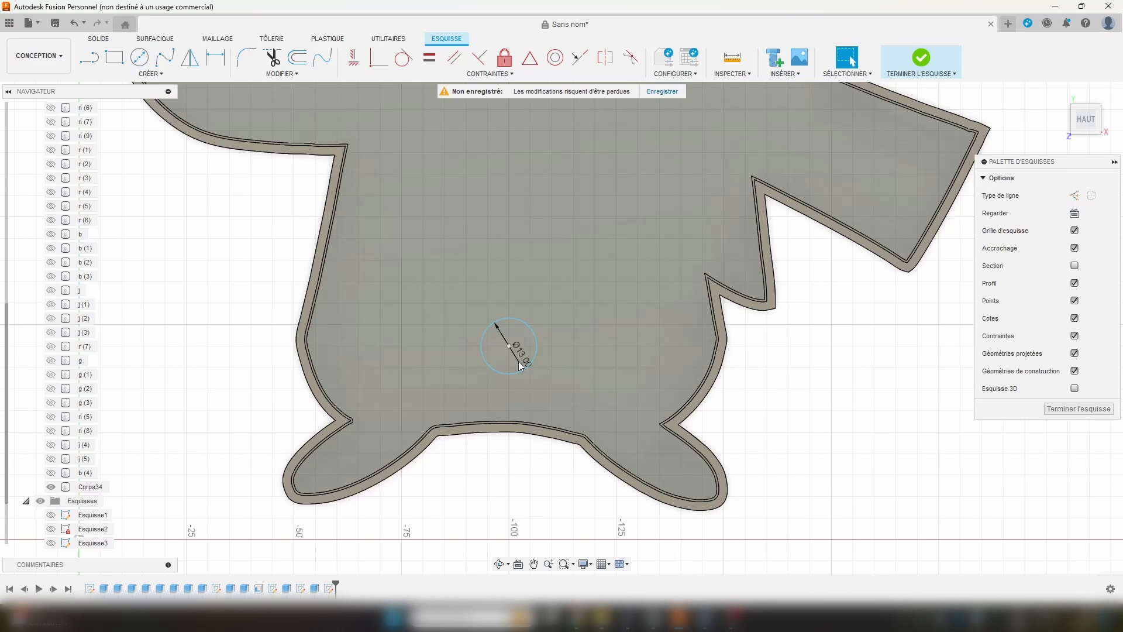
# Step: Extrude the 13 mm circle by -2.20 mm as a cut through the shell's floor
pyautogui.click(514, 328)
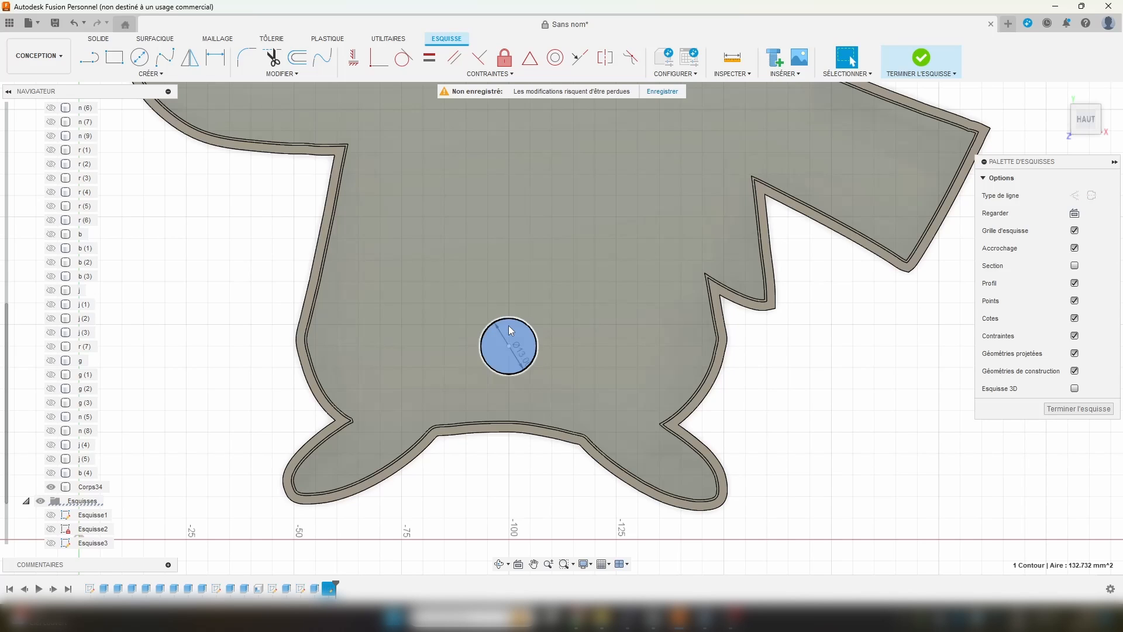
pyautogui.moveTo(508, 325); pyautogui.dragTo(553, 373, button='middle')
pyautogui.press('e')
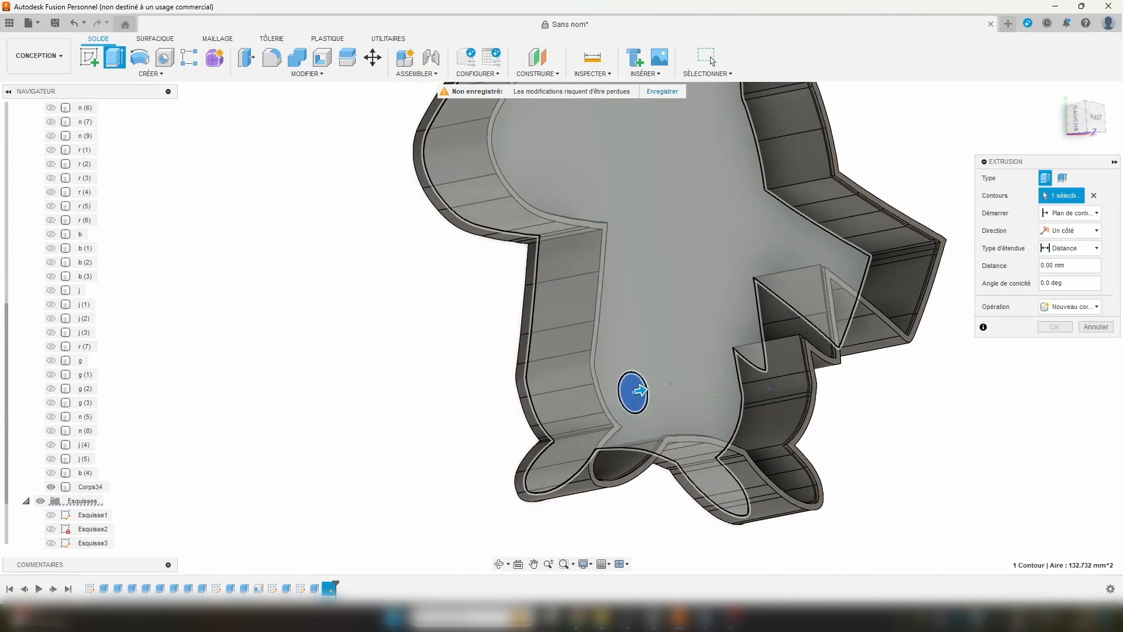
pyautogui.keyDown('shift'); pyautogui.moveTo(839, 374); pyautogui.dragTo(871, 362, button='middle'); pyautogui.keyUp('shift')
pyautogui.moveTo(796, 355); pyautogui.dragTo(781, 357)
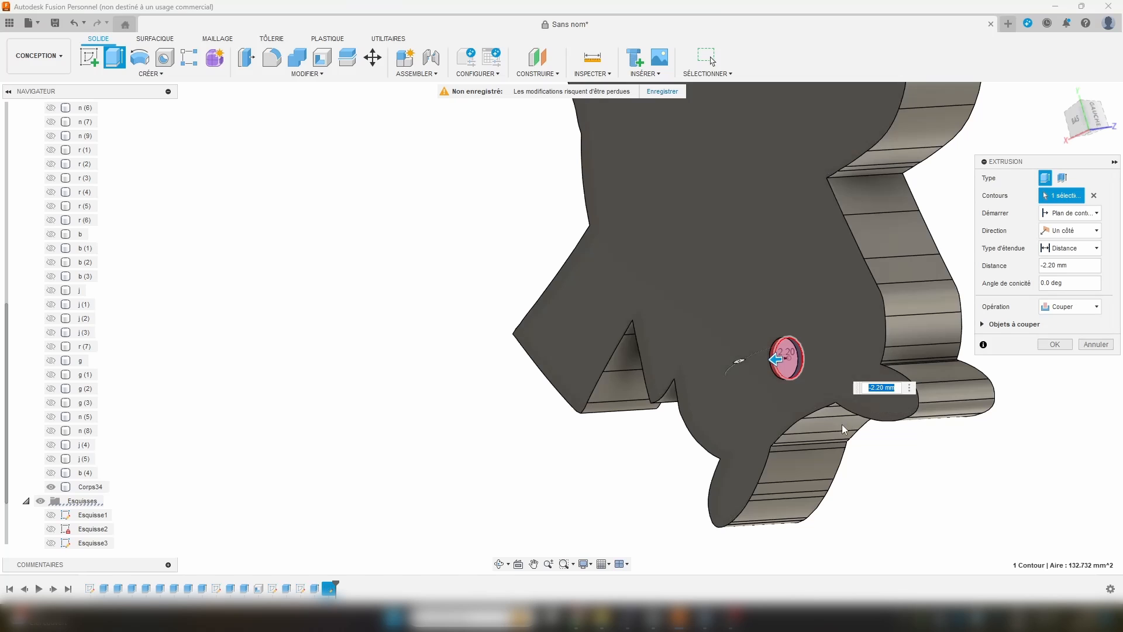
pyautogui.keyDown('shift'); pyautogui.moveTo(842, 429); pyautogui.dragTo(716, 444, button='middle'); pyautogui.keyUp('shift')
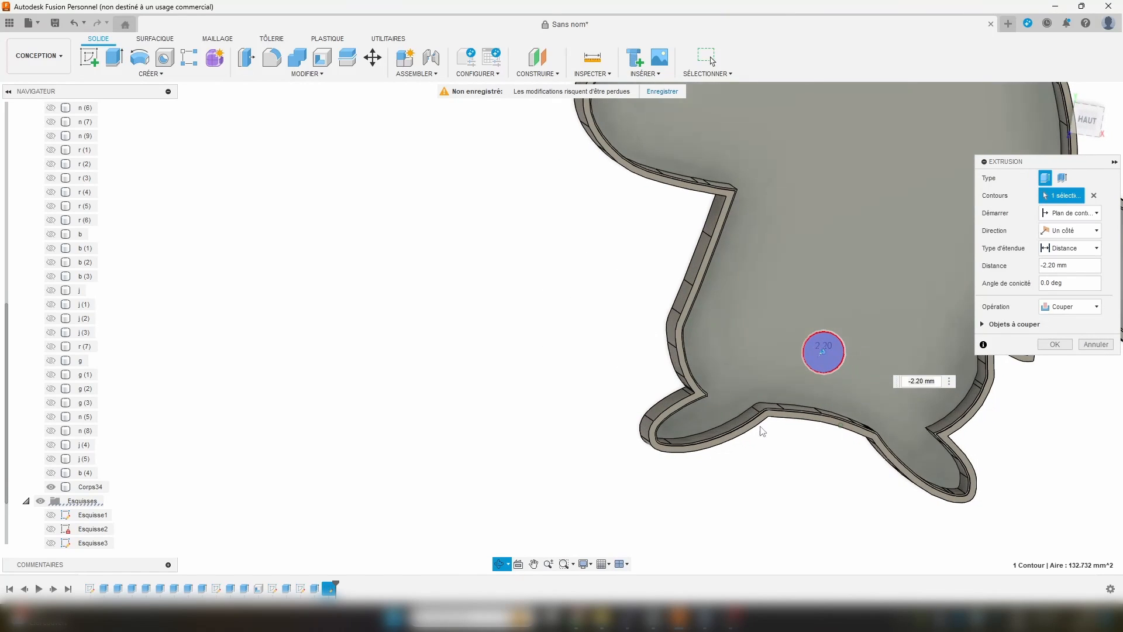
pyautogui.click(1055, 344)
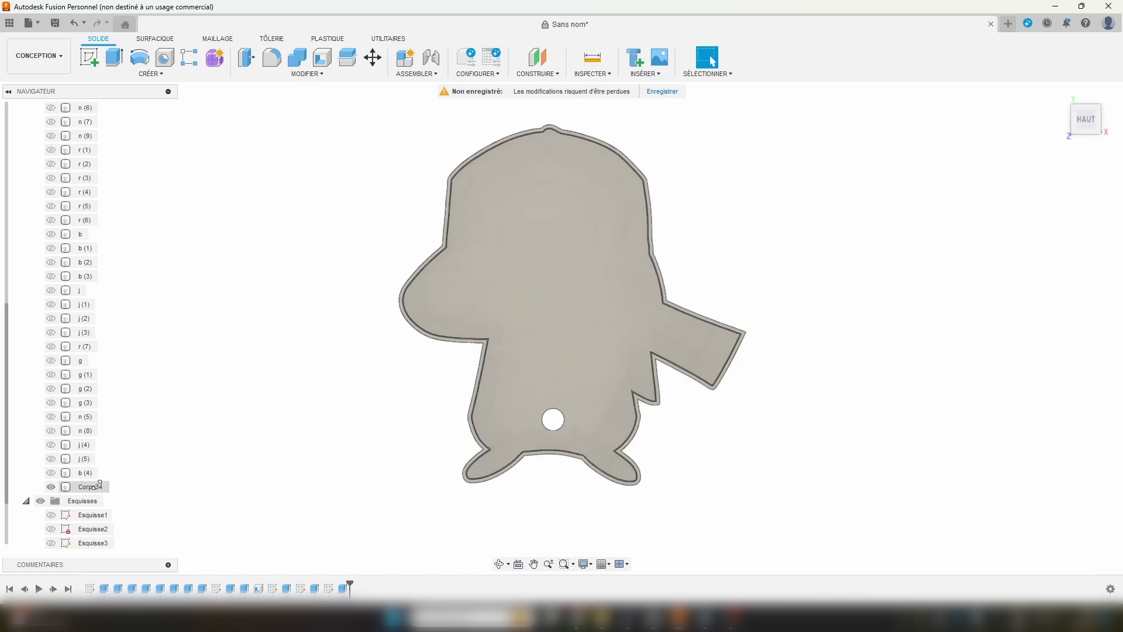
# Step: Select all the hidden Pikachu bodies from b (4) up to n and make them visible with the shell
pyautogui.scroll(2, 388, 396)
pyautogui.click(91, 487)
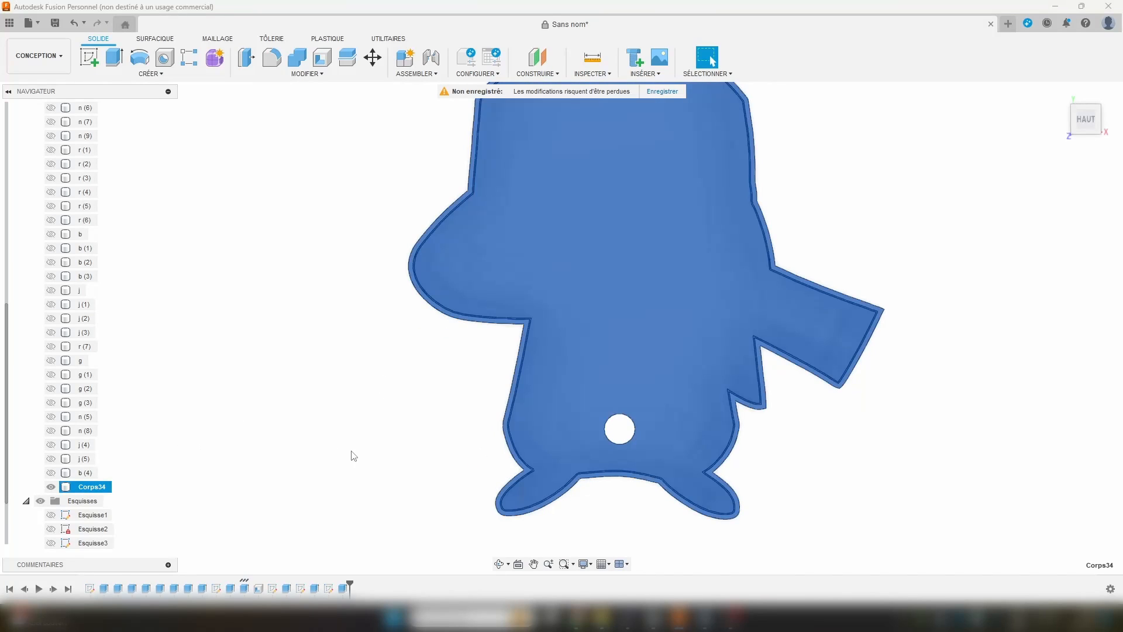
pyautogui.click(228, 445)
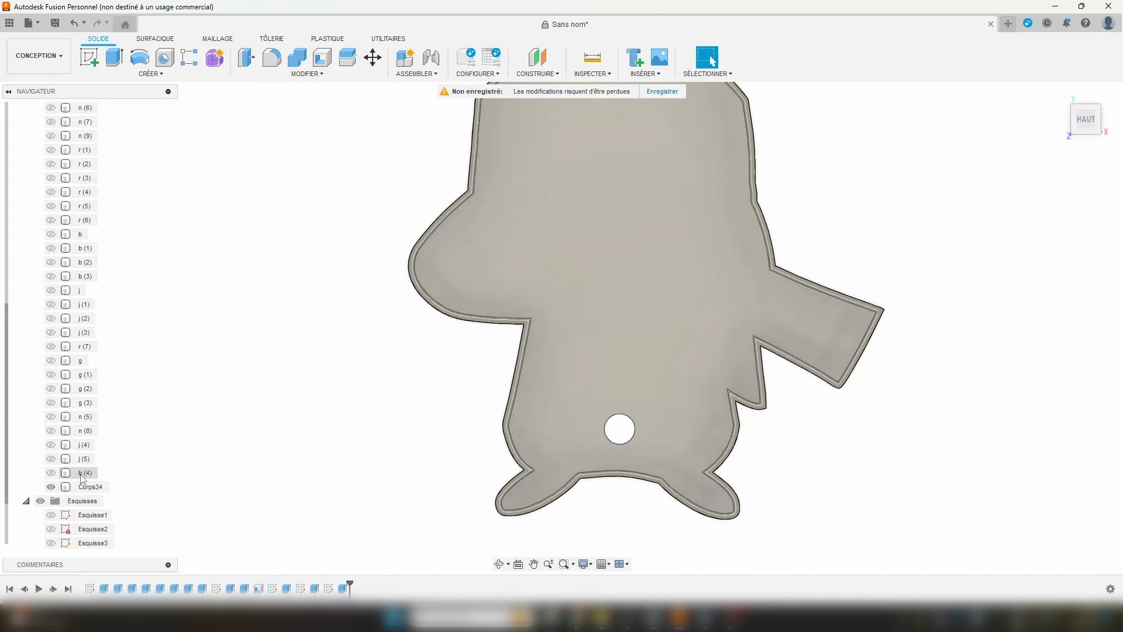
pyautogui.click(83, 472)
pyautogui.scroll(5, 82, 292)
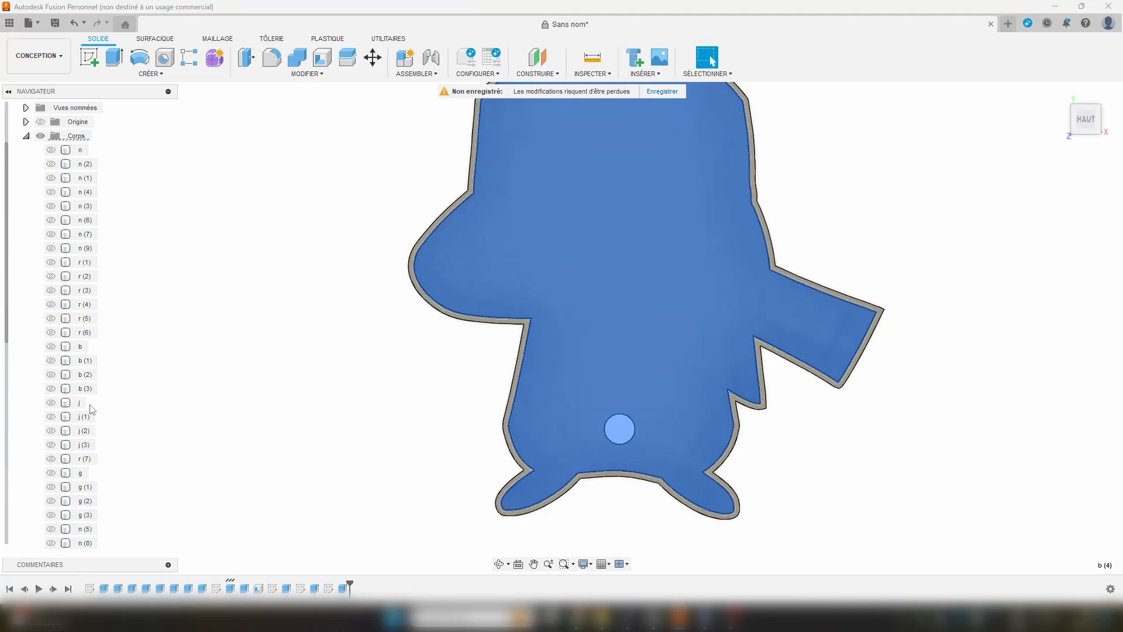
pyautogui.keyDown('shift'); pyautogui.click(82, 178); pyautogui.keyUp('shift')
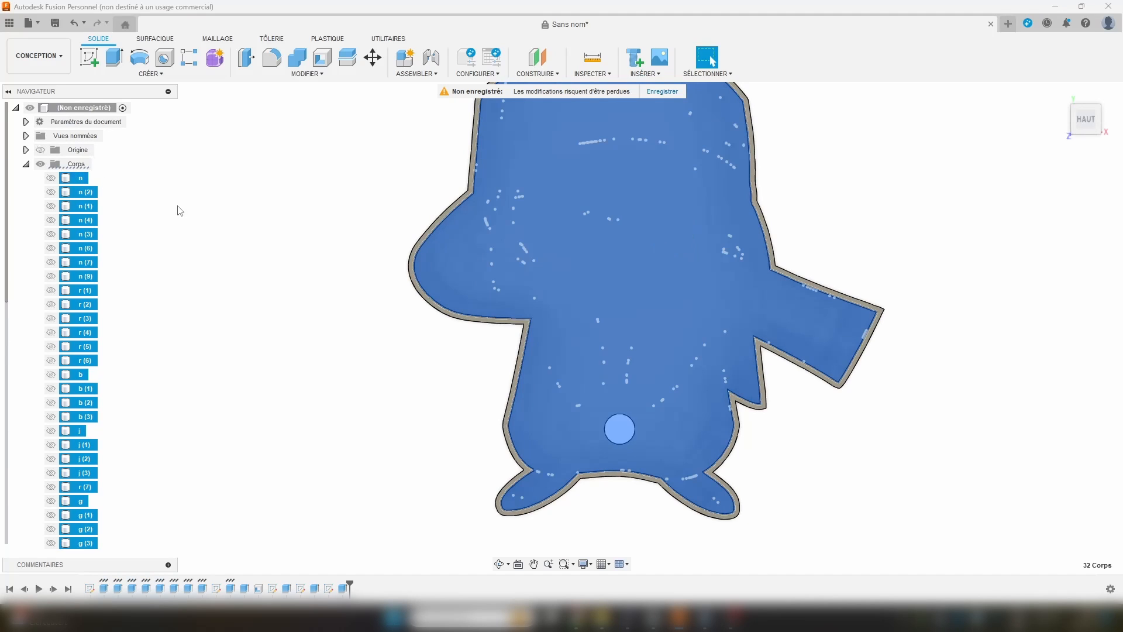
pyautogui.press('v')
pyautogui.click(229, 245)
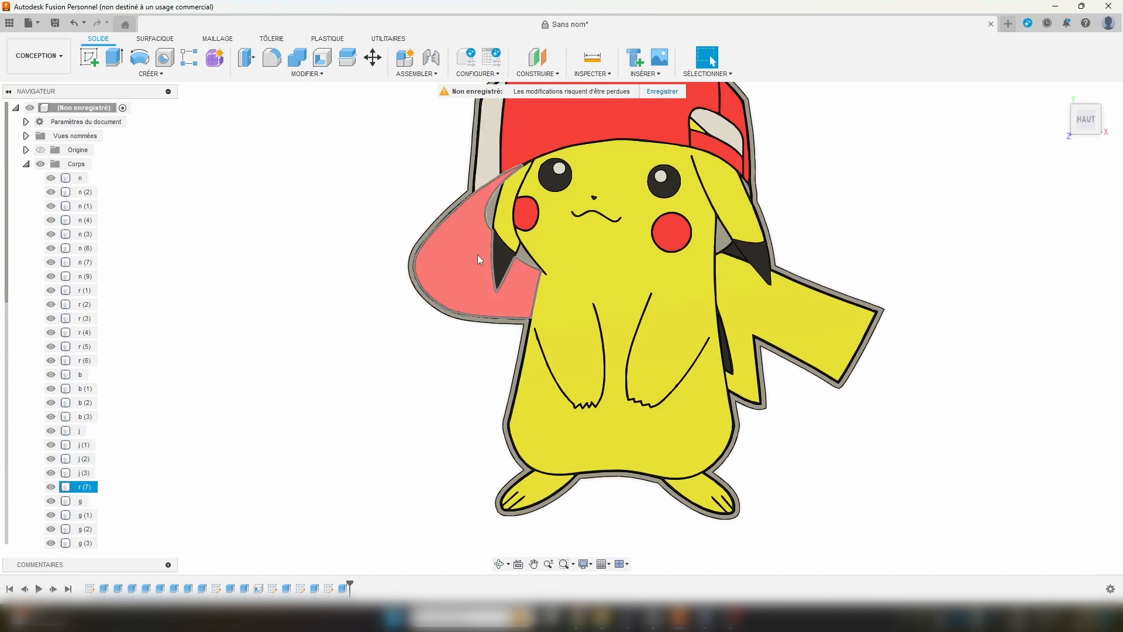
# Step: Apply the black appearance already used in the design to the shell body
pyautogui.scroll(-2, 482, 254)
pyautogui.press('a')
pyautogui.keyDown('shift'); pyautogui.moveTo(745, 344); pyautogui.dragTo(783, 280, button='middle'); pyautogui.keyUp('shift')
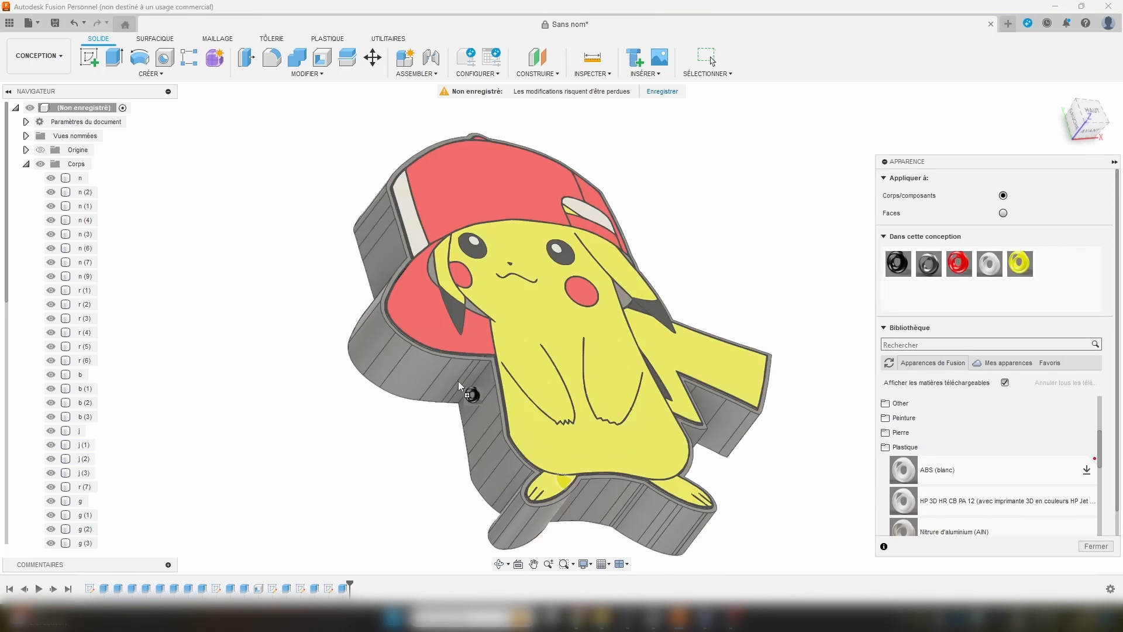
pyautogui.click(553, 450)
# Step: Try the yellow appearance on the shell body
pyautogui.moveTo(762, 278)
pyautogui.keyDown('shift'); pyautogui.mouseDown(button='middle')
pyautogui.moveTo(727, 288)
pyautogui.moveTo(770, 289)
pyautogui.mouseUp(button='middle'); pyautogui.keyUp('shift')
pyautogui.moveTo(1019, 263); pyautogui.dragTo(525, 398)
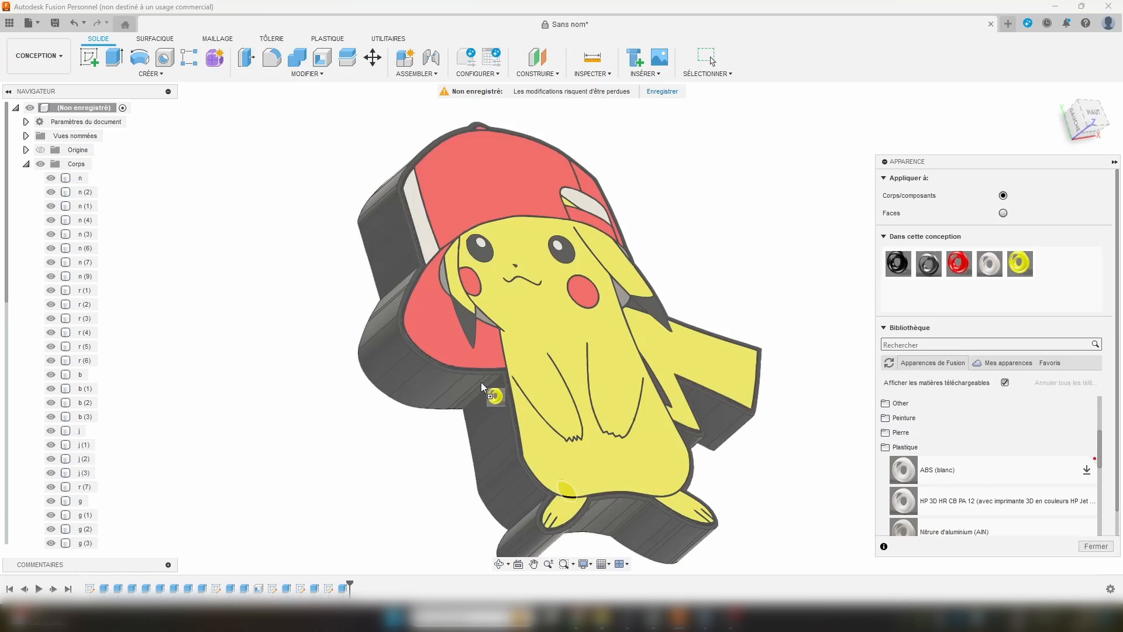
pyautogui.keyDown('shift'); pyautogui.moveTo(810, 255); pyautogui.dragTo(776, 271, button='middle'); pyautogui.keyUp('shift')
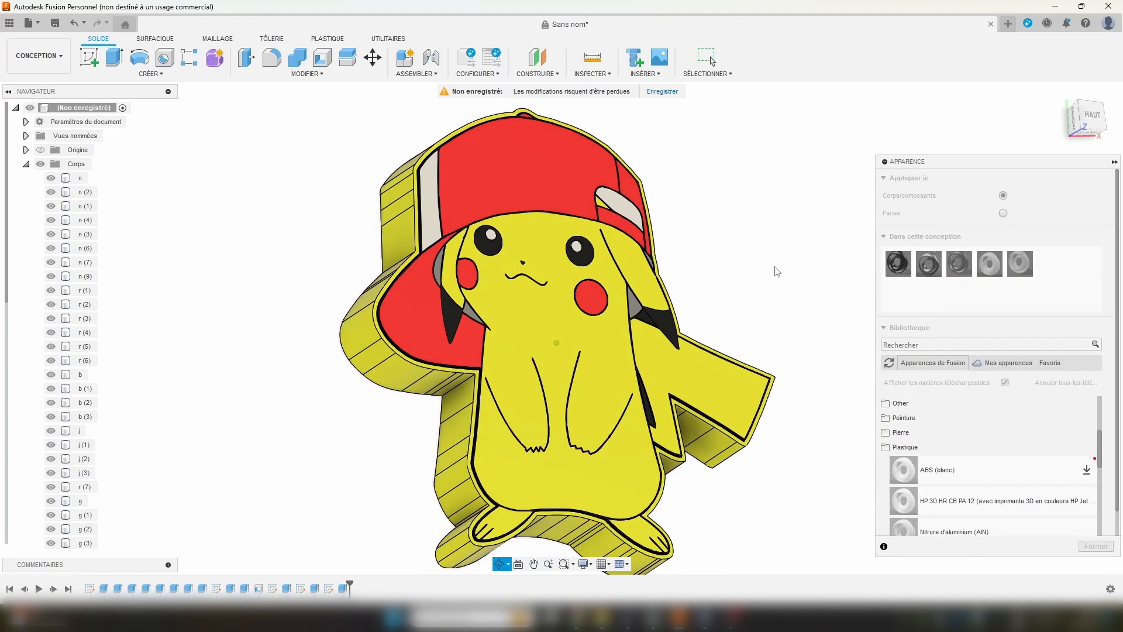
# Step: Set the shell body's appearance back to black
pyautogui.moveTo(897, 263); pyautogui.dragTo(443, 381)
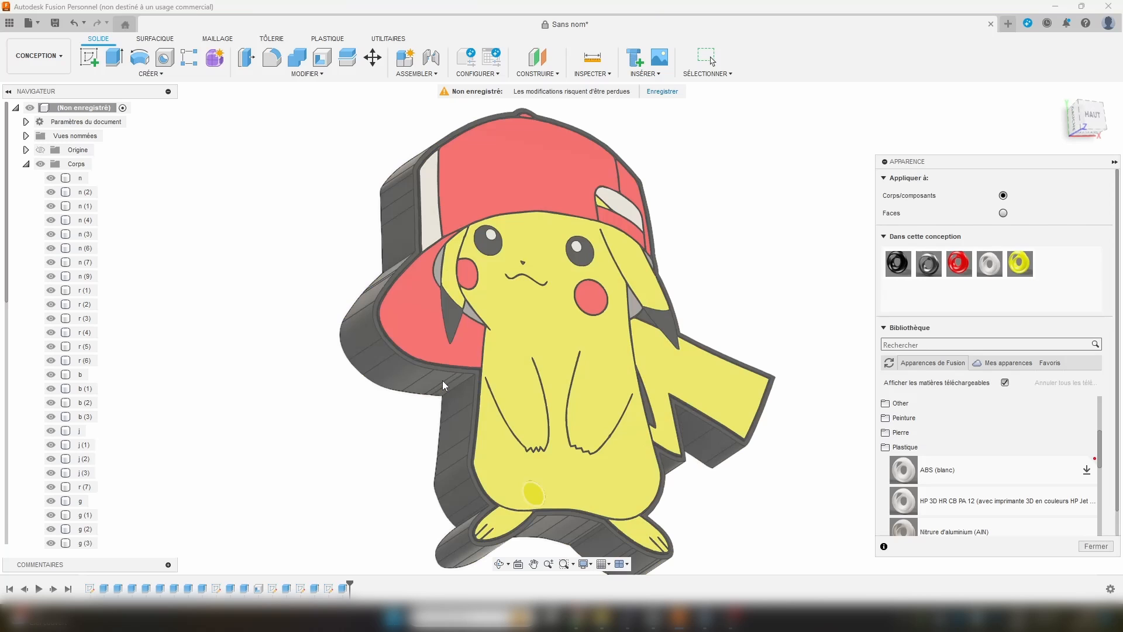
pyautogui.scroll(-3, 393, 260)
pyautogui.moveTo(705, 261)
pyautogui.keyDown('shift'); pyautogui.mouseDown(button='middle')
pyautogui.moveTo(619, 251)
pyautogui.moveTo(714, 268)
pyautogui.mouseUp(button='middle'); pyautogui.keyUp('shift')
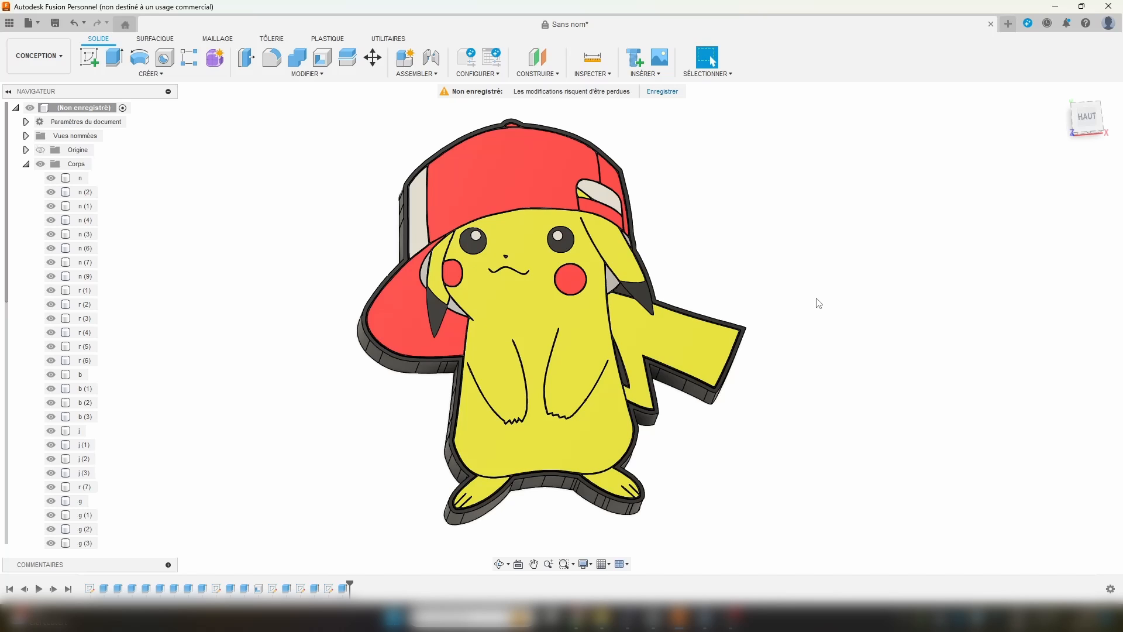
# Step: Save the design as "Pikachu Casquette YT" in the Lampe SVG location
pyautogui.hotkey('ctrl', 's')
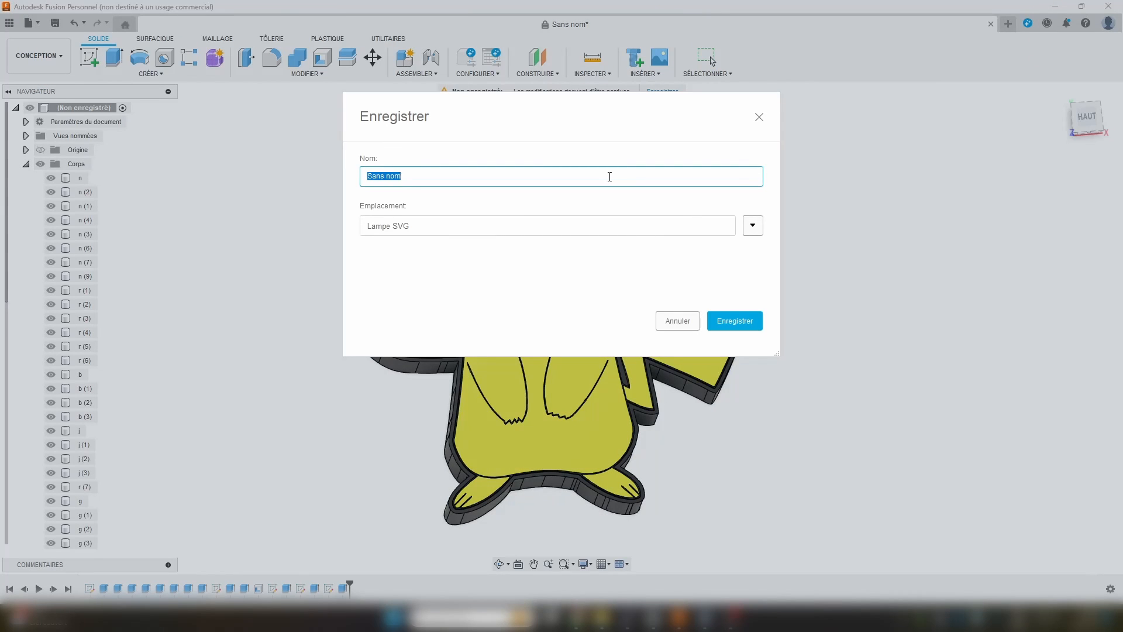
pyautogui.write('Pikachu Casquette YT')
pyautogui.press('Return')
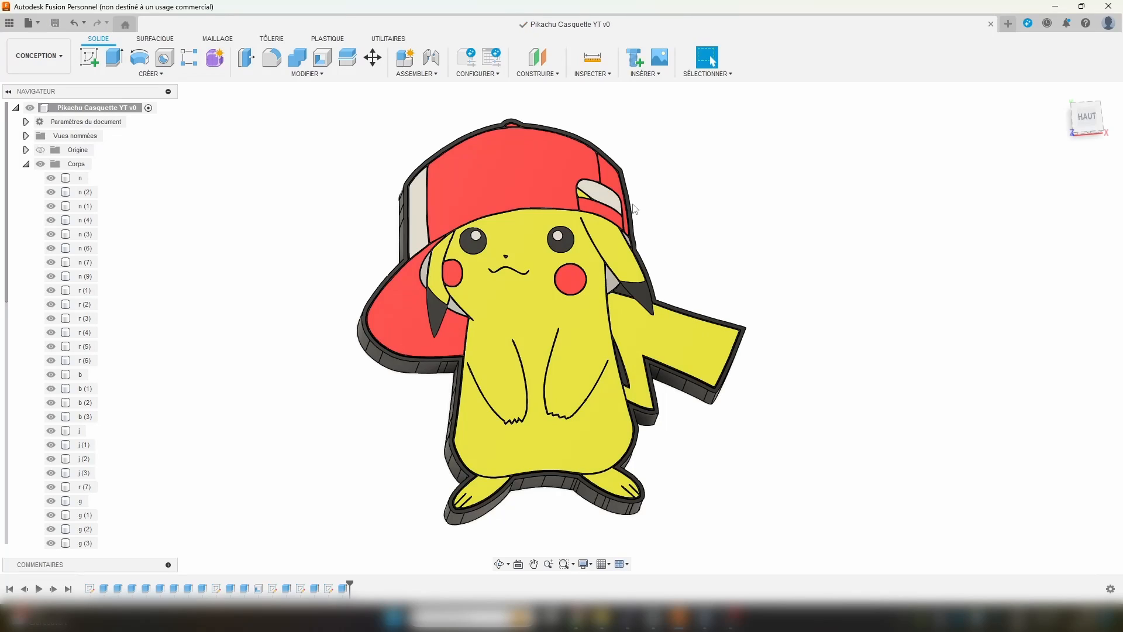
# Step: Export the whole design as binary STL meshes in millimetres, one file per body, to the computer's Downloads folder
pyautogui.rightClick(119, 108)
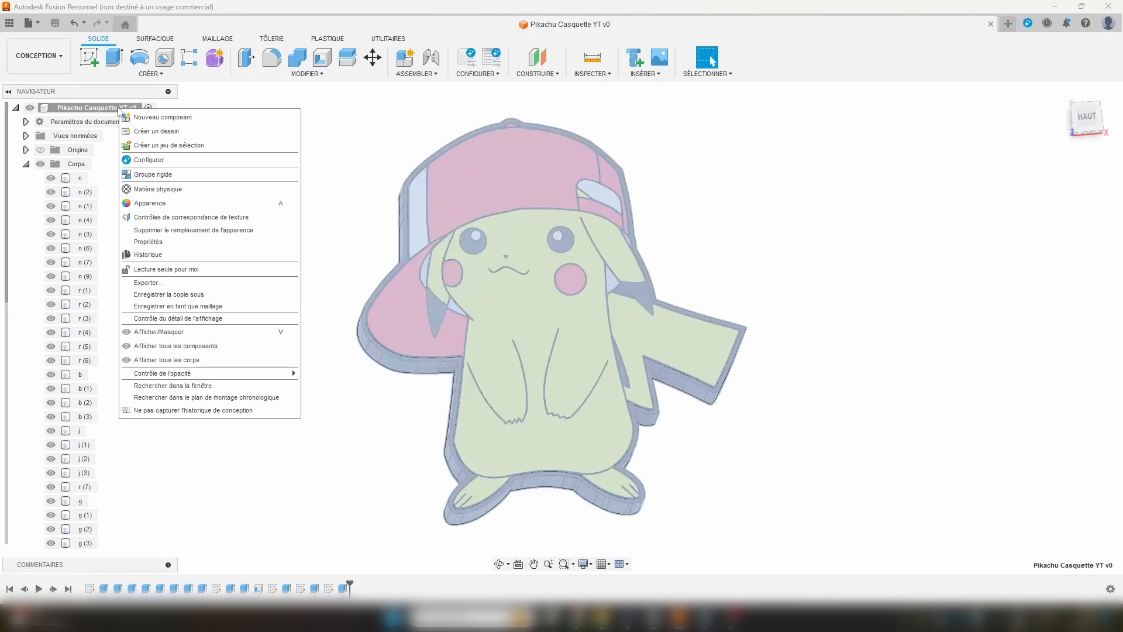
pyautogui.click(205, 307)
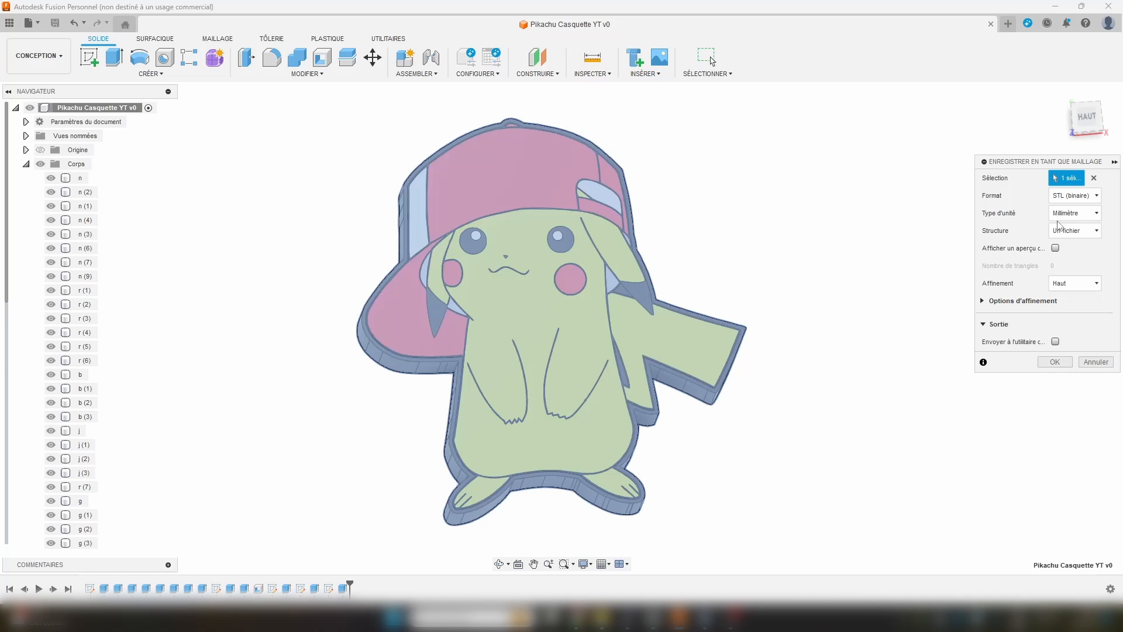
pyautogui.click(1066, 231)
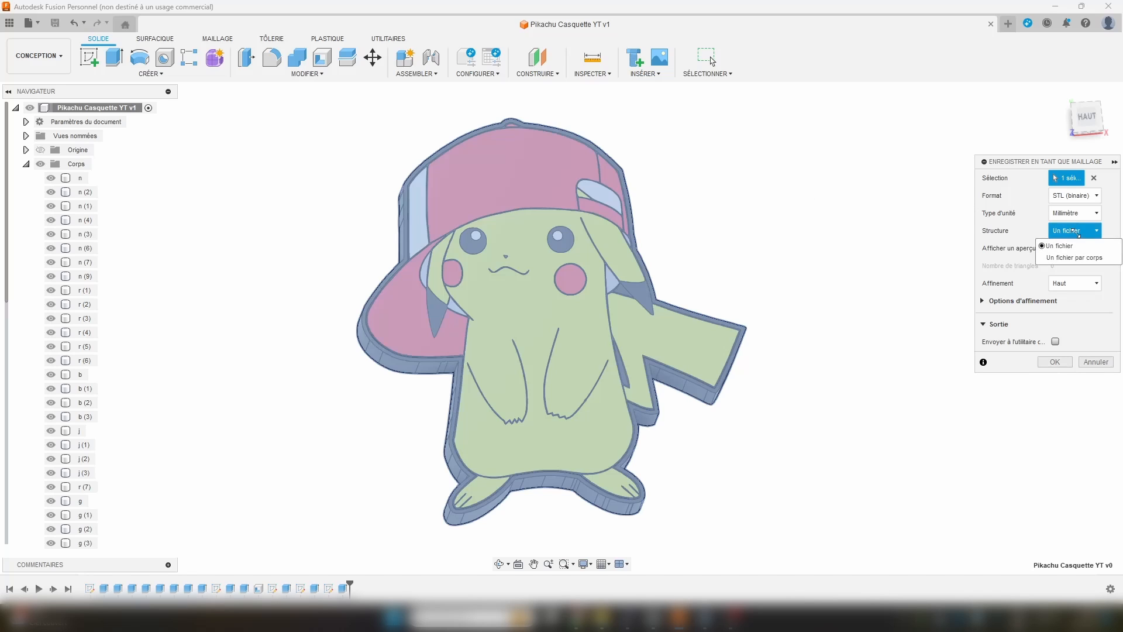
pyautogui.click(1067, 256)
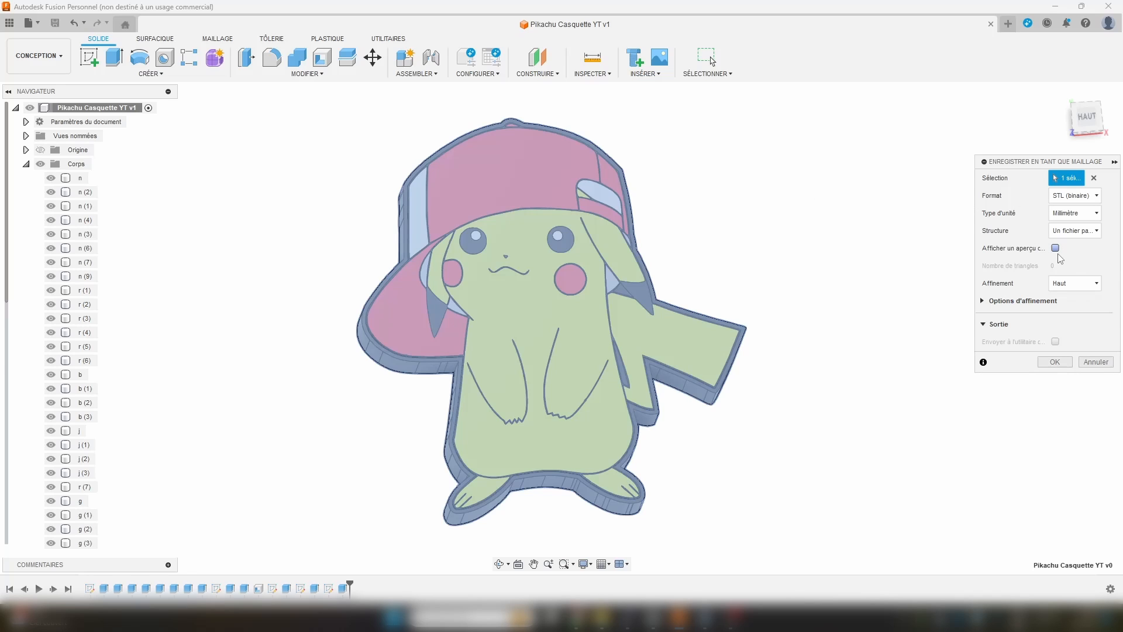
pyautogui.click(1060, 362)
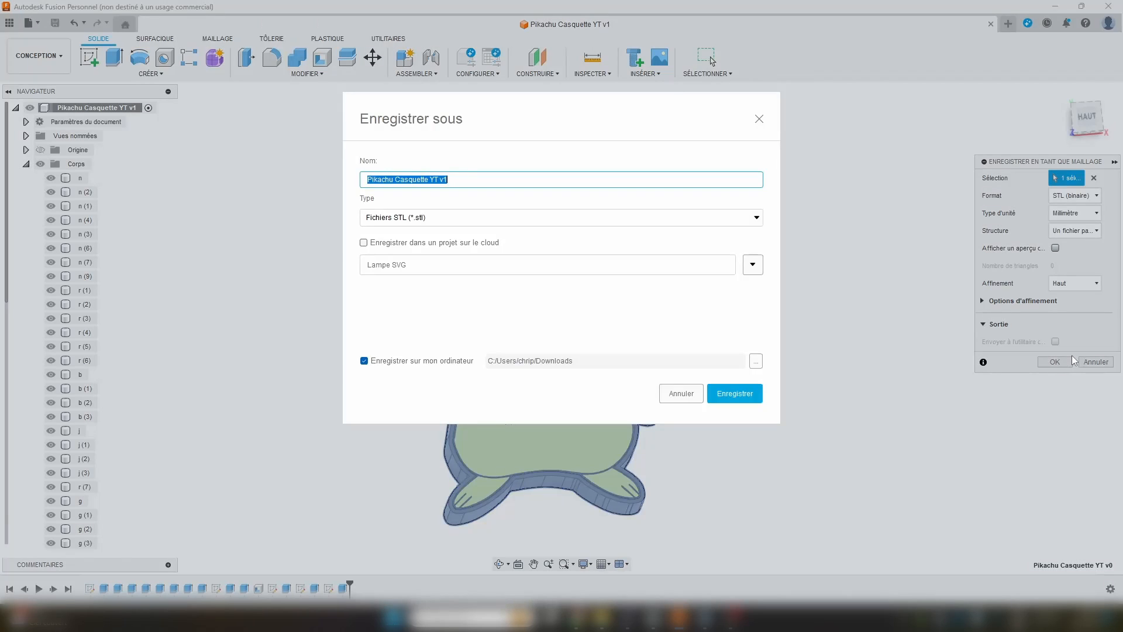
pyautogui.click(735, 393)
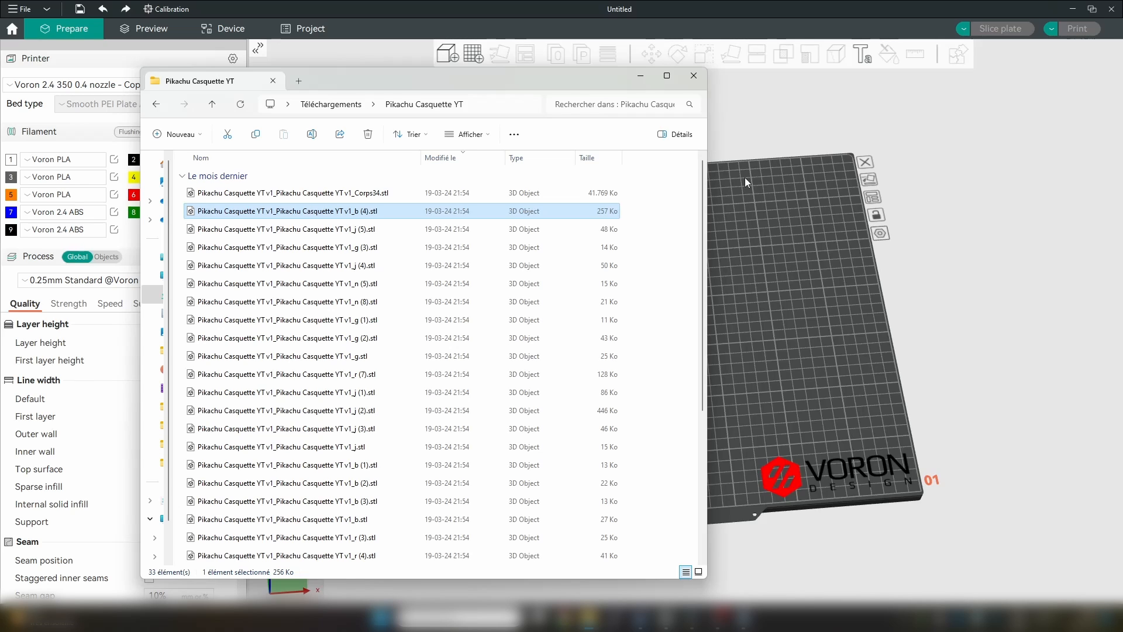
# Step: Inspect the exported Corps34 STL in the 3D viewer and load it onto the build plate in OrcaSlicer
pyautogui.doubleClick(335, 193)
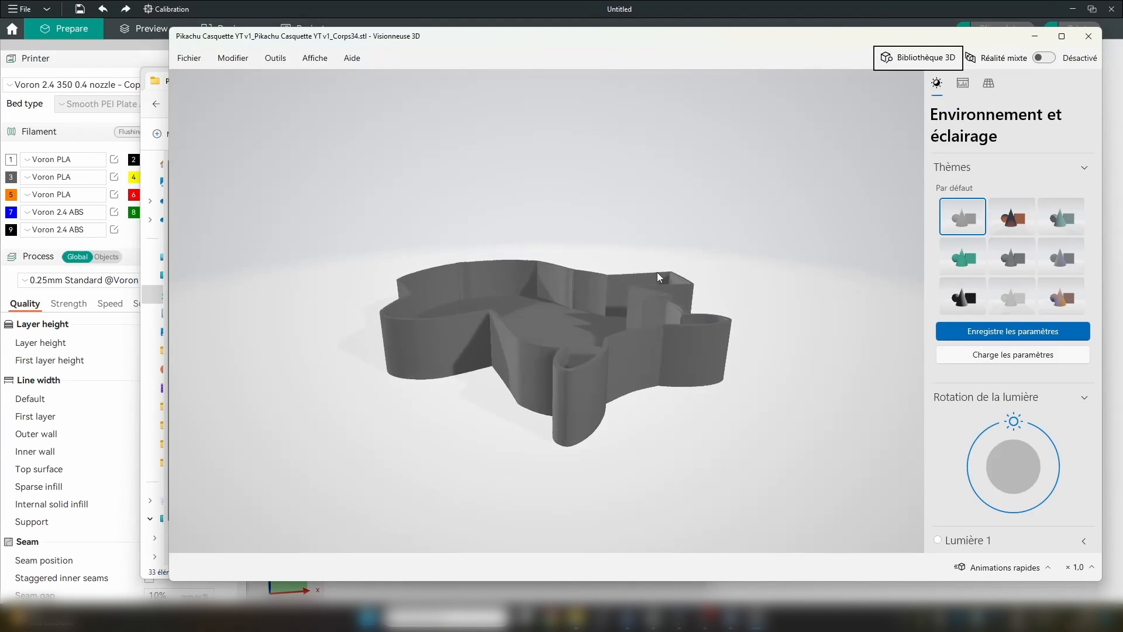
pyautogui.moveTo(657, 272); pyautogui.dragTo(647, 355)
pyautogui.click(1088, 37)
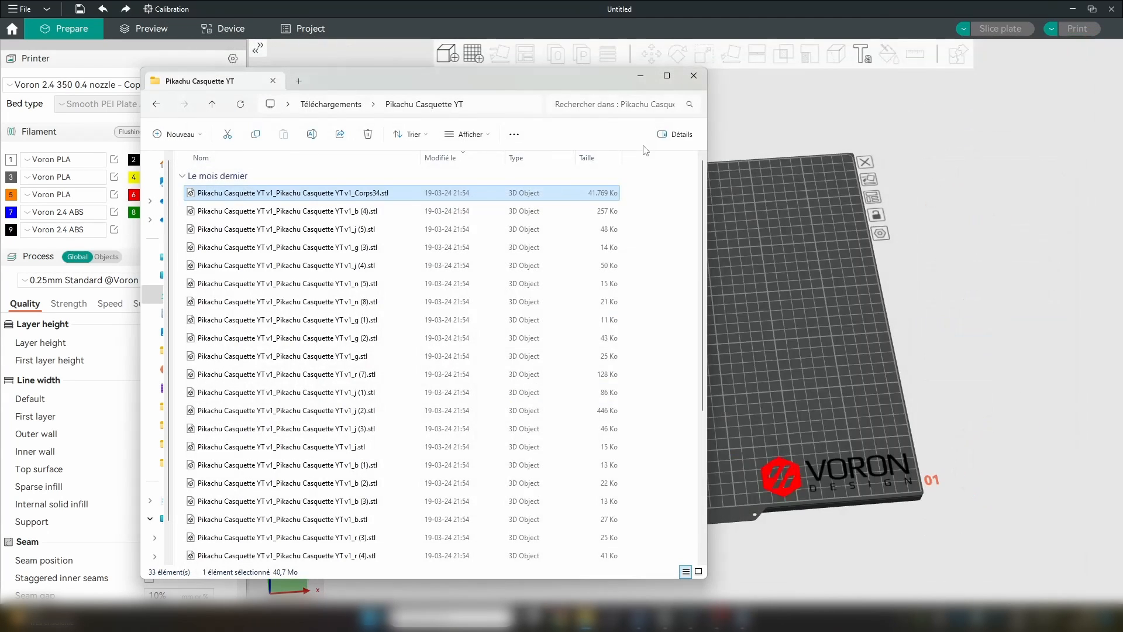
pyautogui.moveTo(411, 198); pyautogui.dragTo(859, 387)
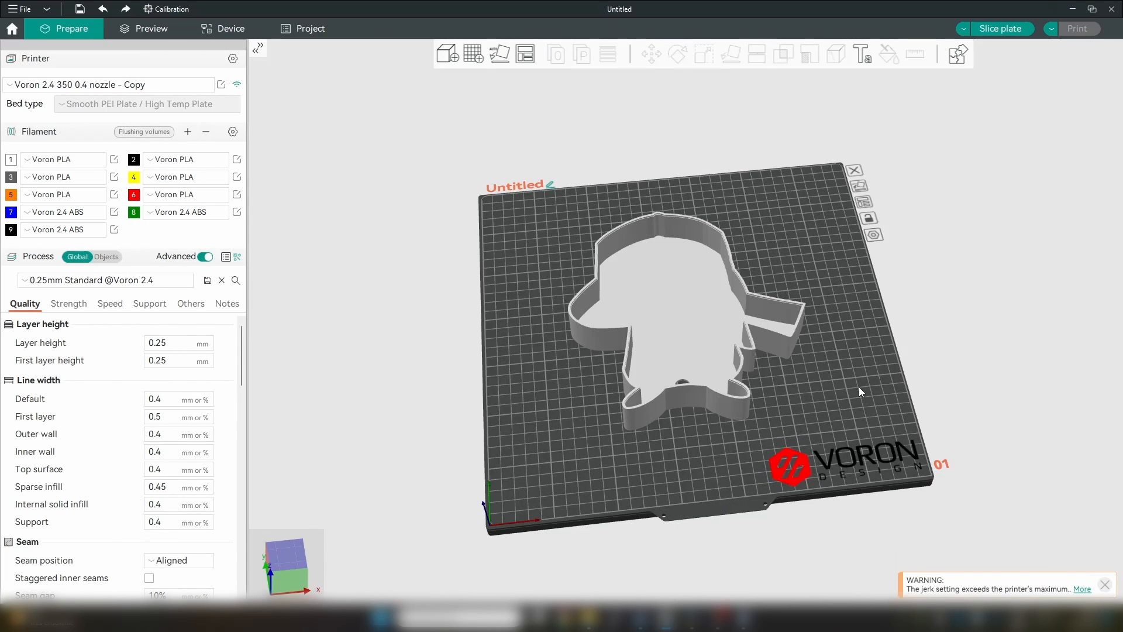
# Step: Disable uniform scaling, scale the shell to 145% in X and enlarge it in Y to match, keeping its Z height
pyautogui.click(698, 314)
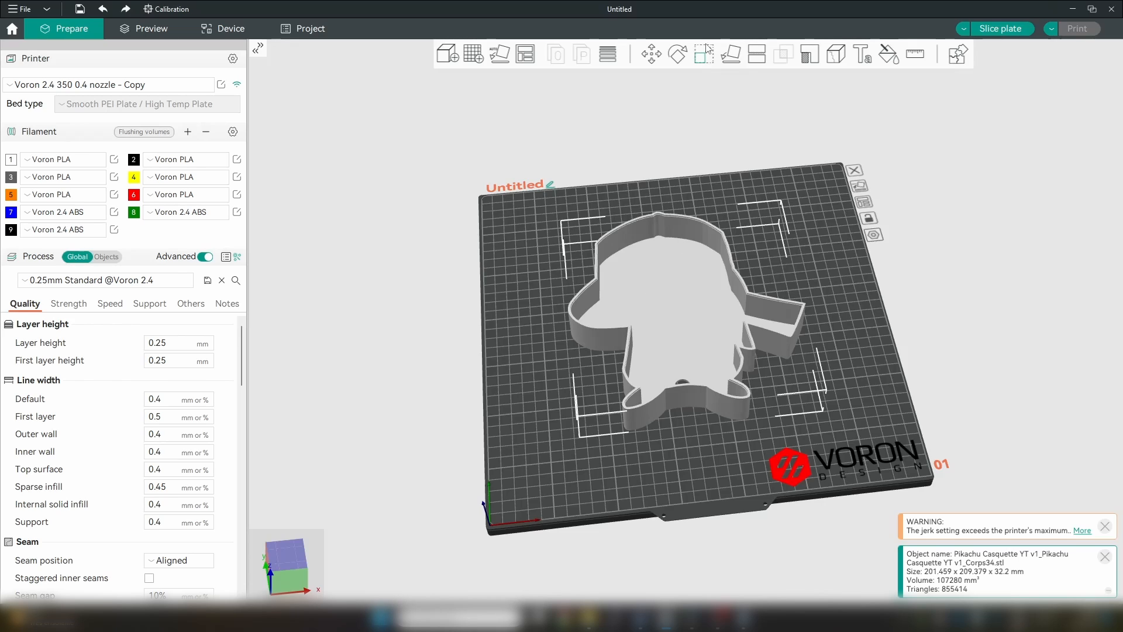
pyautogui.click(705, 56)
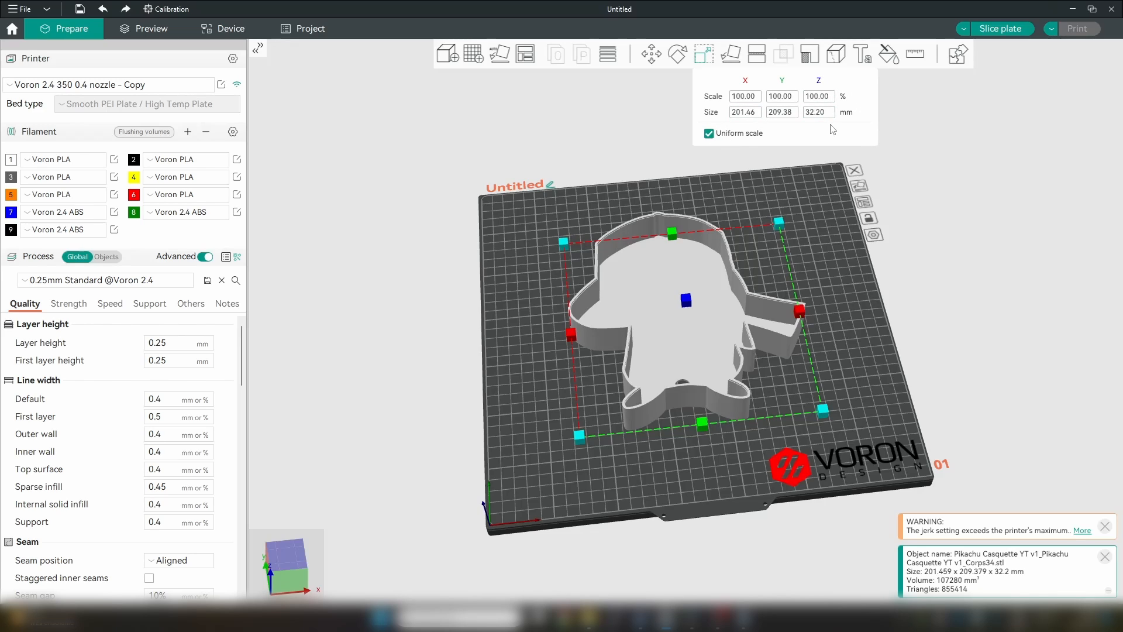
pyautogui.click(710, 134)
pyautogui.click(753, 96)
pyautogui.write('145')
pyautogui.press('Tab')
pyautogui.click(784, 95)
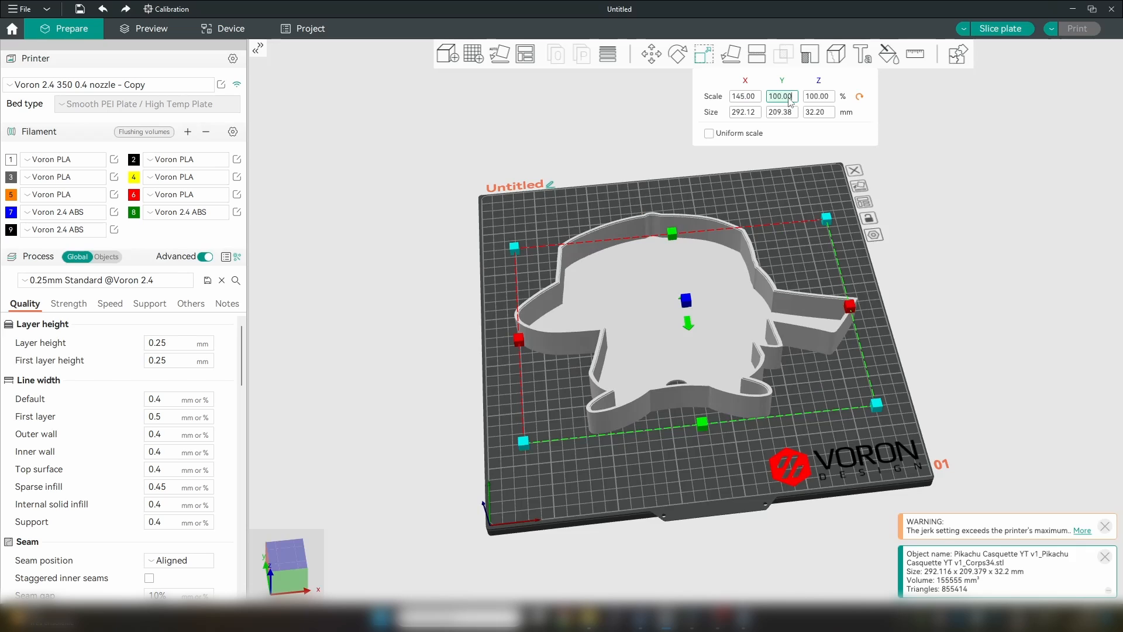
pyautogui.write('14')
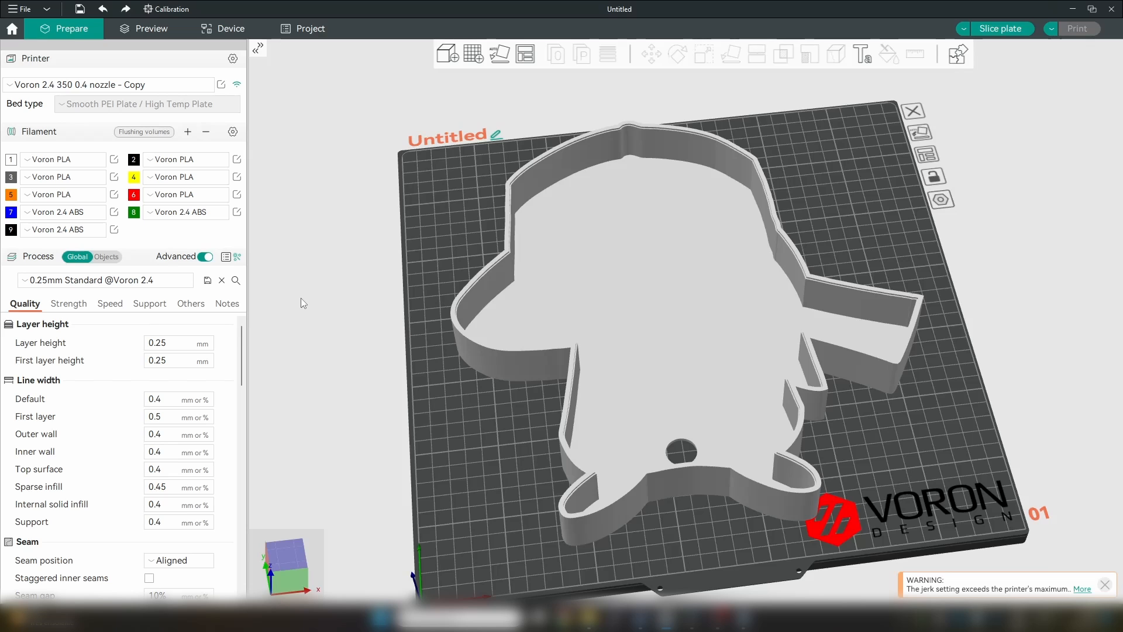
# Step: Set the wall loops to 3 and both the top and bottom shell layers to 3
pyautogui.moveTo(412, 357)
pyautogui.mouseDown()
pyautogui.moveTo(423, 336)
pyautogui.moveTo(413, 356)
pyautogui.mouseUp()
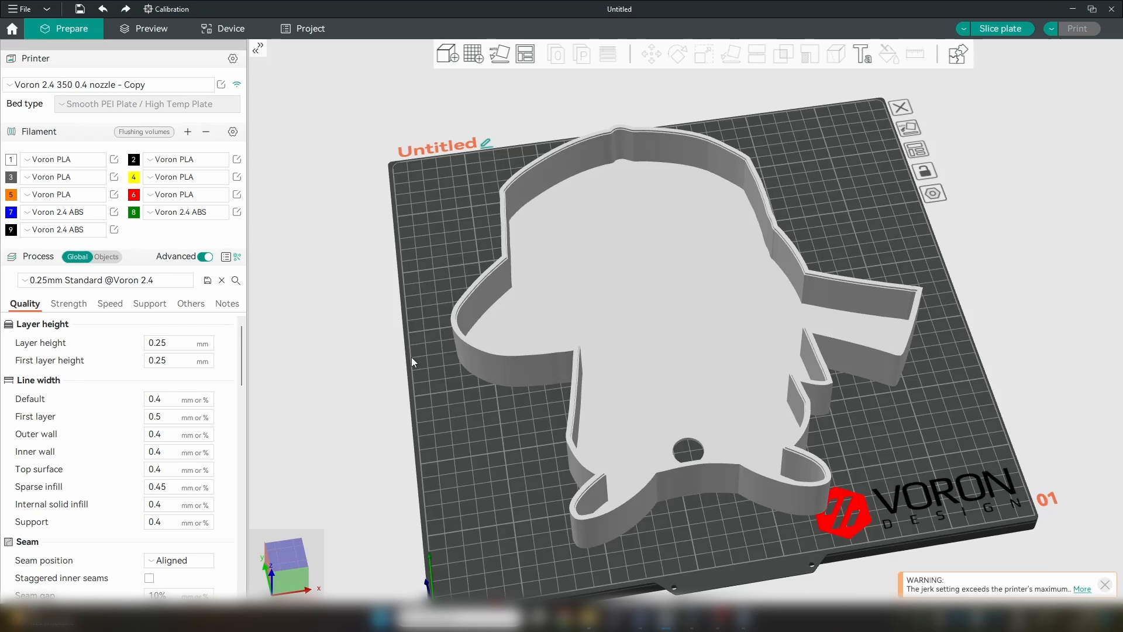
pyautogui.moveTo(413, 370); pyautogui.dragTo(417, 365)
pyautogui.click(181, 343)
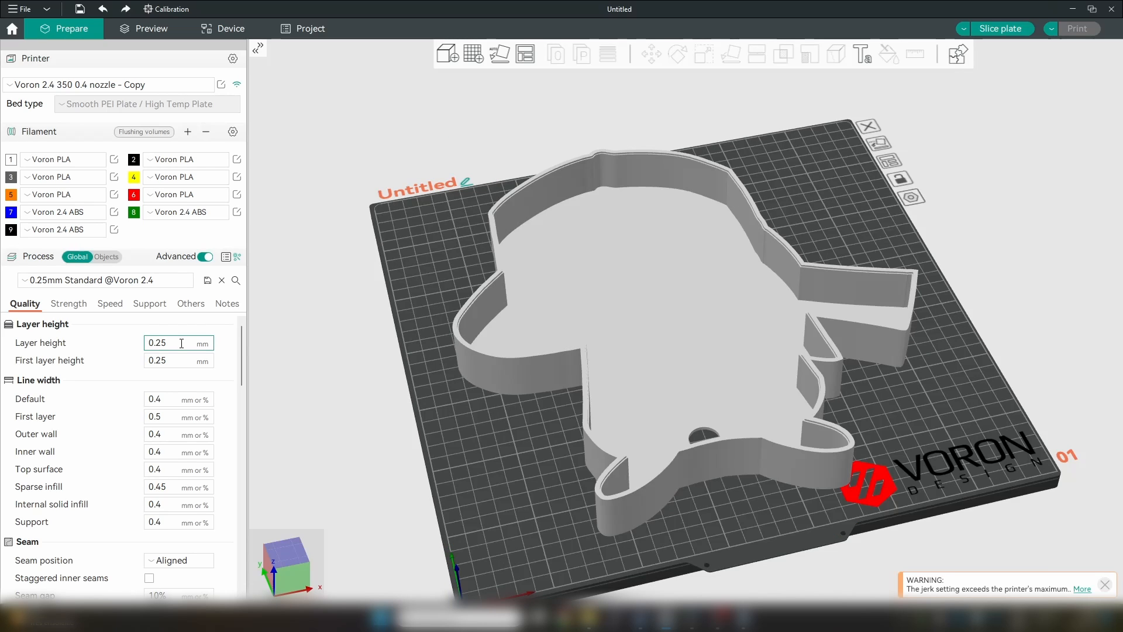
pyautogui.click(74, 305)
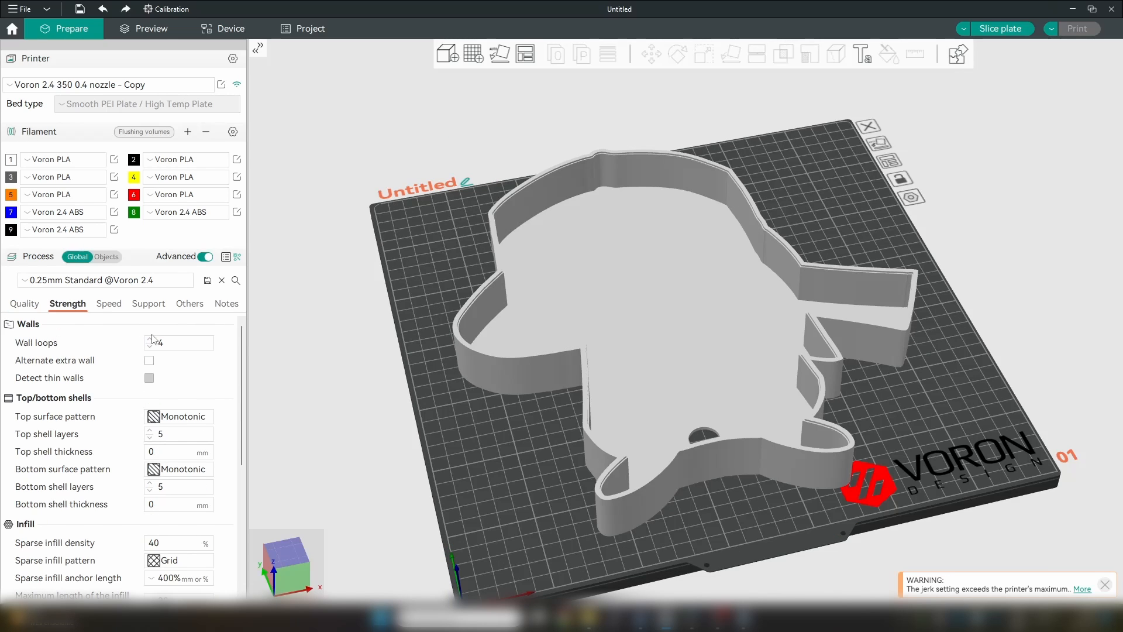
pyautogui.click(150, 347)
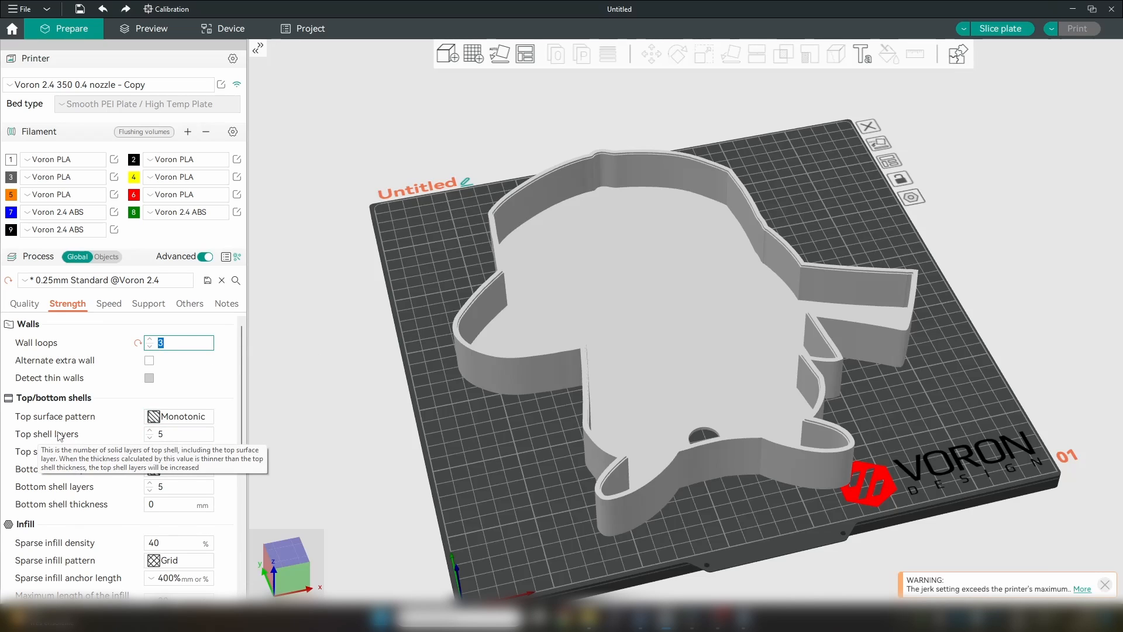
pyautogui.click(150, 490)
pyautogui.click(150, 490)
pyautogui.click(149, 437)
pyautogui.click(150, 437)
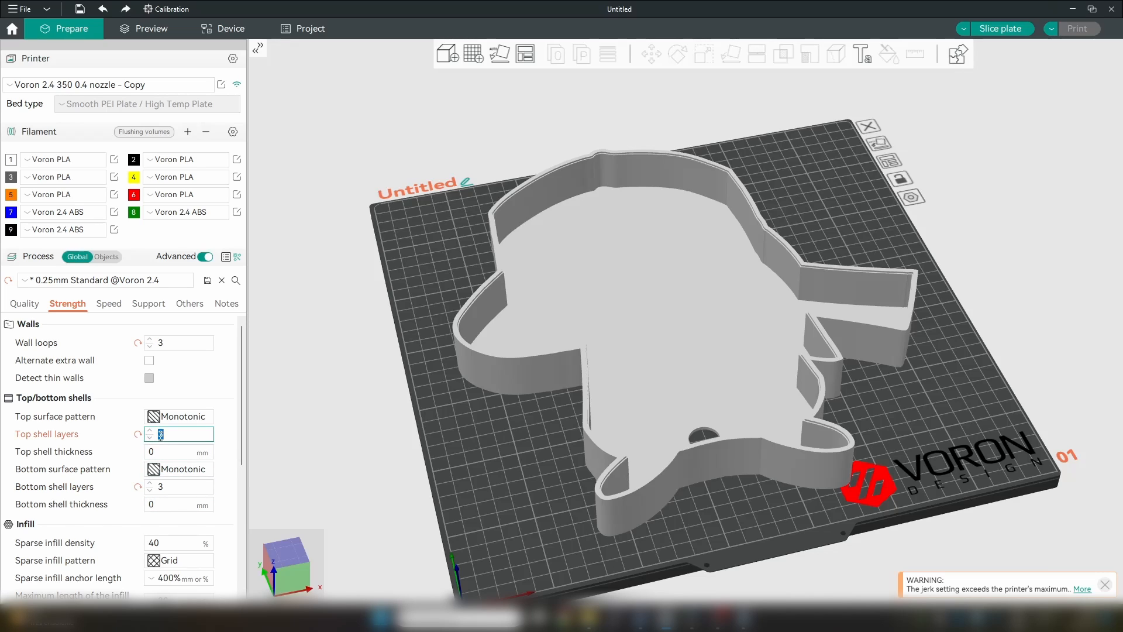
# Step: Set the sparse infill density to 7.5% and slice the plate
pyautogui.click(197, 538)
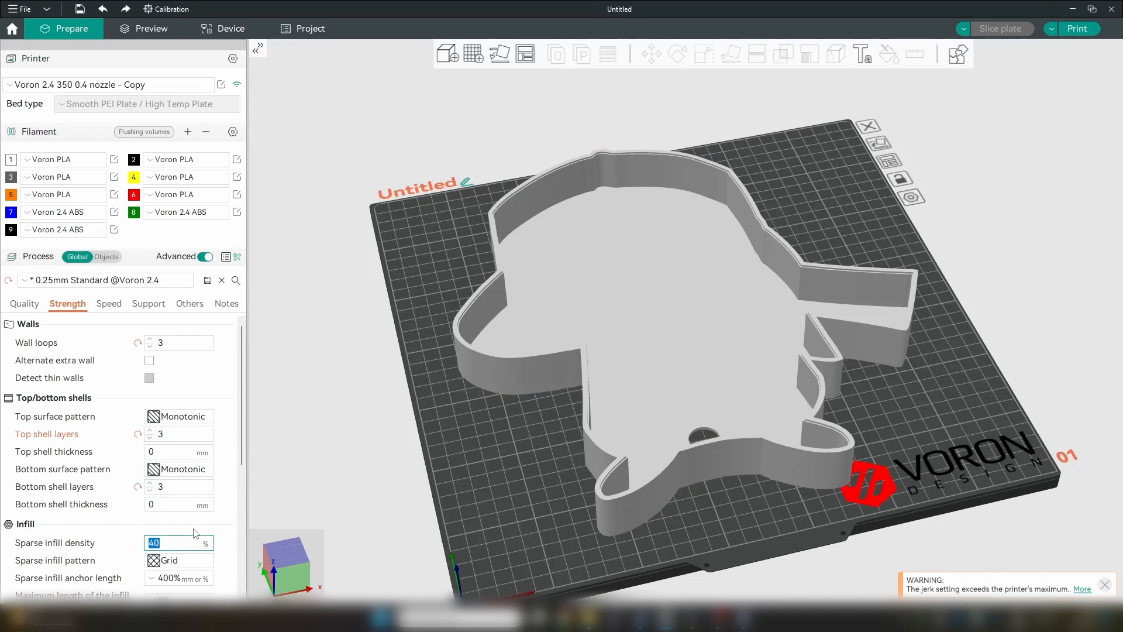
pyautogui.write('1')
pyautogui.click(1000, 28)
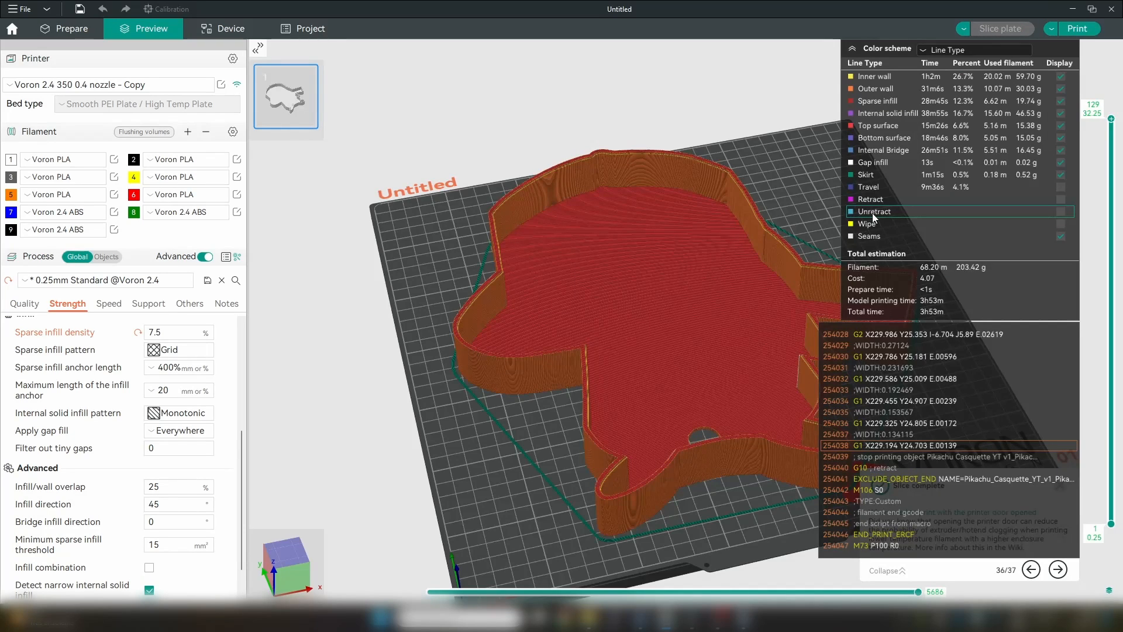
# Step: Scale the Vis v3.stl object beside the shell uniformly to 145%
pyautogui.moveTo(792, 185); pyautogui.dragTo(801, 192)
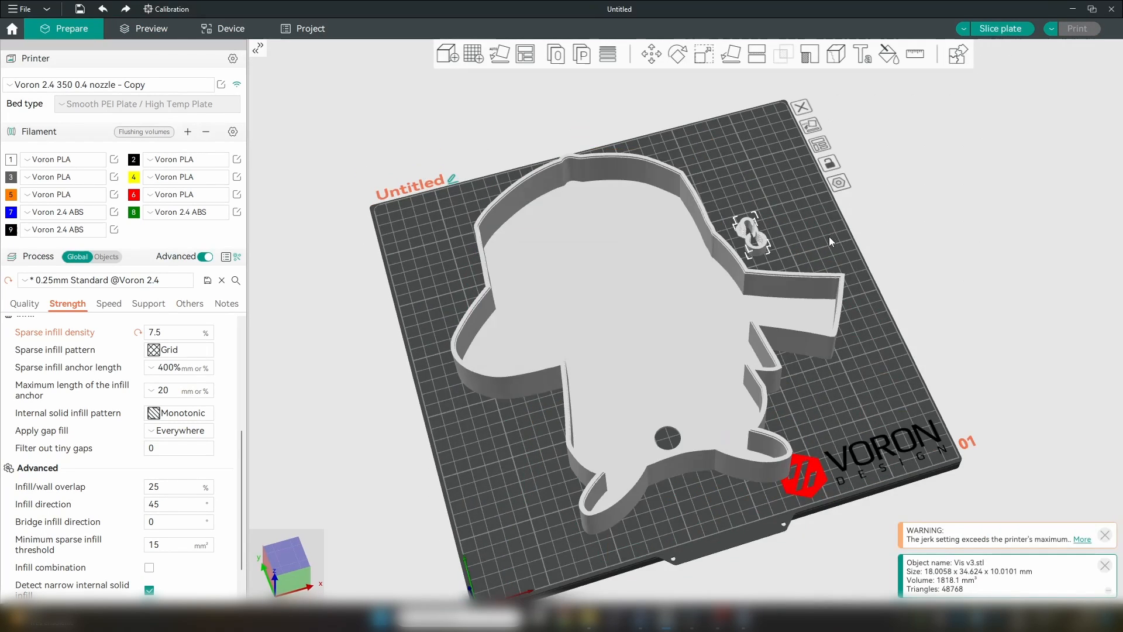
pyautogui.moveTo(802, 241); pyautogui.dragTo(795, 249)
pyautogui.scroll(10, 778, 238)
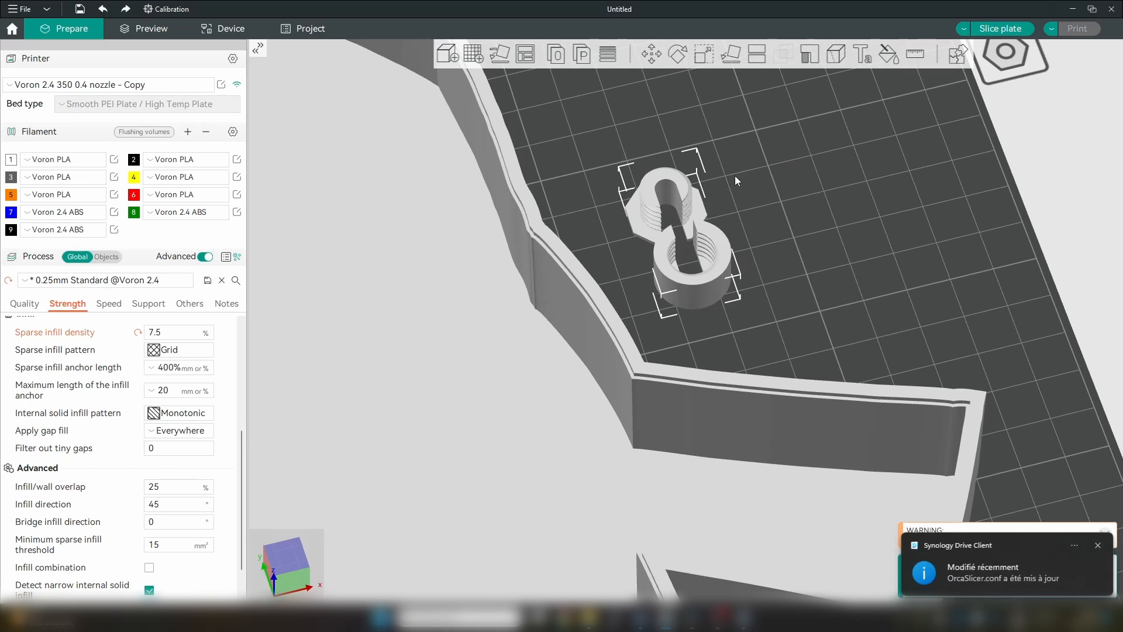
pyautogui.scroll(-5, 682, 224)
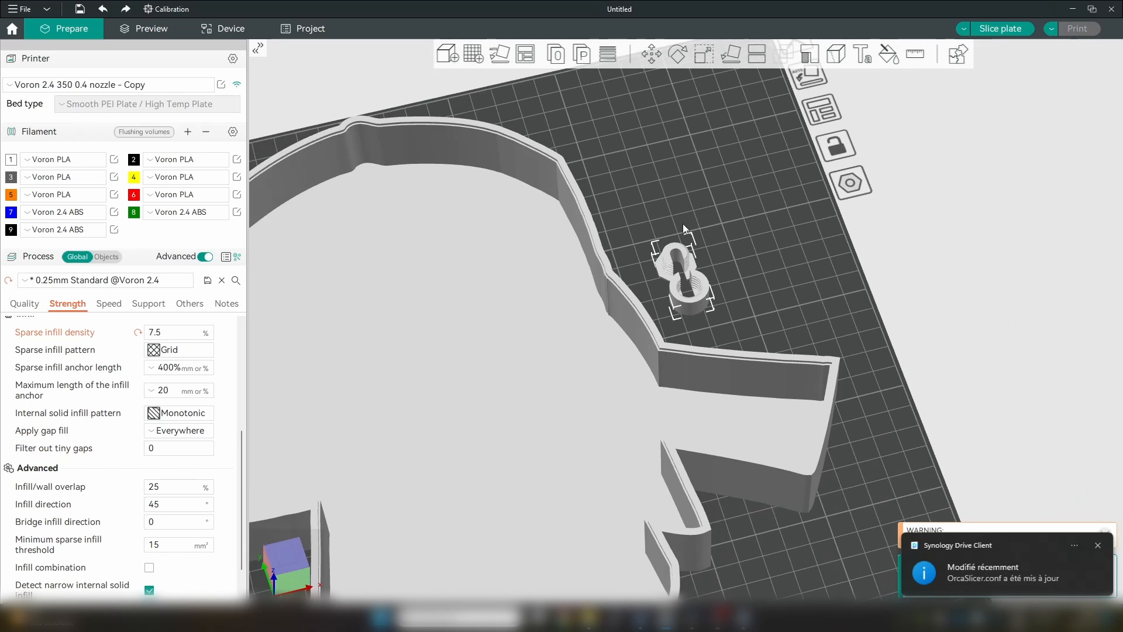
pyautogui.scroll(-5, 682, 223)
pyautogui.scroll(1, 595, 510)
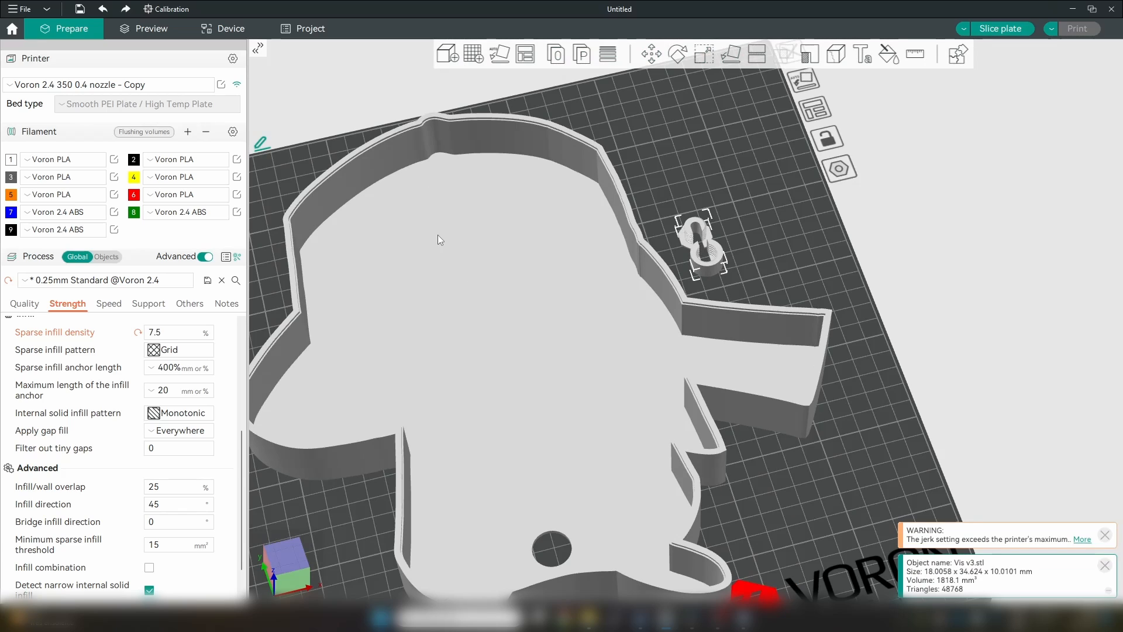
pyautogui.click(706, 55)
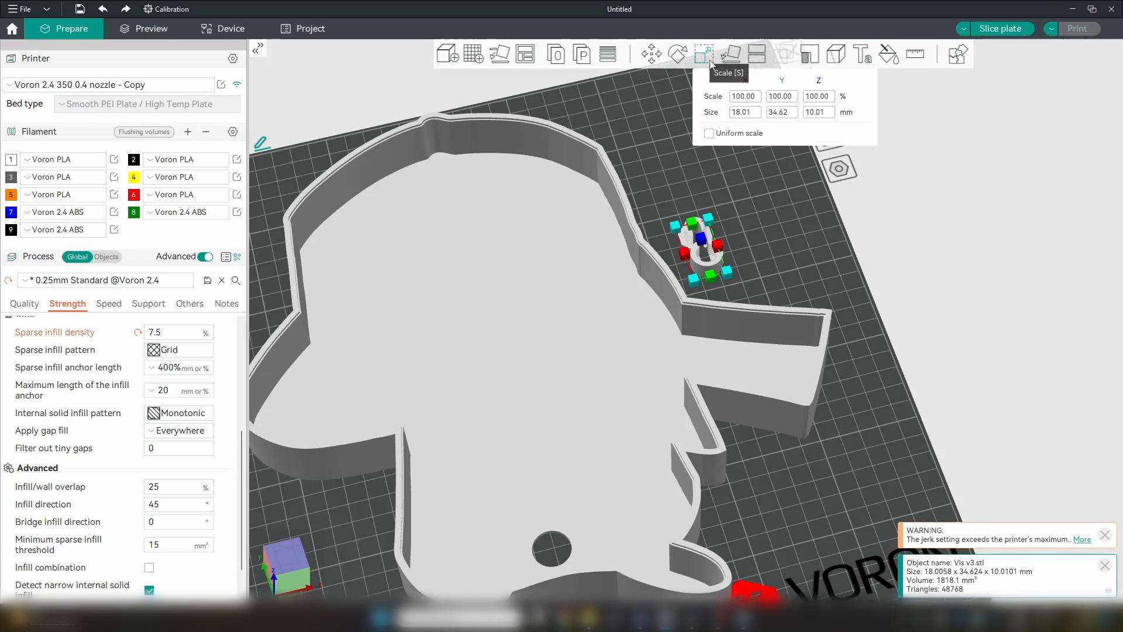
pyautogui.click(758, 98)
pyautogui.click(709, 133)
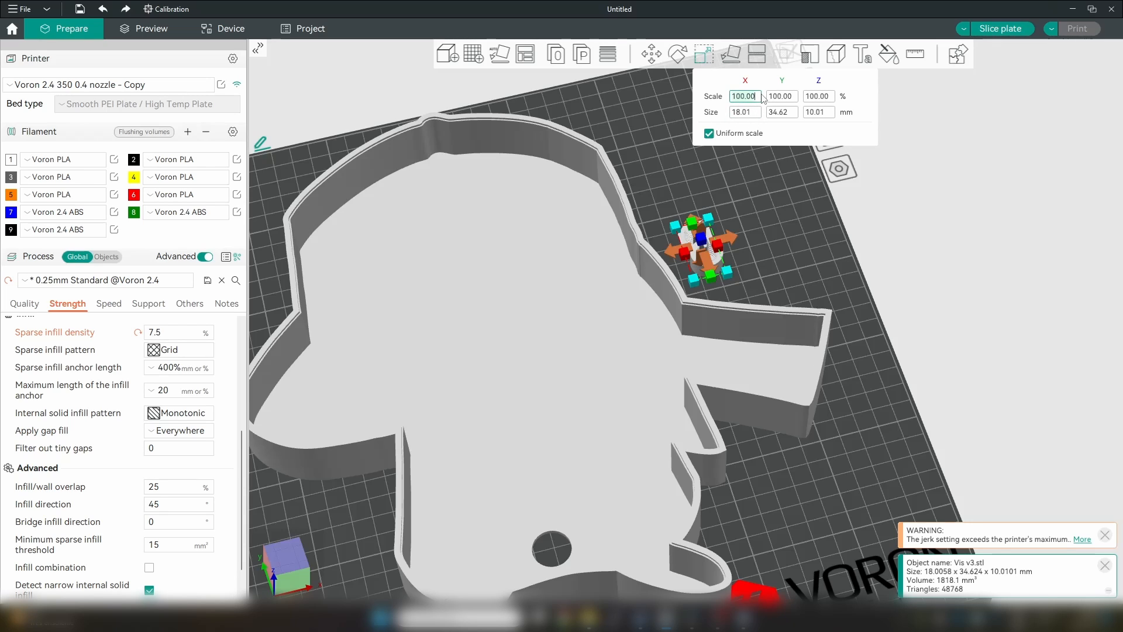
pyautogui.write('145')
pyautogui.press('Return')
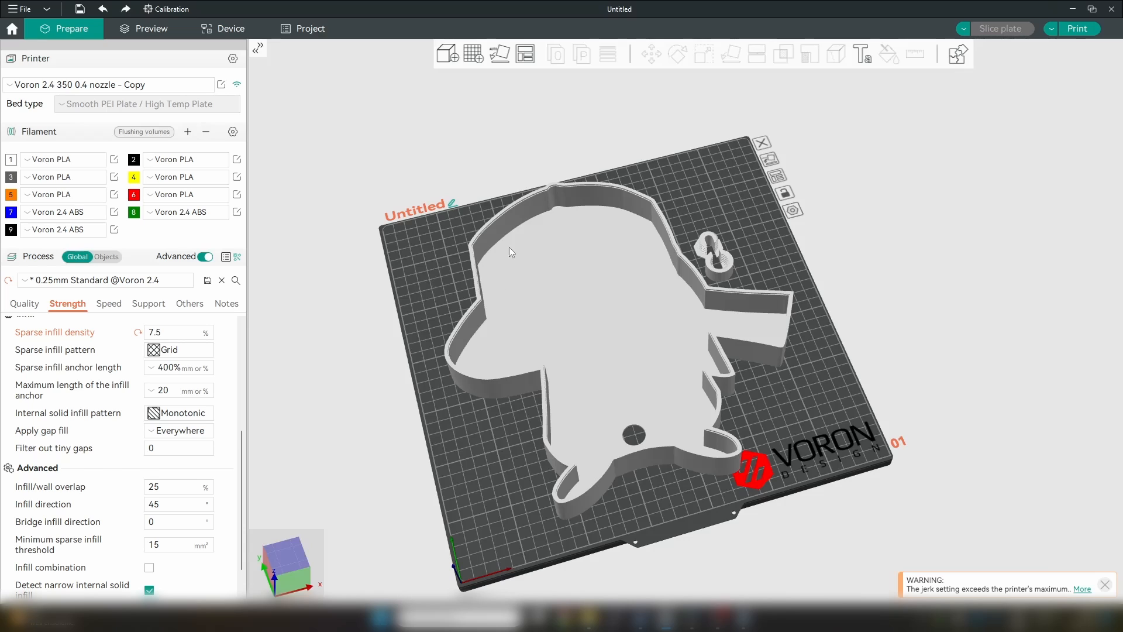
# Step: Add a second plate and import all exported body STLs except Corps34 onto it, declining the scaling to millimetres
pyautogui.click(476, 57)
pyautogui.hotkey('alt', 'Tab')
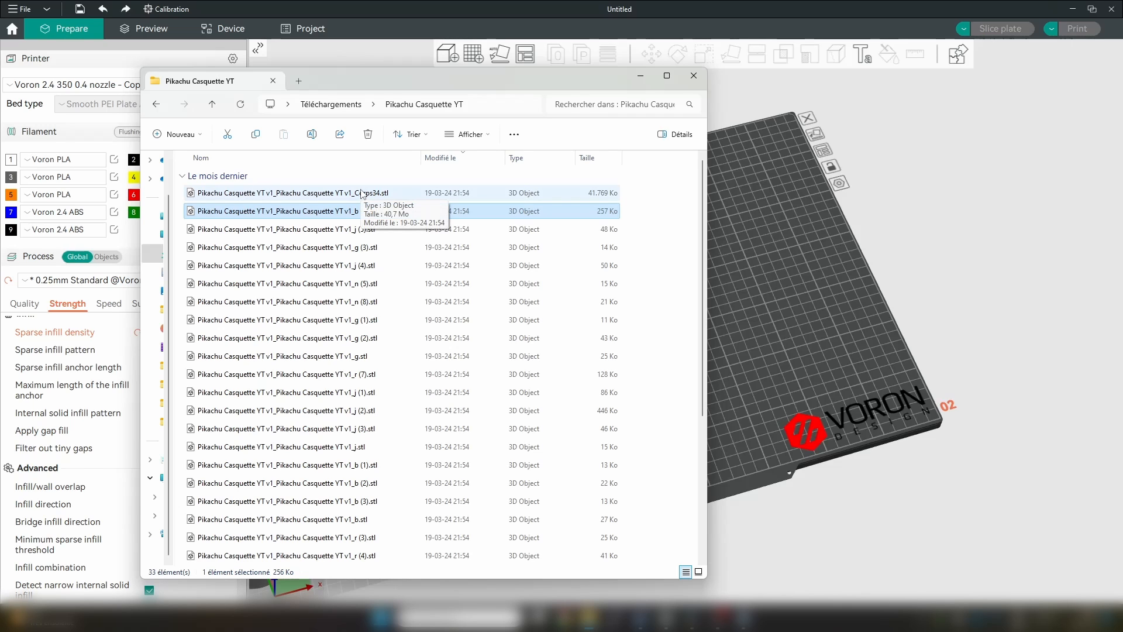
pyautogui.scroll(-4, 380, 265)
pyautogui.keyDown('shift'); pyautogui.click(456, 554); pyautogui.keyUp('shift')
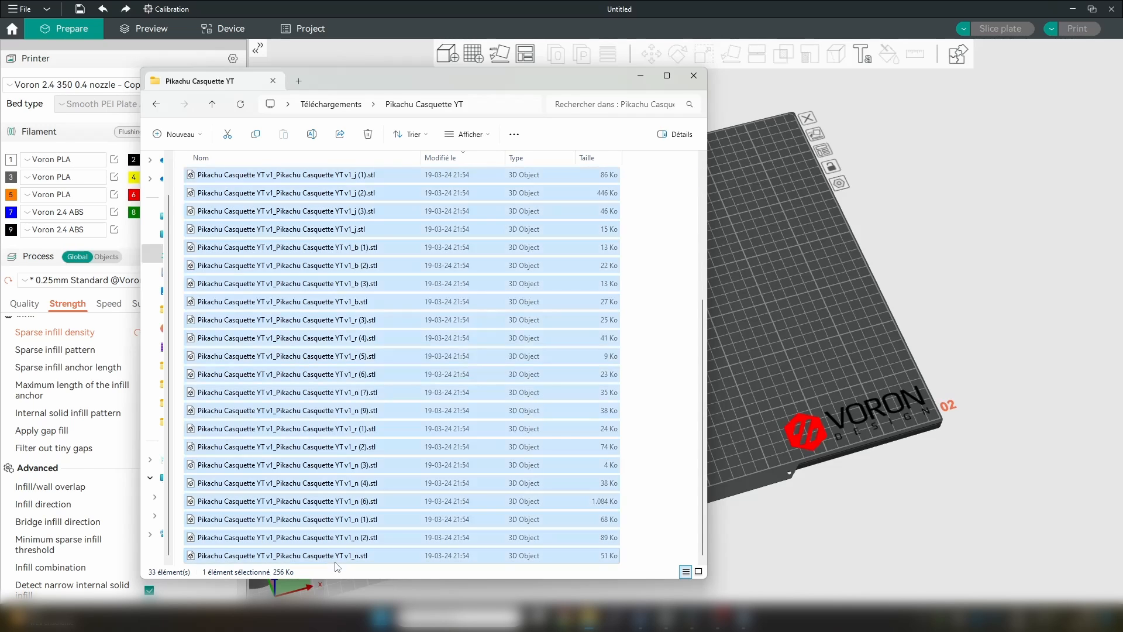
pyautogui.moveTo(381, 379); pyautogui.dragTo(806, 299)
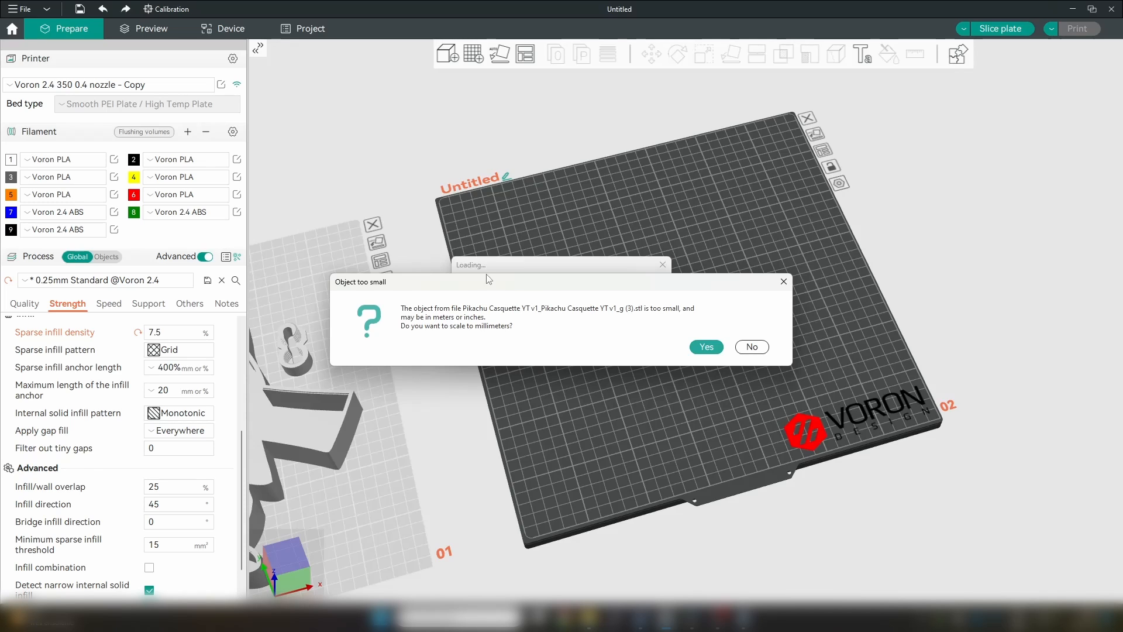
pyautogui.click(752, 348)
pyautogui.click(752, 347)
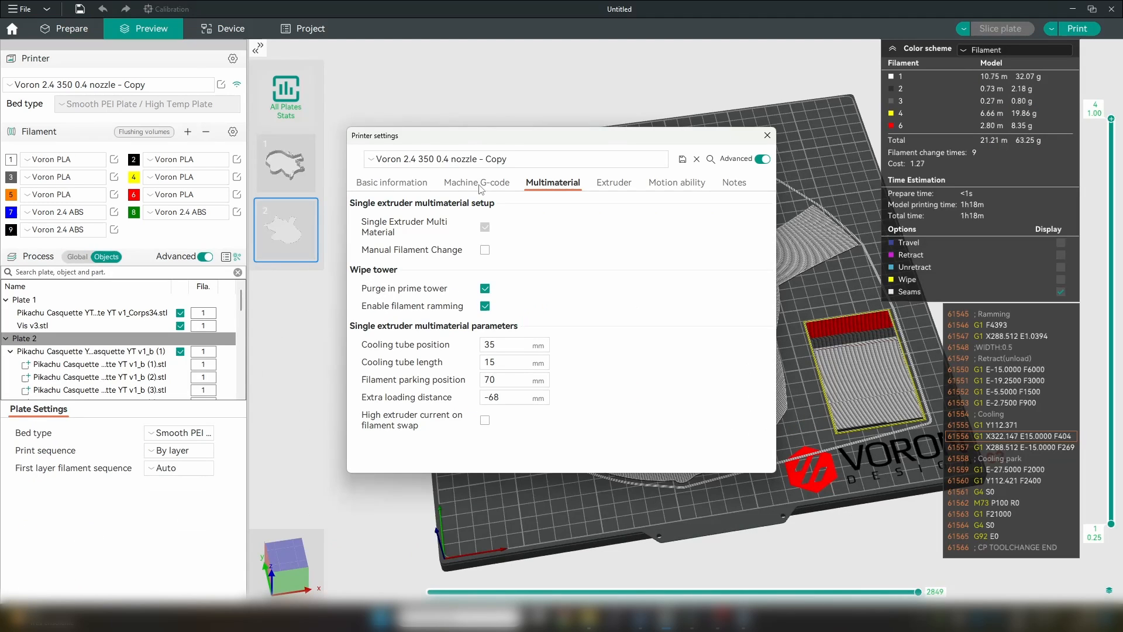
# Step: Review the printer's machine start, machine end and change filament G-code
pyautogui.click(478, 183)
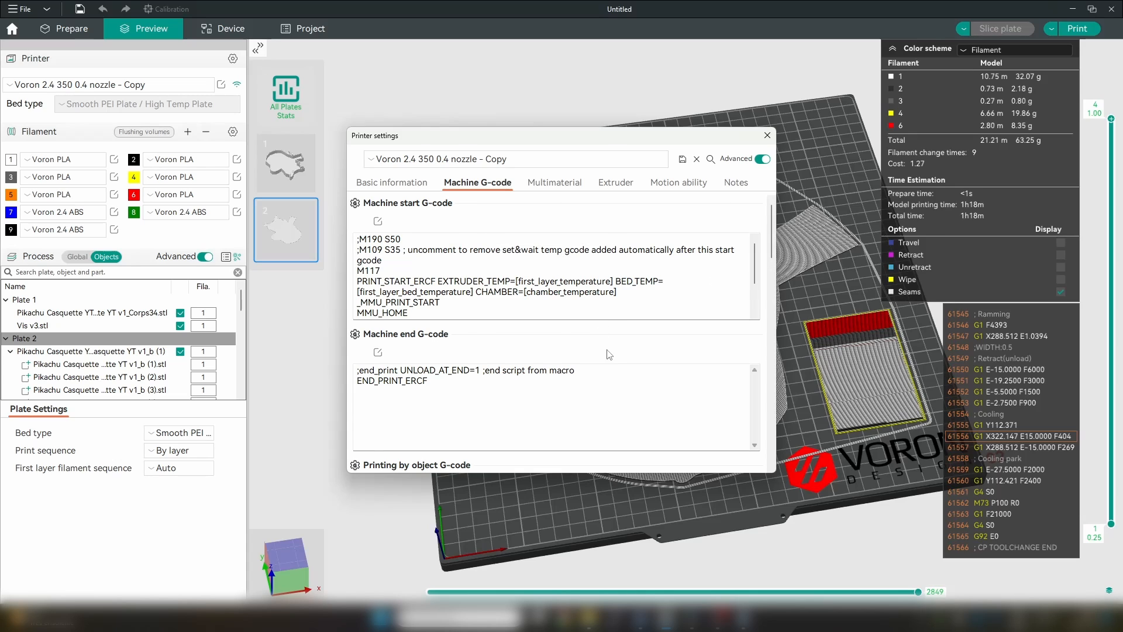
pyautogui.scroll(-3, 528, 322)
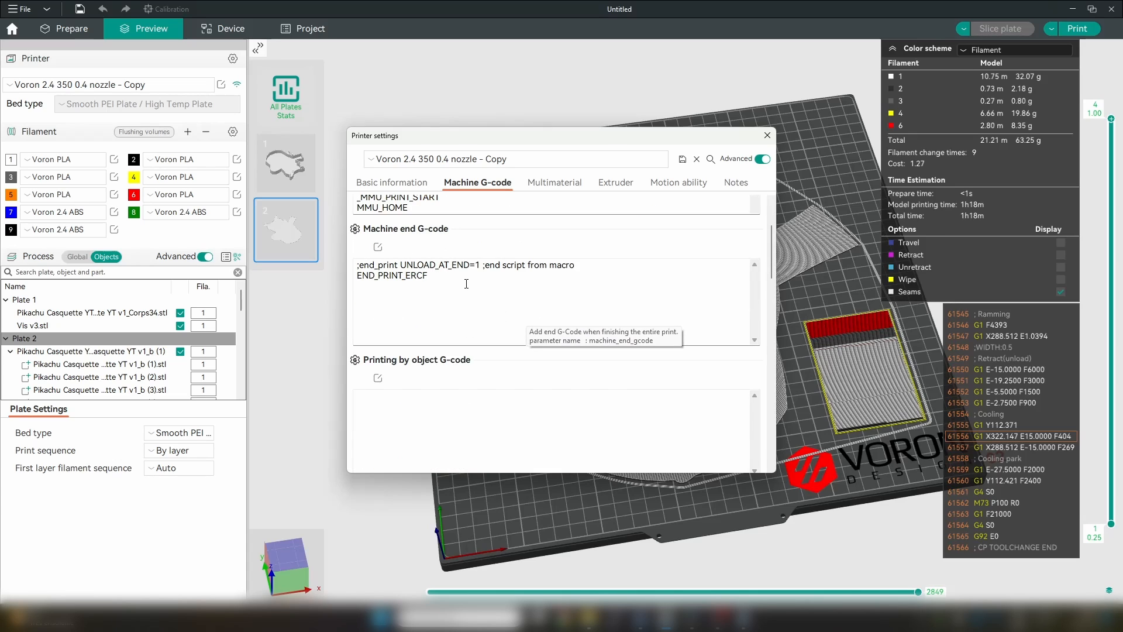
pyautogui.moveTo(776, 257); pyautogui.dragTo(781, 380)
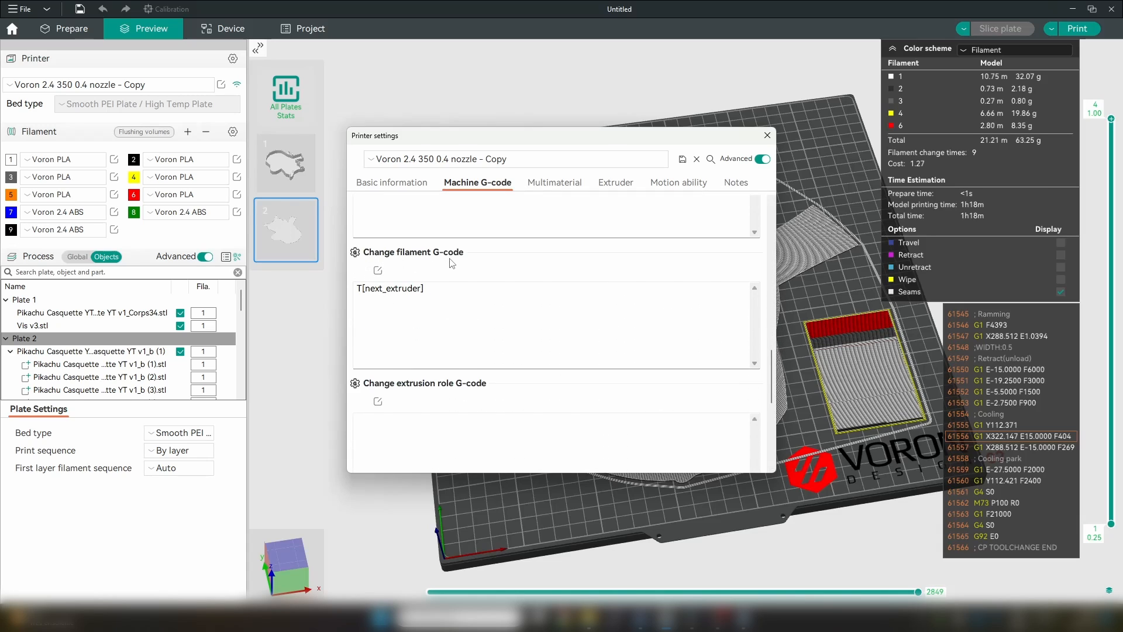
pyautogui.click(496, 308)
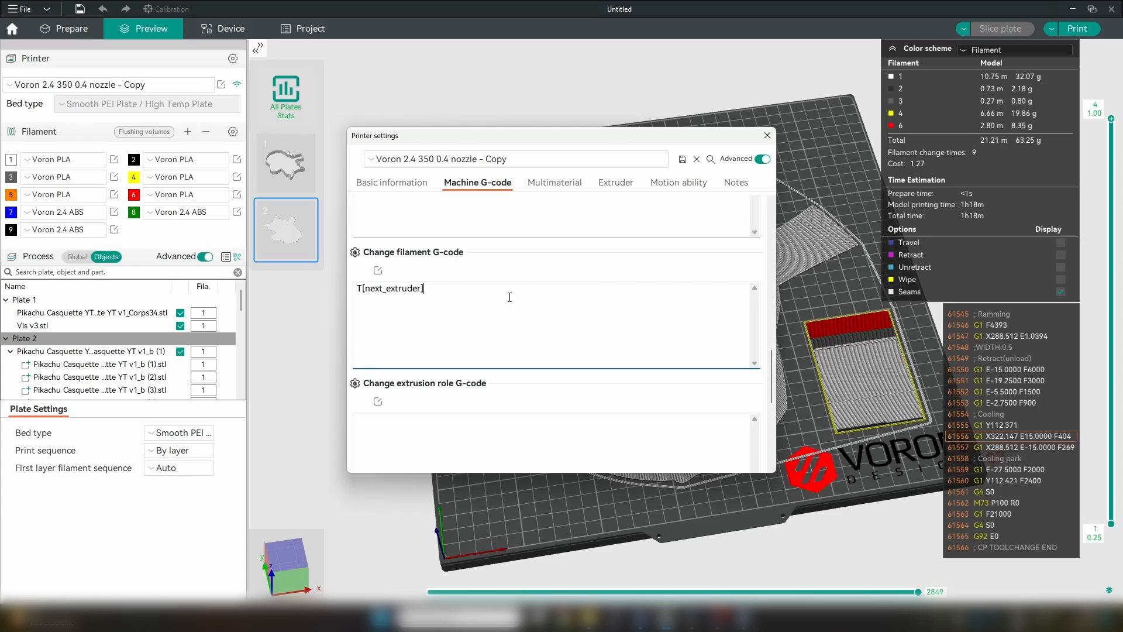
# Step: Replace the printer's change filament G-code with M600 and close the printer settings
pyautogui.moveTo(426, 289); pyautogui.dragTo(357, 301)
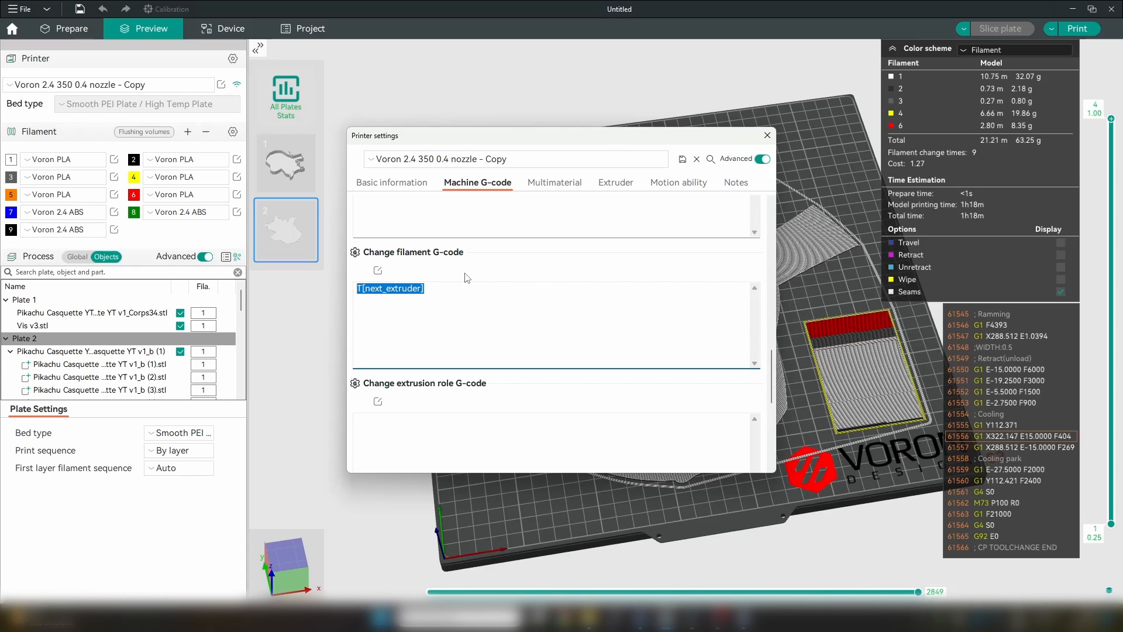
pyautogui.click(478, 299)
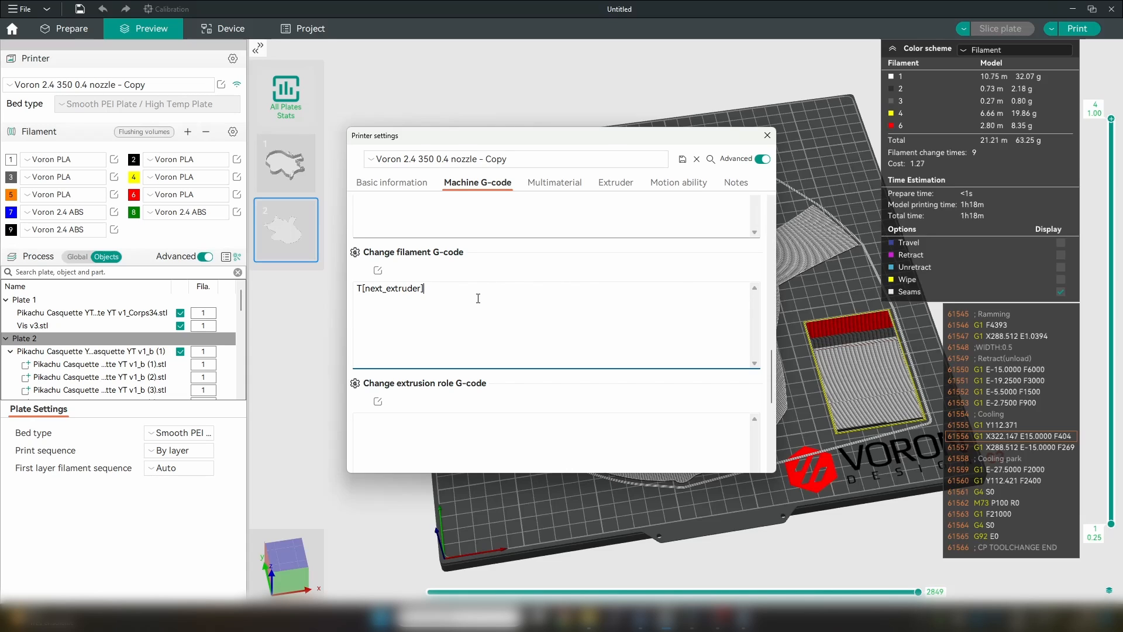
pyautogui.hotkey('ctrl', 'a')
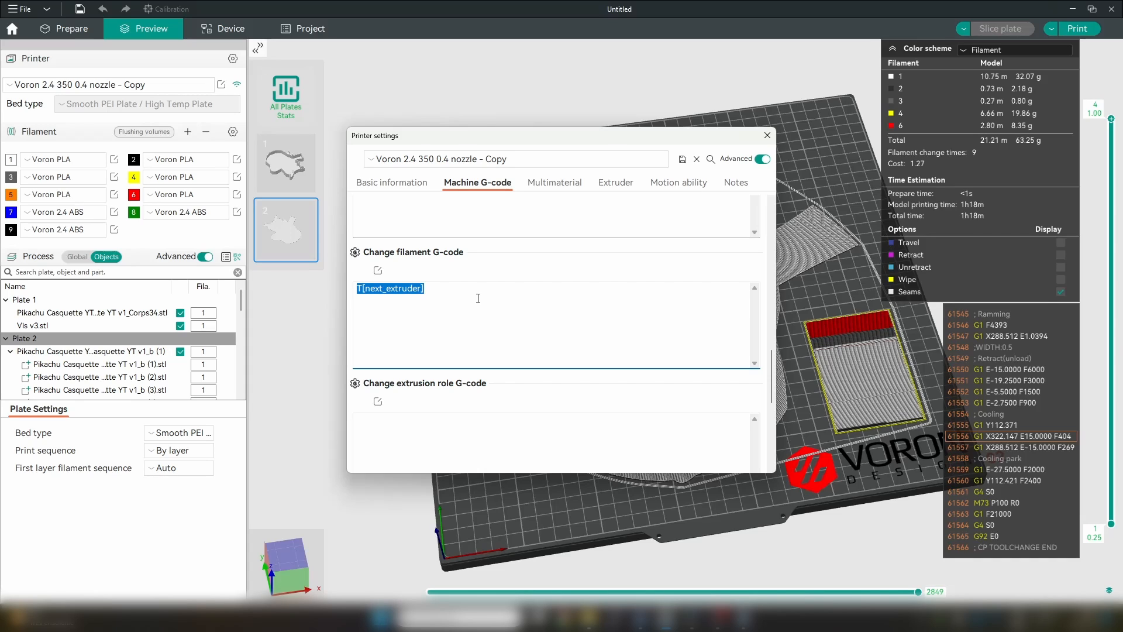
pyautogui.write('M600')
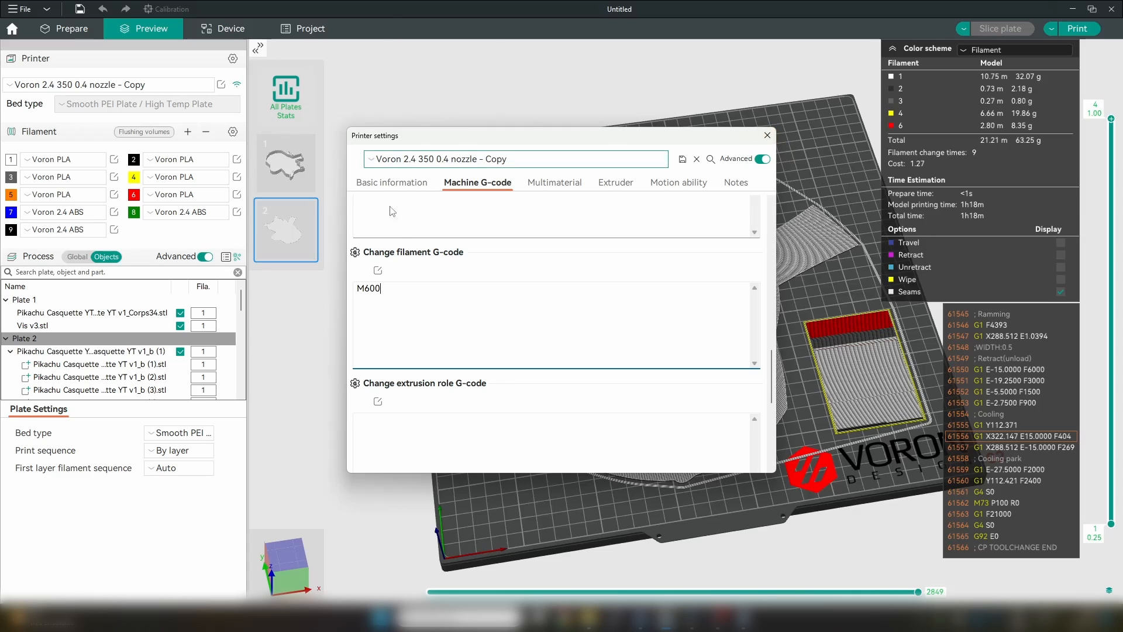
pyautogui.doubleClick(409, 291)
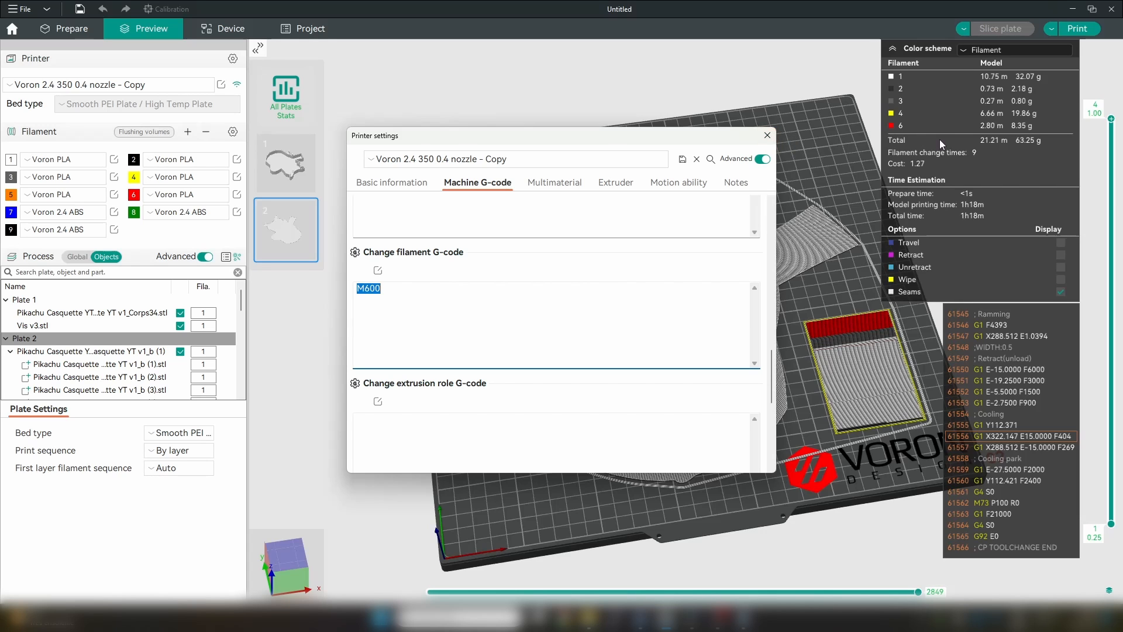
pyautogui.click(767, 135)
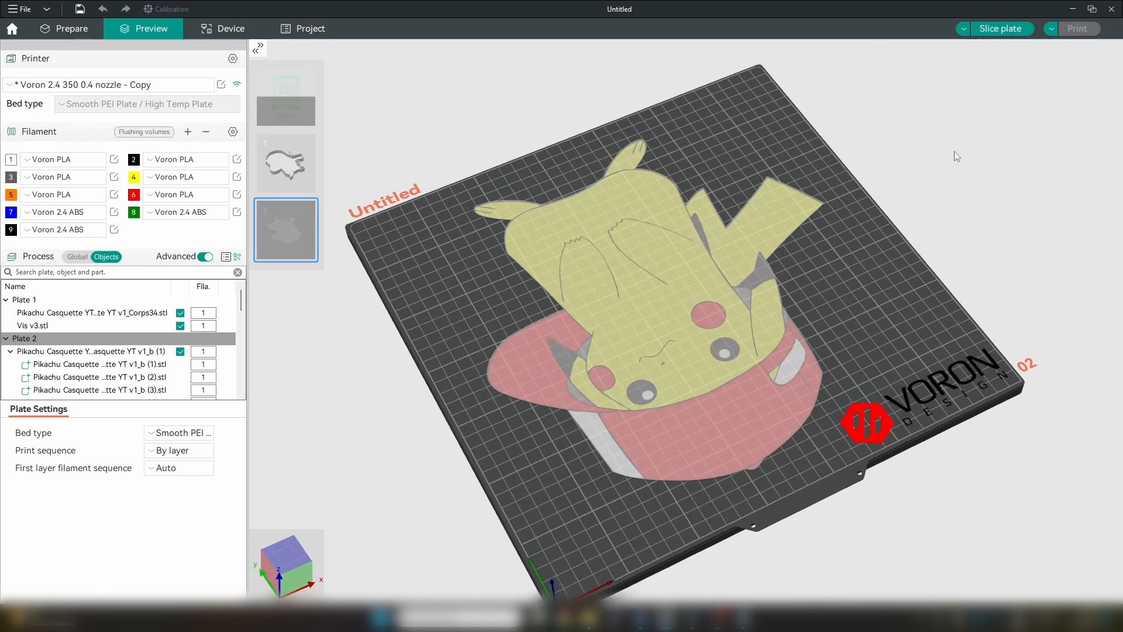
# Step: Reslice plate 2 with the modified filament change G-code and inspect the resulting preview
pyautogui.click(1018, 26)
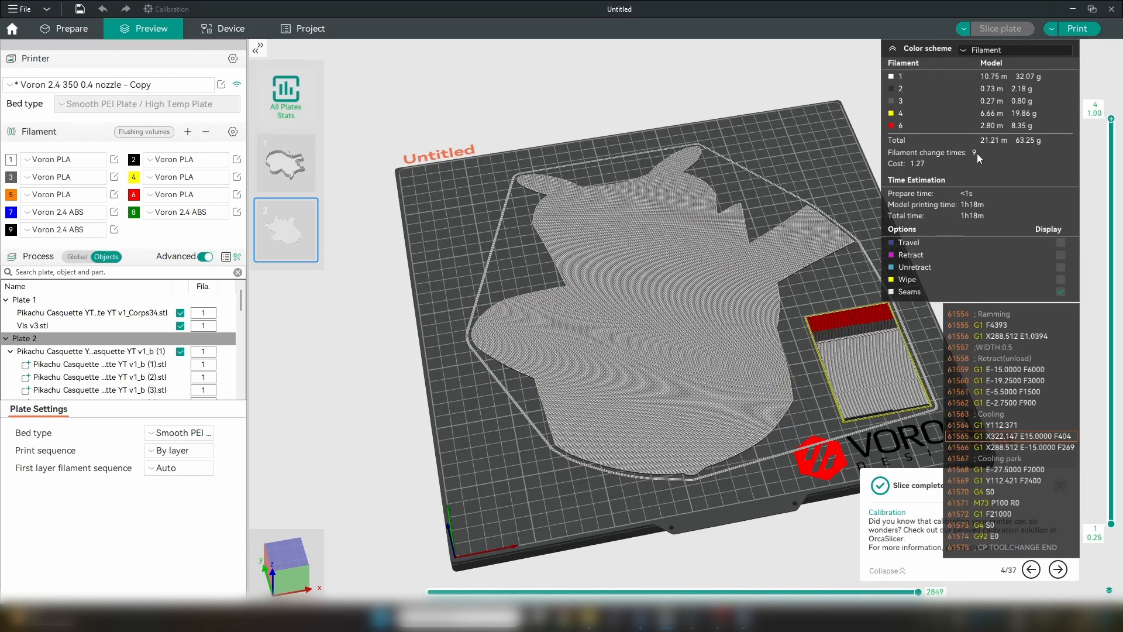
pyautogui.moveTo(834, 159); pyautogui.dragTo(831, 159)
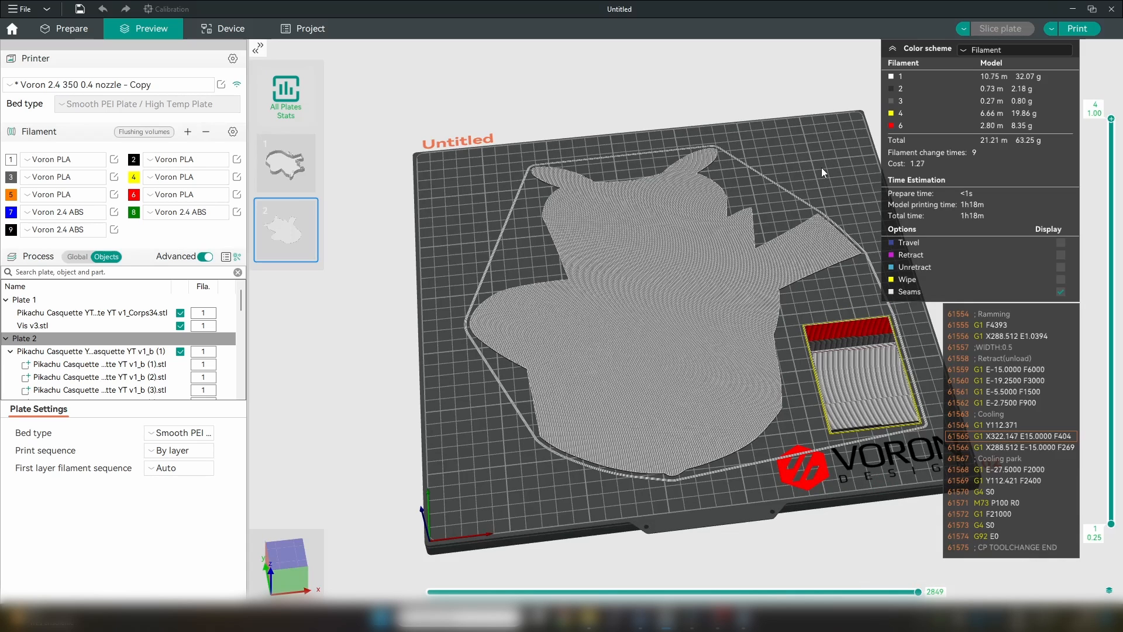
pyautogui.moveTo(821, 167); pyautogui.dragTo(812, 170)
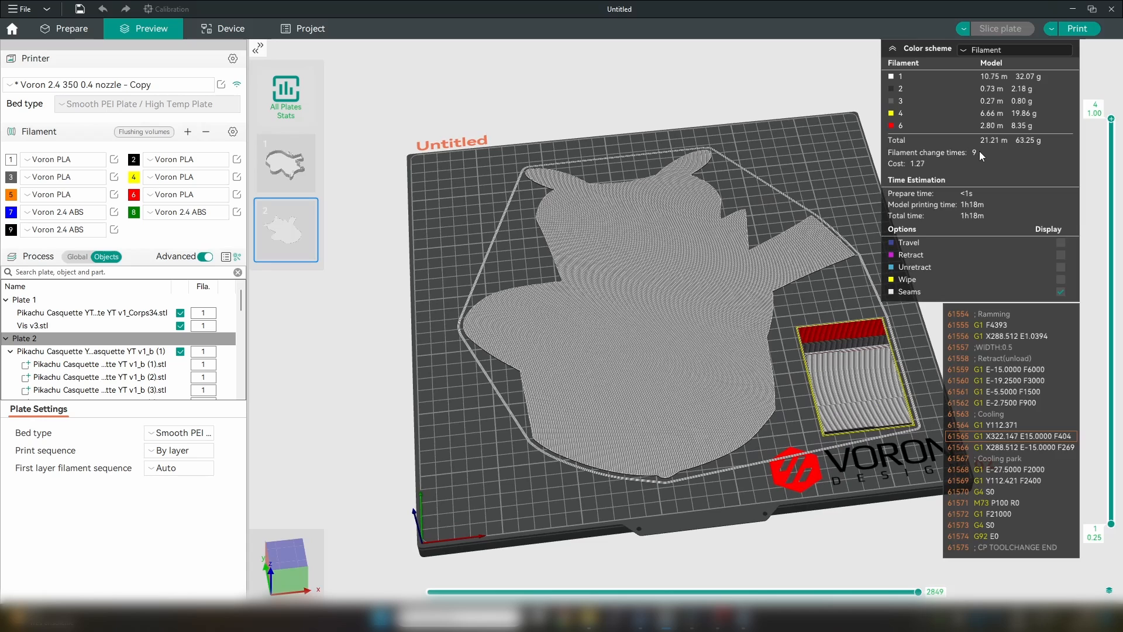
pyautogui.moveTo(842, 143); pyautogui.dragTo(800, 139)
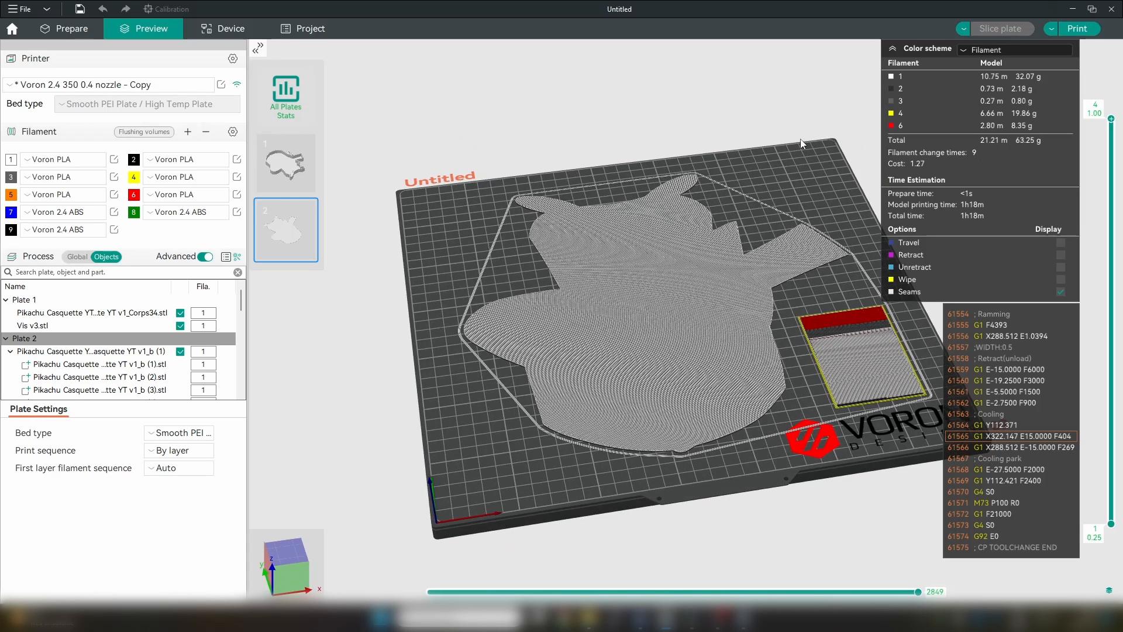